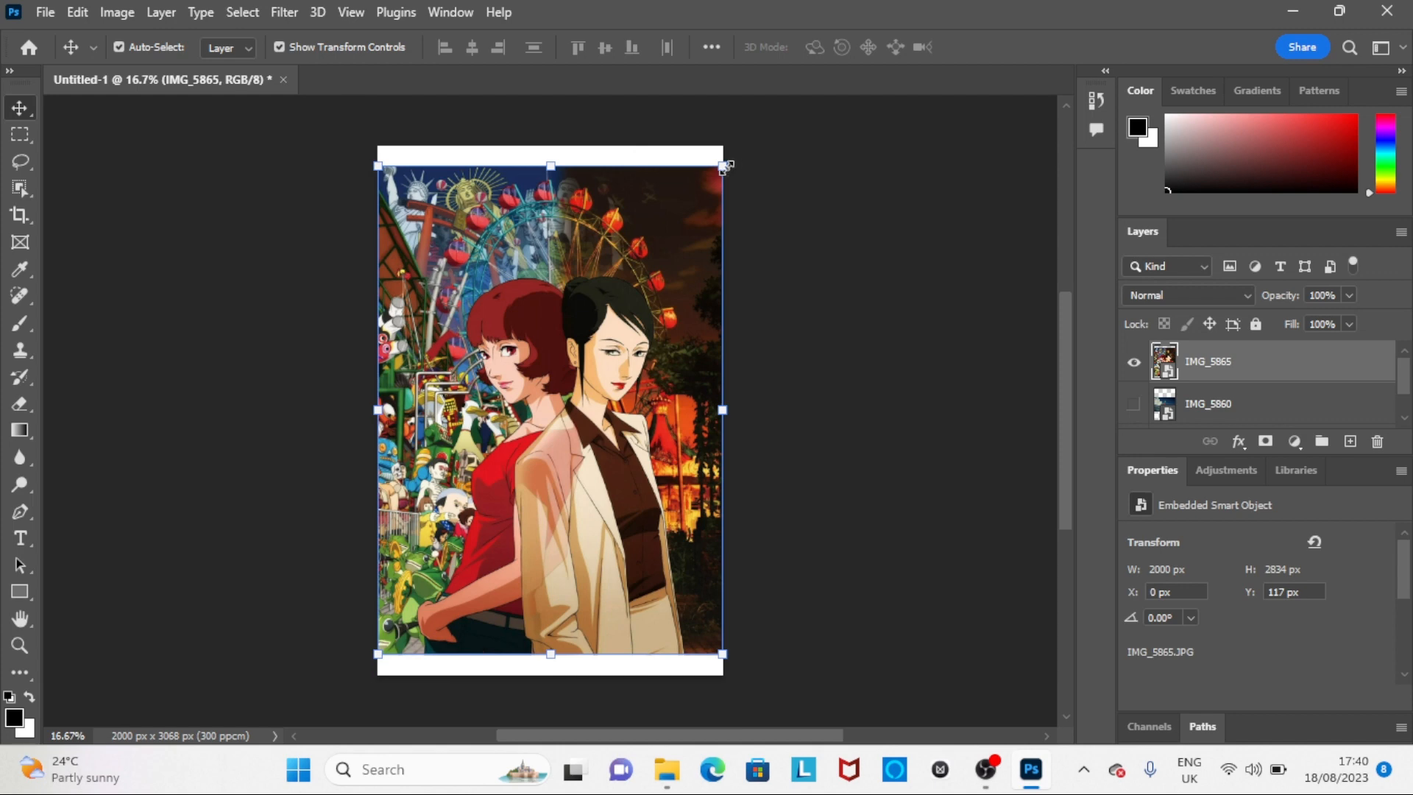
# Scale the IMG_5865 image up to about 2197 × 3112 px so it covers the whole canvas
pyautogui.moveTo(378, 657); pyautogui.dragTo(362, 676)
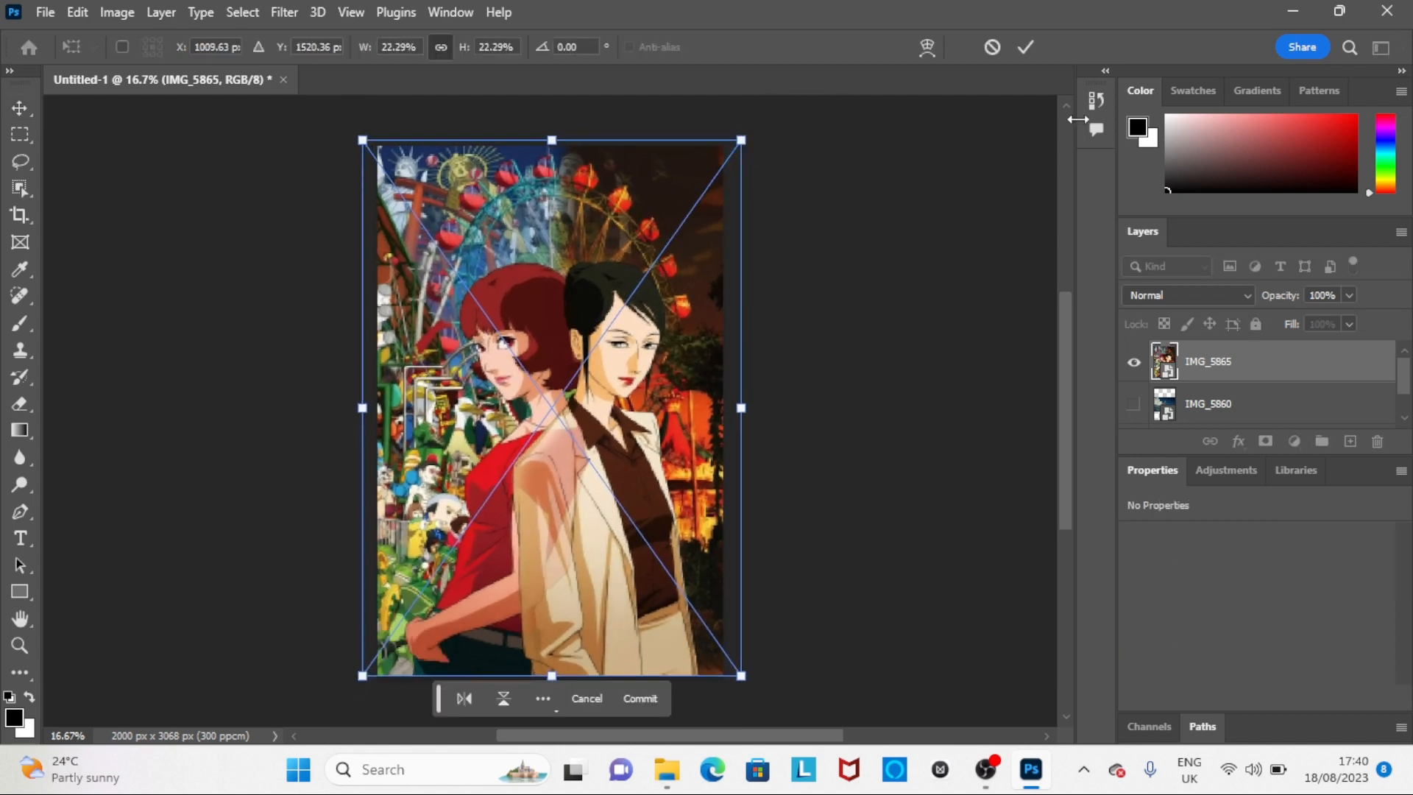
pyautogui.click(1026, 47)
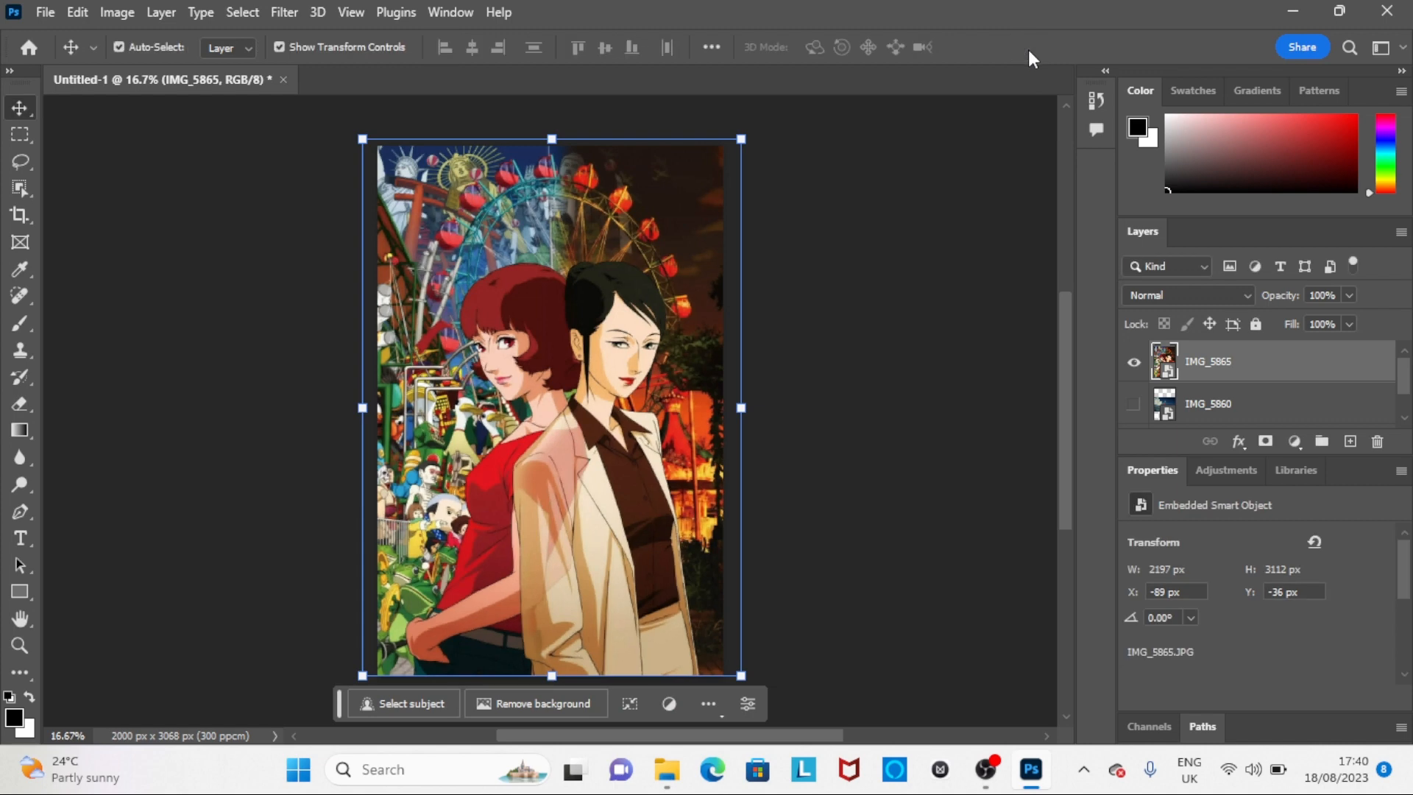
# Open the Filter Gallery for IMG_5865 and choose the Photocopy effect from the Sketch filters
pyautogui.click(284, 13)
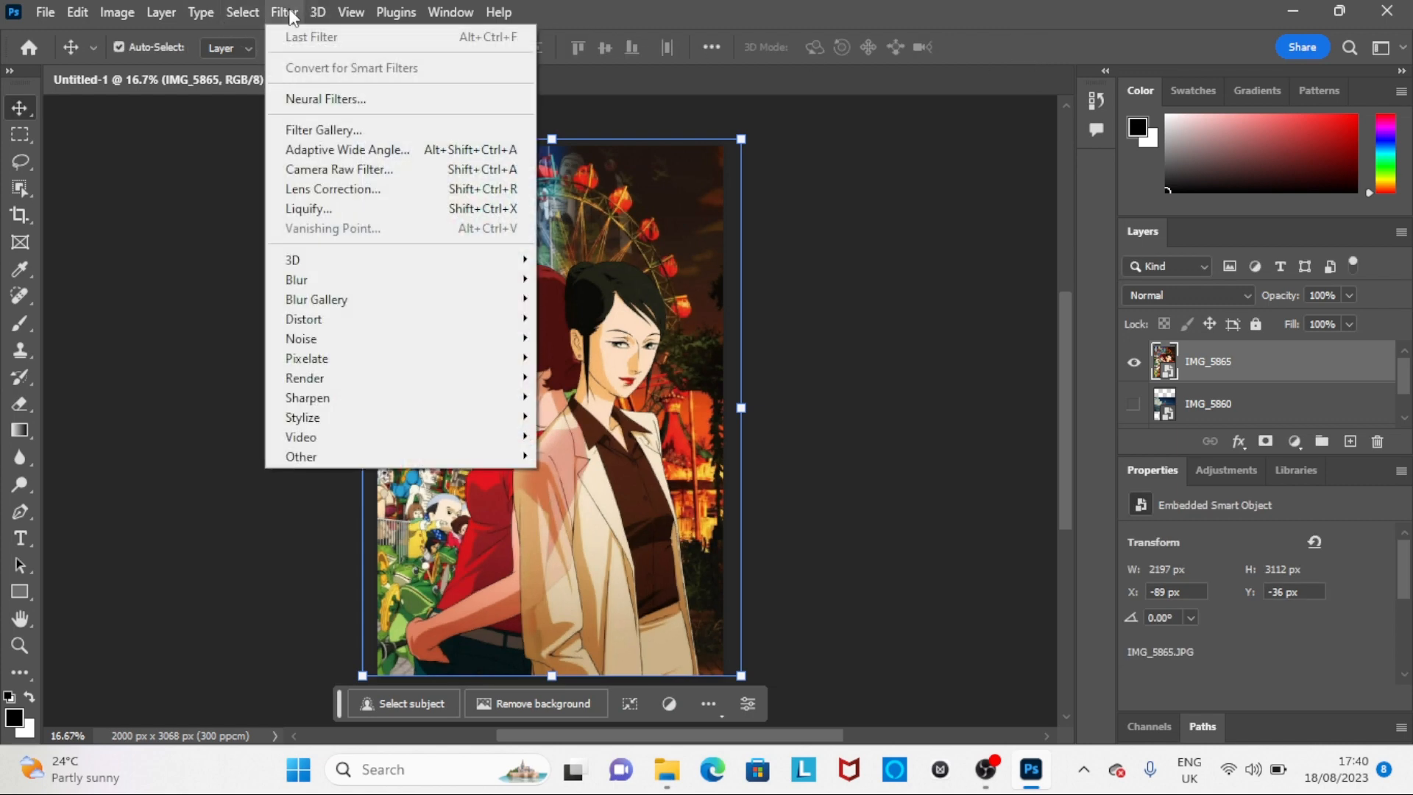
pyautogui.click(330, 130)
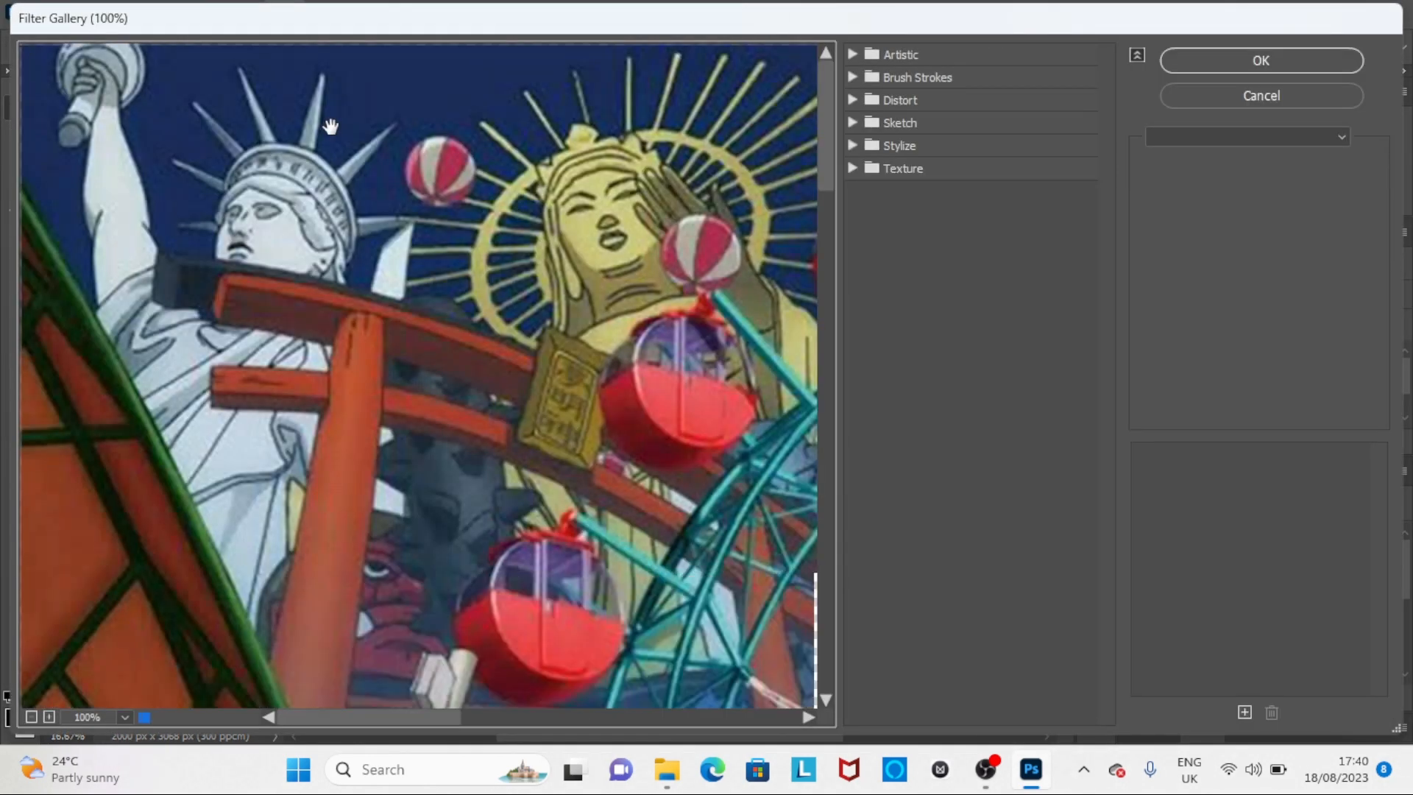
pyautogui.click(855, 122)
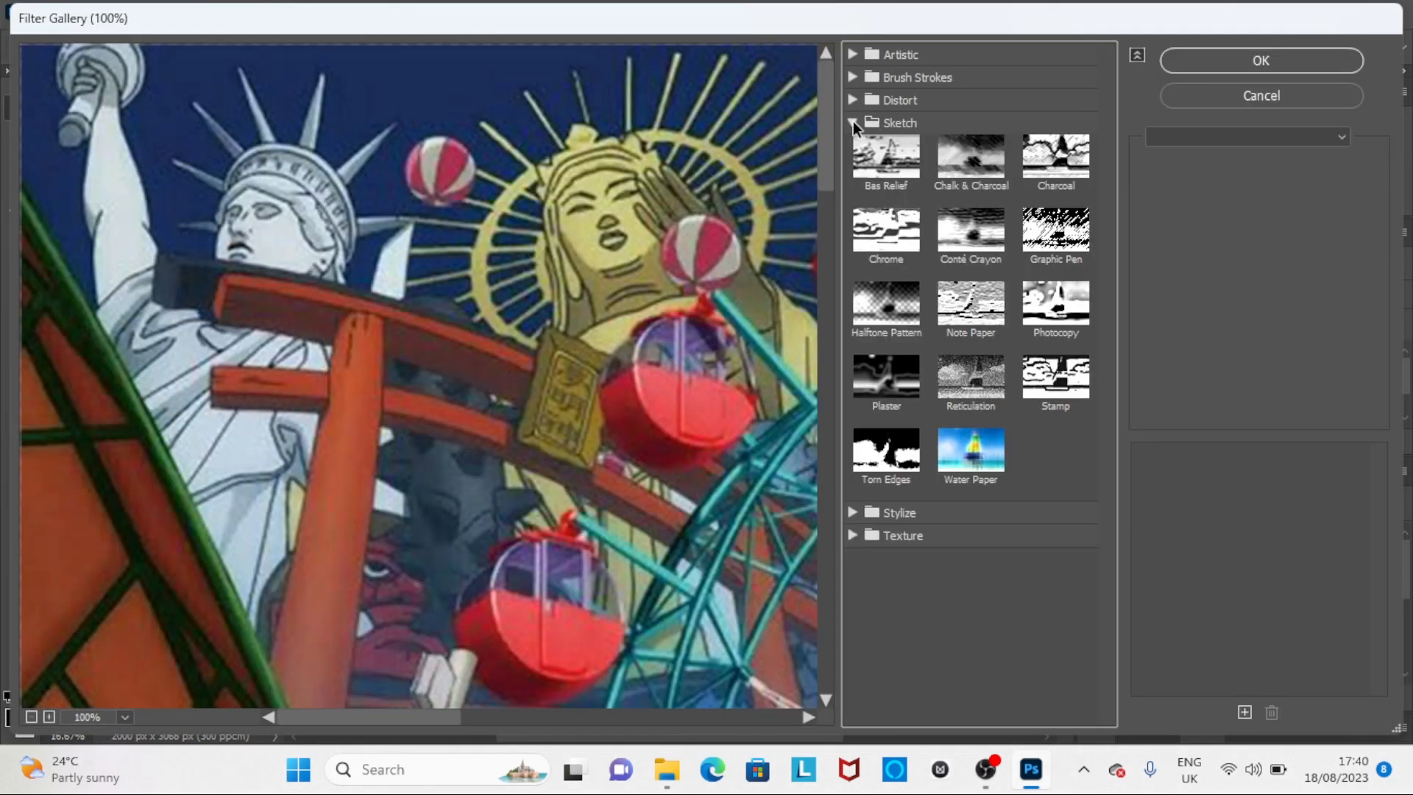
pyautogui.click(1076, 324)
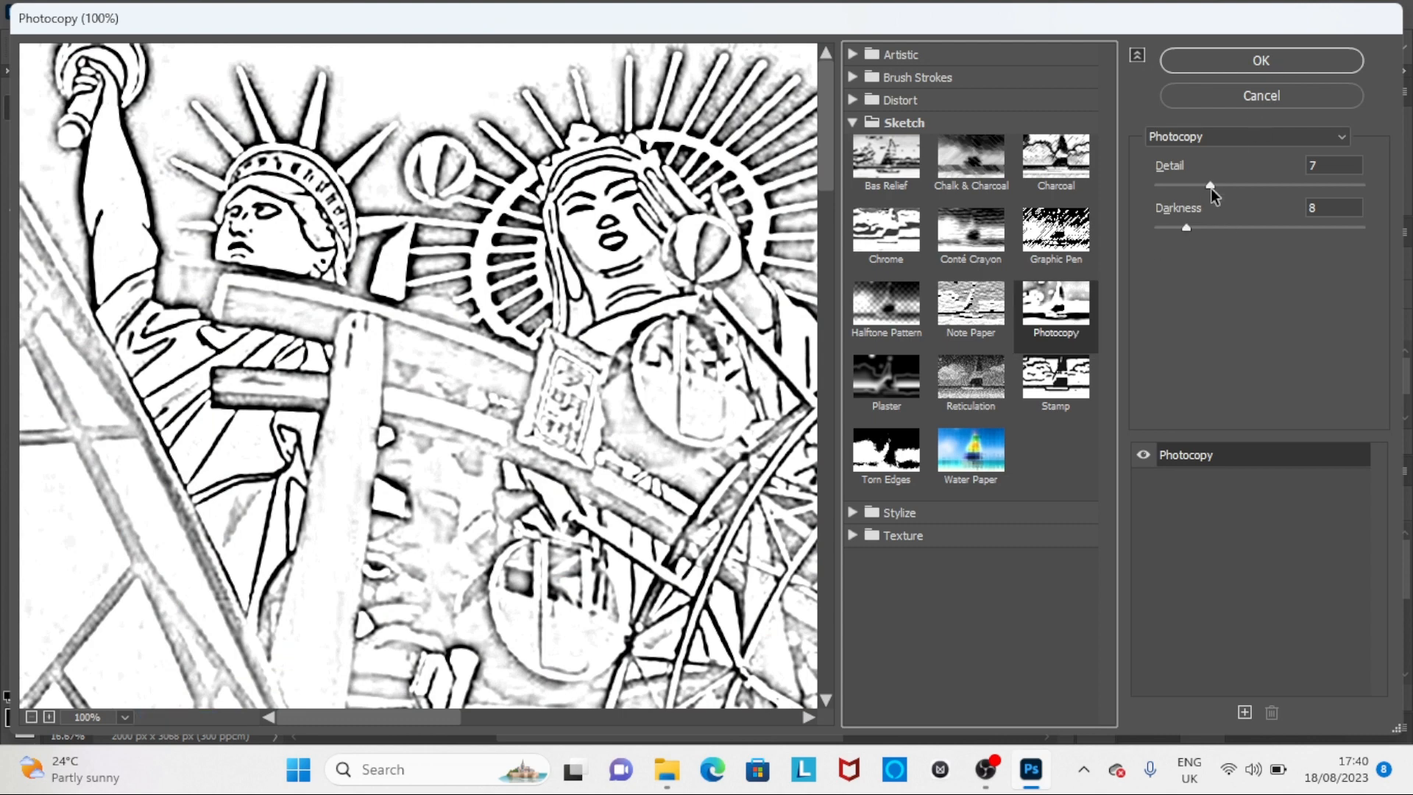
# Compare Detail settings on different parts of the preview, then apply the Photocopy filter with Detail 5
pyautogui.moveTo(1210, 184); pyautogui.dragTo(1362, 189)
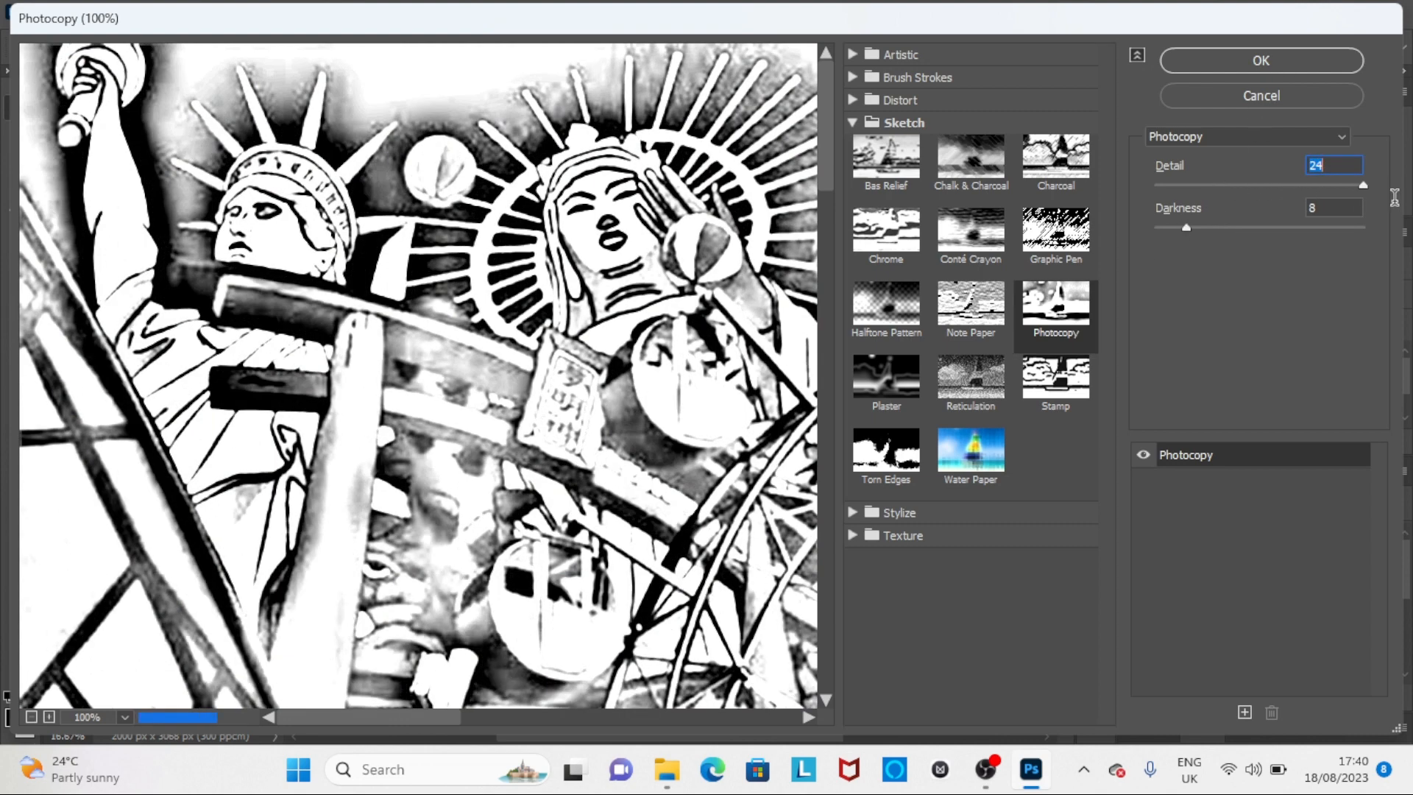
pyautogui.click(1172, 186)
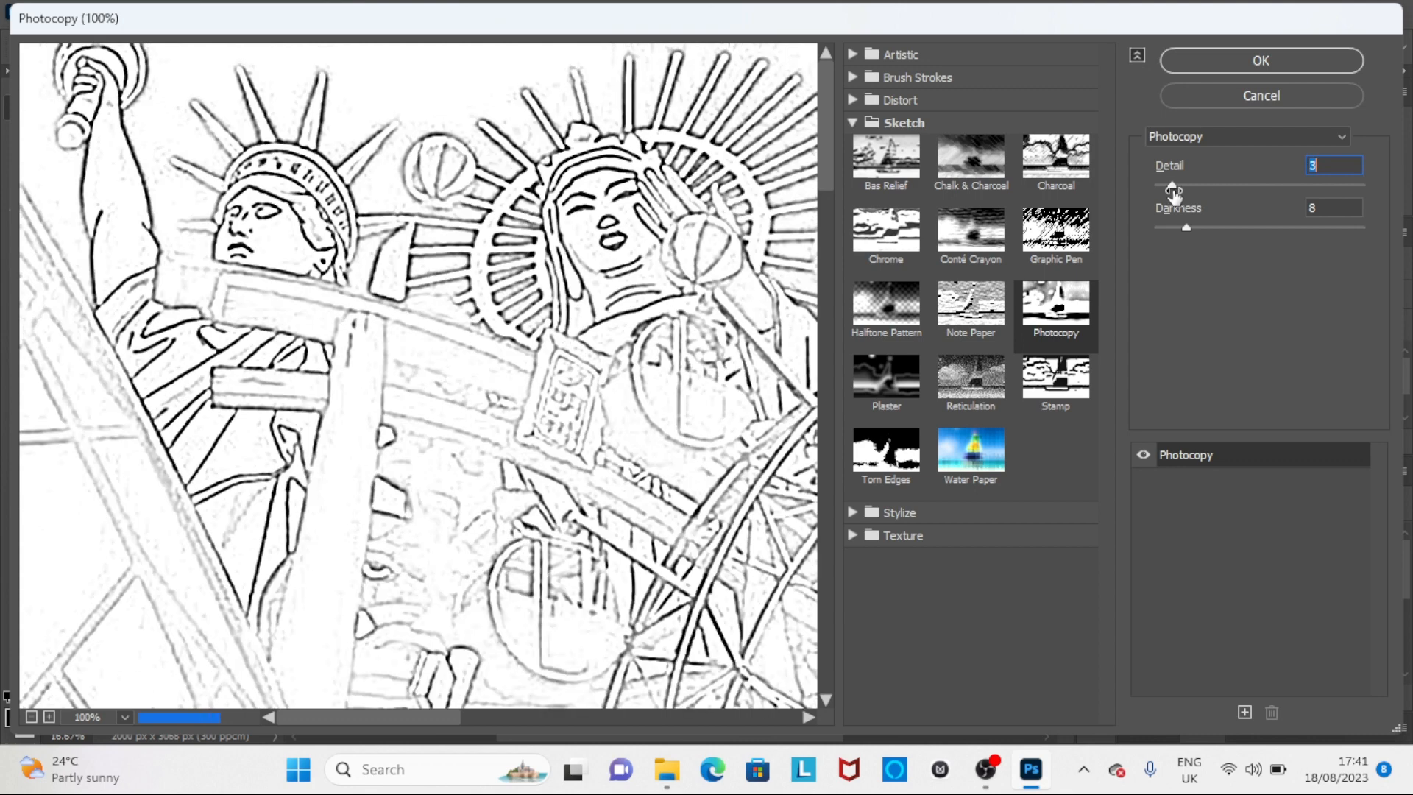
pyautogui.moveTo(434, 724); pyautogui.dragTo(593, 733)
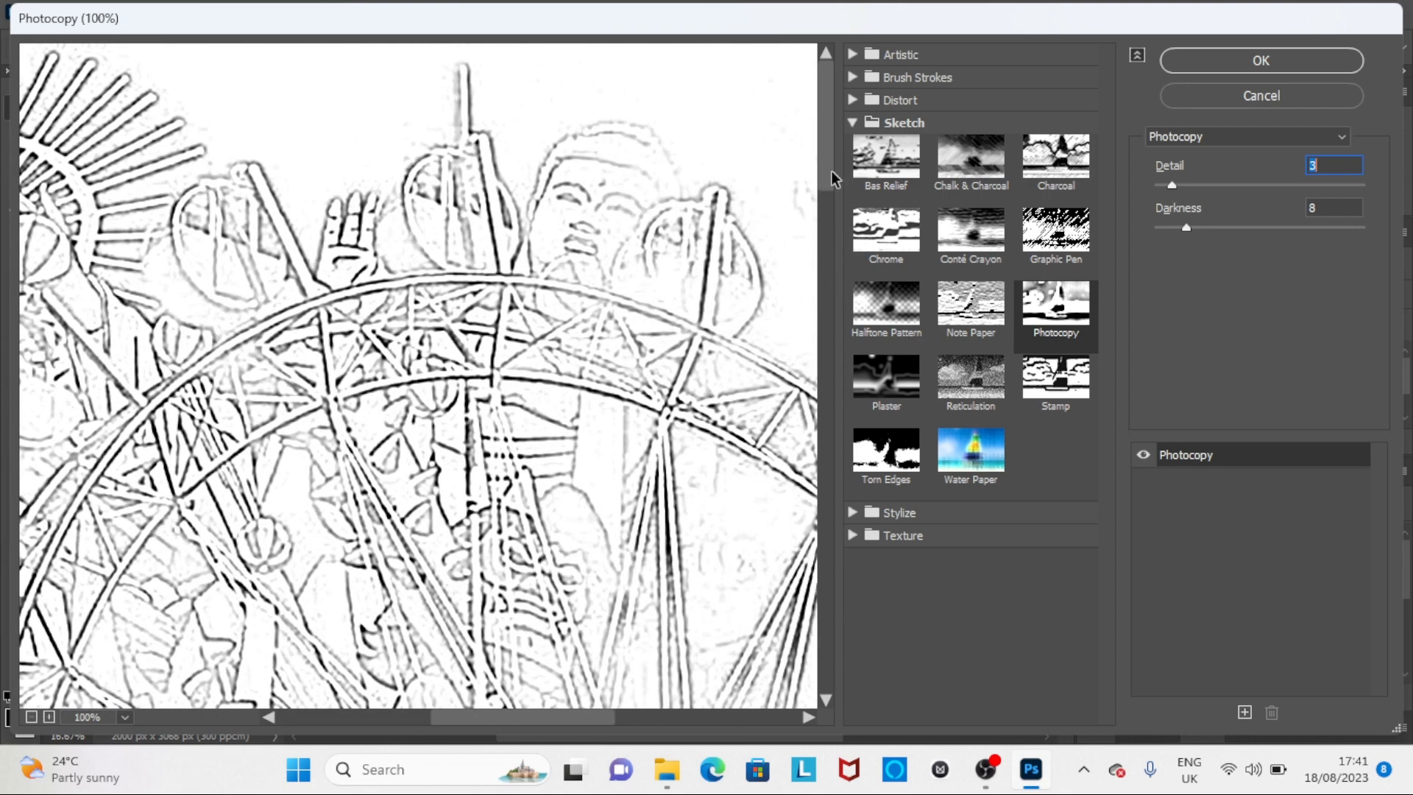
pyautogui.moveTo(830, 177); pyautogui.dragTo(828, 357)
pyautogui.click(1180, 185)
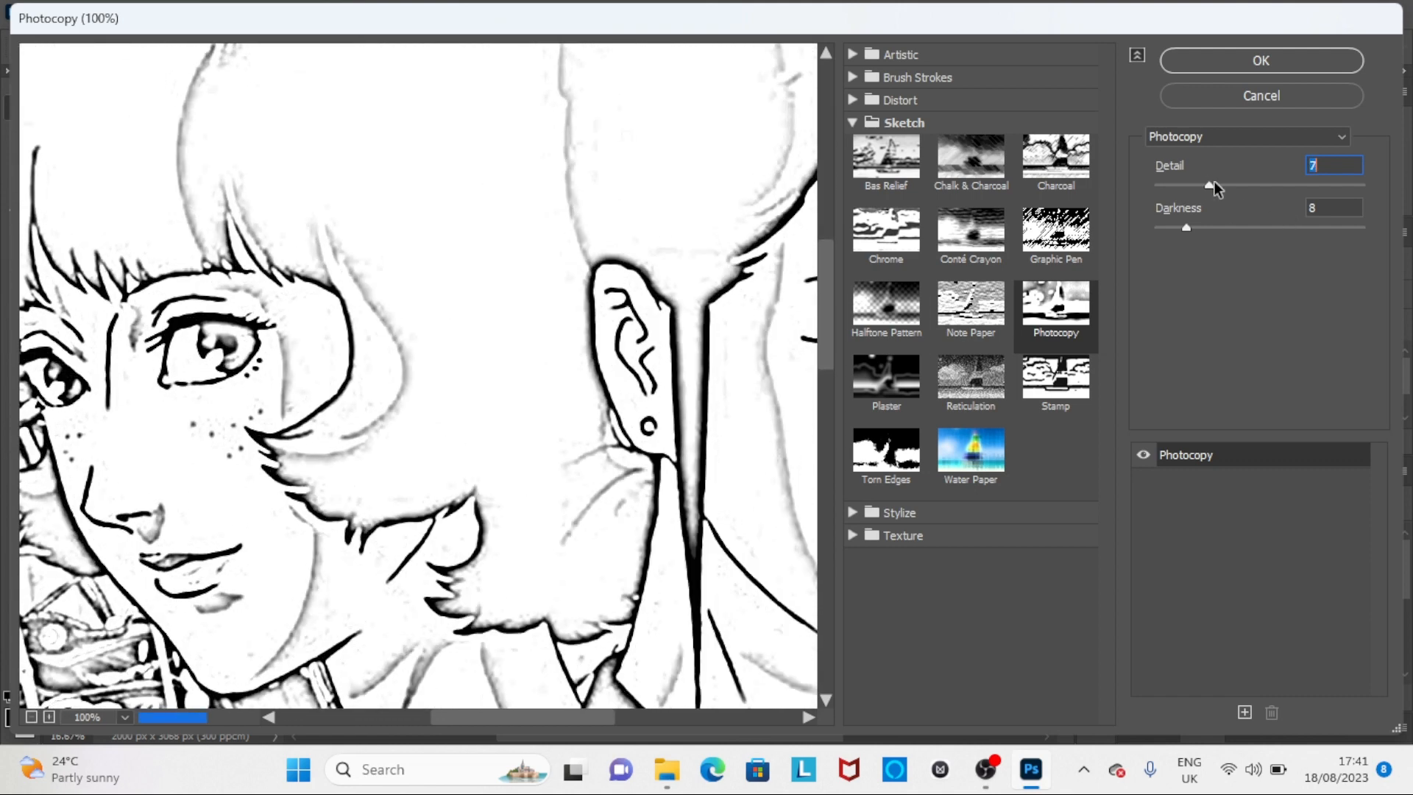
pyautogui.click(1176, 185)
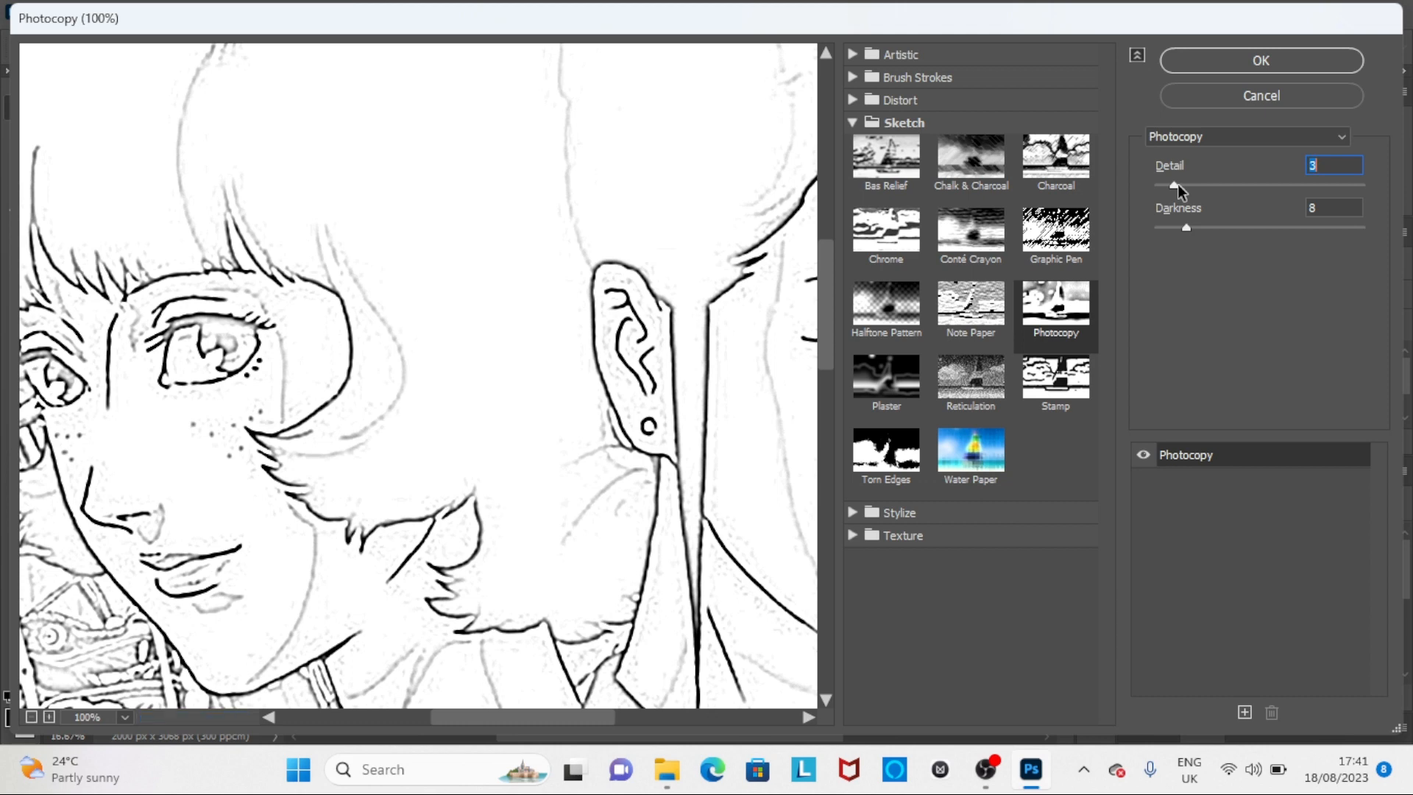
pyautogui.moveTo(1177, 185)
pyautogui.mouseDown()
pyautogui.moveTo(1159, 190)
pyautogui.moveTo(1193, 188)
pyautogui.mouseUp()
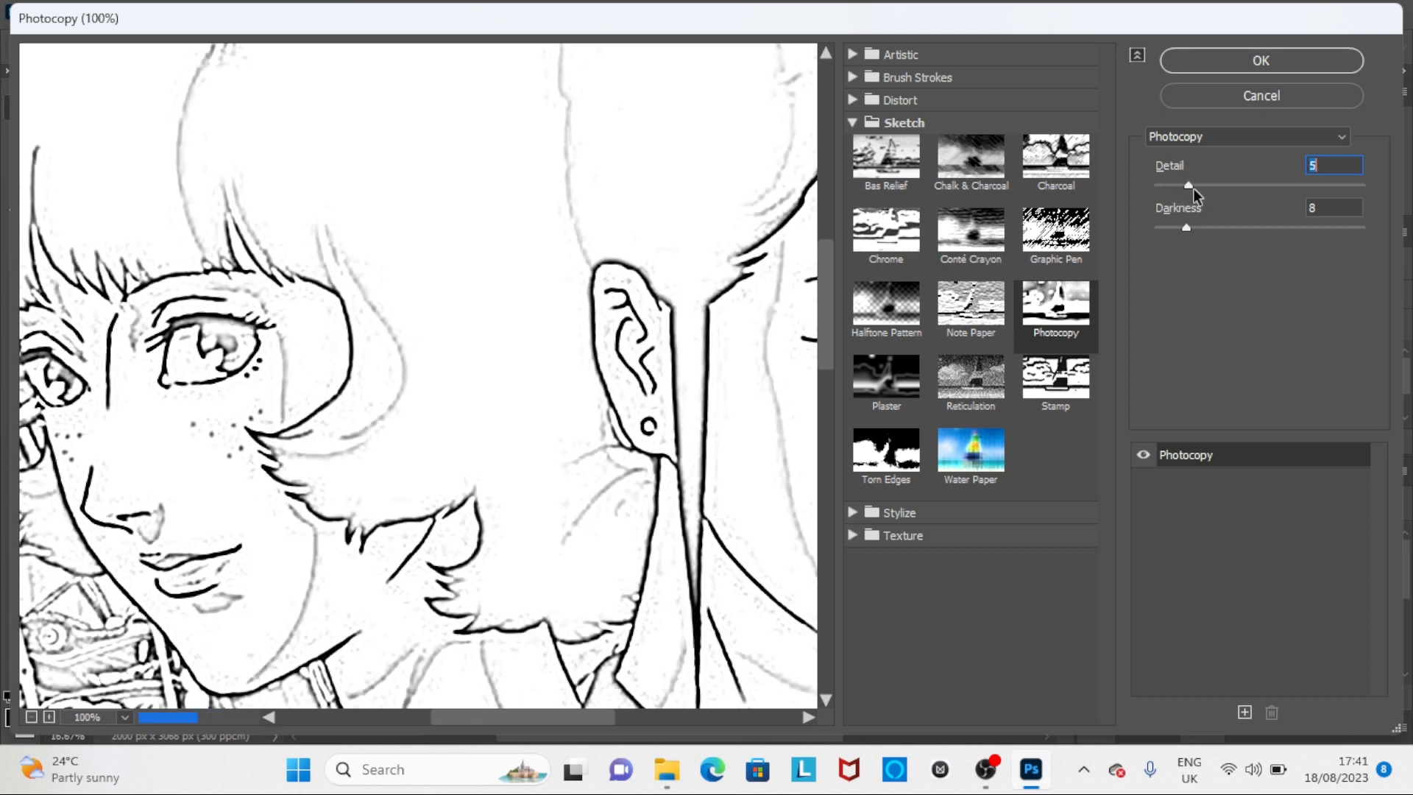
pyautogui.moveTo(589, 718); pyautogui.dragTo(404, 727)
pyautogui.click(1280, 56)
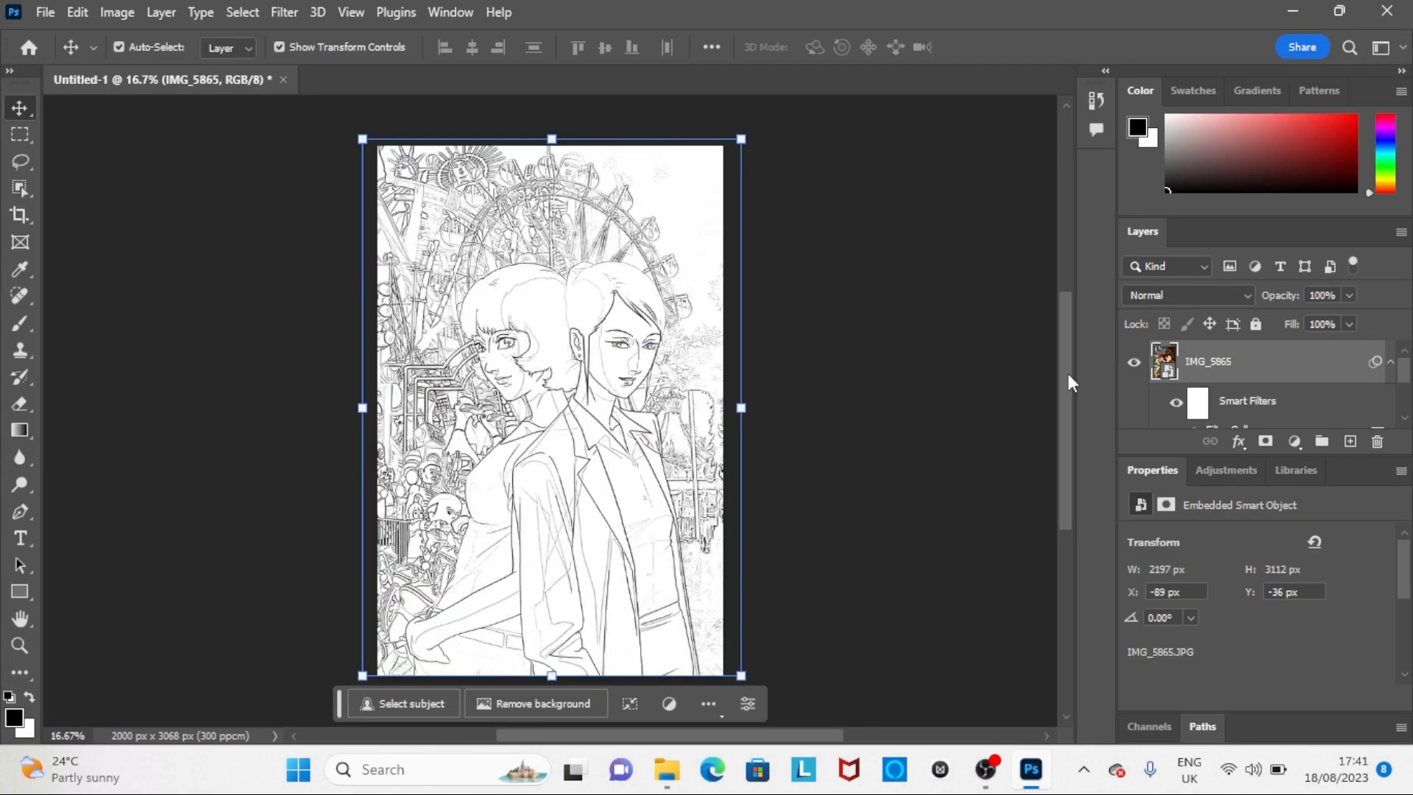
pyautogui.moveTo(1067, 373)
pyautogui.mouseDown()
pyautogui.moveTo(1080, 418)
pyautogui.moveTo(1081, 397)
pyautogui.mouseUp()
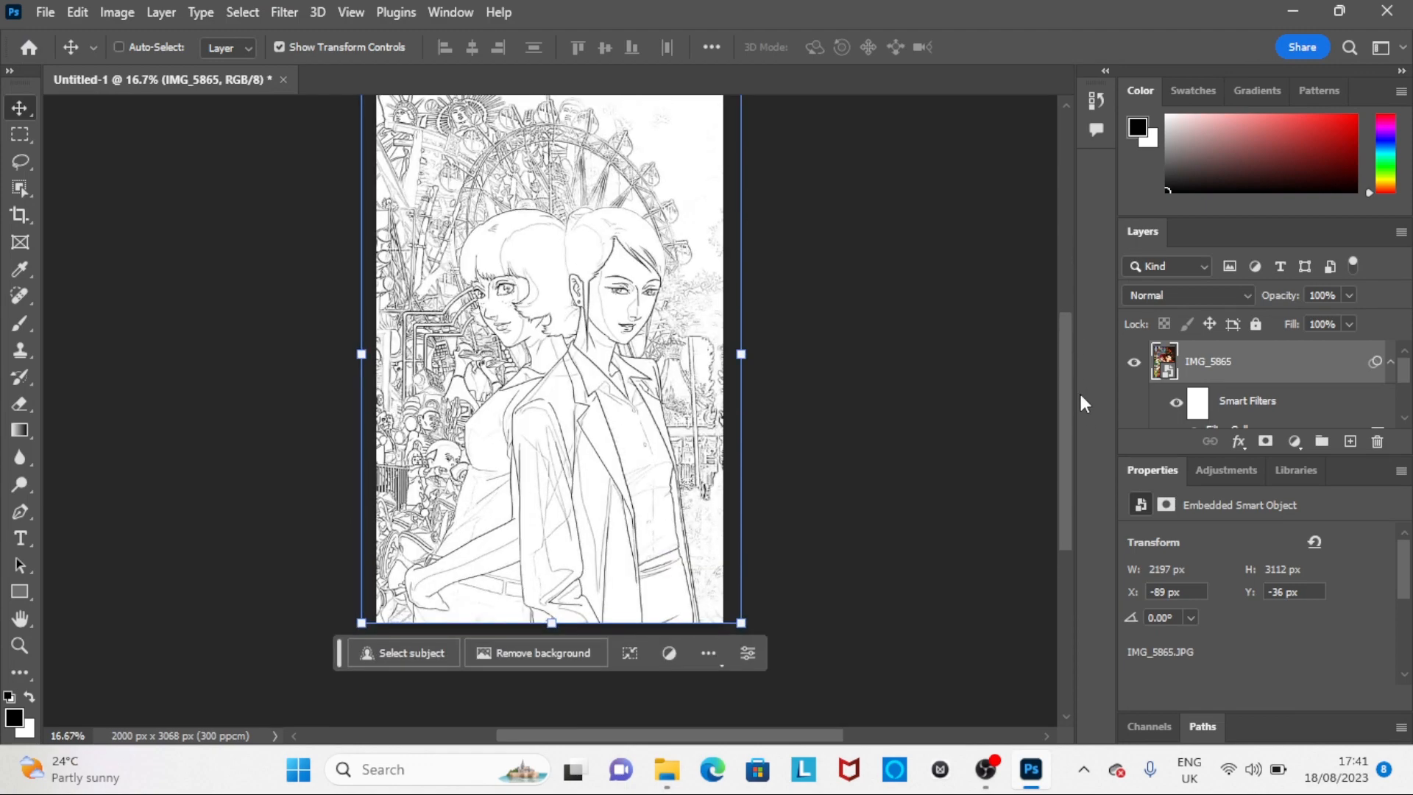
pyautogui.hotkey('ctrl', '+')
pyautogui.hotkey('ctrl', '+')
pyautogui.hotkey('ctrl', '-')
pyautogui.hotkey('ctrl', '-')
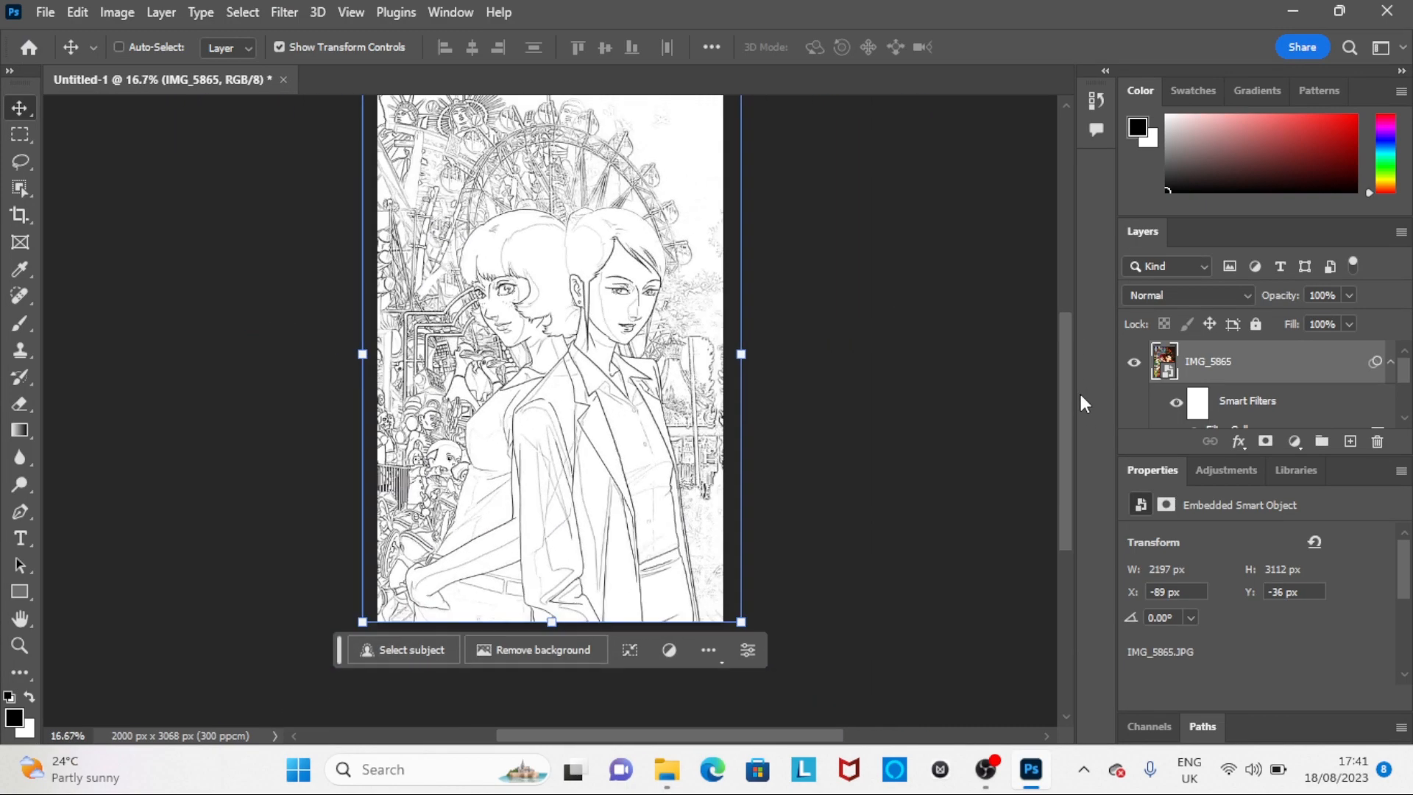
pyautogui.moveTo(1060, 388); pyautogui.dragTo(1067, 383)
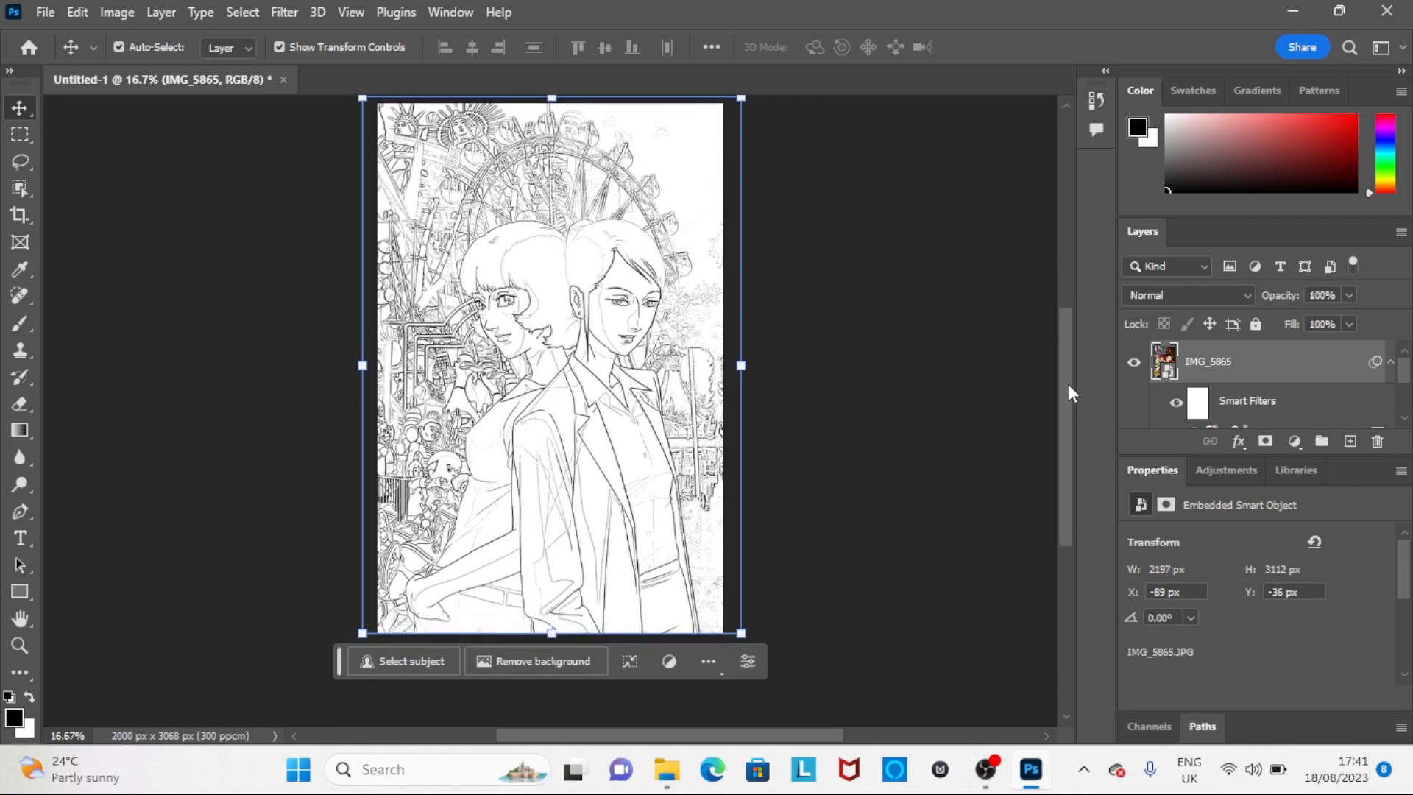
# Add a Levels adjustment layer above IMG_5865 with midtones at 0.27 and the white input at 248
pyautogui.click(1392, 364)
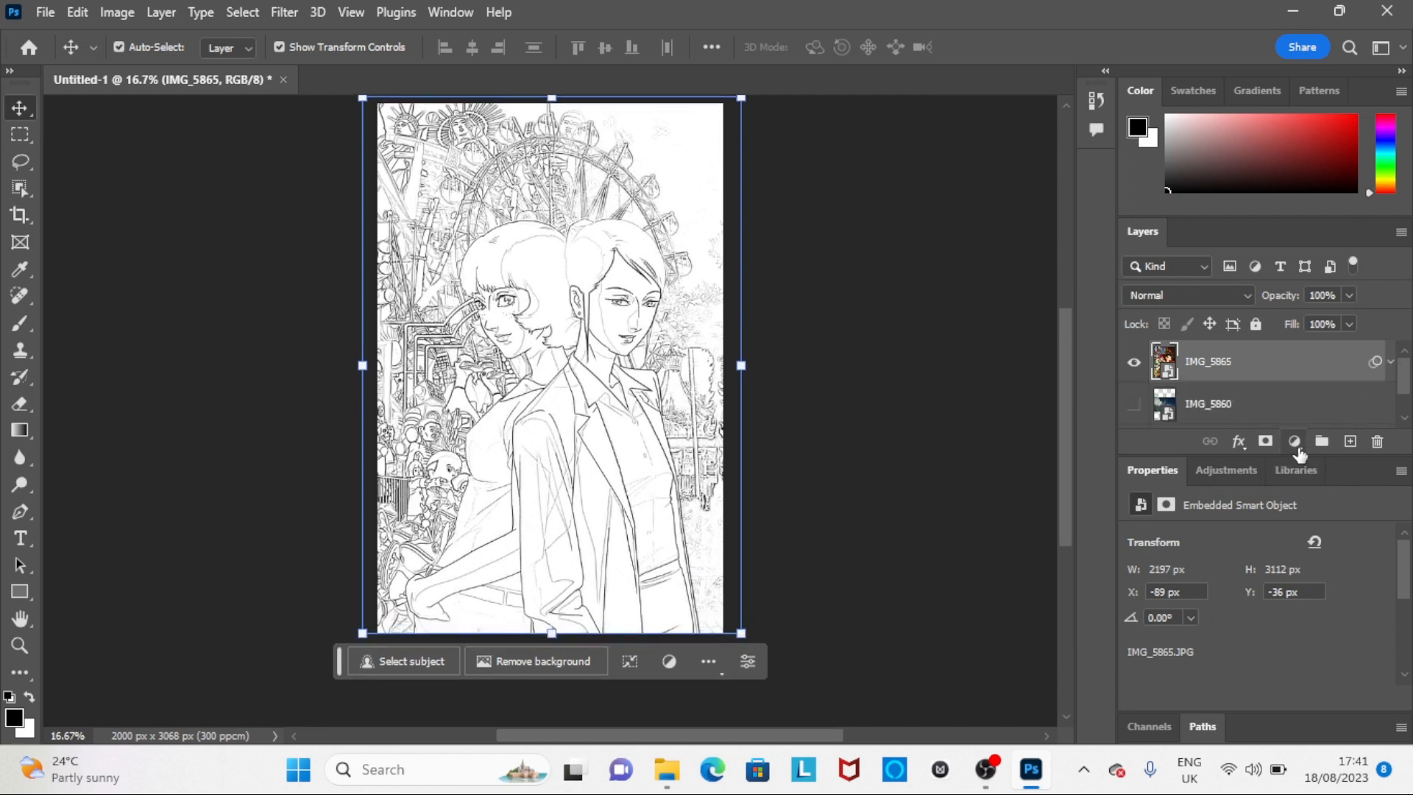
pyautogui.click(1241, 444)
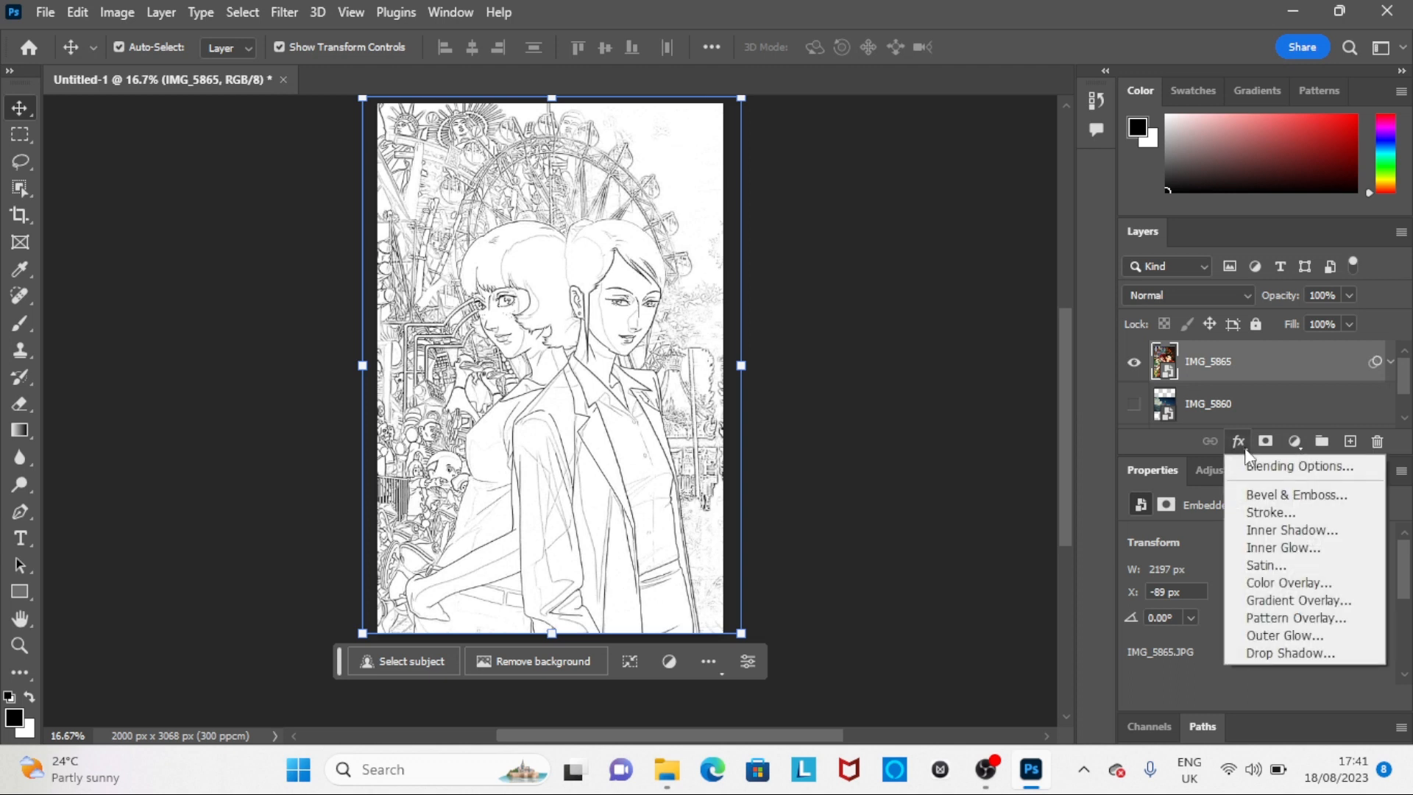
pyautogui.click(1295, 446)
pyautogui.click(1294, 445)
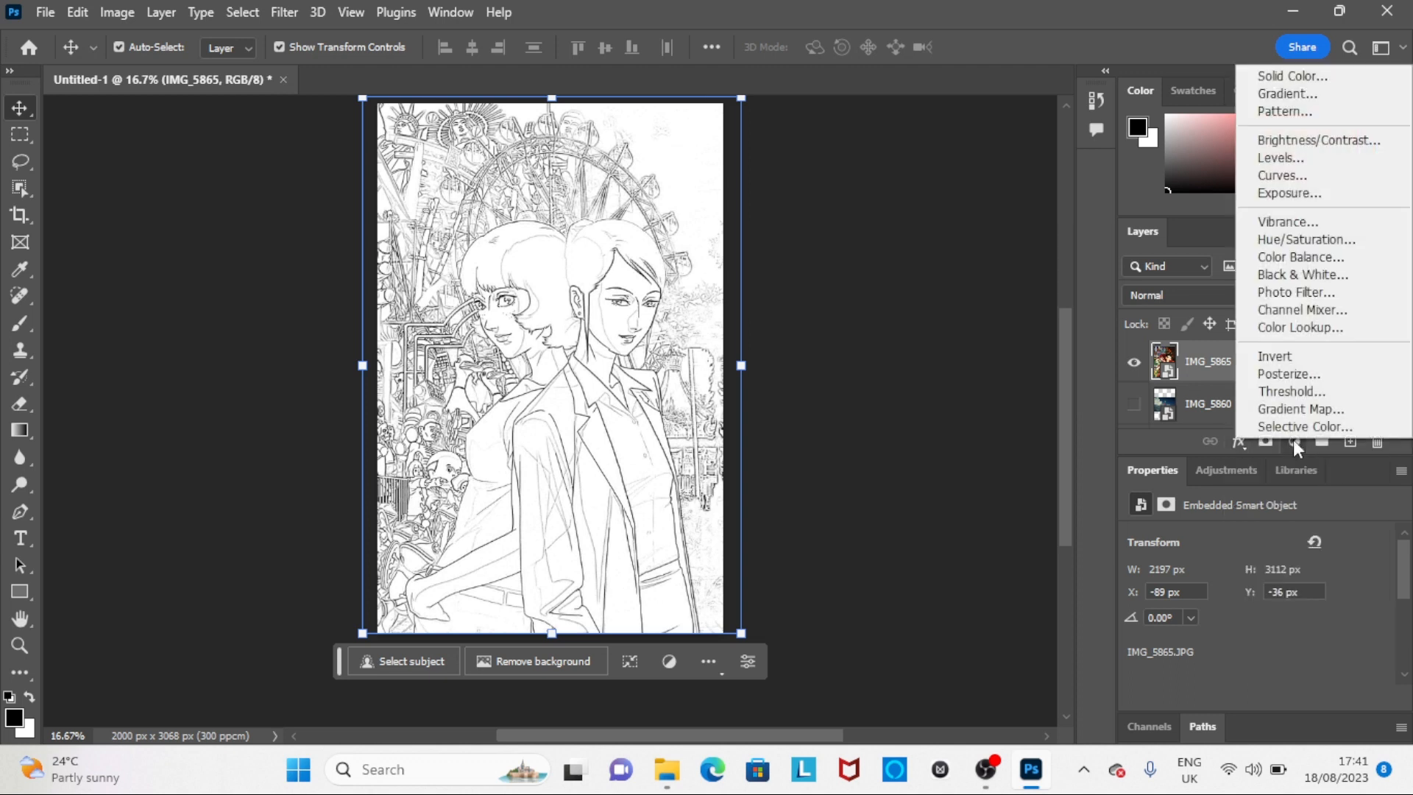
pyautogui.click(1313, 157)
pyautogui.moveTo(1407, 581); pyautogui.dragTo(1407, 618)
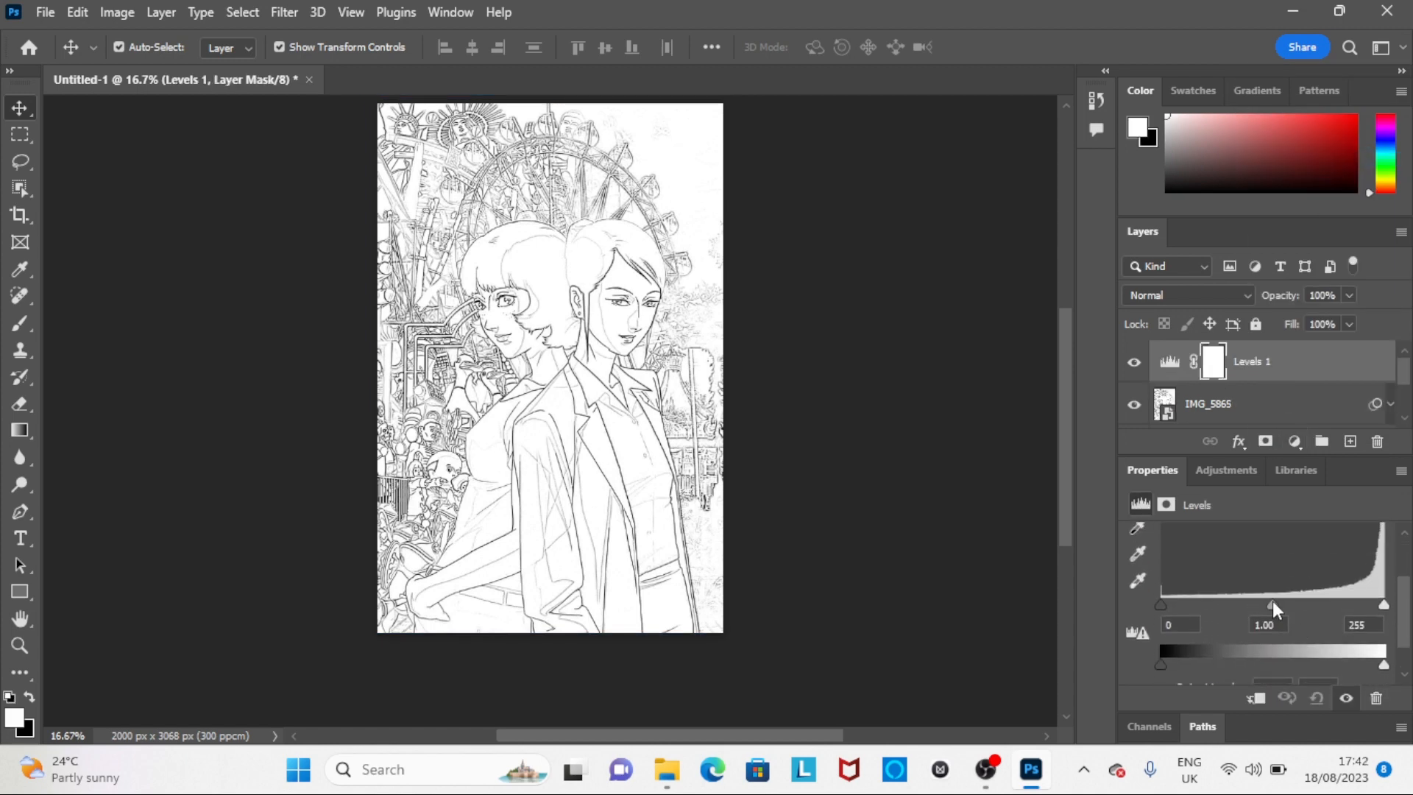
pyautogui.moveTo(1273, 605); pyautogui.dragTo(1381, 607)
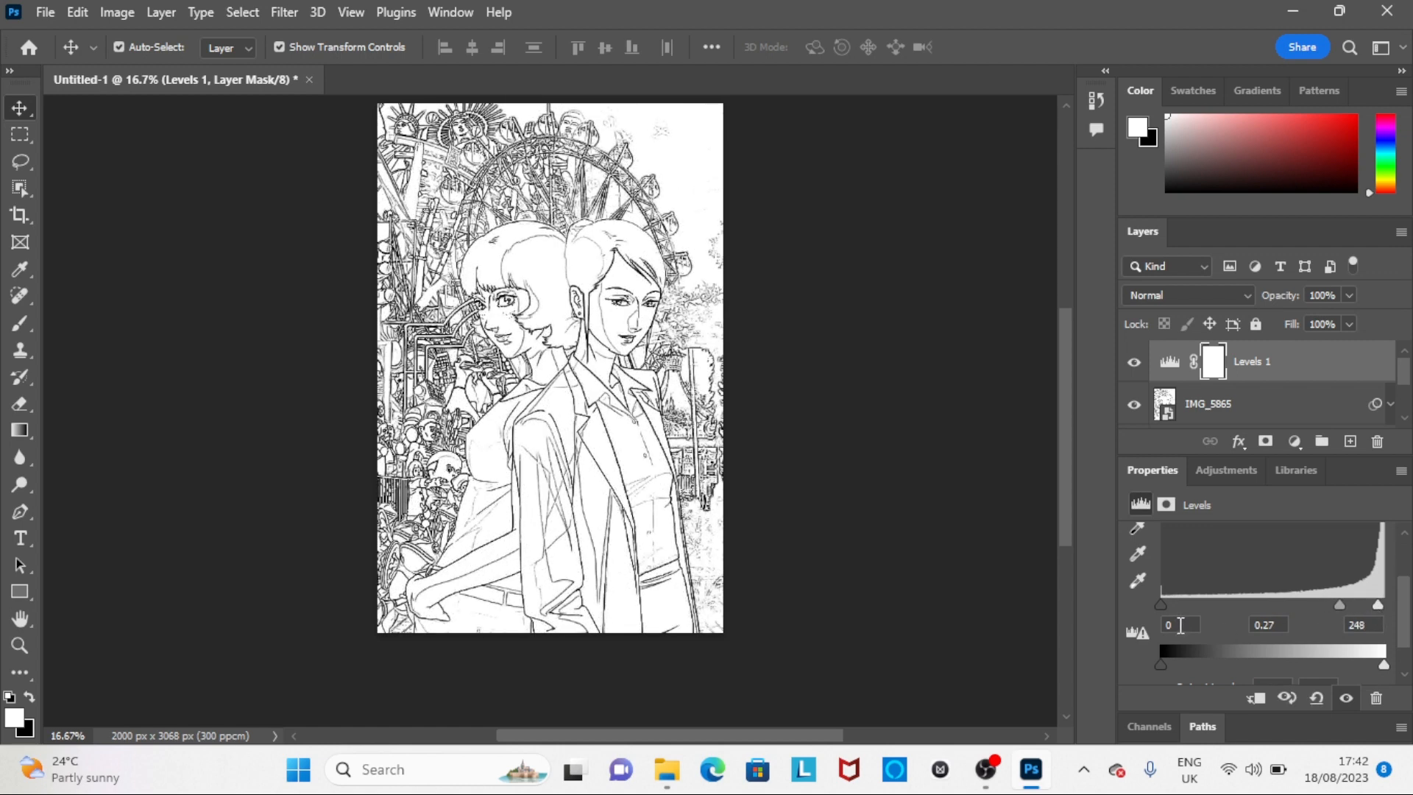
pyautogui.moveTo(1163, 606)
pyautogui.mouseDown()
pyautogui.moveTo(1239, 605)
pyautogui.moveTo(1160, 599)
pyautogui.mouseUp()
pyautogui.click(1223, 477)
pyautogui.scroll(2, 1065, 417)
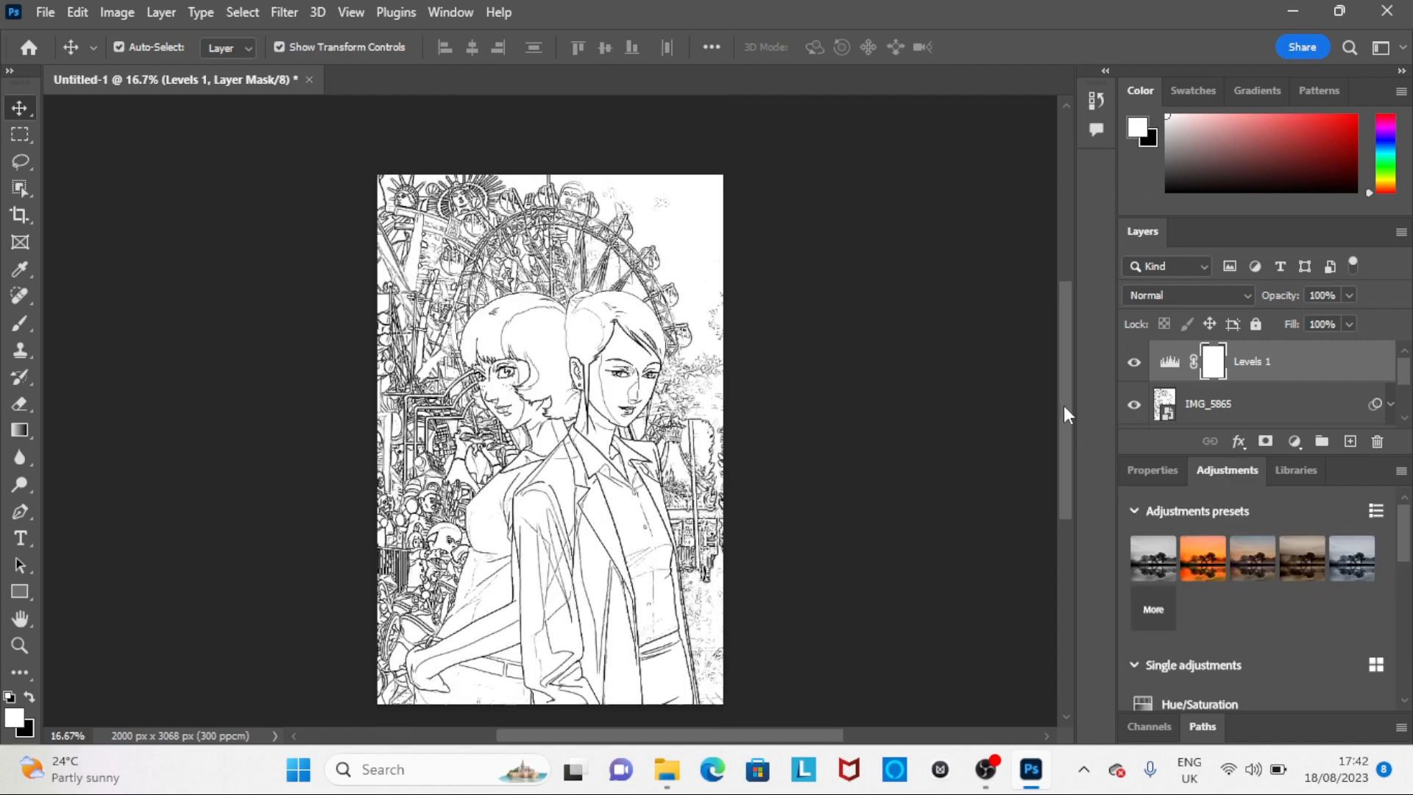
pyautogui.click(1401, 471)
pyautogui.click(1124, 467)
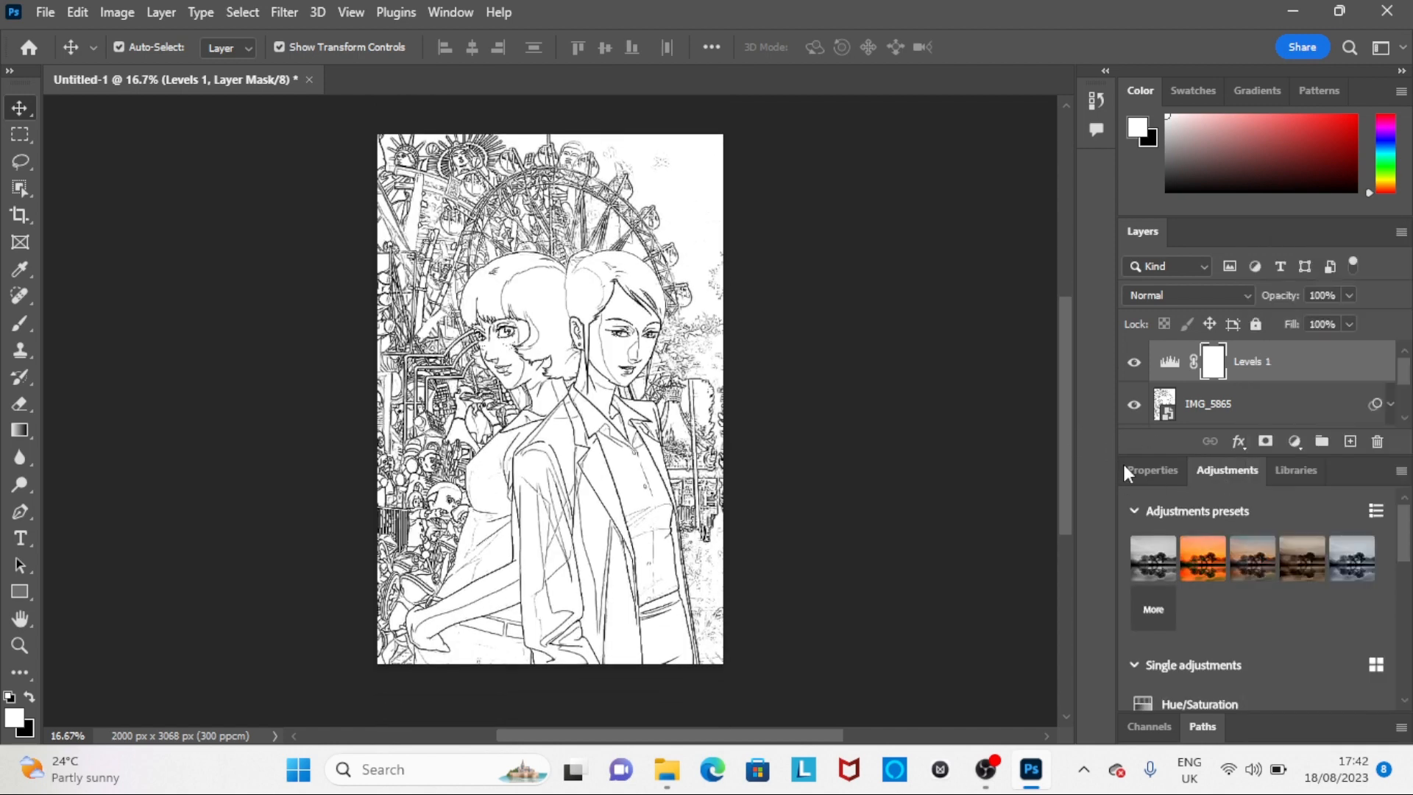
pyautogui.click(1169, 468)
pyautogui.click(1232, 406)
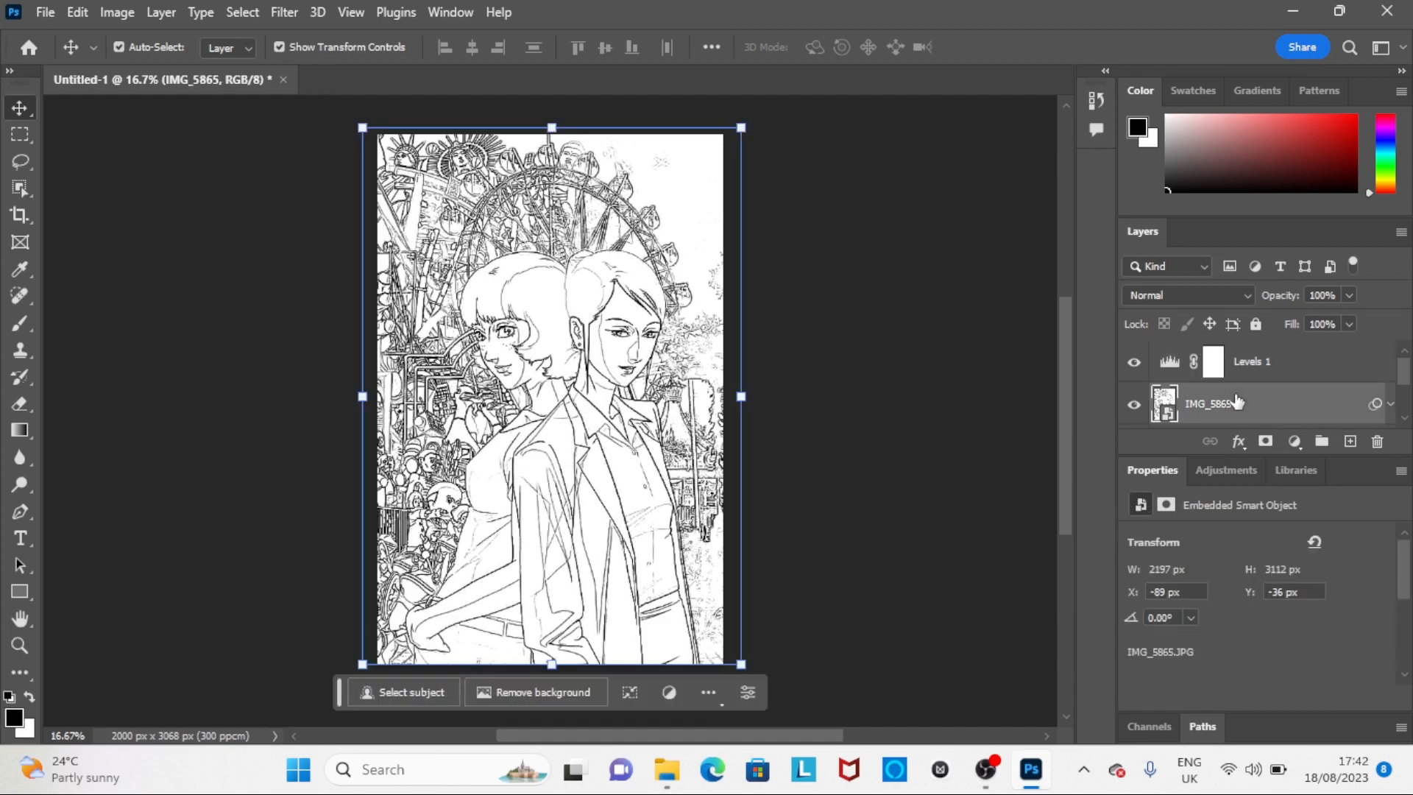
# Examine the line quality of the darkened artwork at up to 100% zoom, then return to the full view
pyautogui.click(189, 231)
pyautogui.hotkey('ctrl', '+')
pyautogui.hotkey('ctrl', '+')
pyautogui.hotkey('ctrl', '+')
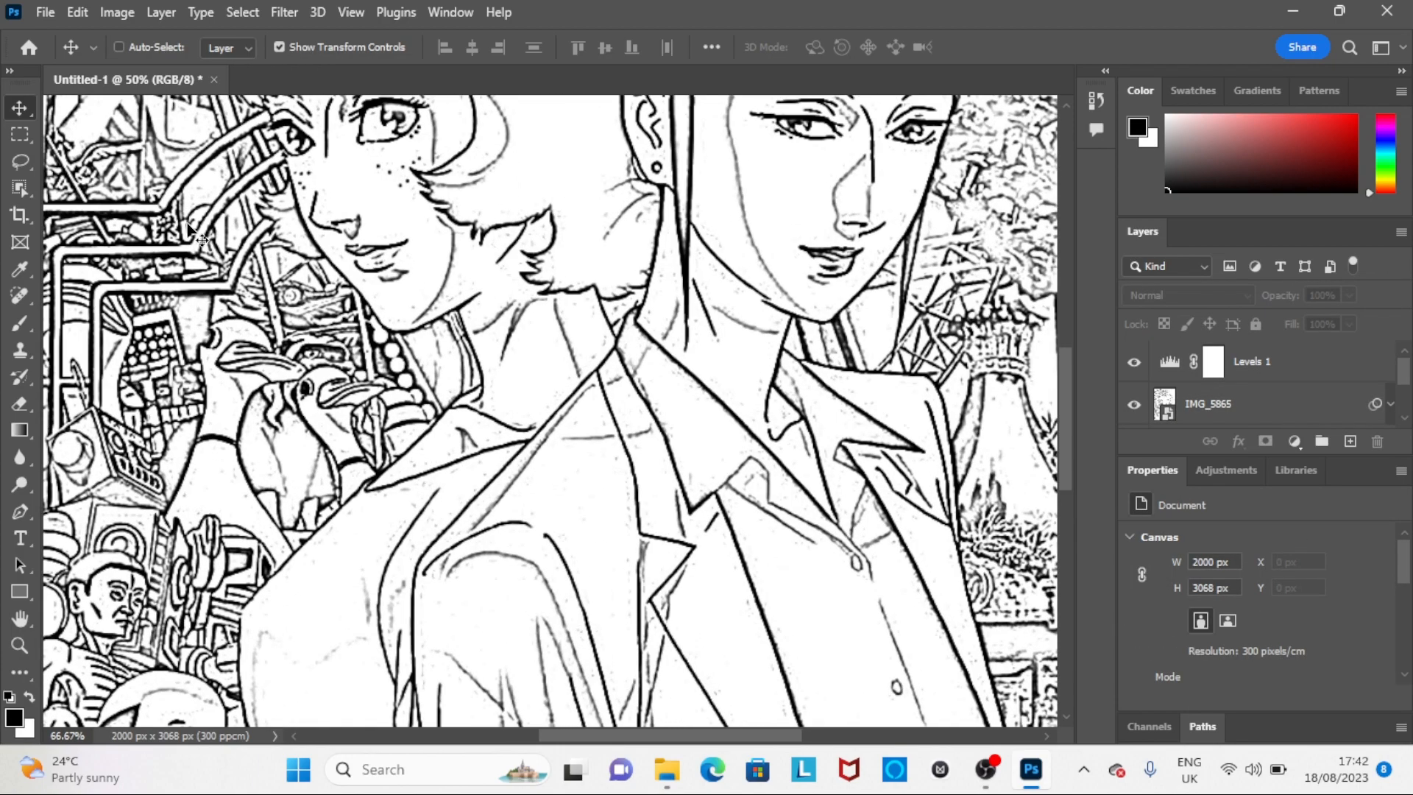
pyautogui.hotkey('ctrl', '+')
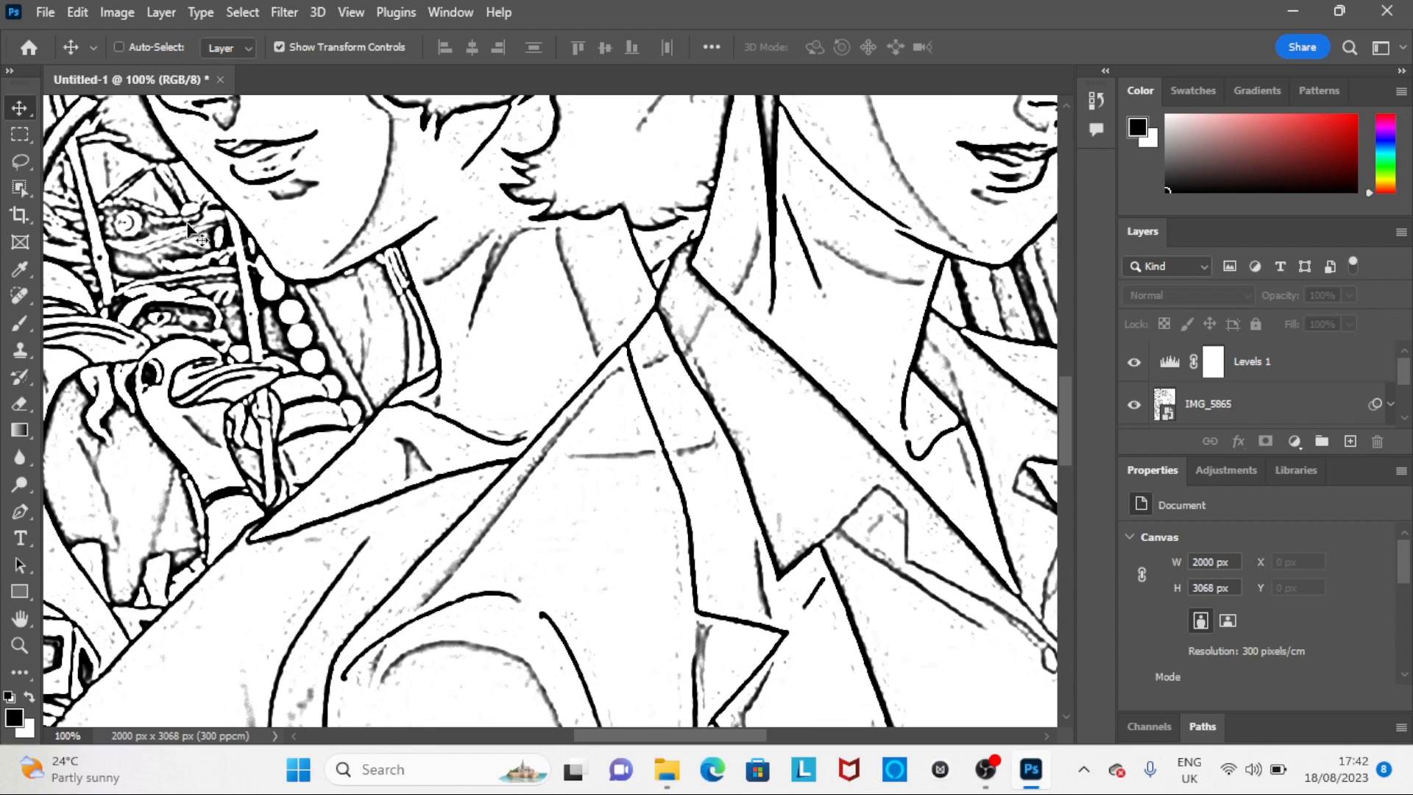
pyautogui.hotkey('ctrl', '-')
pyautogui.hotkey('ctrl', '-')
pyautogui.hotkey('ctrl', '-')
pyautogui.hotkey('ctrl', '-')
pyautogui.hotkey('ctrl', '-')
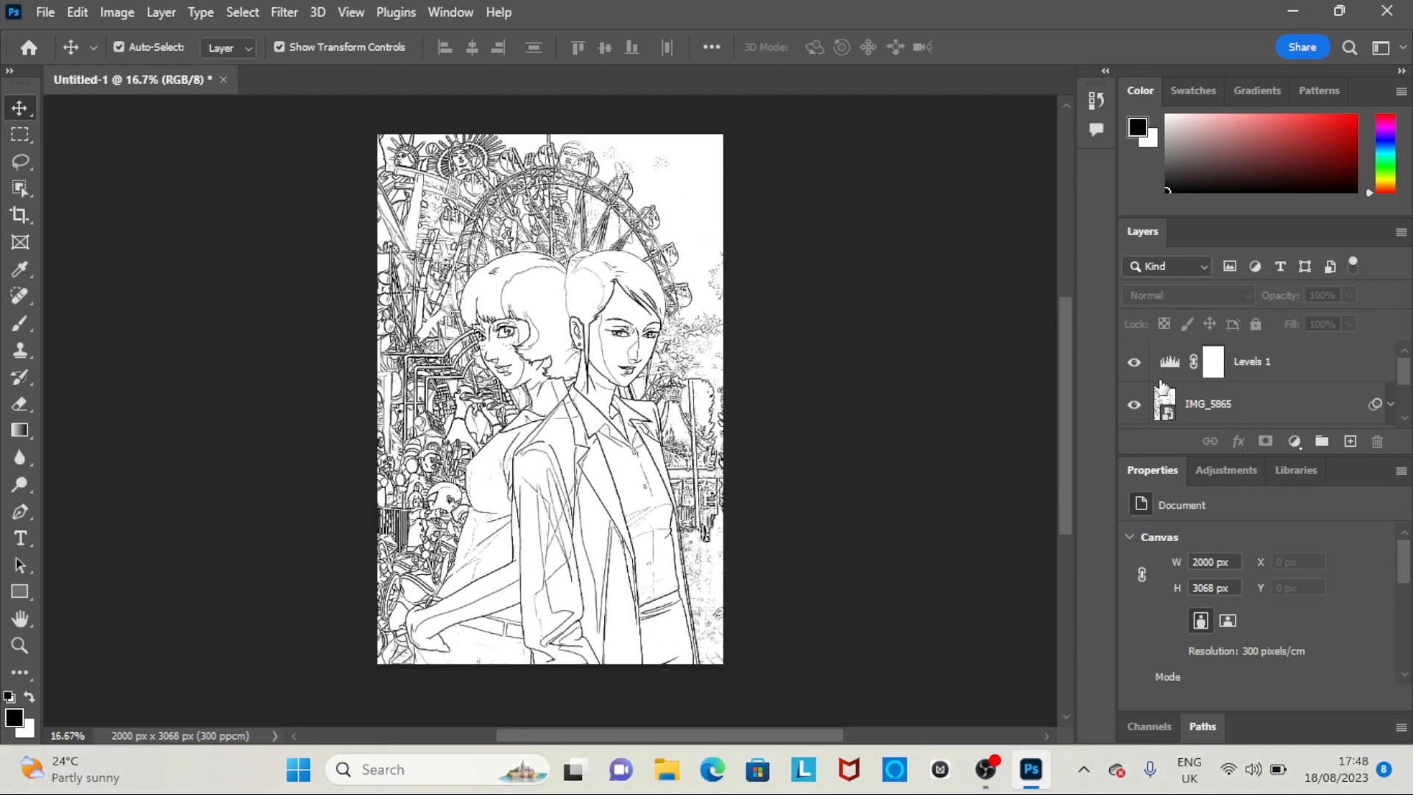
# Merge the Levels 1 adjustment layer and the IMG_5865 layer into one layer
pyautogui.moveTo(1407, 370)
pyautogui.mouseDown()
pyautogui.moveTo(1407, 385)
pyautogui.moveTo(1409, 359)
pyautogui.mouseUp()
pyautogui.click(1296, 410)
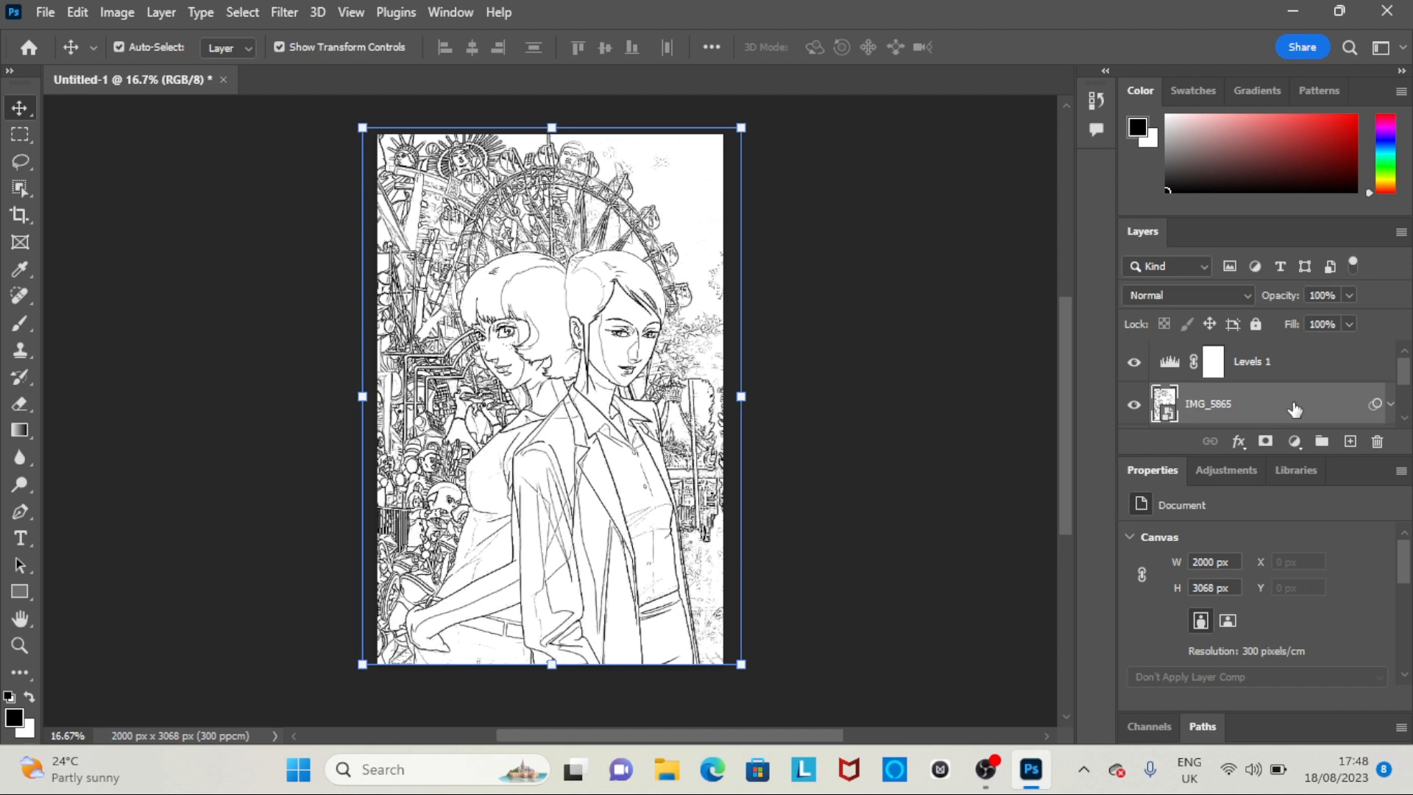
pyautogui.keyDown('ctrl'); pyautogui.click(1282, 361); pyautogui.keyUp('ctrl')
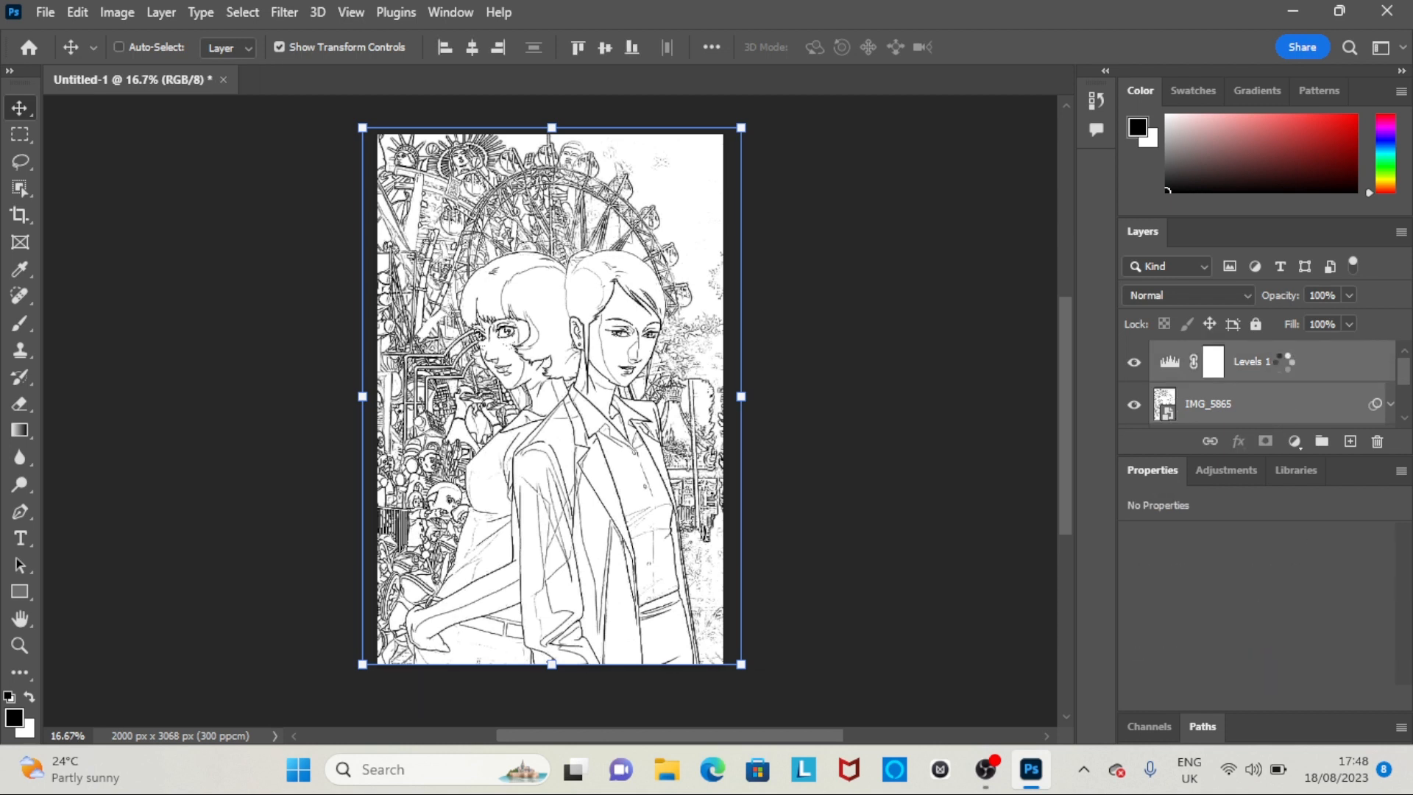
pyautogui.hotkey('ctrl', 'e')
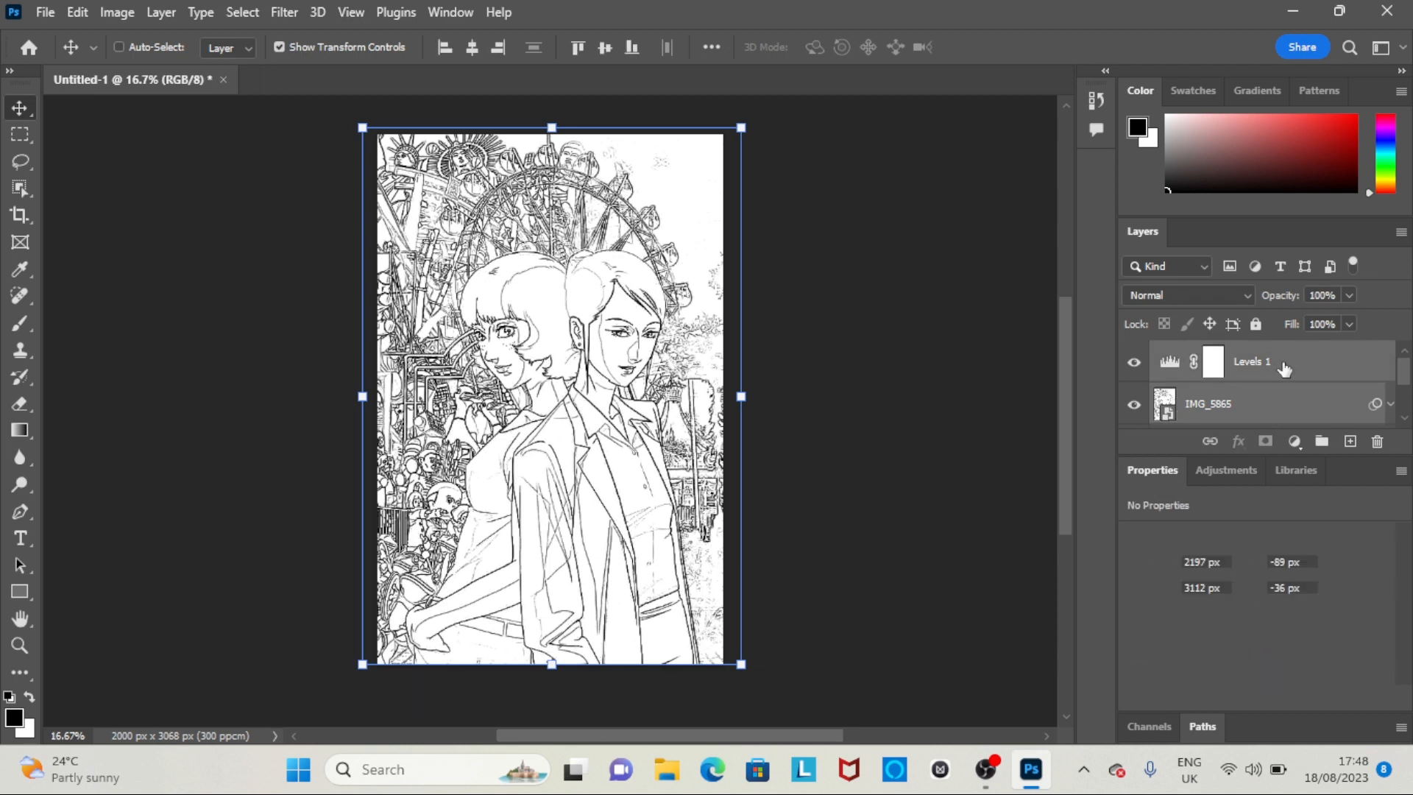
# Rename the merged line-art layer as BG
pyautogui.doubleClick(1207, 366)
pyautogui.press('capslock')
pyautogui.write('B')
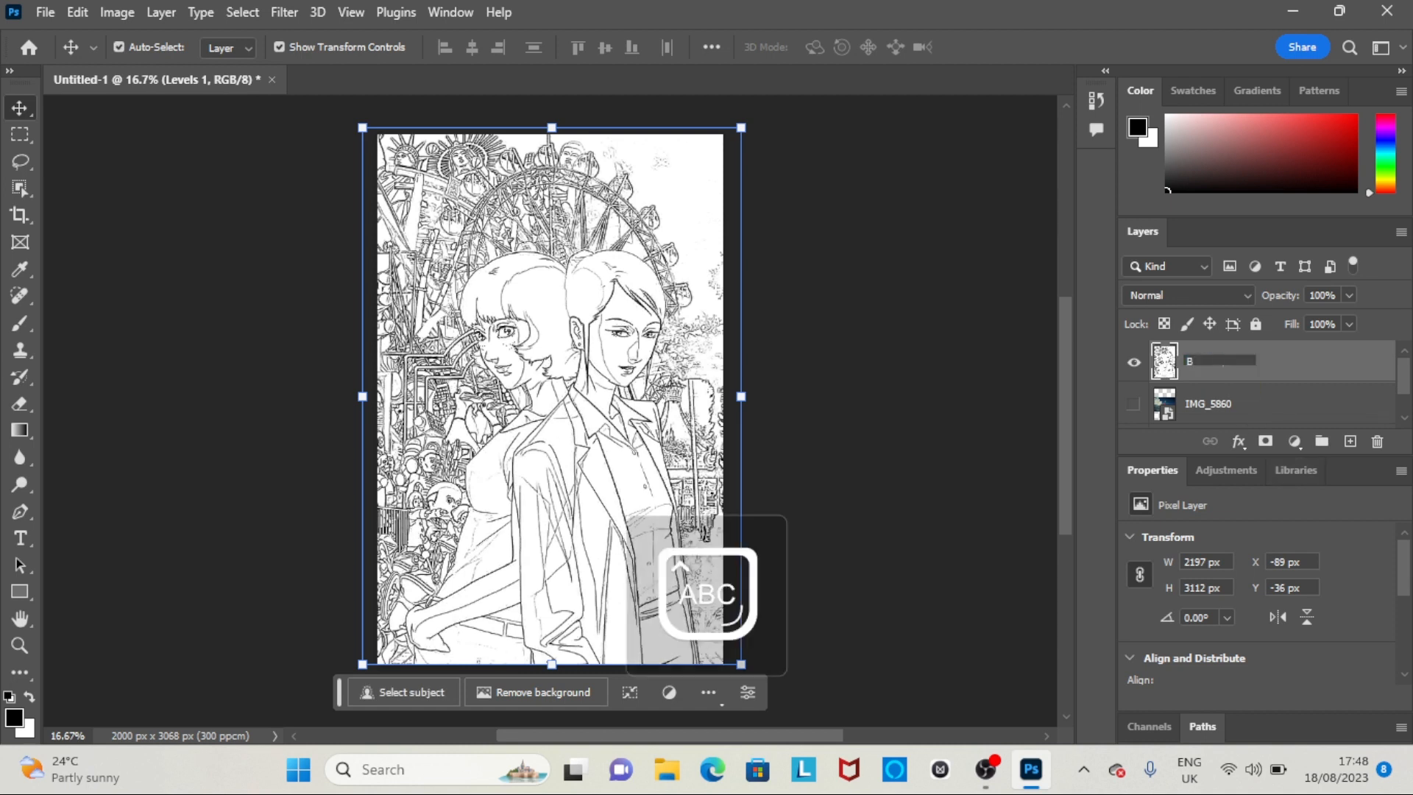
pyautogui.write('G')
pyautogui.press('Return')
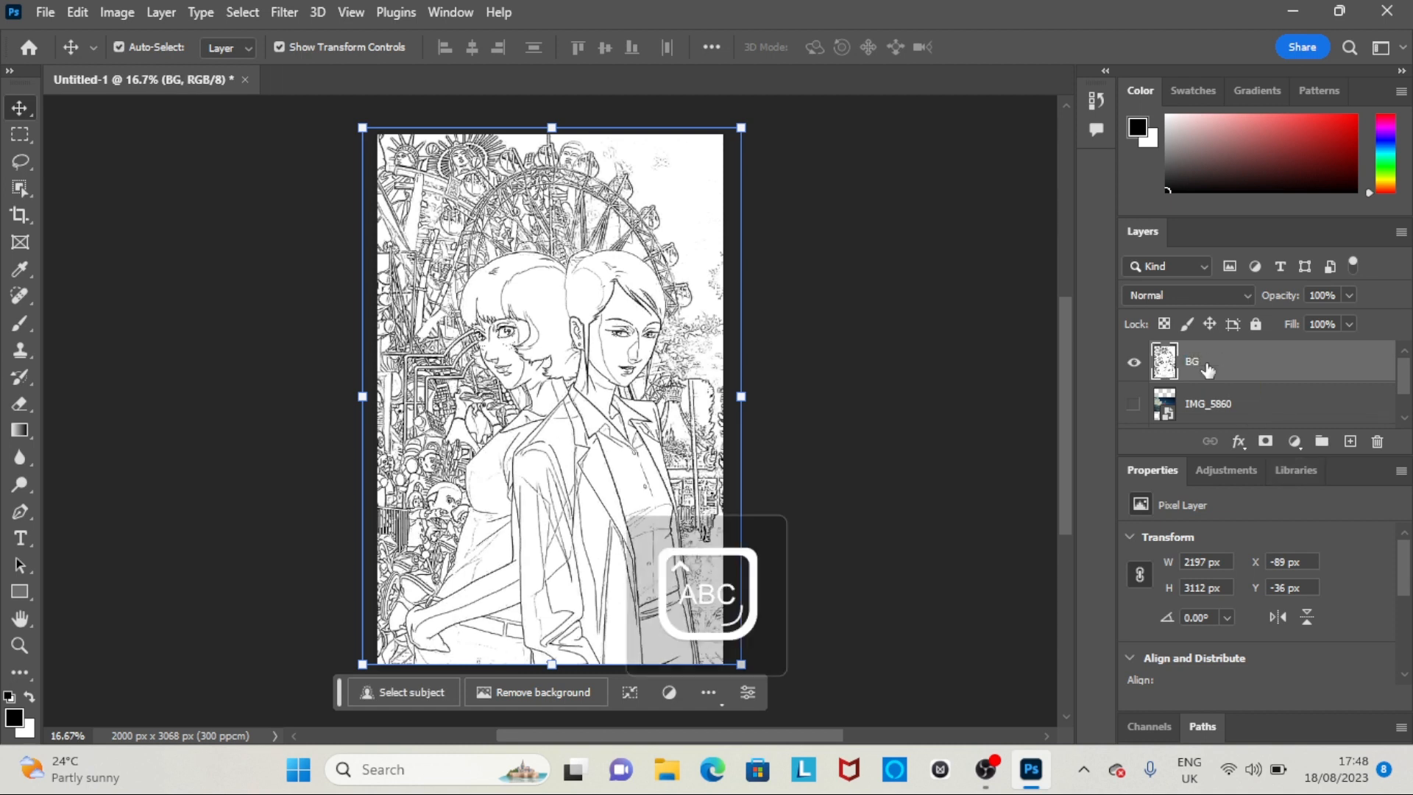
# Add a Gradient Map adjustment layer above the BG layer
pyautogui.click(1239, 443)
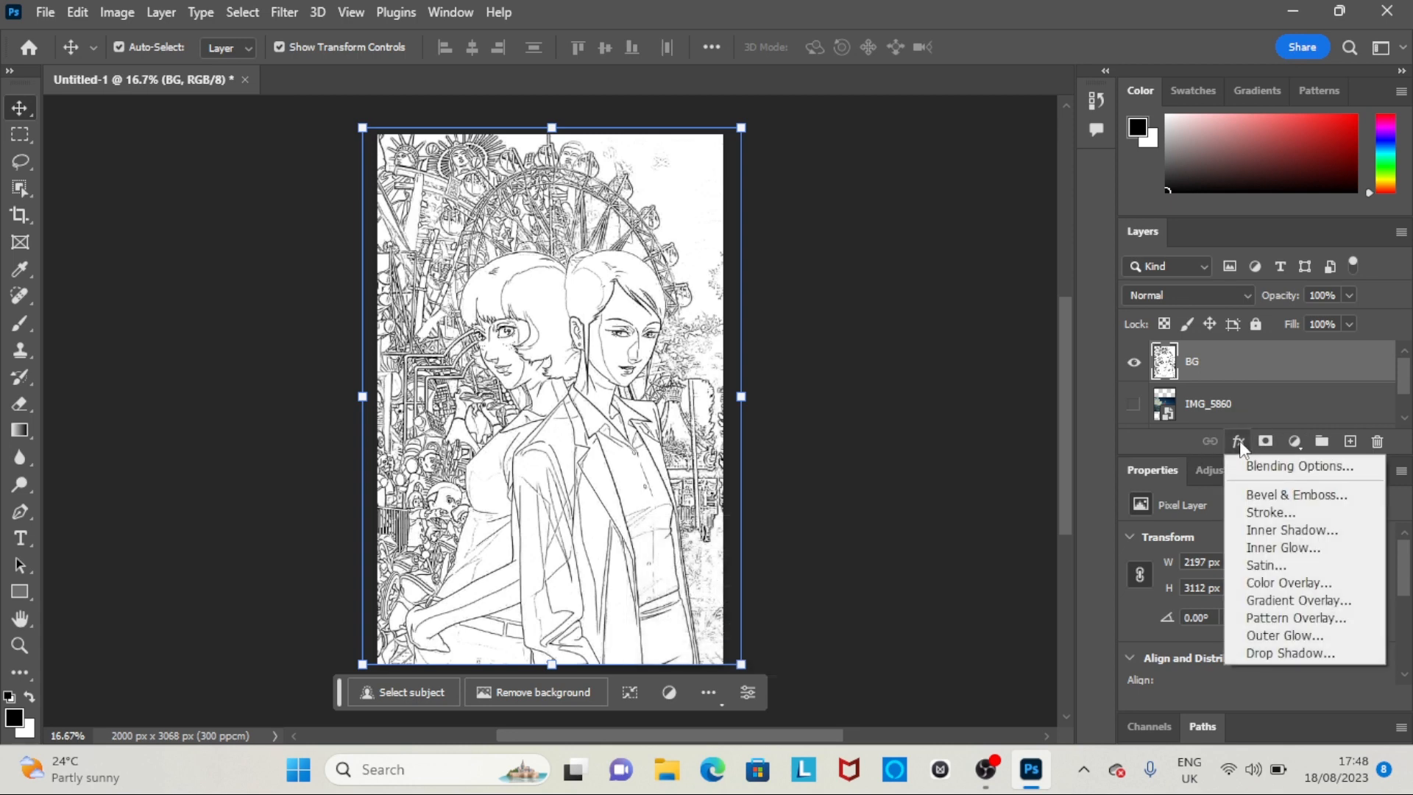
pyautogui.click(1241, 444)
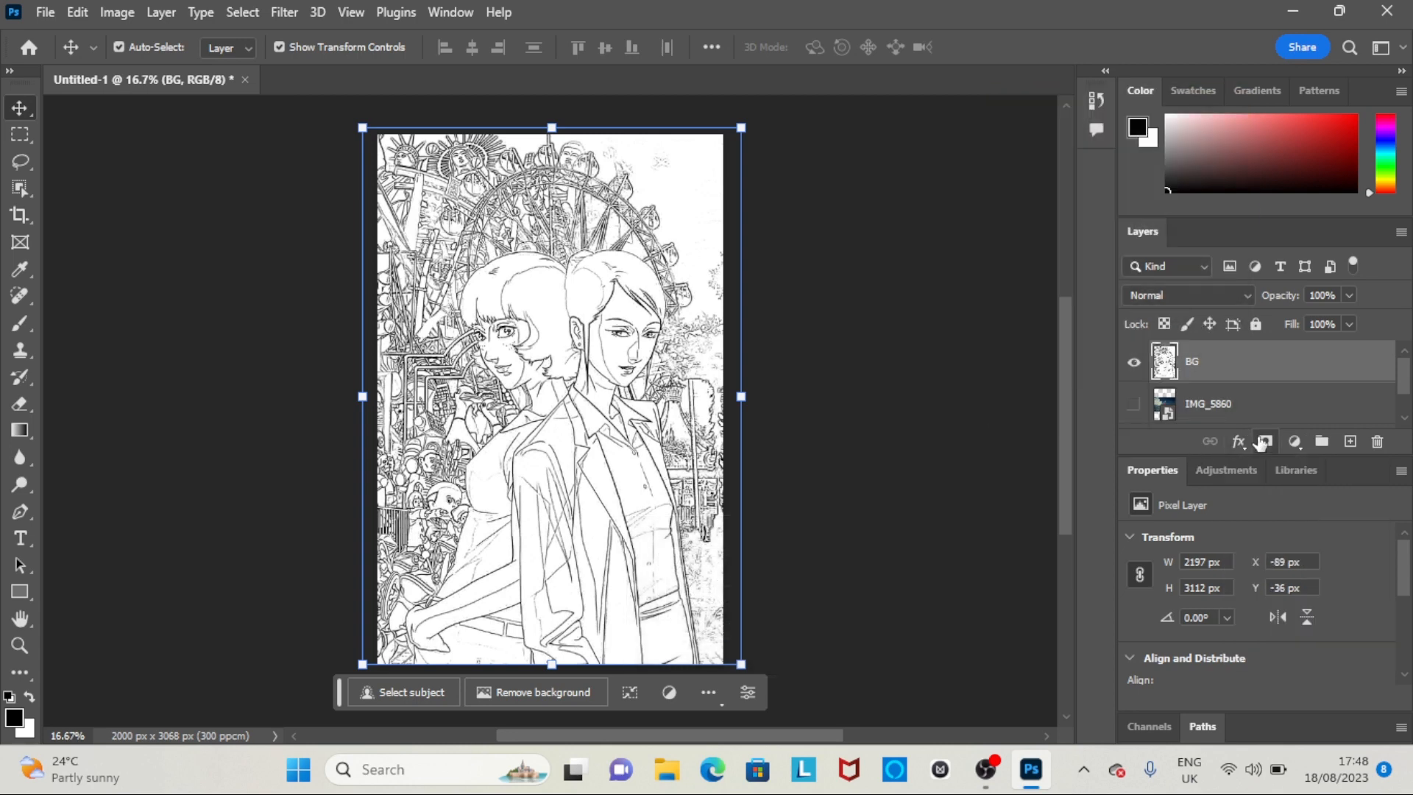
pyautogui.click(1294, 441)
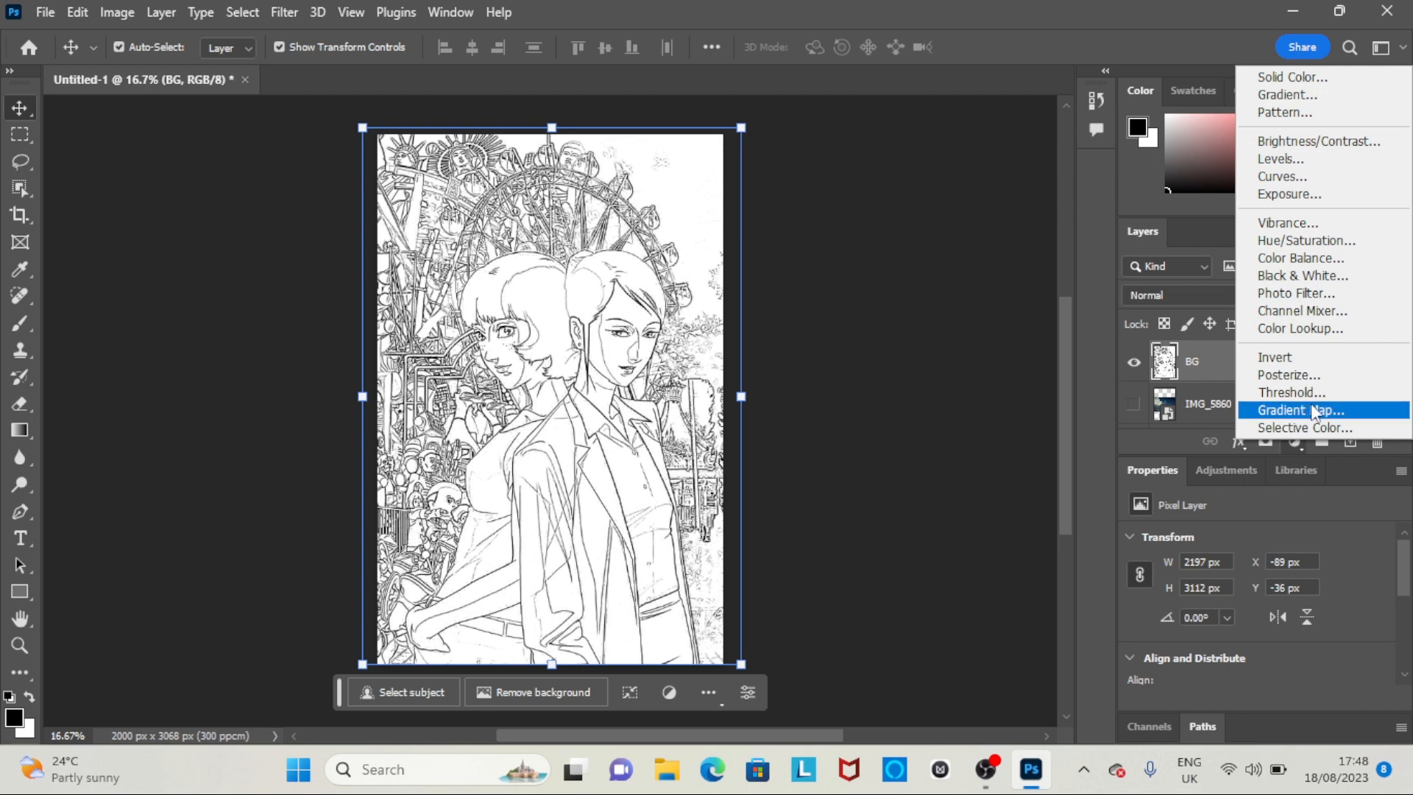
pyautogui.click(1314, 412)
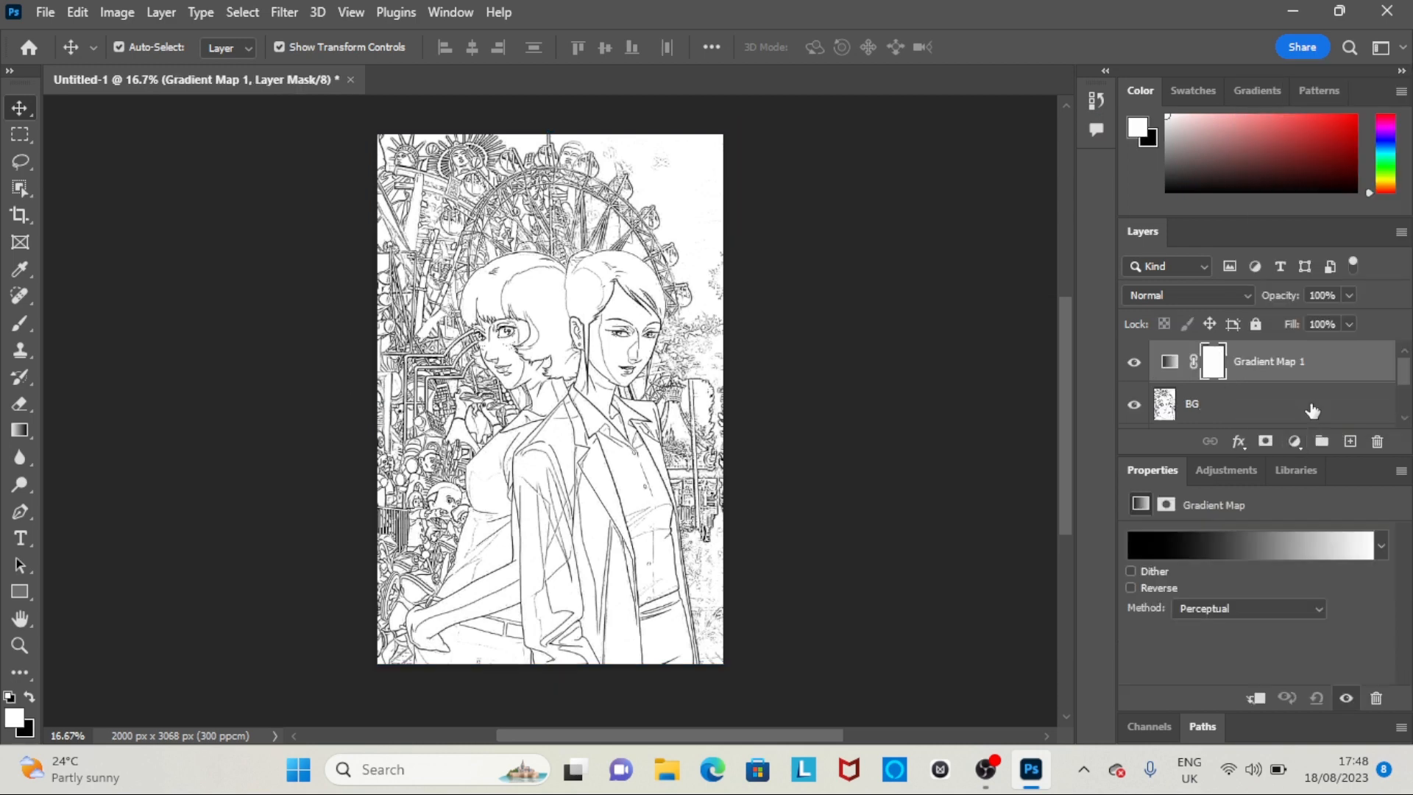
# Edit the gradient map's gradient and set the colour stop at location 0 to orange dc5520
pyautogui.click(1381, 545)
pyautogui.click(1318, 552)
pyautogui.click(1274, 556)
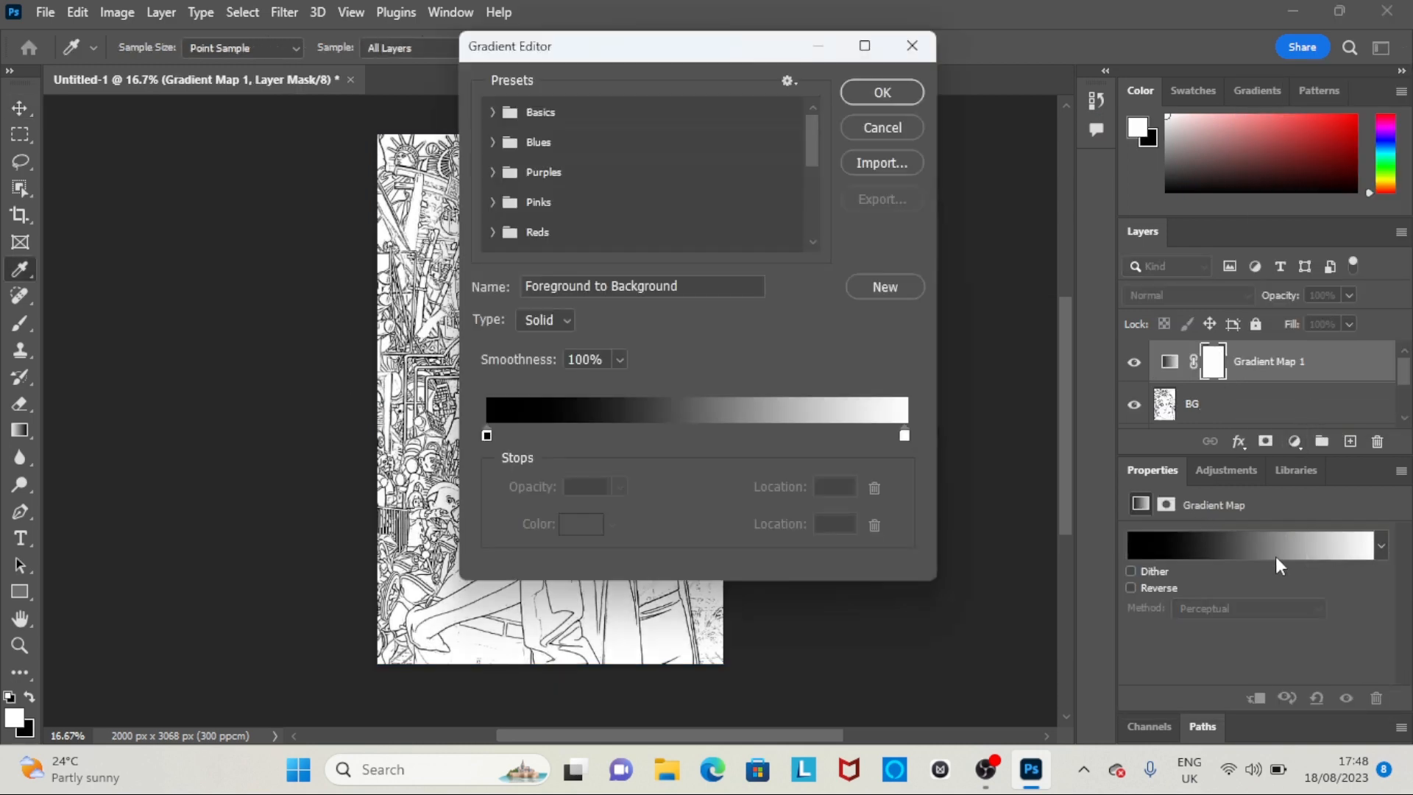
pyautogui.click(487, 435)
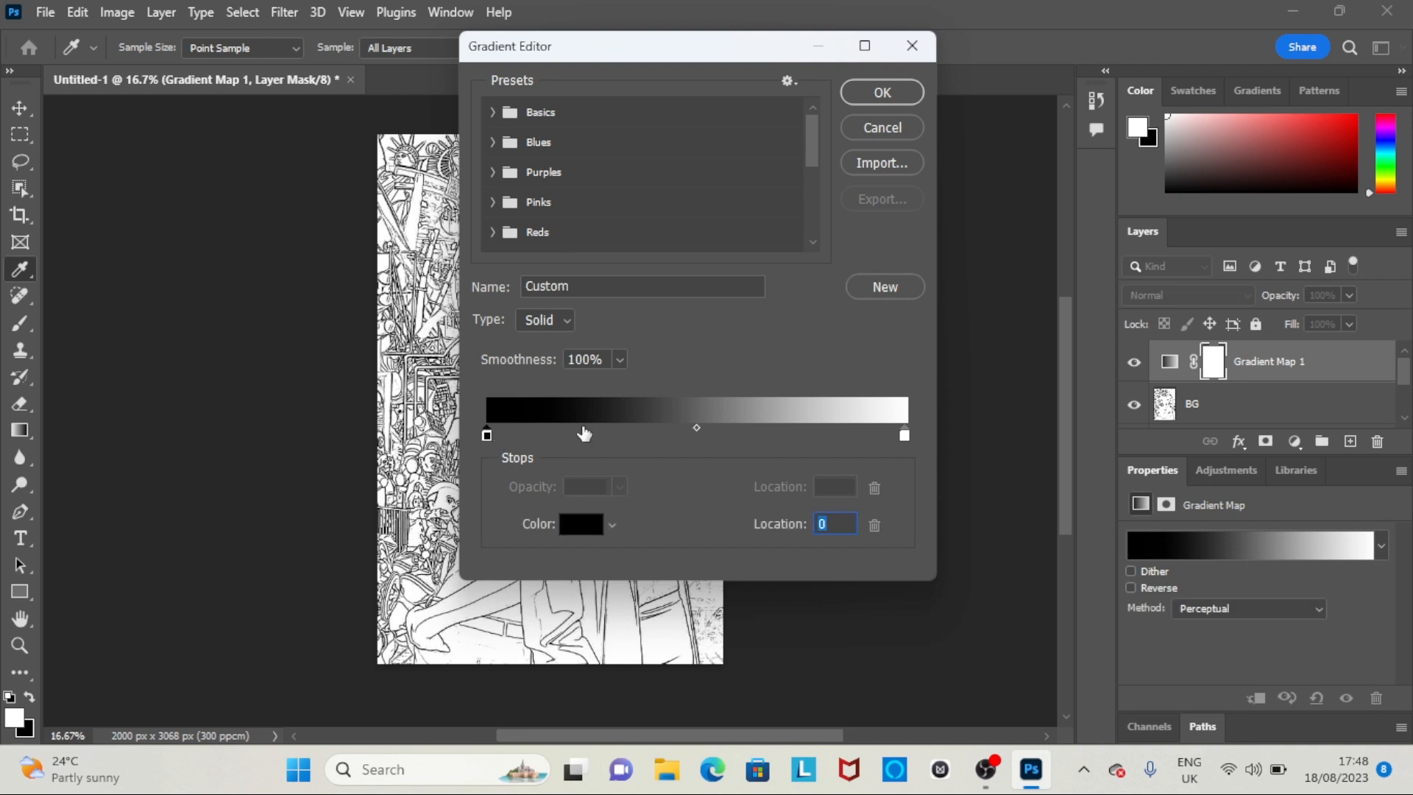
pyautogui.click(611, 523)
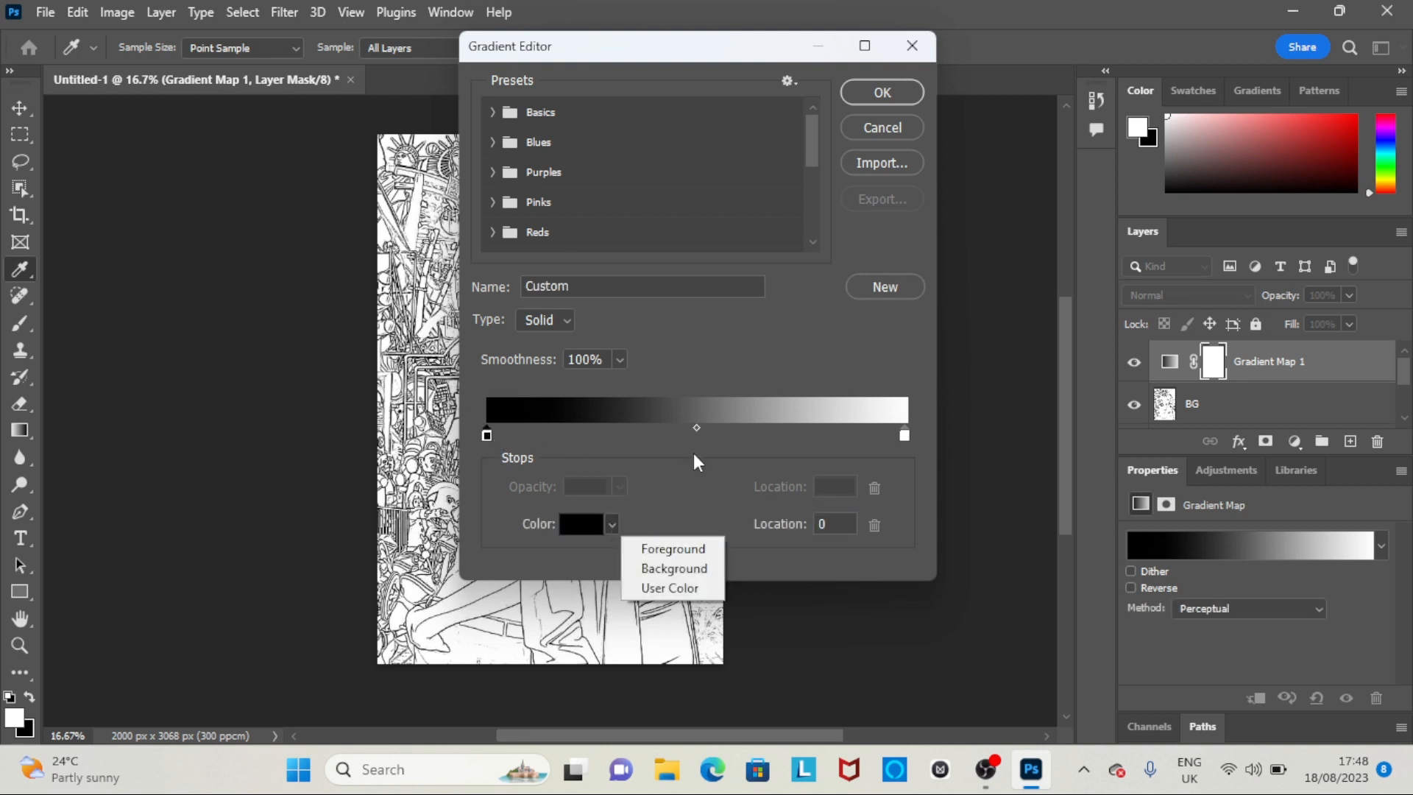
pyautogui.click(487, 437)
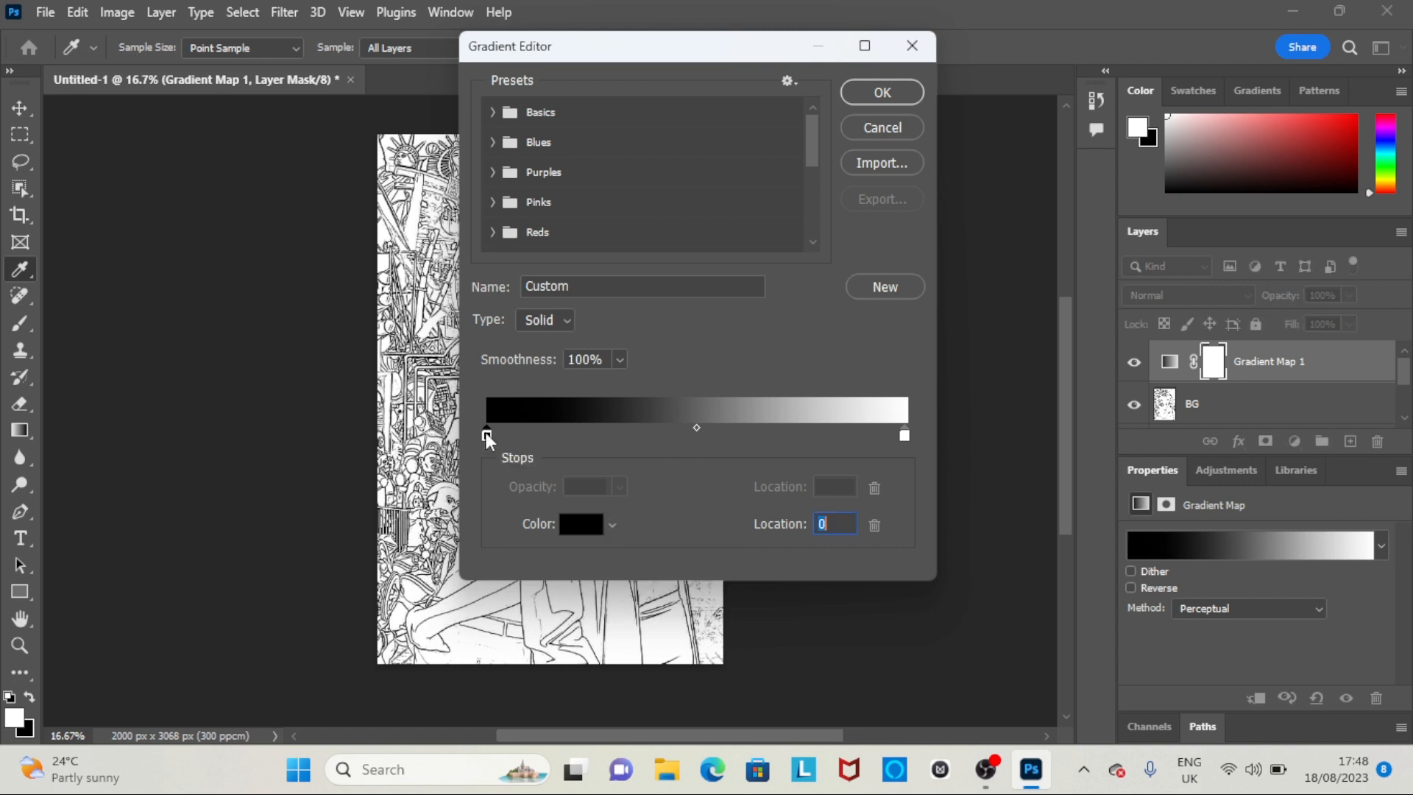
pyautogui.click(611, 525)
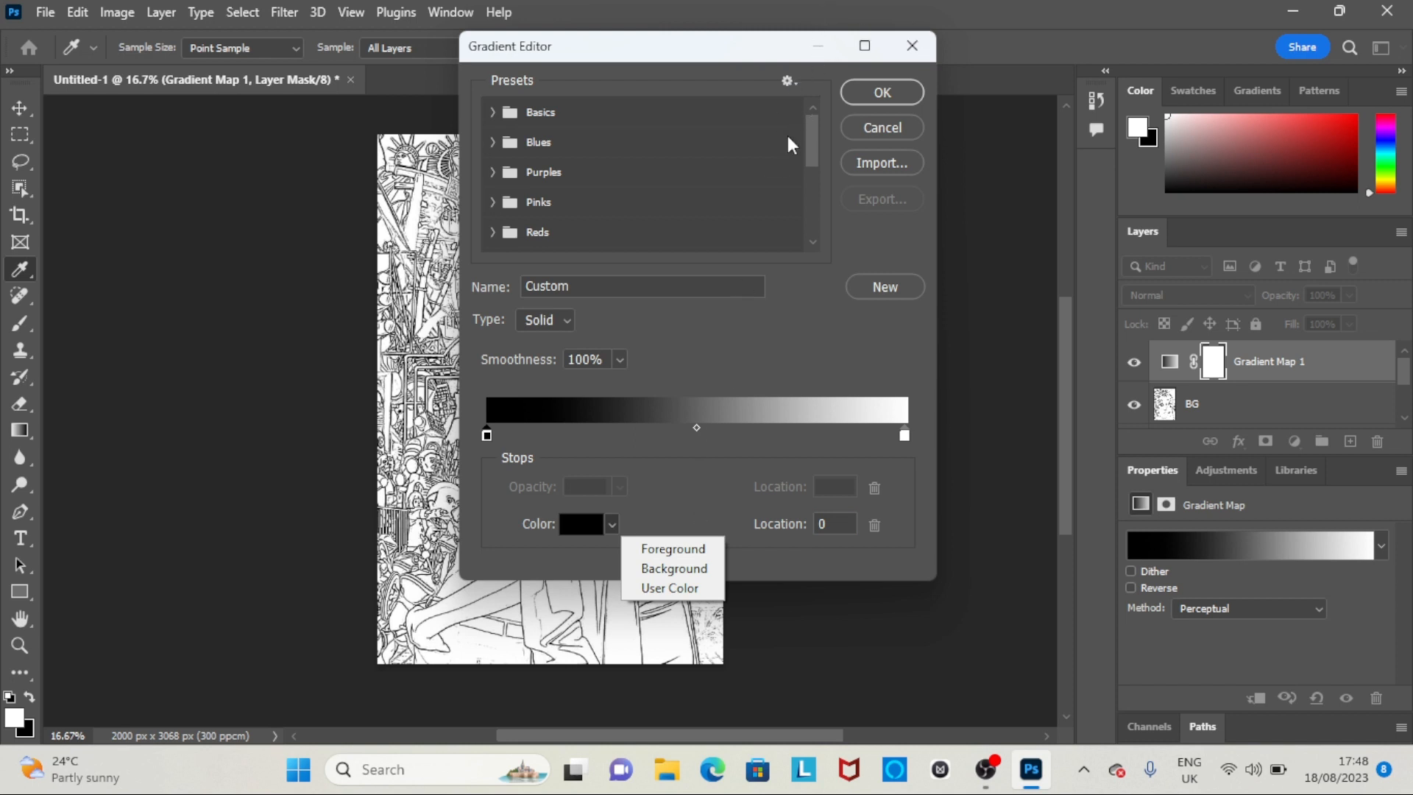
pyautogui.click(577, 532)
pyautogui.click(611, 525)
pyautogui.click(568, 527)
pyautogui.click(568, 527)
pyautogui.click(719, 373)
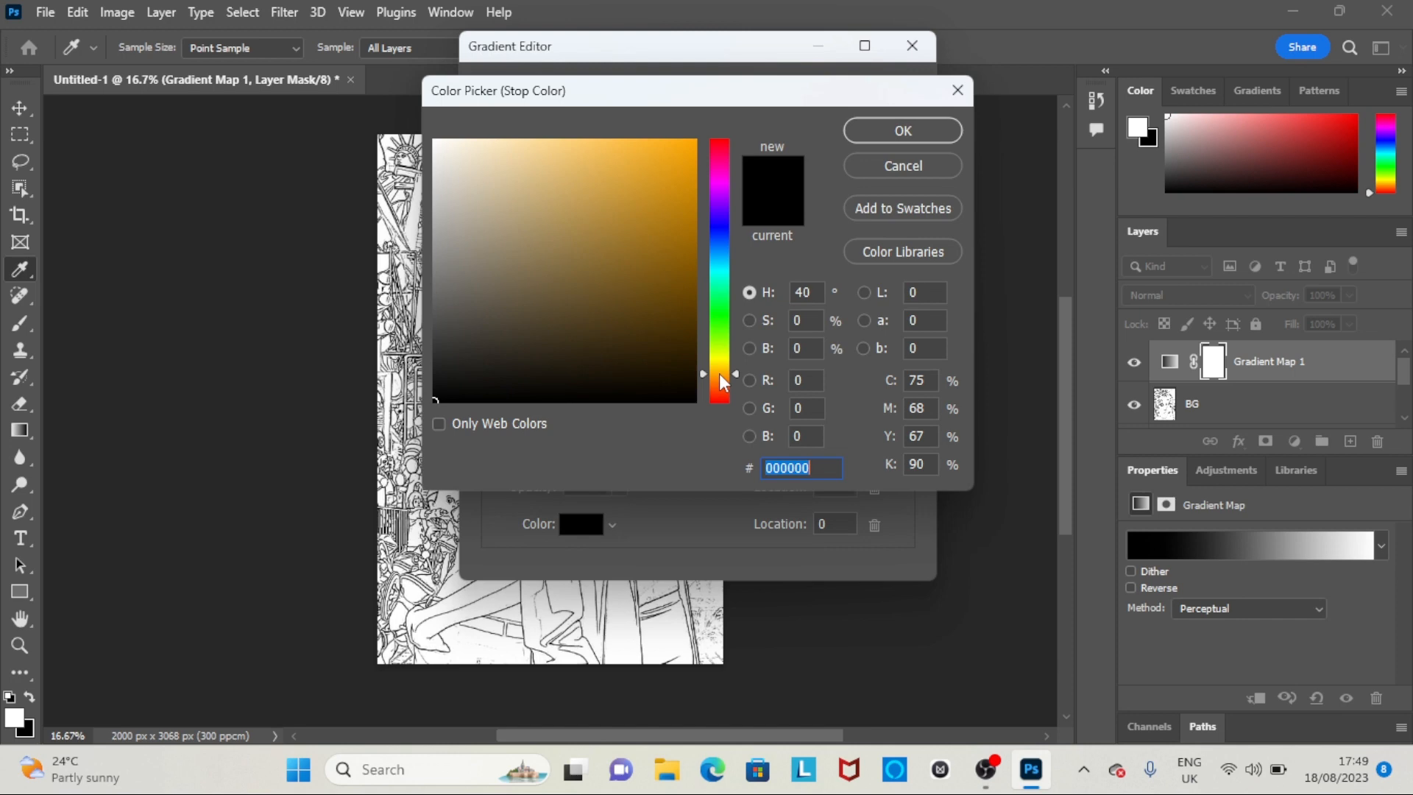
pyautogui.moveTo(720, 375)
pyautogui.mouseDown()
pyautogui.moveTo(717, 397)
pyautogui.moveTo(713, 384)
pyautogui.mouseUp()
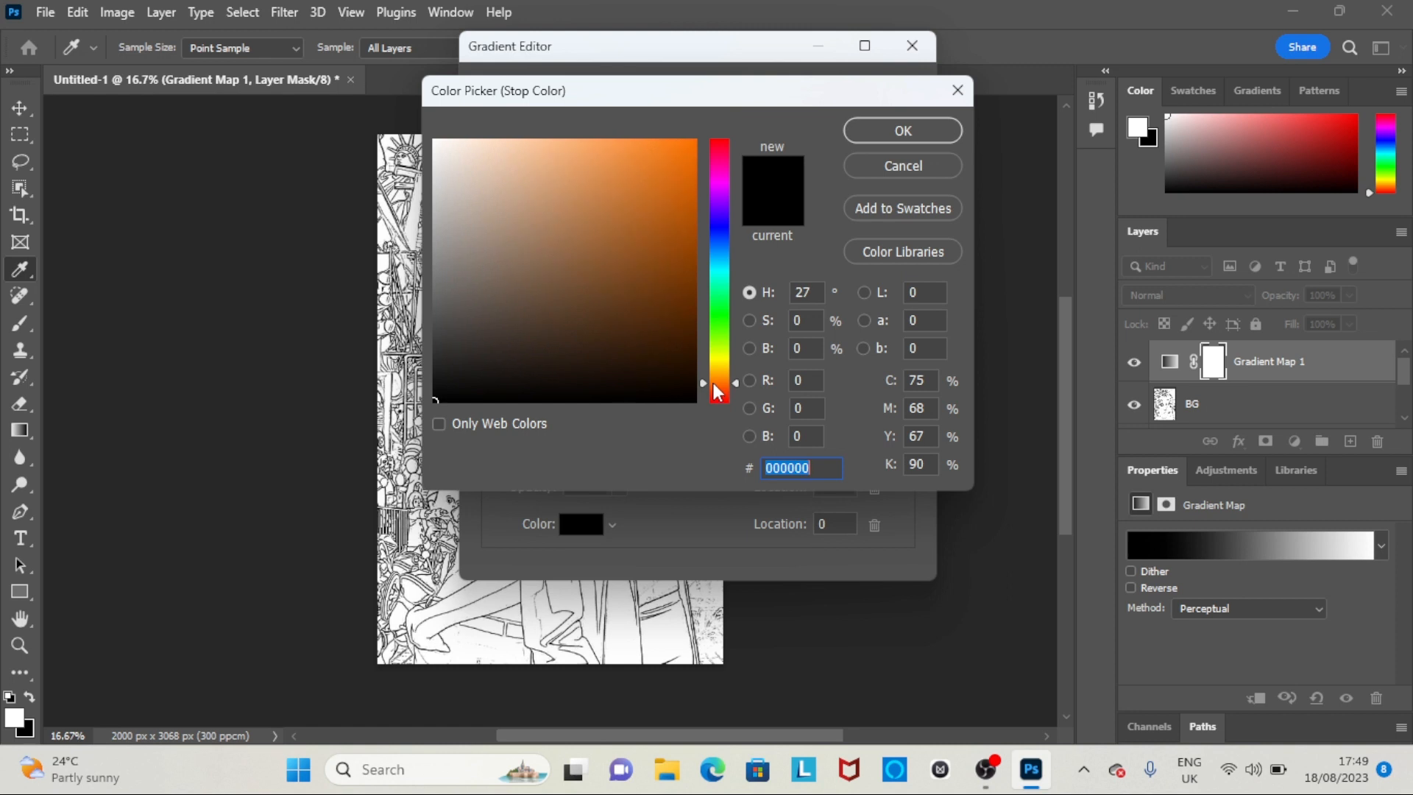
pyautogui.moveTo(718, 392); pyautogui.dragTo(717, 399)
pyautogui.moveTo(640, 155)
pyautogui.mouseDown()
pyautogui.moveTo(631, 212)
pyautogui.moveTo(654, 191)
pyautogui.moveTo(693, 213)
pyautogui.moveTo(688, 190)
pyautogui.moveTo(666, 190)
pyautogui.moveTo(674, 152)
pyautogui.moveTo(741, 101)
pyautogui.moveTo(646, 173)
pyautogui.moveTo(658, 175)
pyautogui.mouseUp()
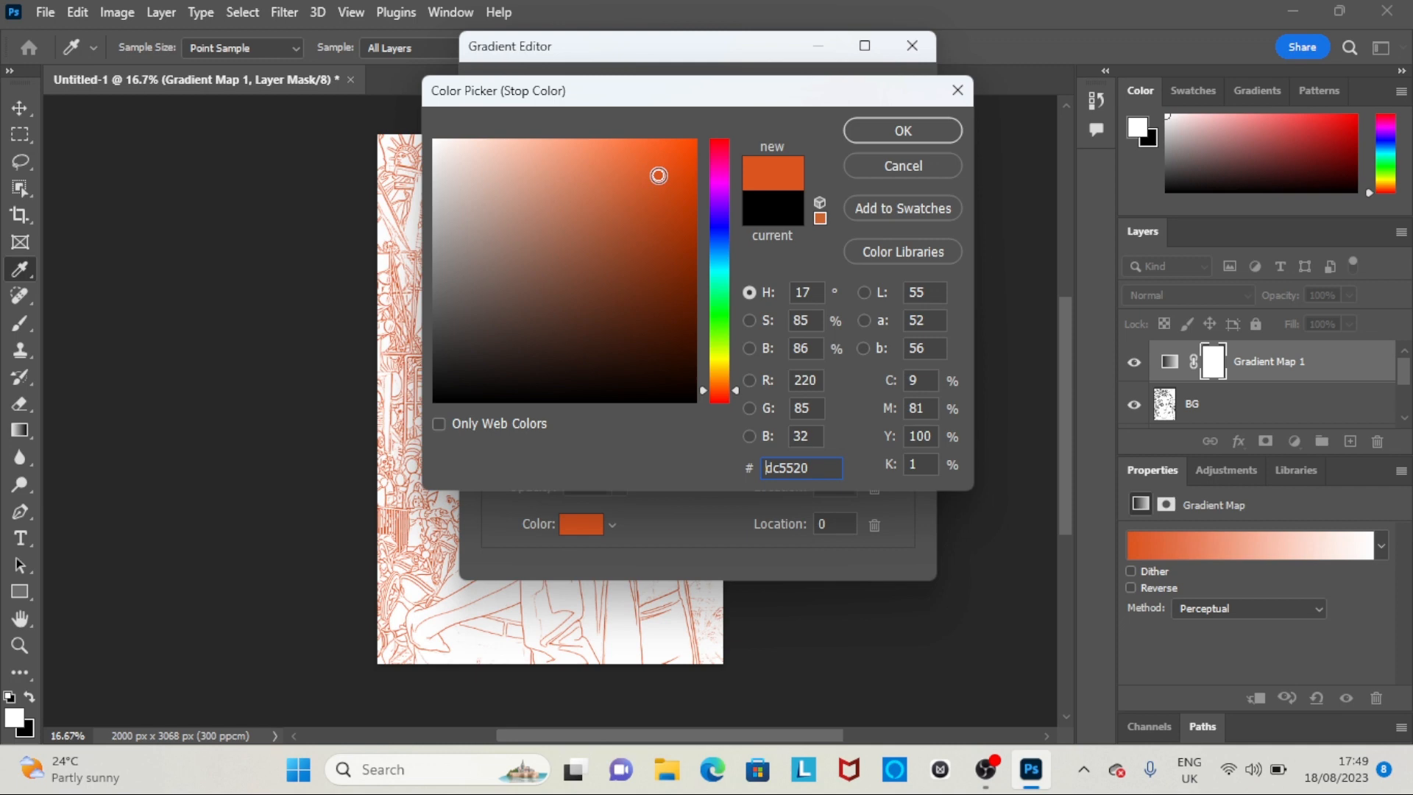
pyautogui.click(890, 130)
# Set the colour stop at location 100 to dark brown 3d3232 and apply the edited gradient
pyautogui.click(906, 435)
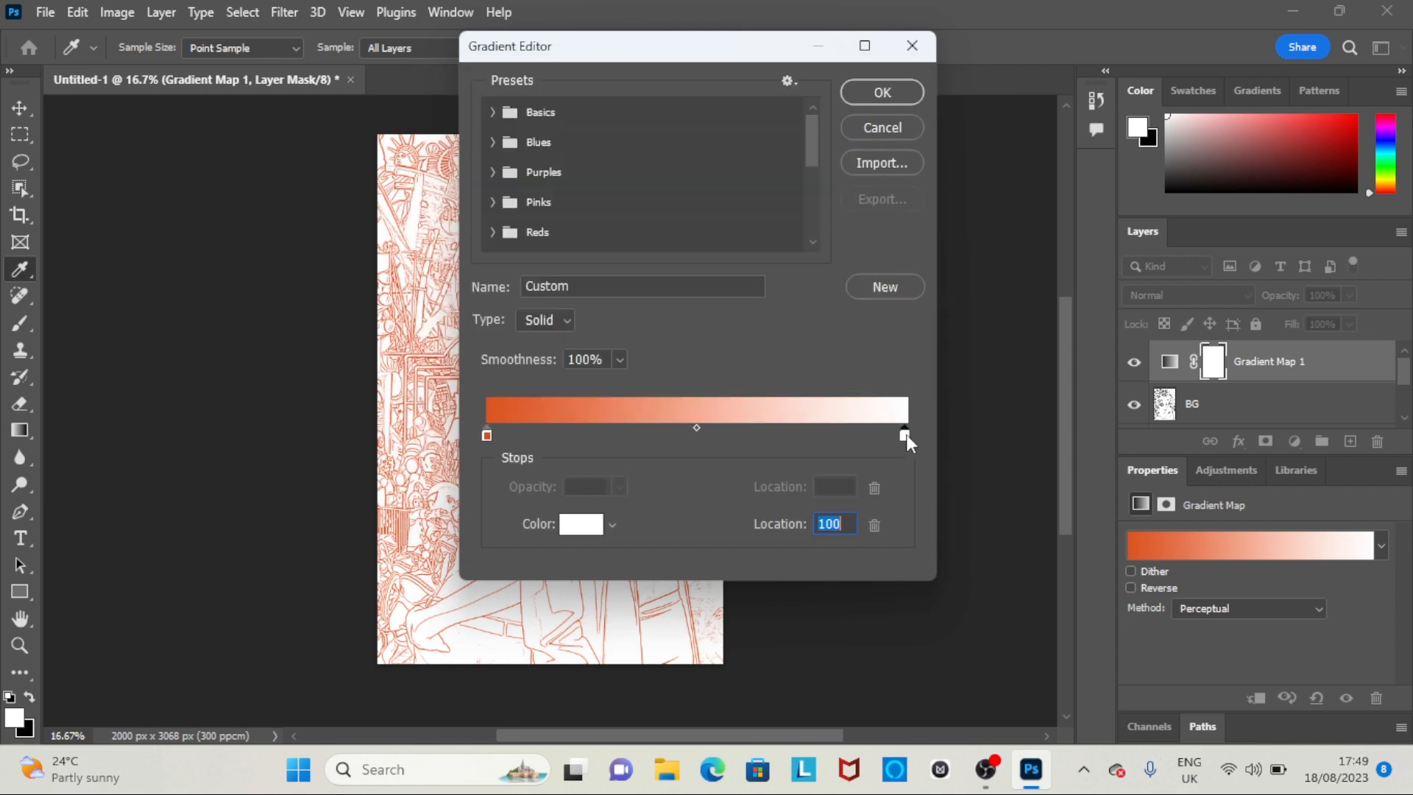
pyautogui.click(573, 523)
pyautogui.moveTo(596, 379); pyautogui.dragTo(382, 458)
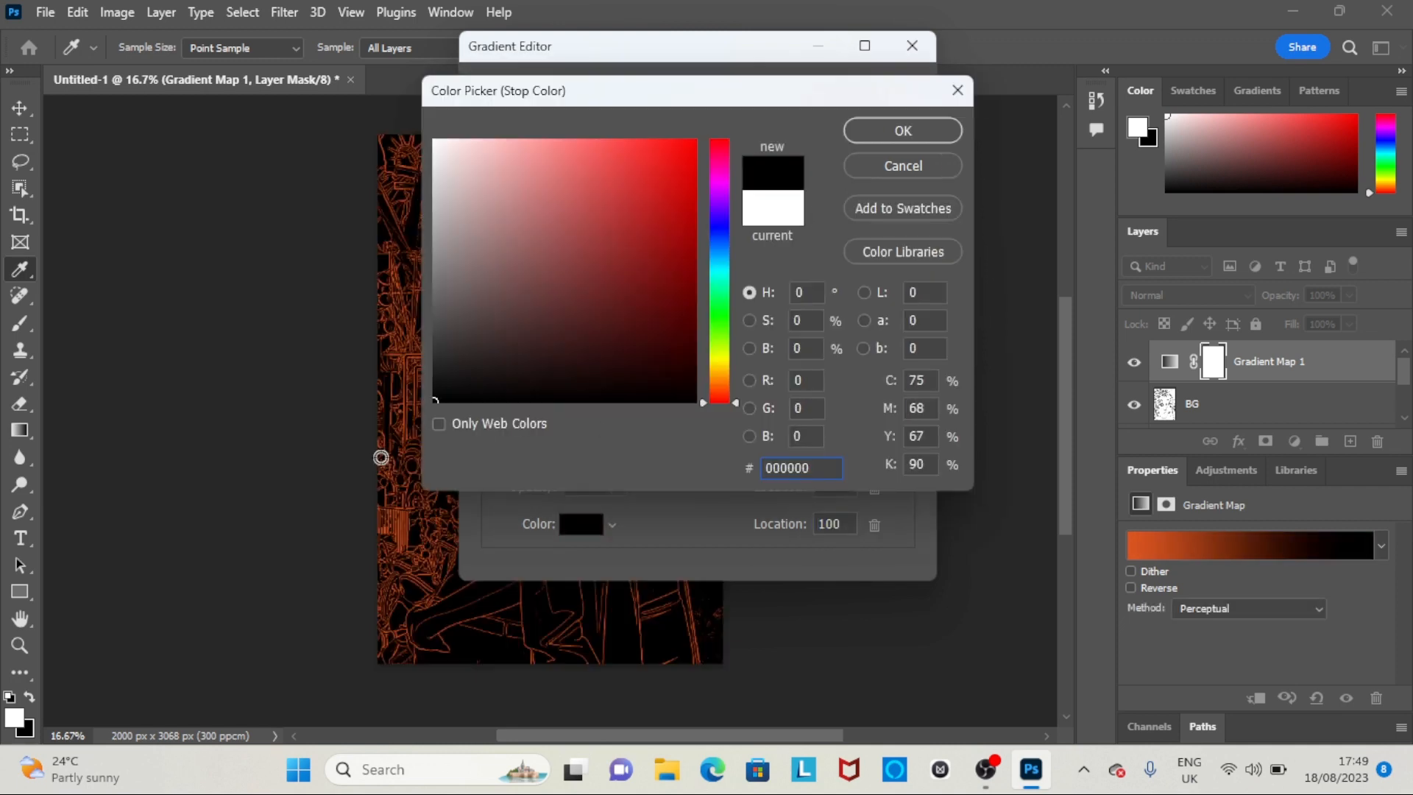
pyautogui.moveTo(466, 381)
pyautogui.mouseDown()
pyautogui.moveTo(432, 366)
pyautogui.moveTo(528, 310)
pyautogui.moveTo(467, 354)
pyautogui.moveTo(490, 354)
pyautogui.moveTo(479, 341)
pyautogui.mouseUp()
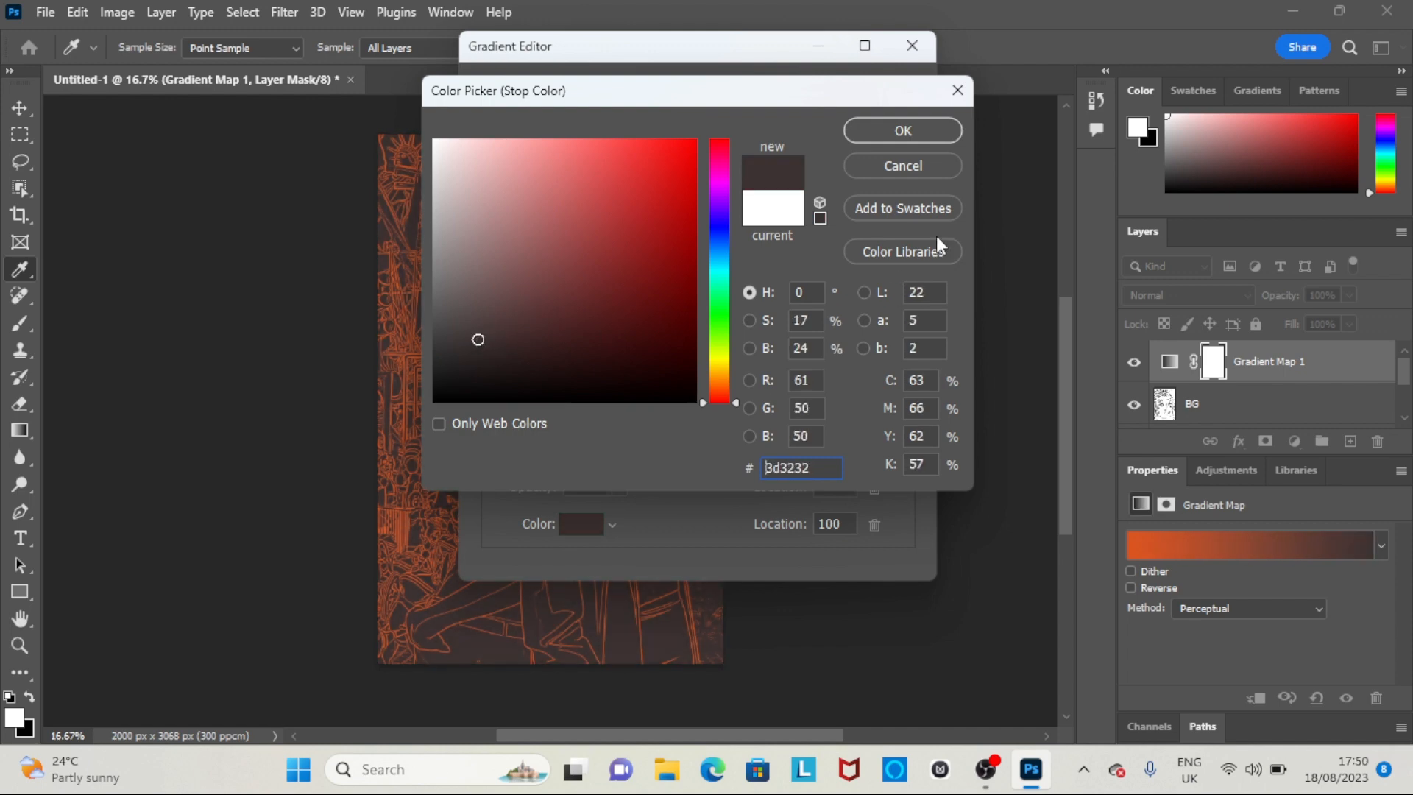
pyautogui.click(870, 123)
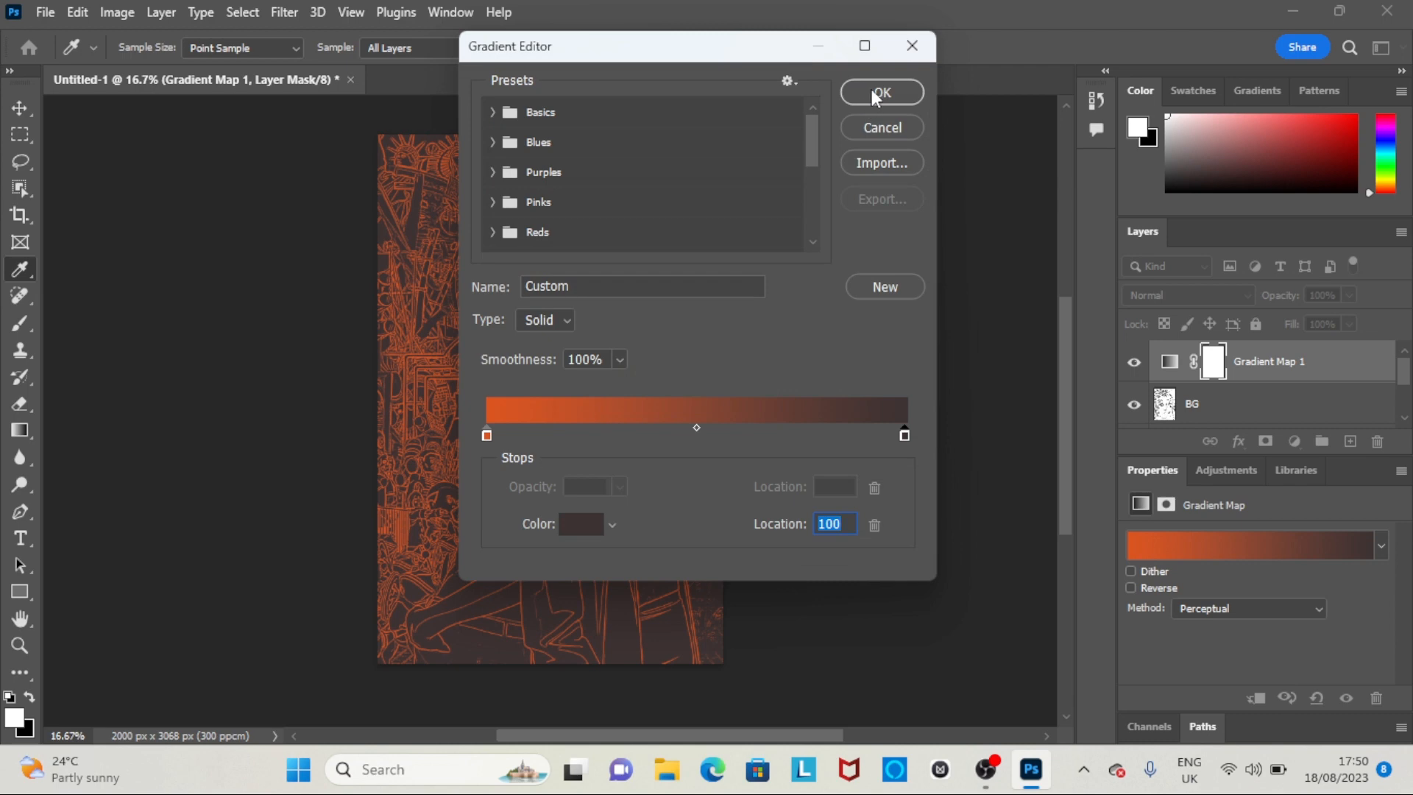
pyautogui.click(871, 91)
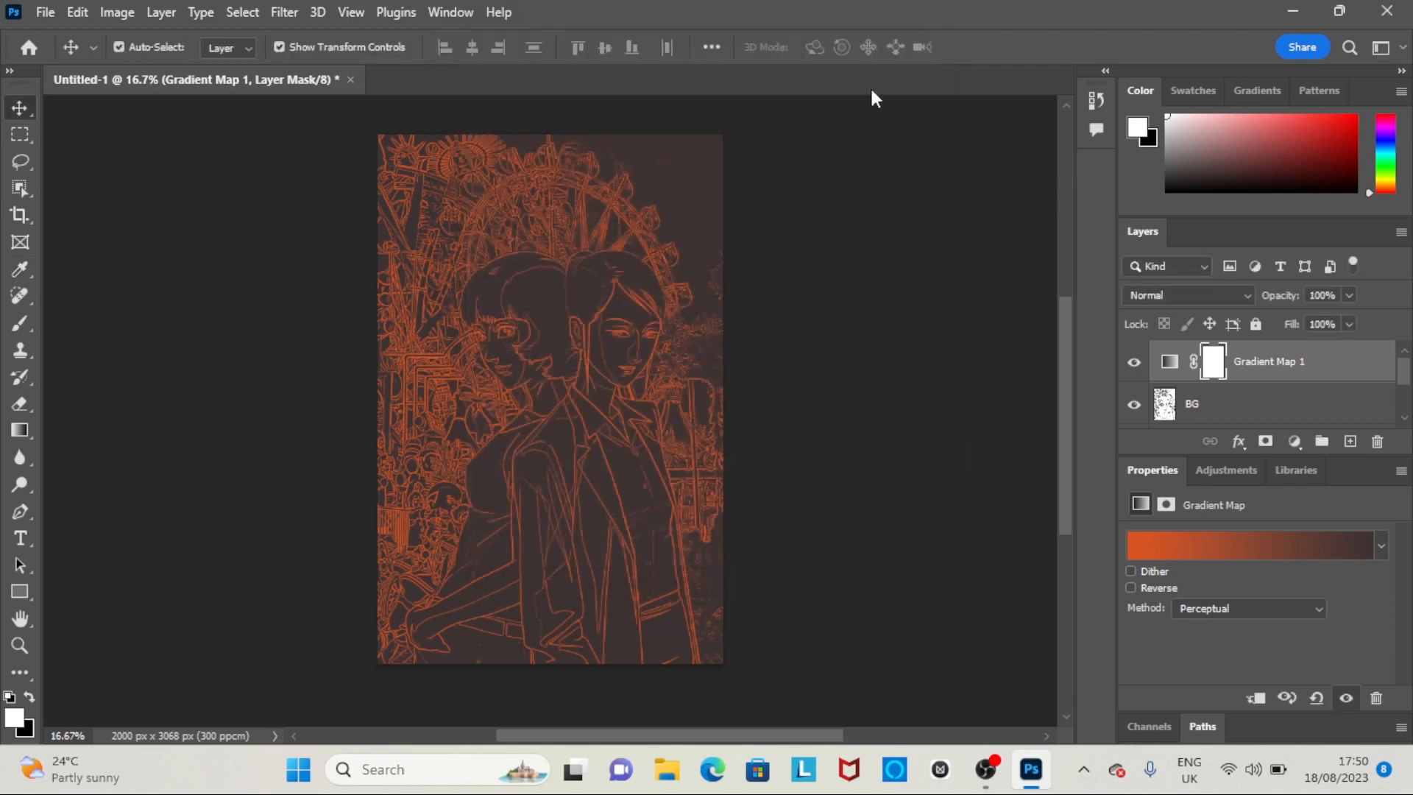
# Move the IMG_5860 layer above the Gradient Map 1 layer in the layer stack
pyautogui.scroll(-2, 1404, 382)
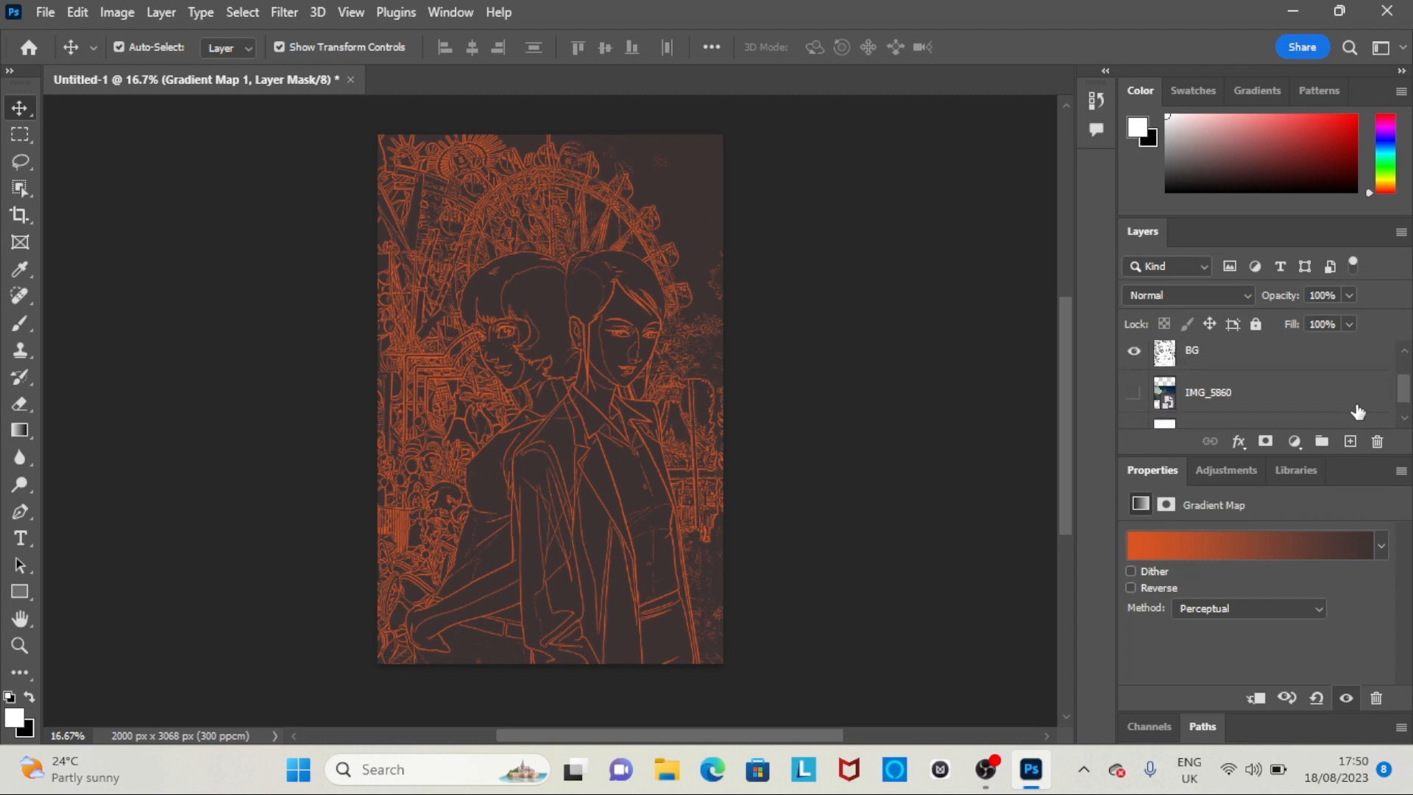
pyautogui.moveTo(1355, 407); pyautogui.dragTo(1288, 384)
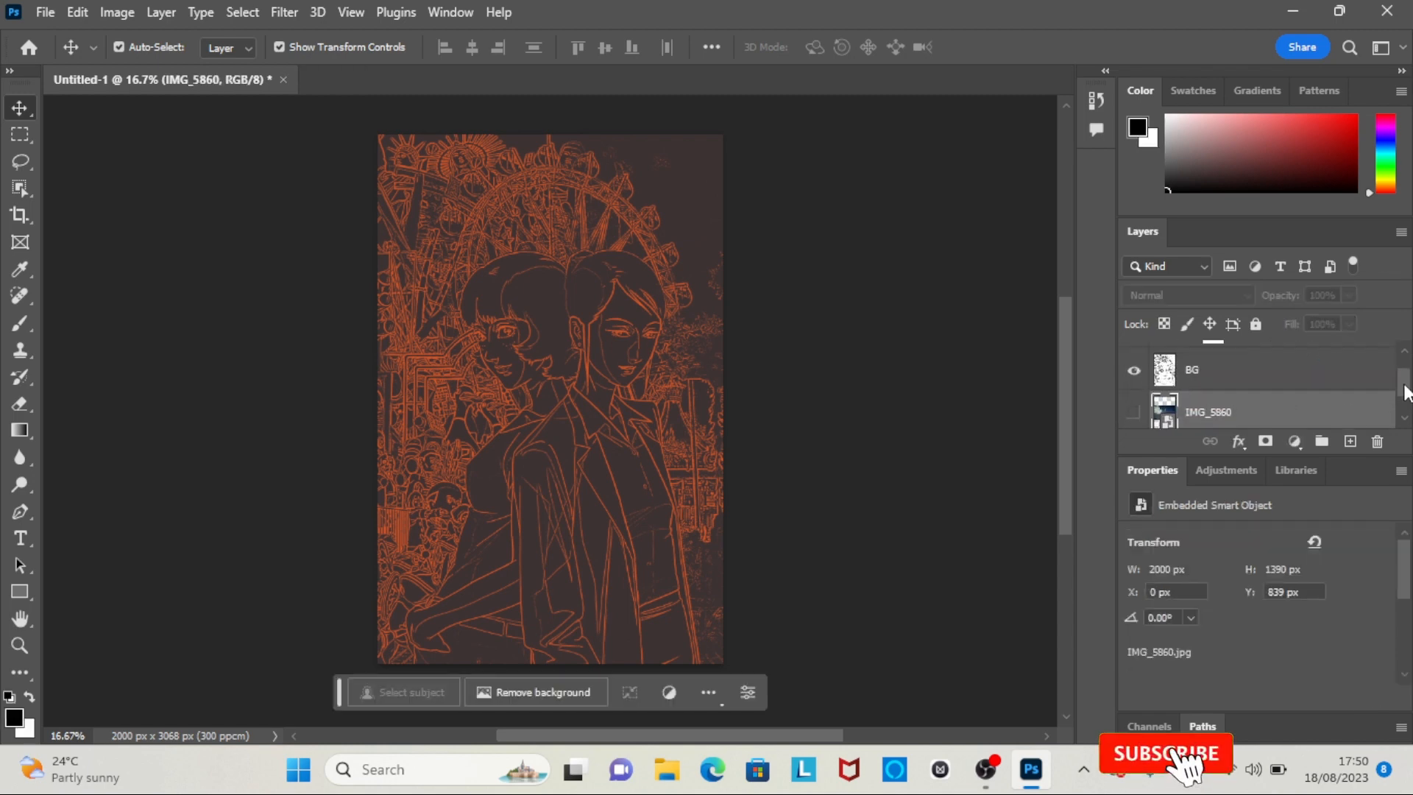
pyautogui.scroll(2, 1405, 381)
pyautogui.moveTo(1407, 382); pyautogui.dragTo(1407, 389)
pyautogui.moveTo(1331, 422); pyautogui.dragTo(1316, 361)
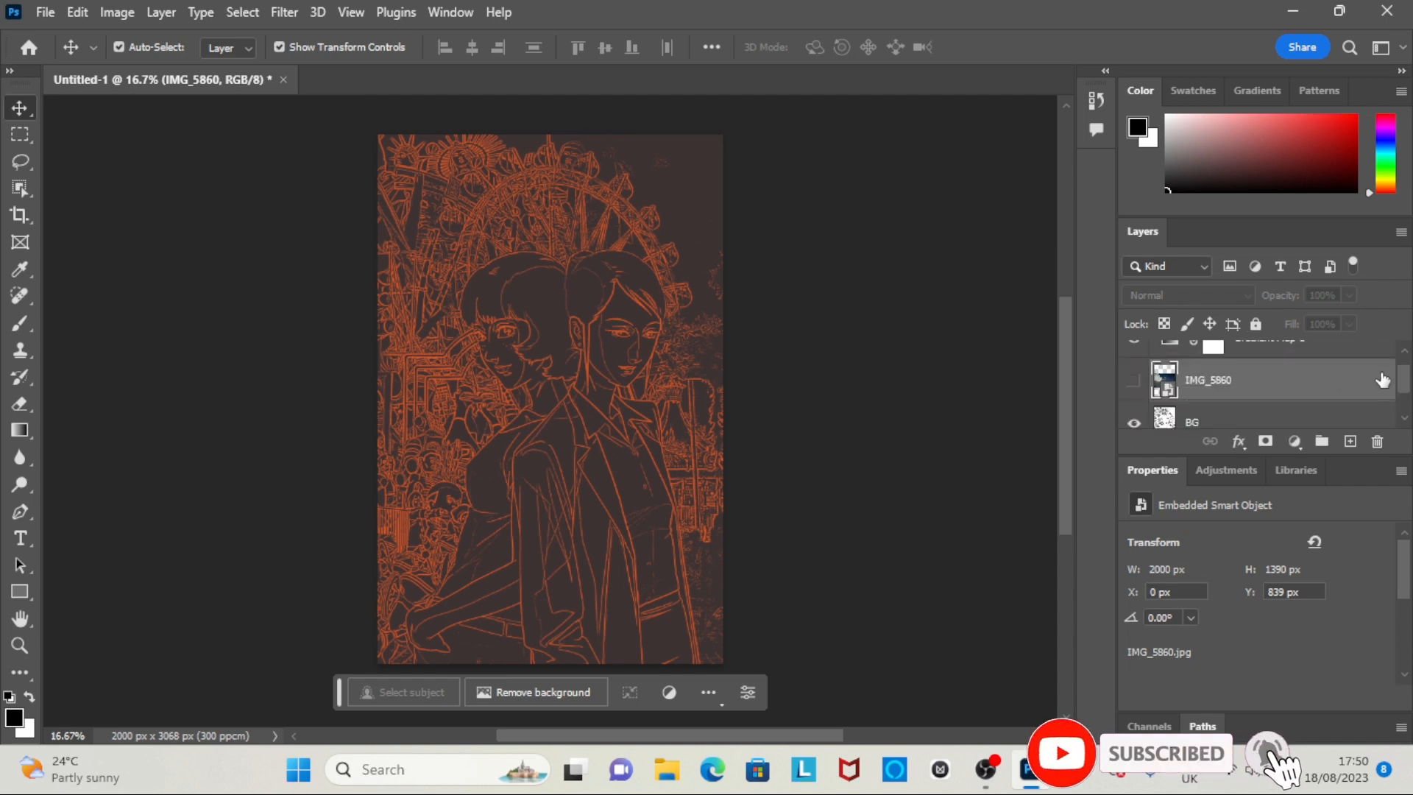
pyautogui.moveTo(1406, 383); pyautogui.dragTo(1406, 374)
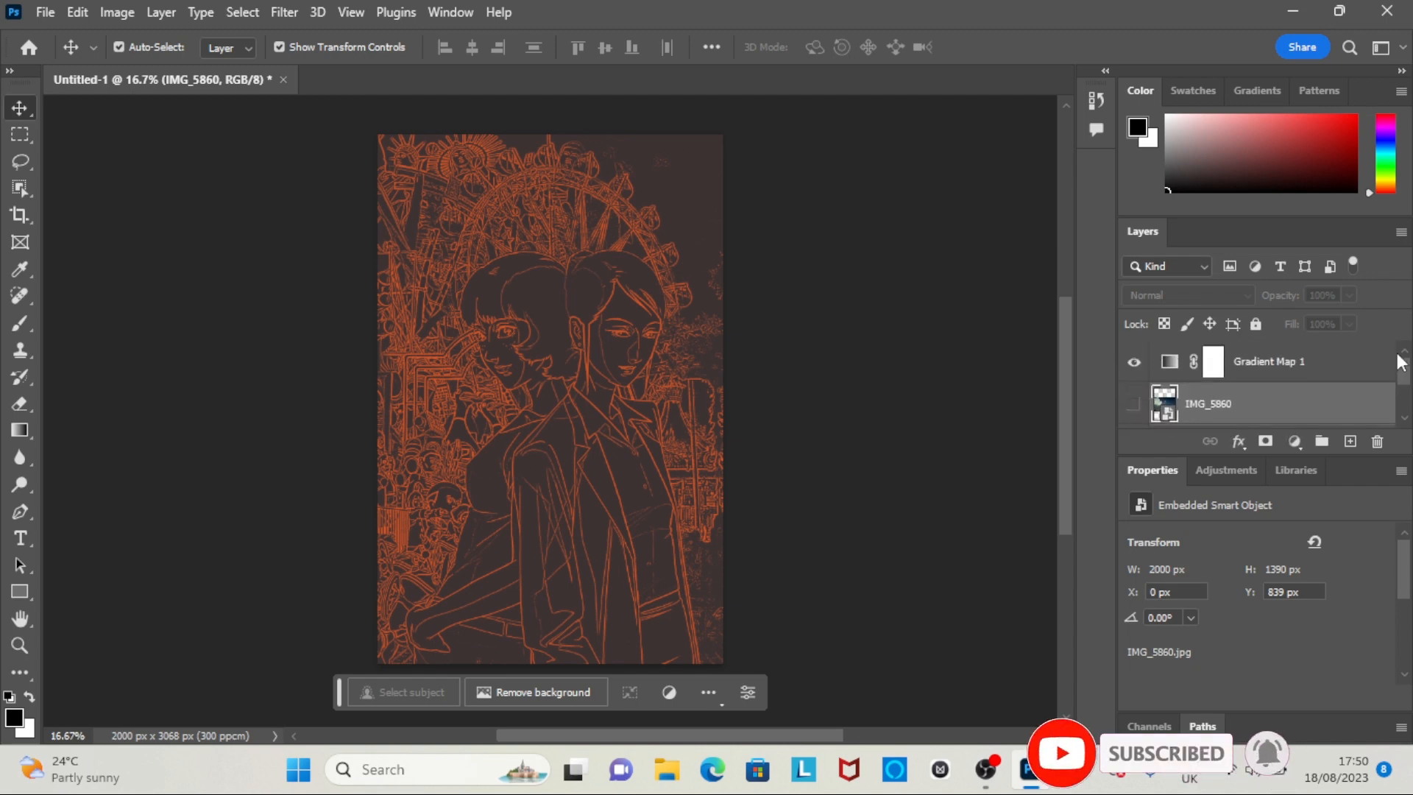
pyautogui.moveTo(1317, 400); pyautogui.dragTo(1311, 350)
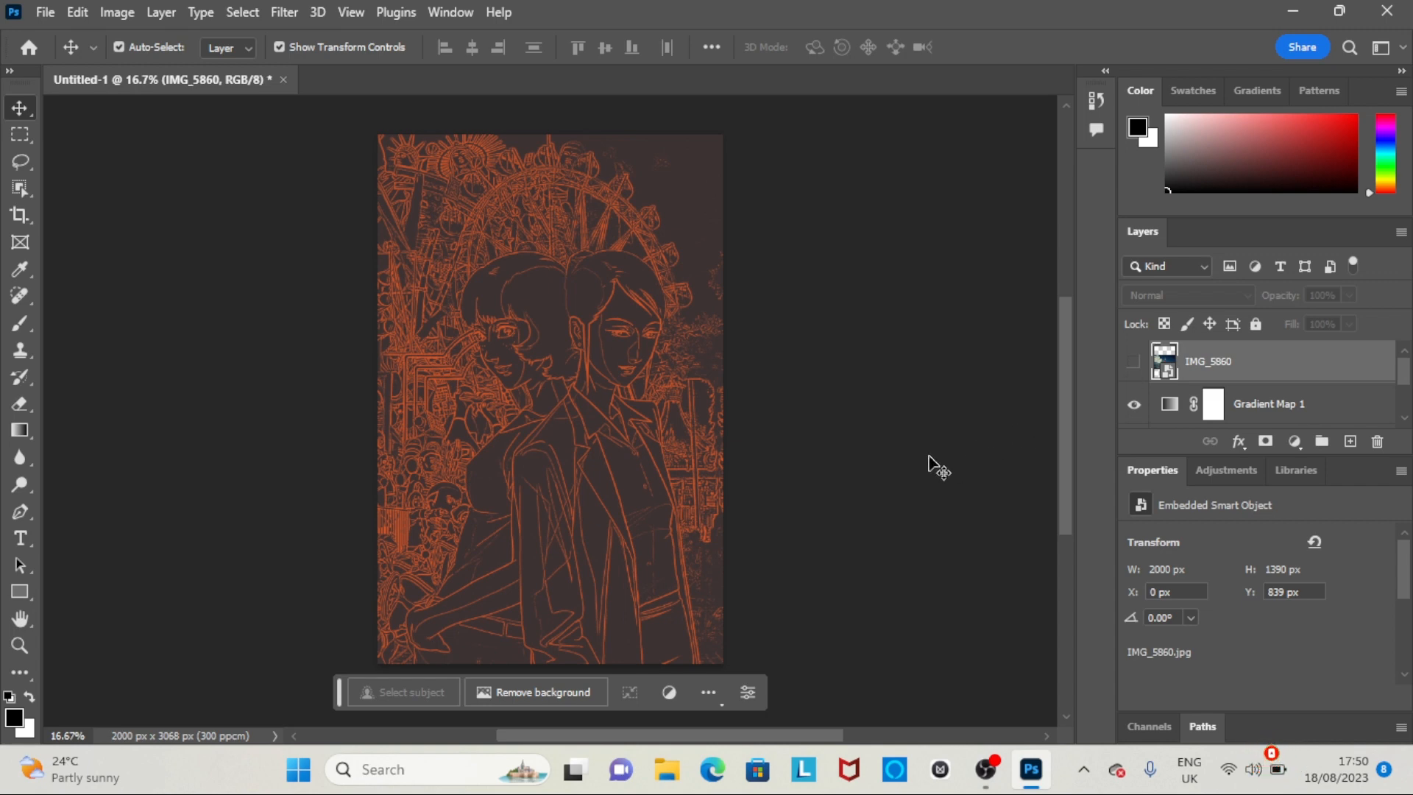
# Show the IMG_5860 layer and scale the sky image down to about 1925 × 1338 px
pyautogui.click(1133, 363)
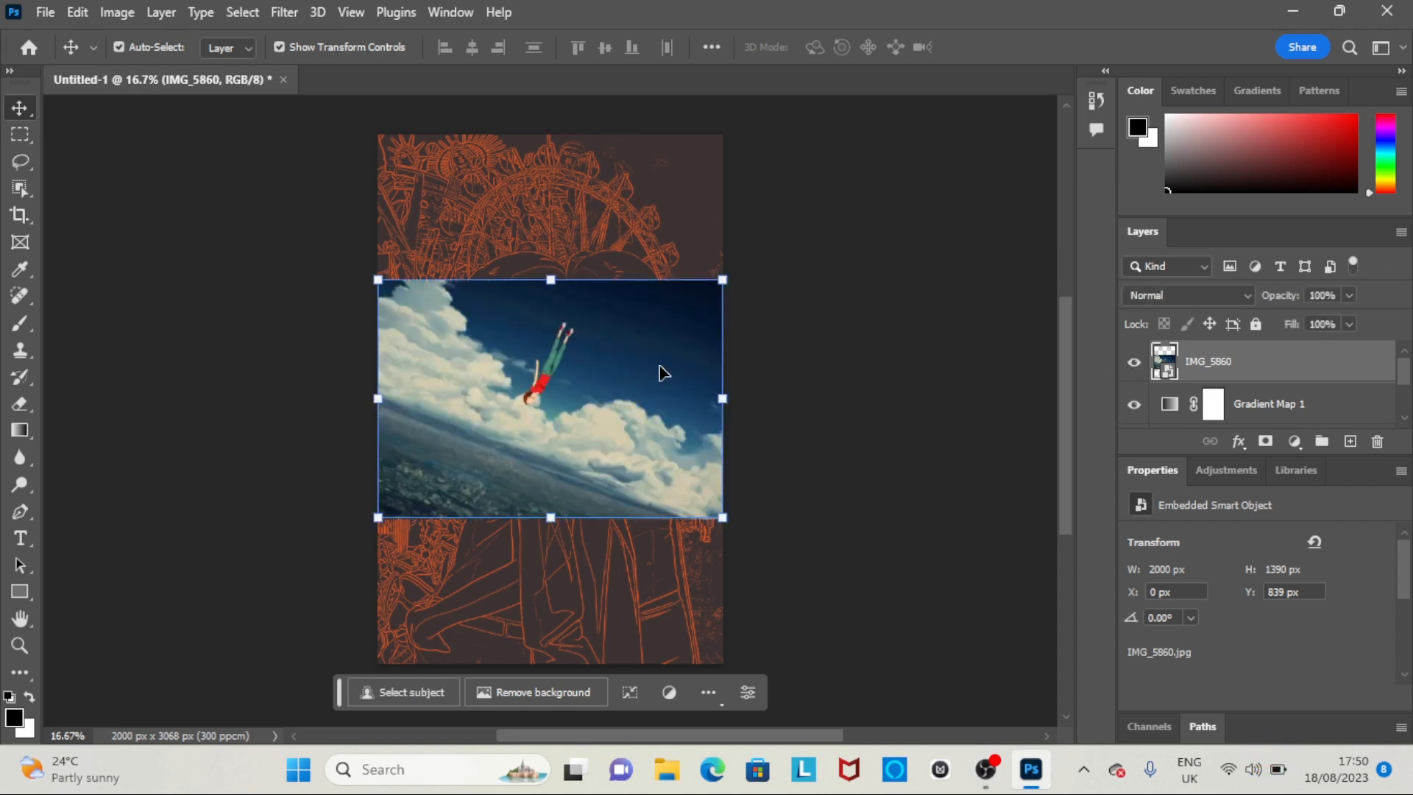
pyautogui.moveTo(380, 283)
pyautogui.mouseDown()
pyautogui.moveTo(403, 297)
pyautogui.moveTo(396, 288)
pyautogui.mouseUp()
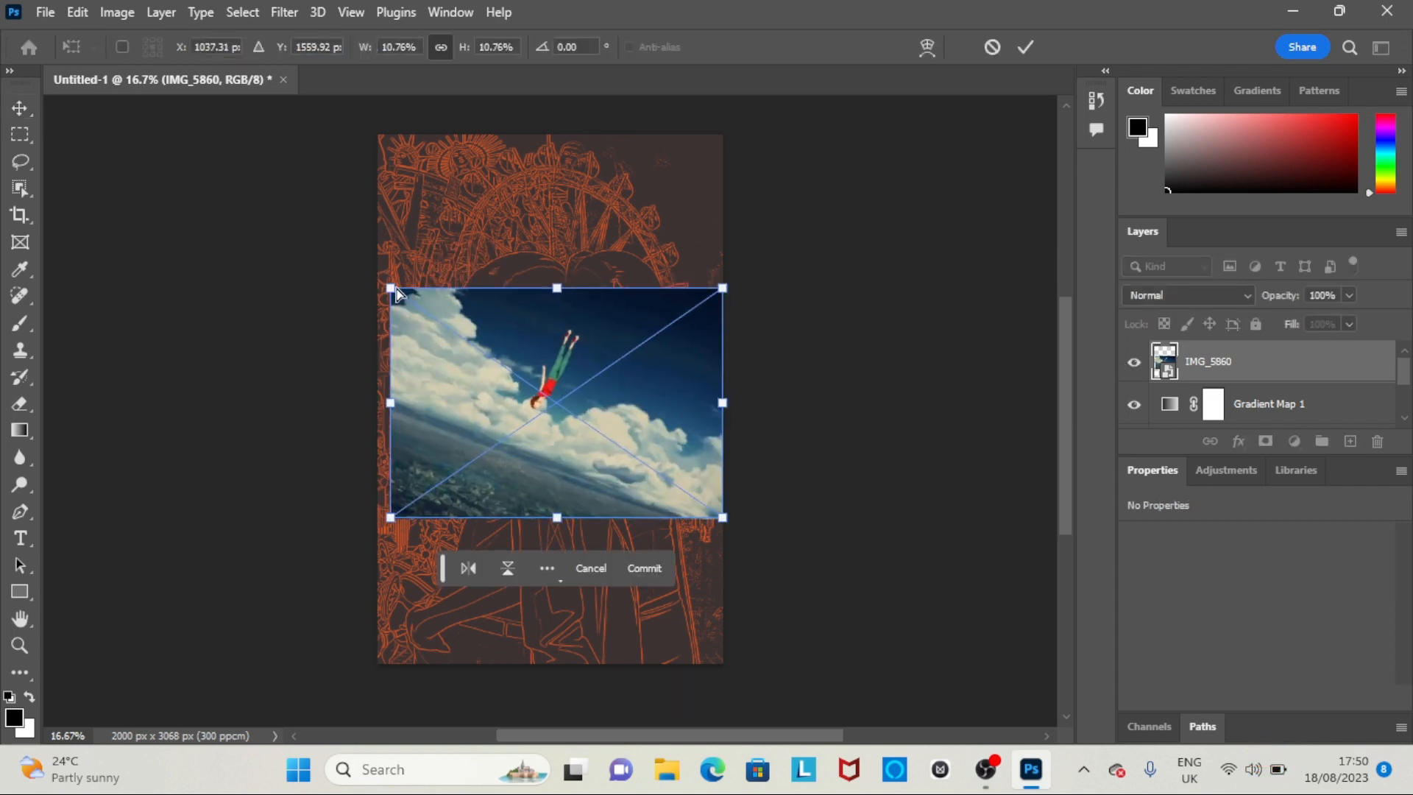
pyautogui.hotkey('ctrl', '+')
pyautogui.hotkey('ctrl', '+')
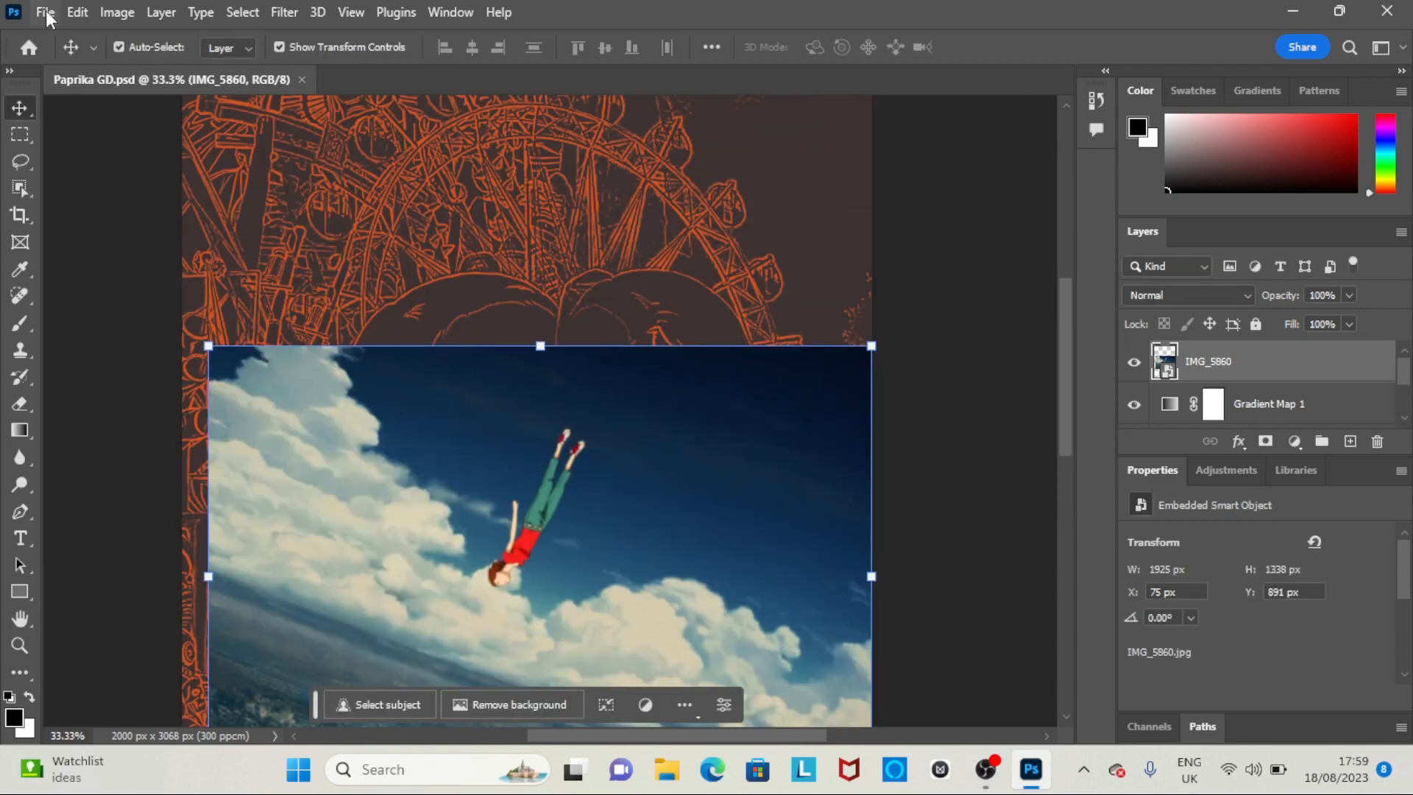
# Create a new 1925 × 1338 px document at 762 ppi with a white background and paste the IMG_5860 image into it
pyautogui.click(45, 12)
pyautogui.click(136, 43)
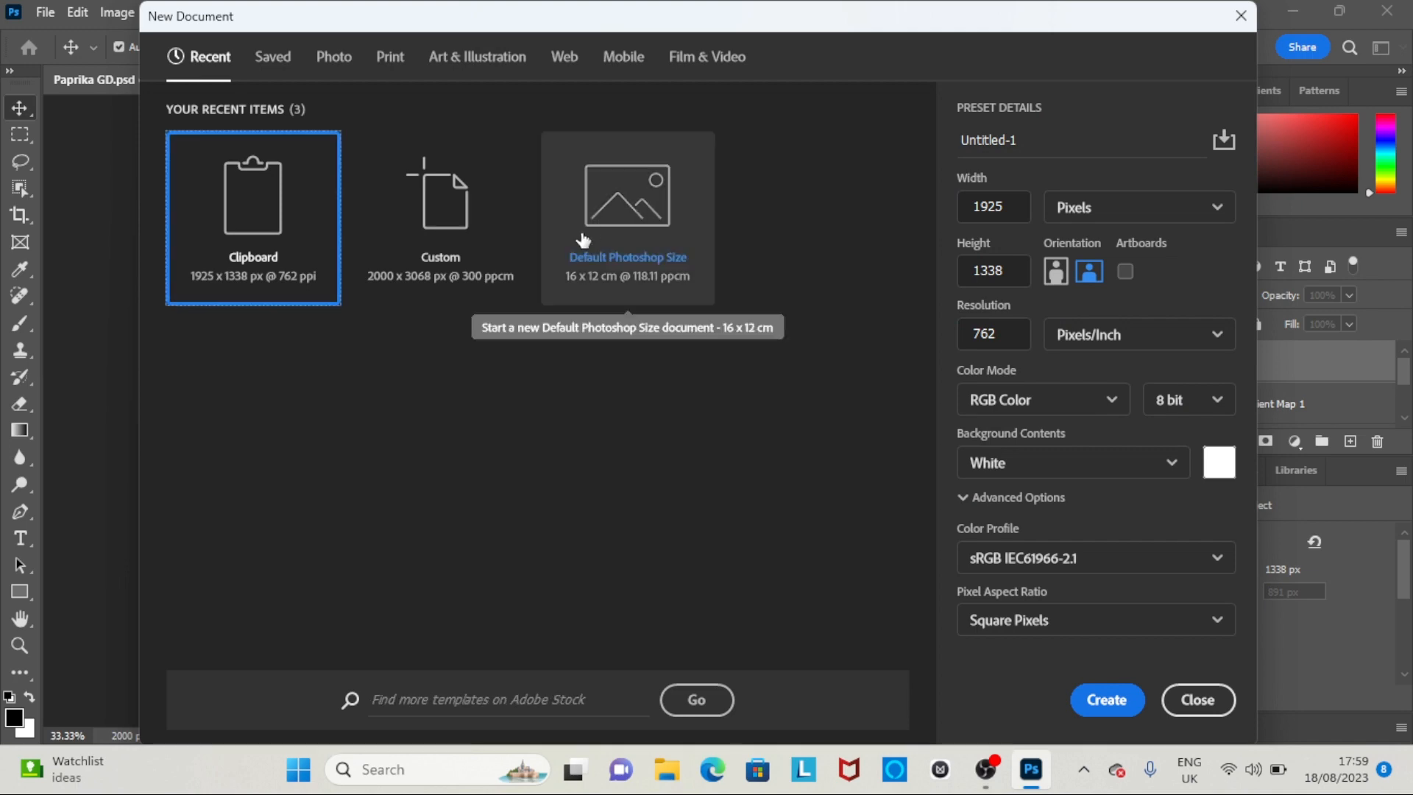
pyautogui.click(1101, 699)
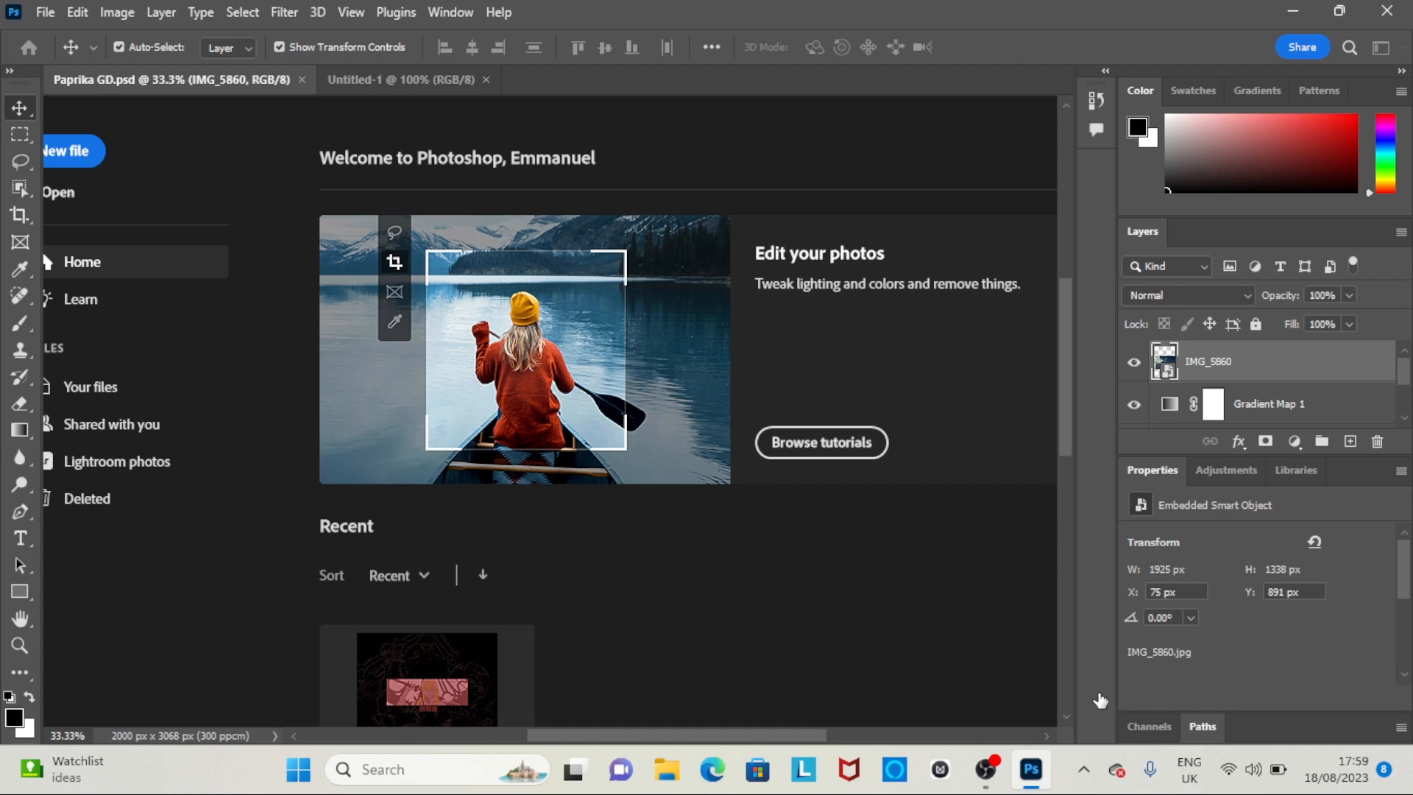
pyautogui.hotkey('ctrl', 'v')
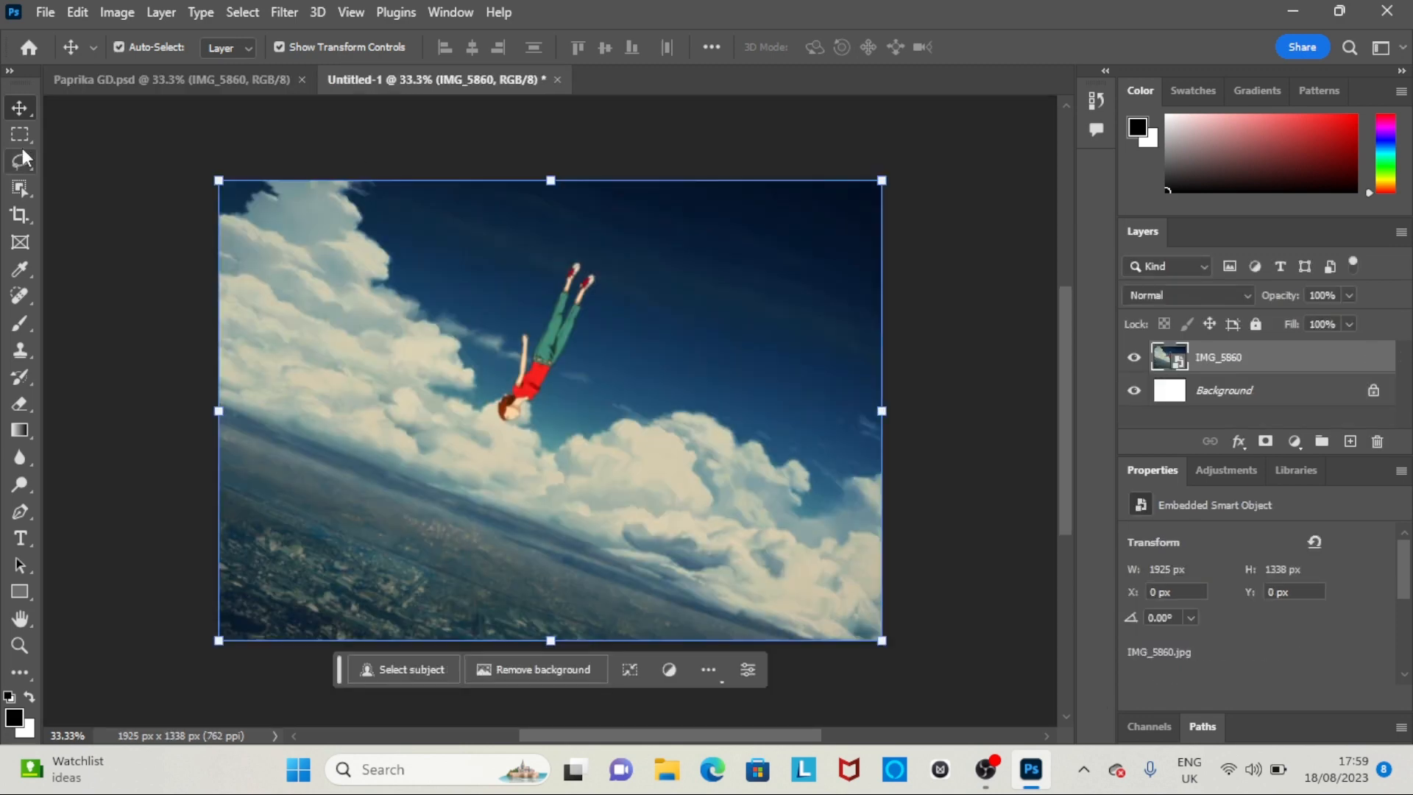
# Crop both sides of the new document to a portrait strip about 905 × 1338 px around the falling figure
pyautogui.click(20, 214)
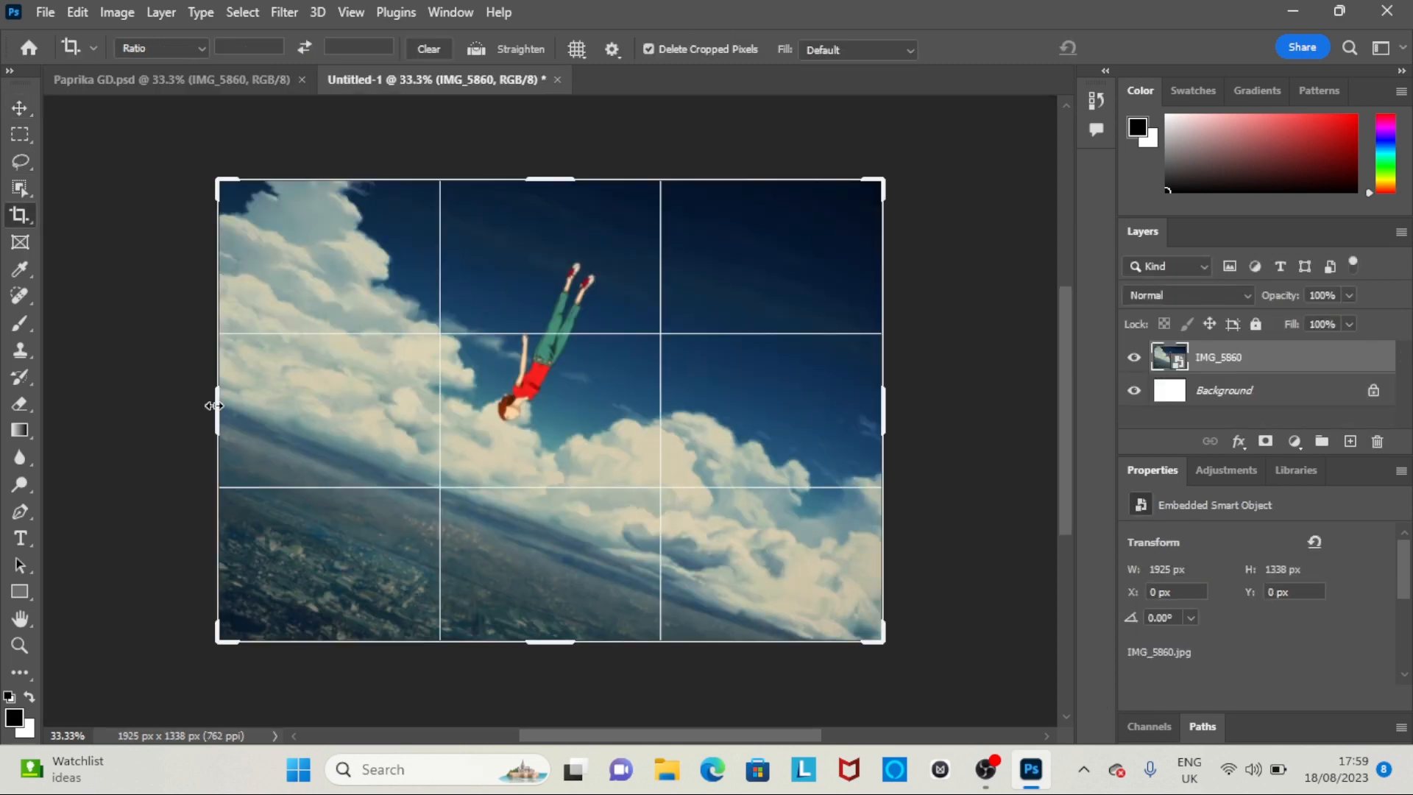
pyautogui.moveTo(213, 406); pyautogui.dragTo(318, 410)
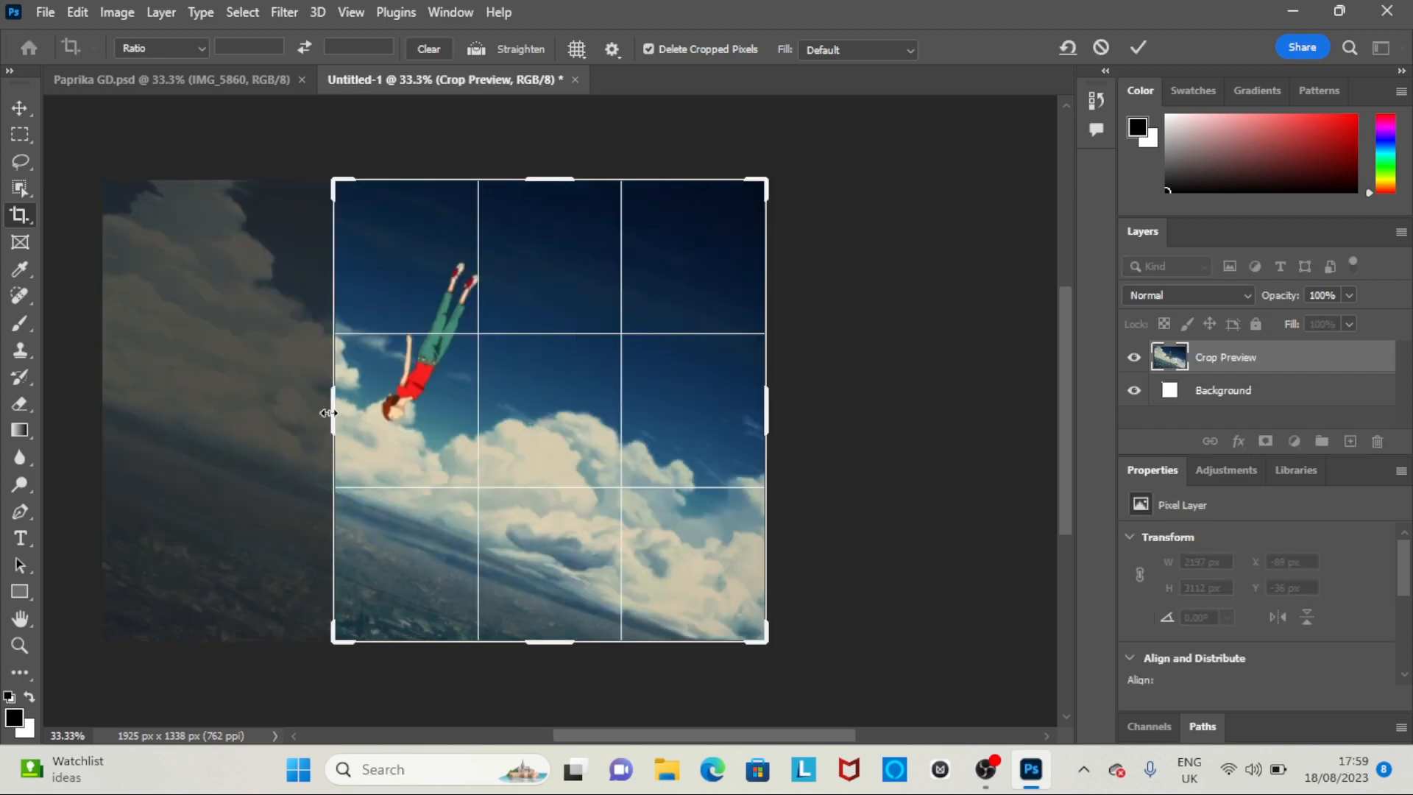
pyautogui.moveTo(328, 412); pyautogui.dragTo(271, 416)
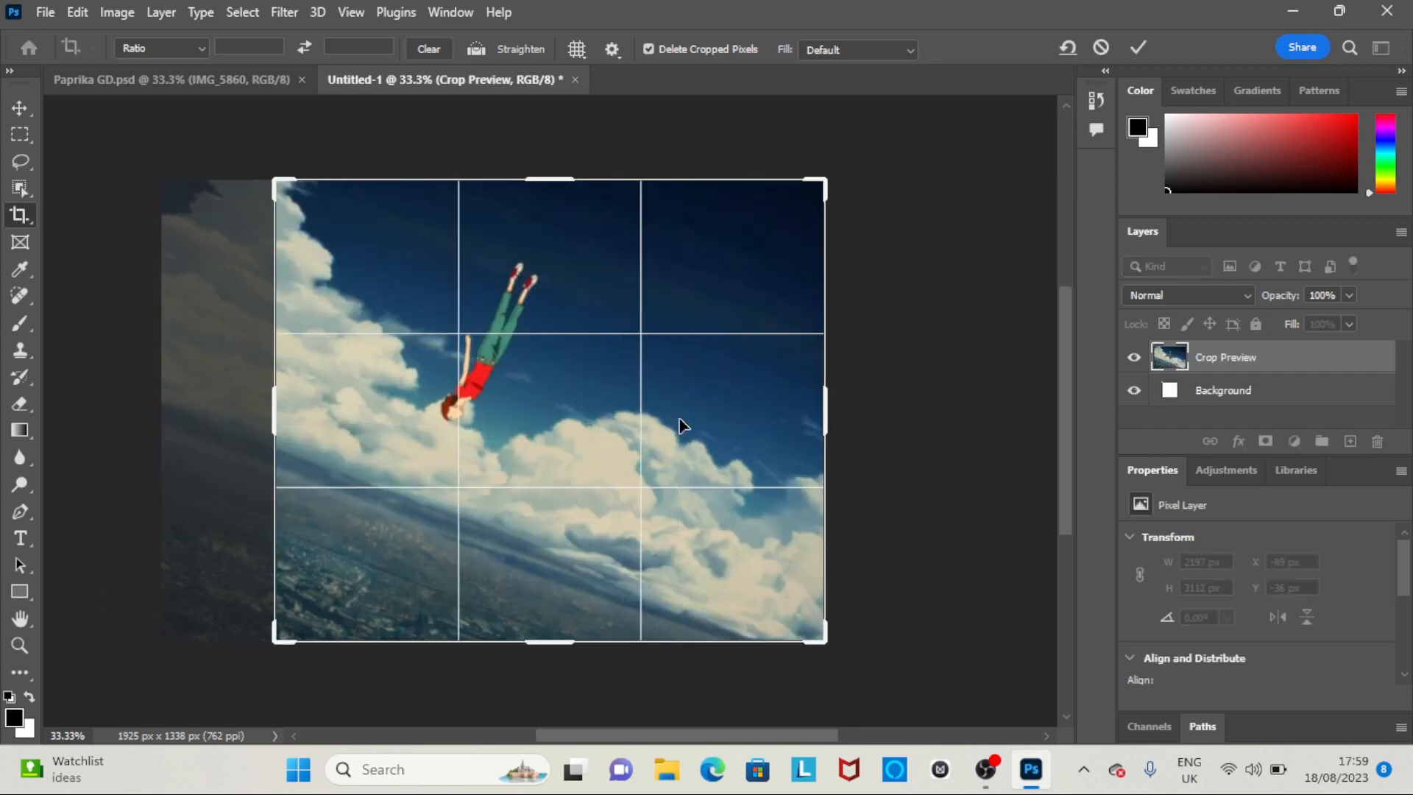
pyautogui.moveTo(825, 409); pyautogui.dragTo(708, 432)
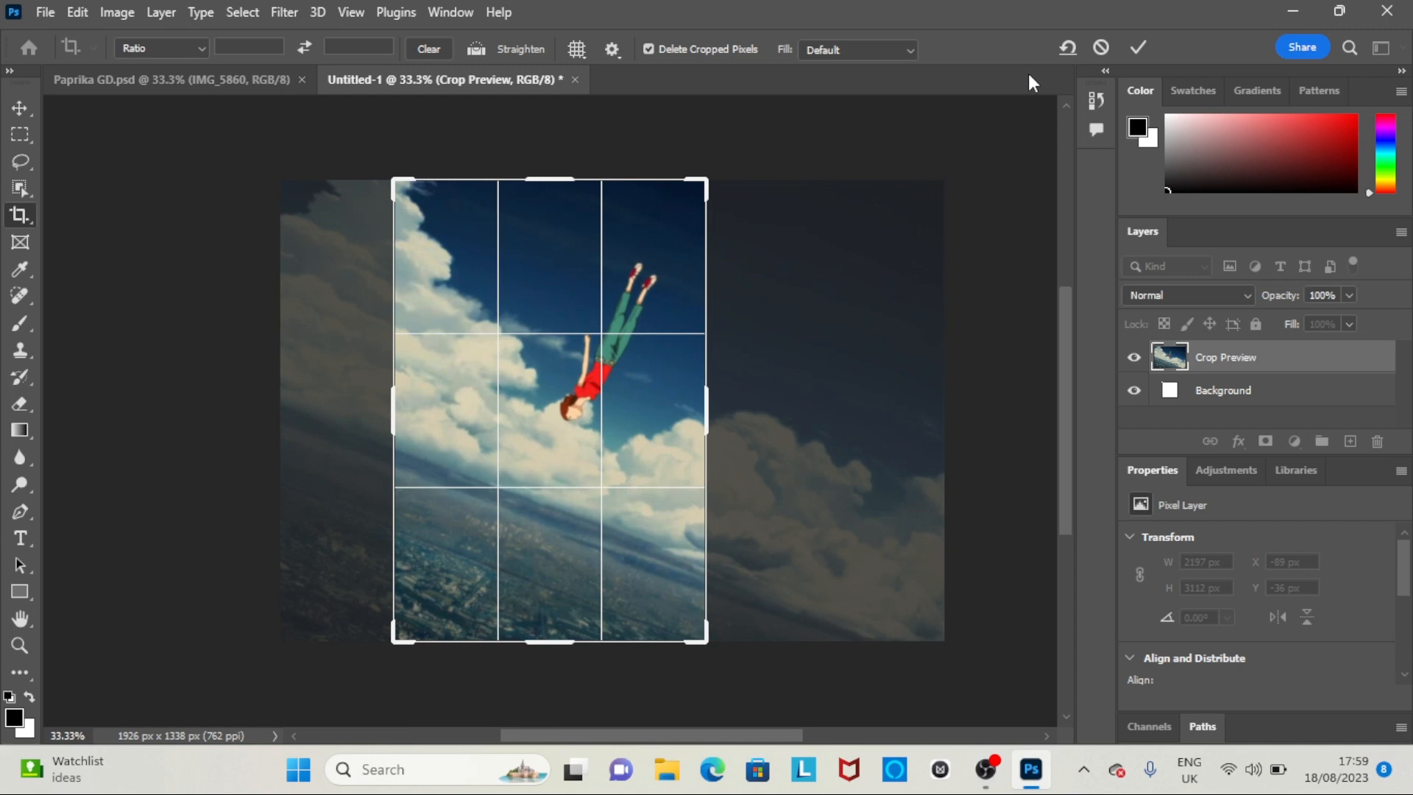
pyautogui.click(1133, 45)
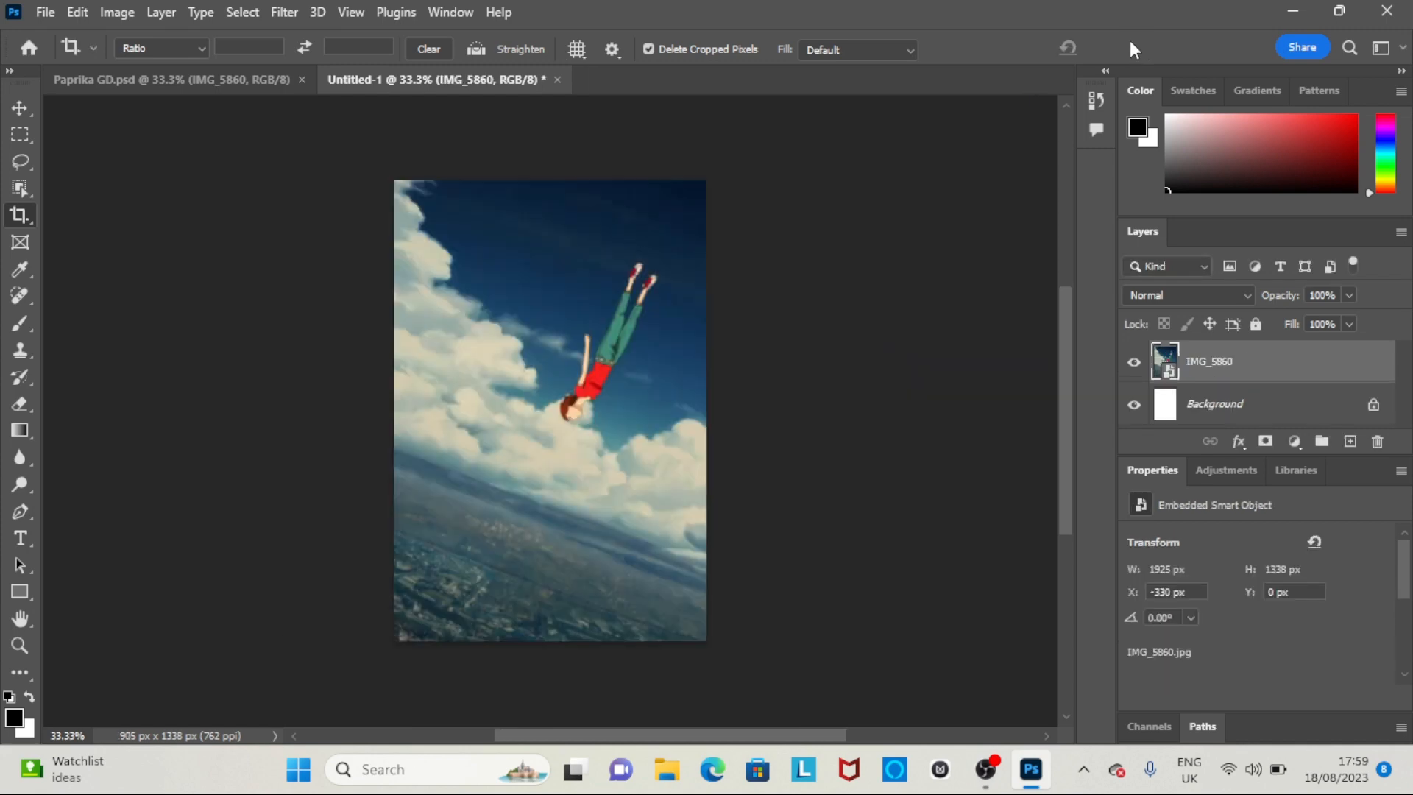
# Return to the Paprika GD.psd document and paste a copy of the IMG_5860 sky image above the existing one
pyautogui.click(164, 81)
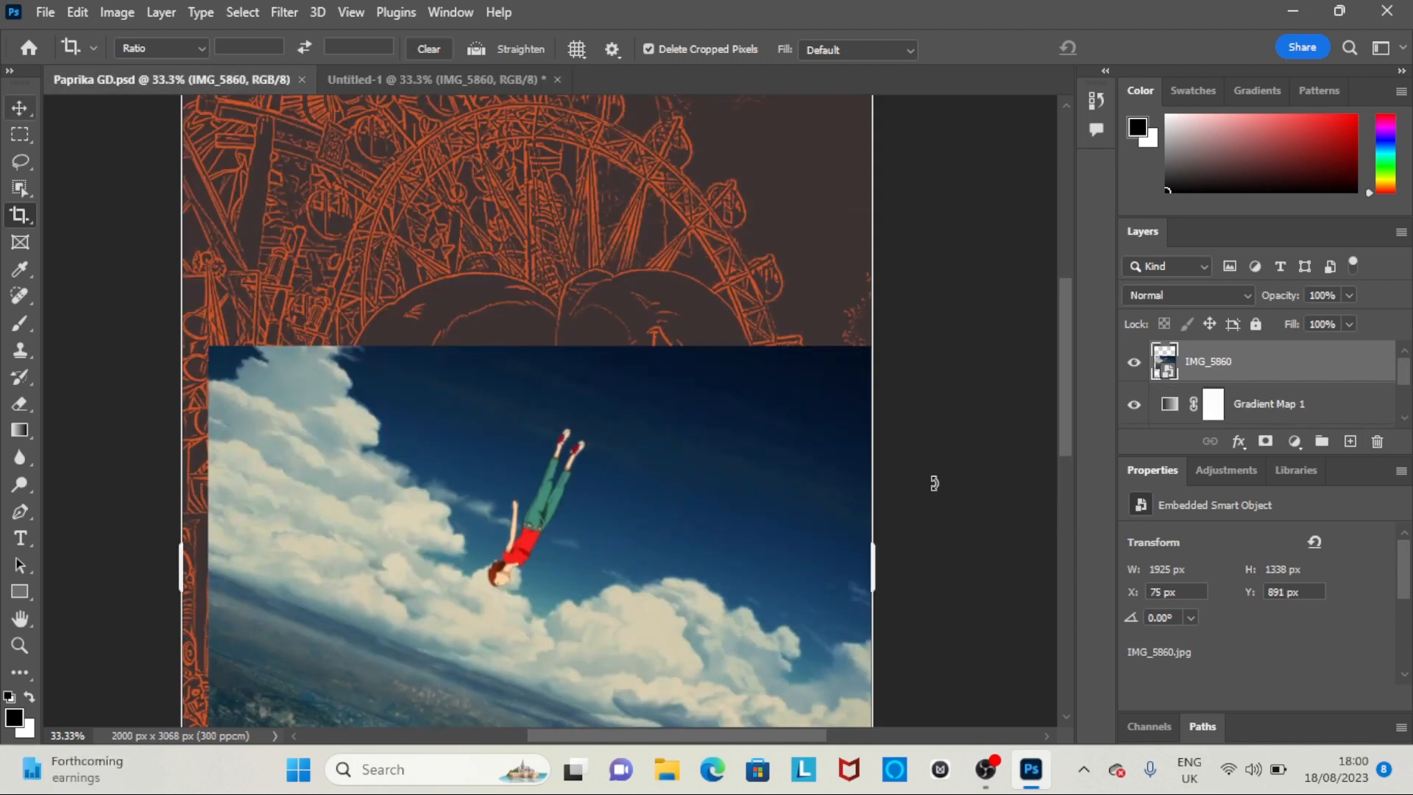
pyautogui.click(20, 109)
pyautogui.hotkey('ctrl', 'v')
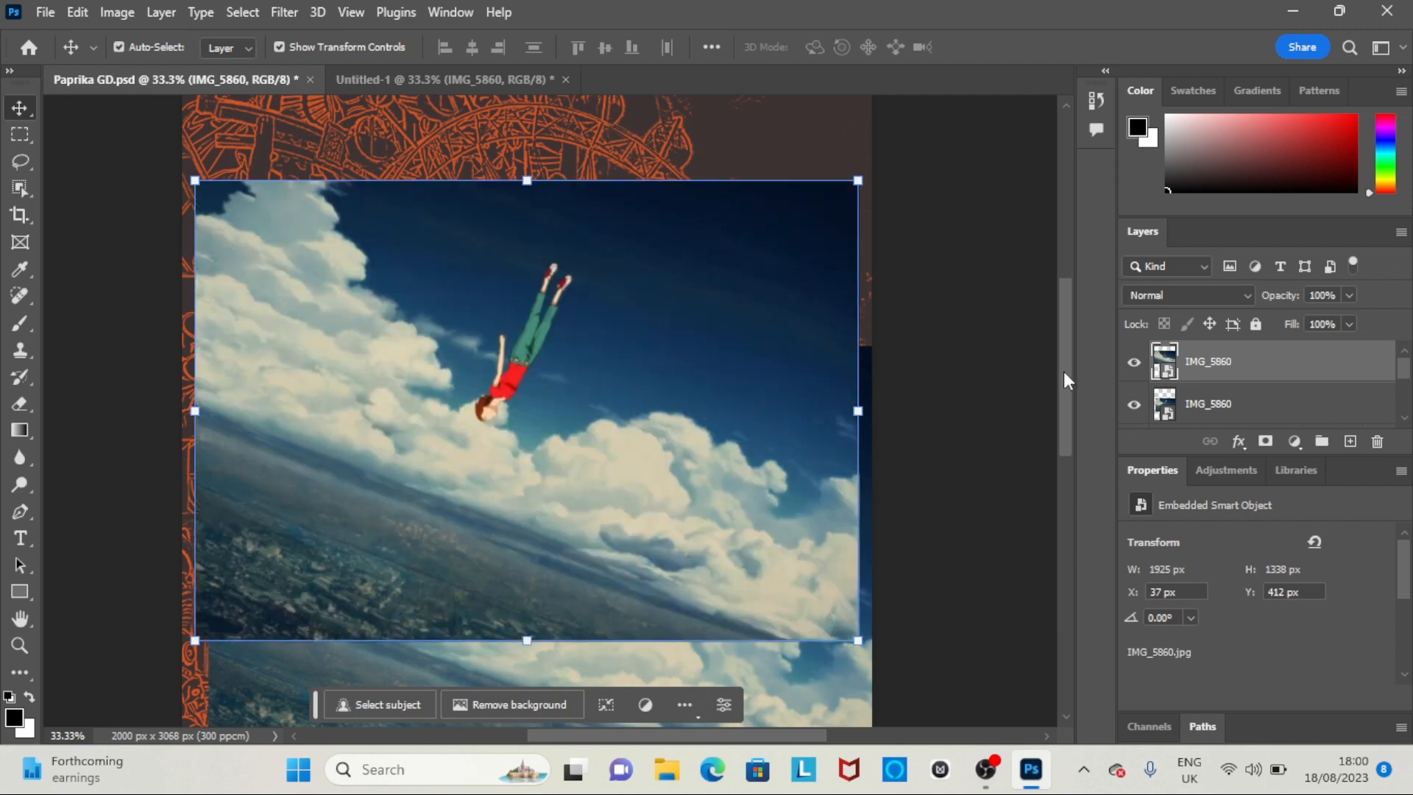
# Undo the pasted copy of the sky image and switch to the Untitled-1 document
pyautogui.hotkey('ctrl', 'z')
pyautogui.click(435, 86)
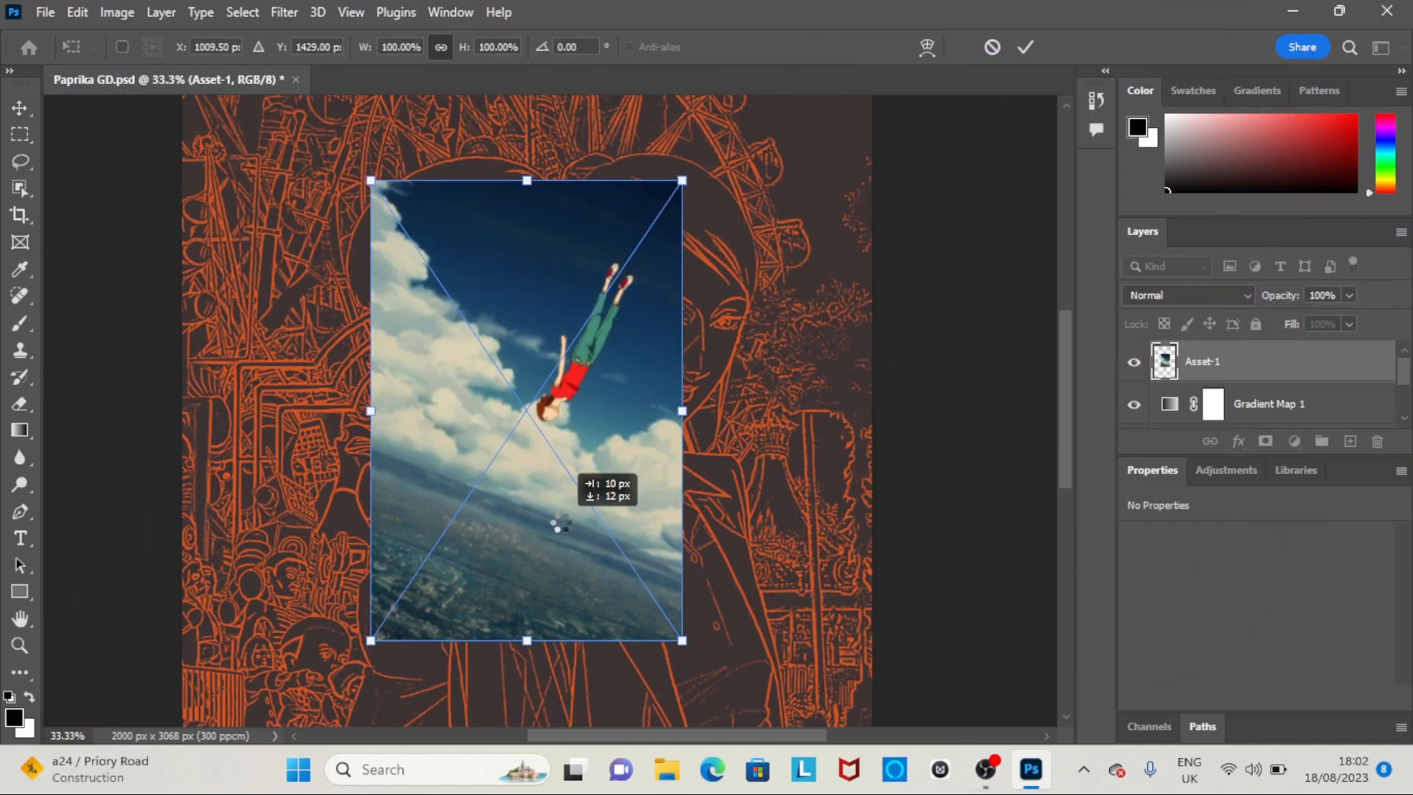
# Move the placed Asset-1 image to the poster's lower right area, centred at about X 1452 px, Y 2064 px
pyautogui.moveTo(561, 522); pyautogui.dragTo(655, 570)
pyautogui.moveTo(555, 434); pyautogui.dragTo(581, 481)
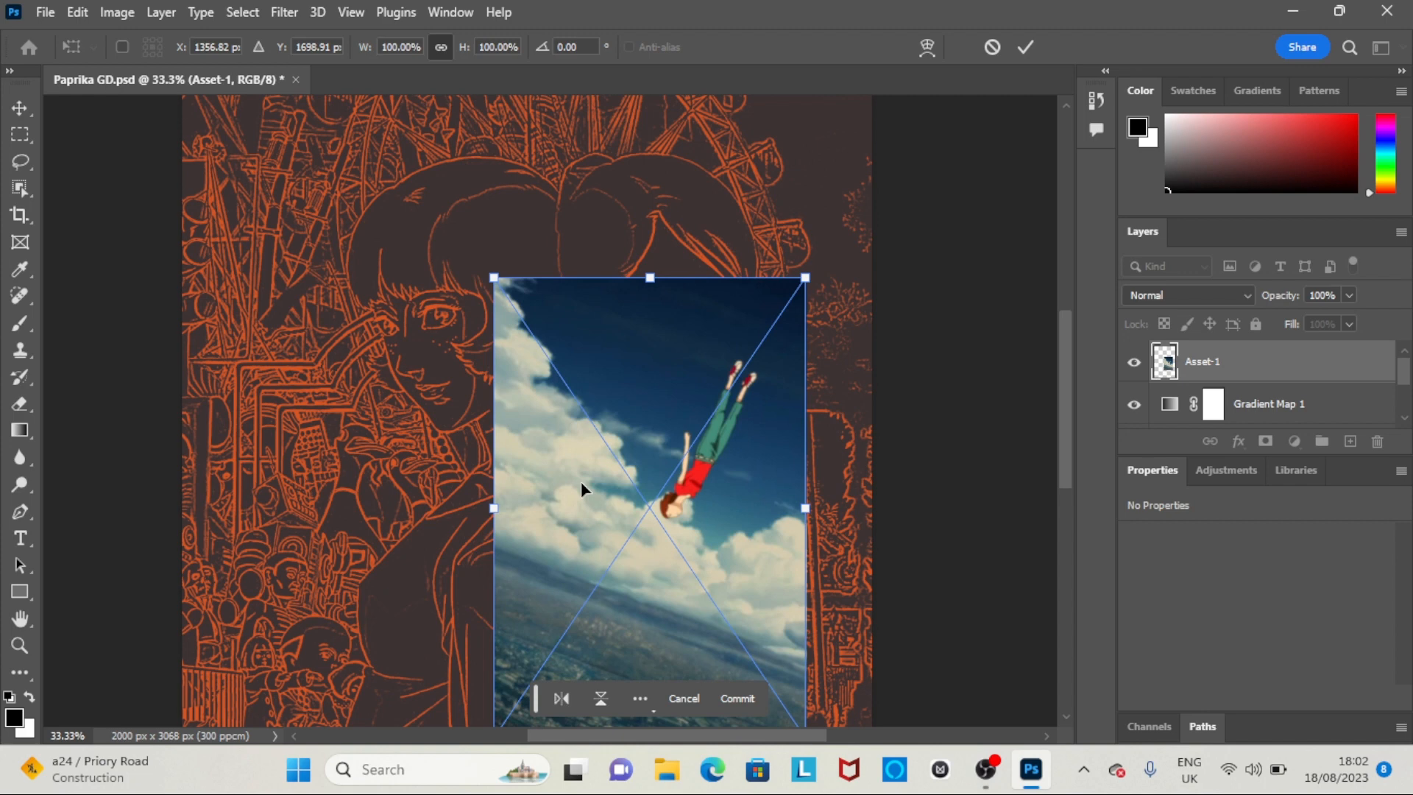
pyautogui.hotkey('ctrl', '-')
pyautogui.moveTo(580, 481); pyautogui.dragTo(603, 441)
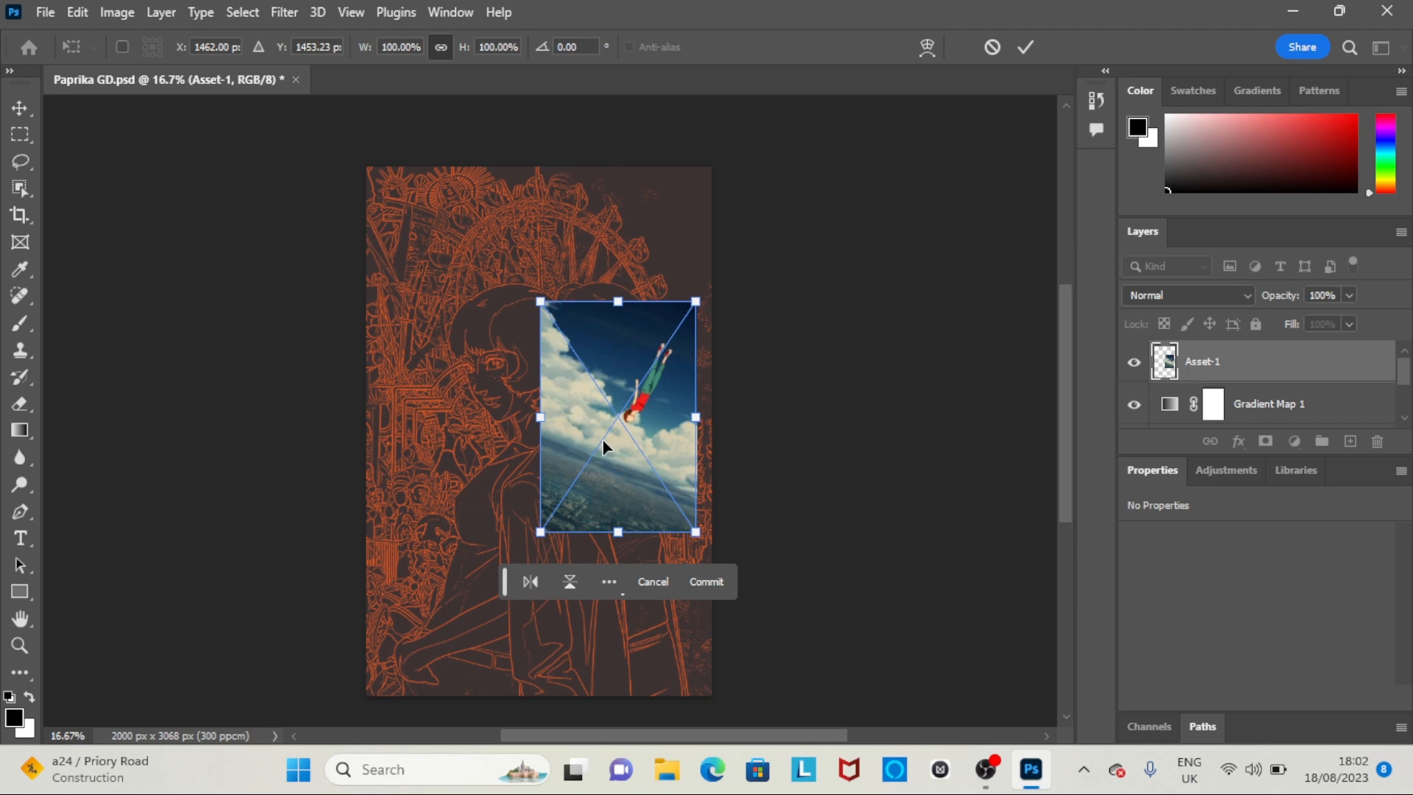
pyautogui.moveTo(603, 441); pyautogui.dragTo(600, 547)
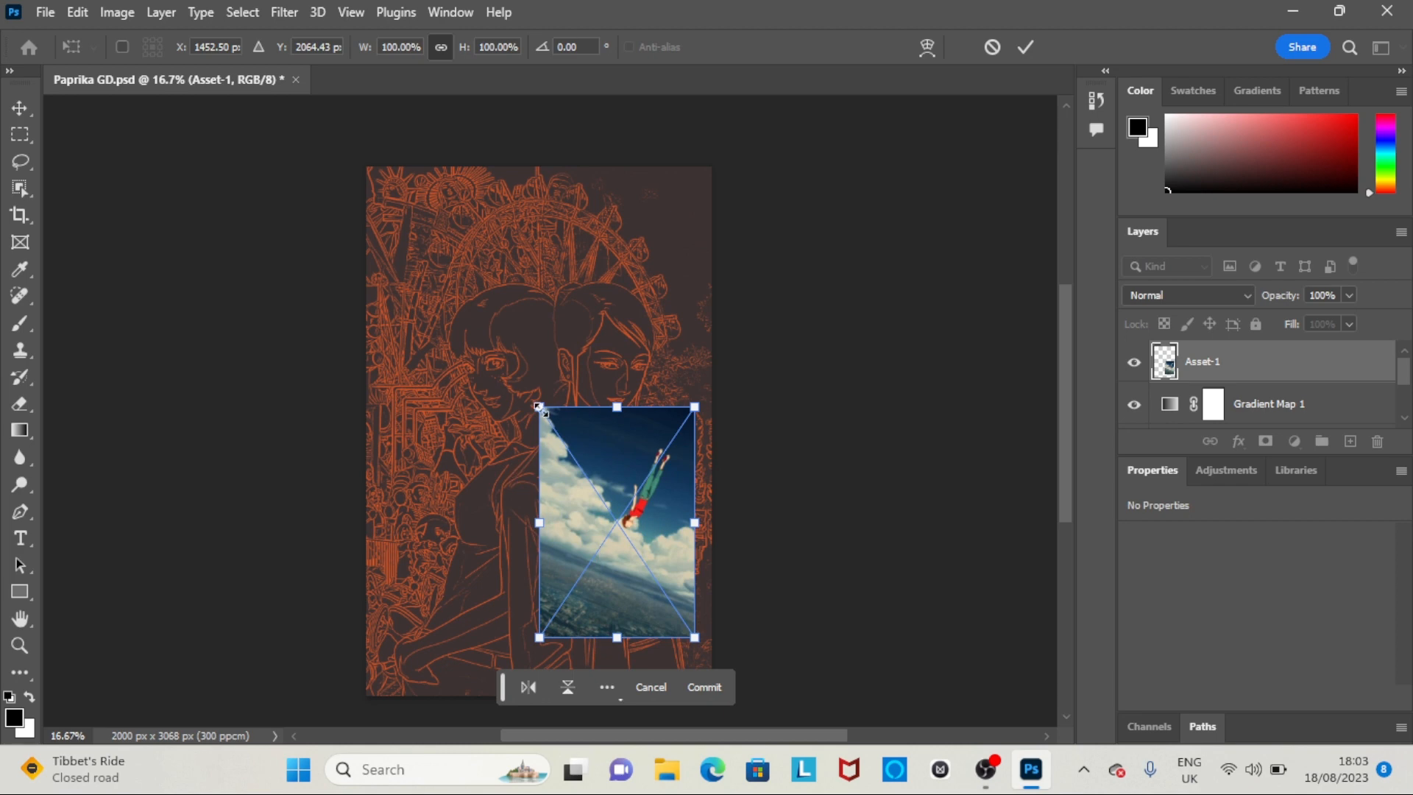
# Scale Asset-1 to about 121.76% (1102 × 1629 px) and place it at about X 839 px, Y 1259 px
pyautogui.moveTo(539, 407); pyautogui.dragTo(472, 309)
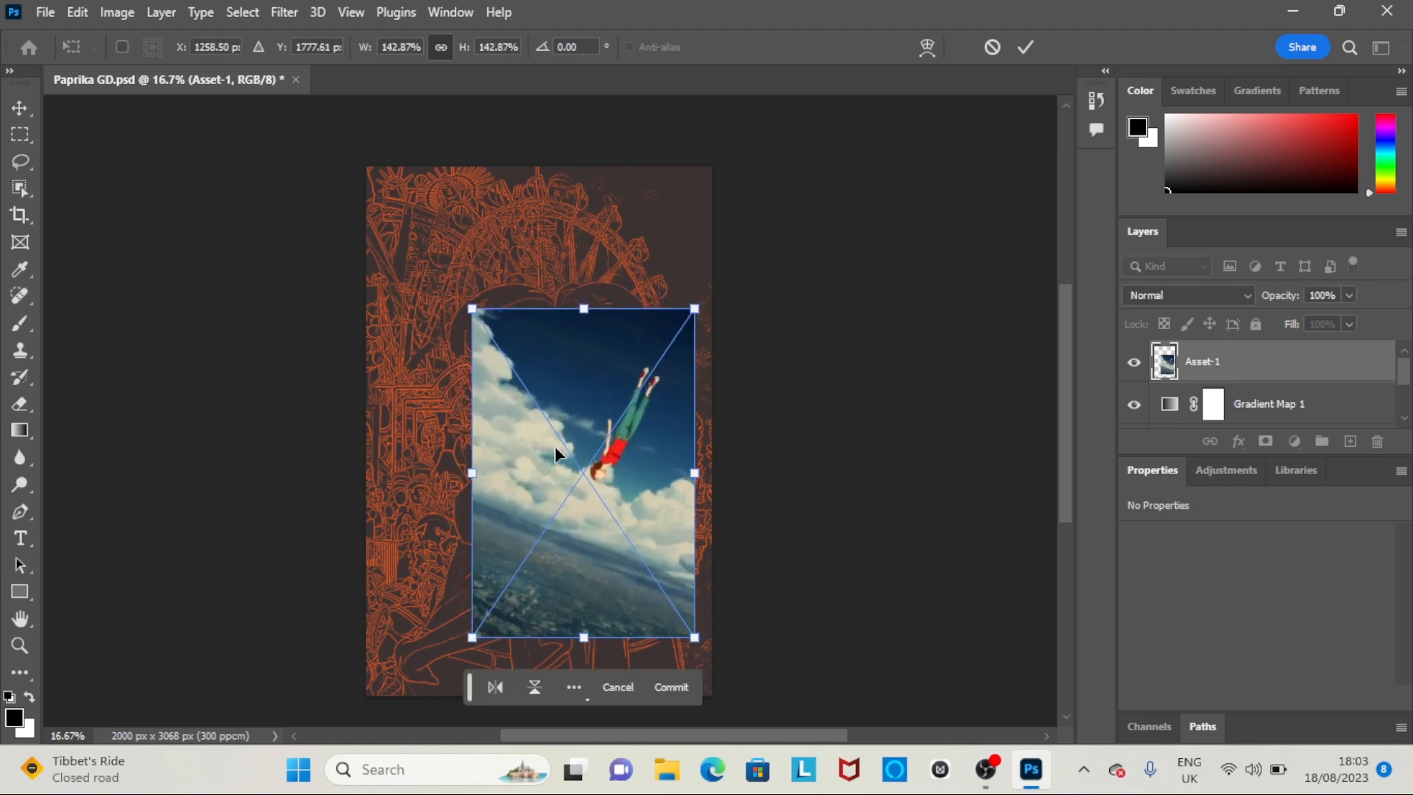
pyautogui.moveTo(555, 450)
pyautogui.mouseDown()
pyautogui.moveTo(580, 474)
pyautogui.moveTo(563, 440)
pyautogui.mouseUp()
pyautogui.moveTo(491, 609); pyautogui.dragTo(525, 560)
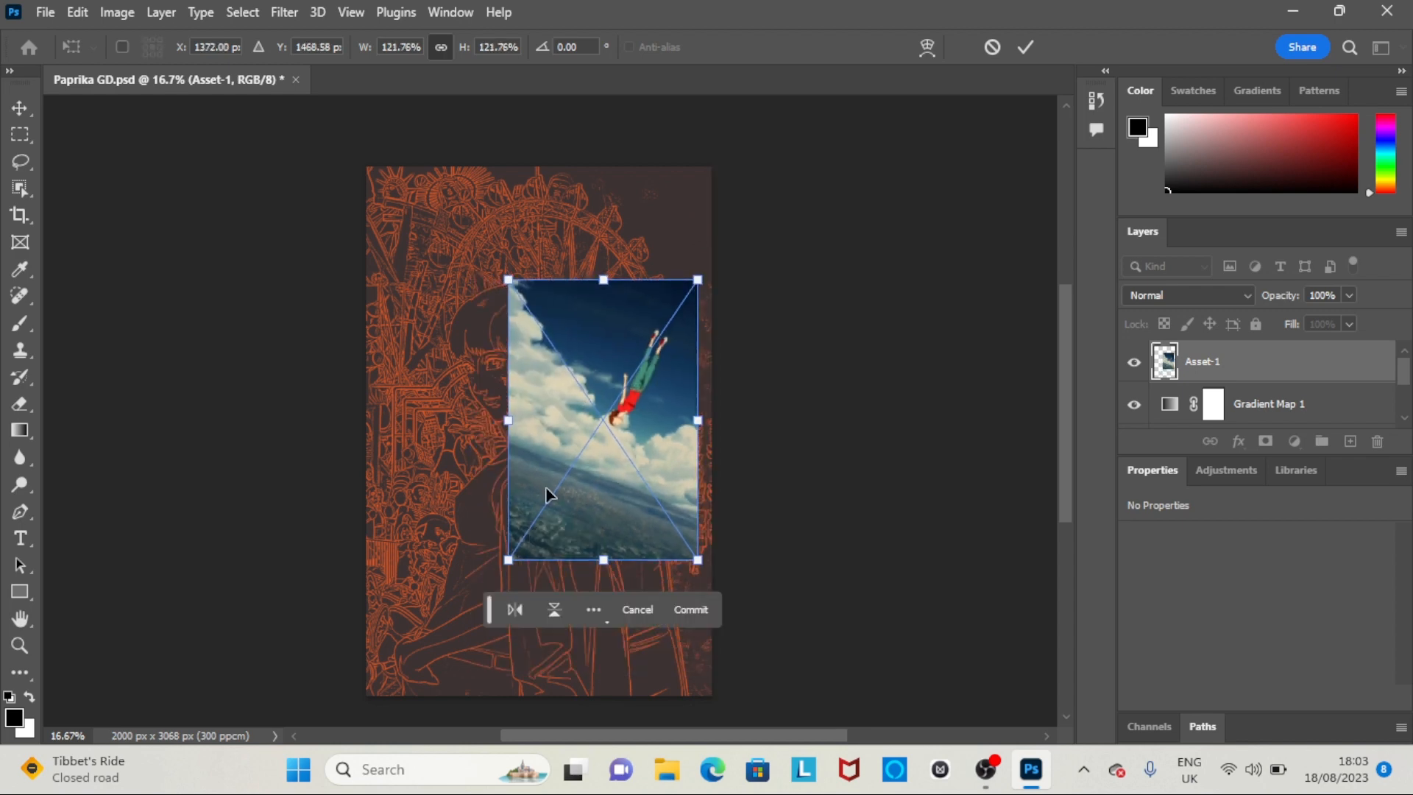
pyautogui.moveTo(547, 493); pyautogui.dragTo(558, 585)
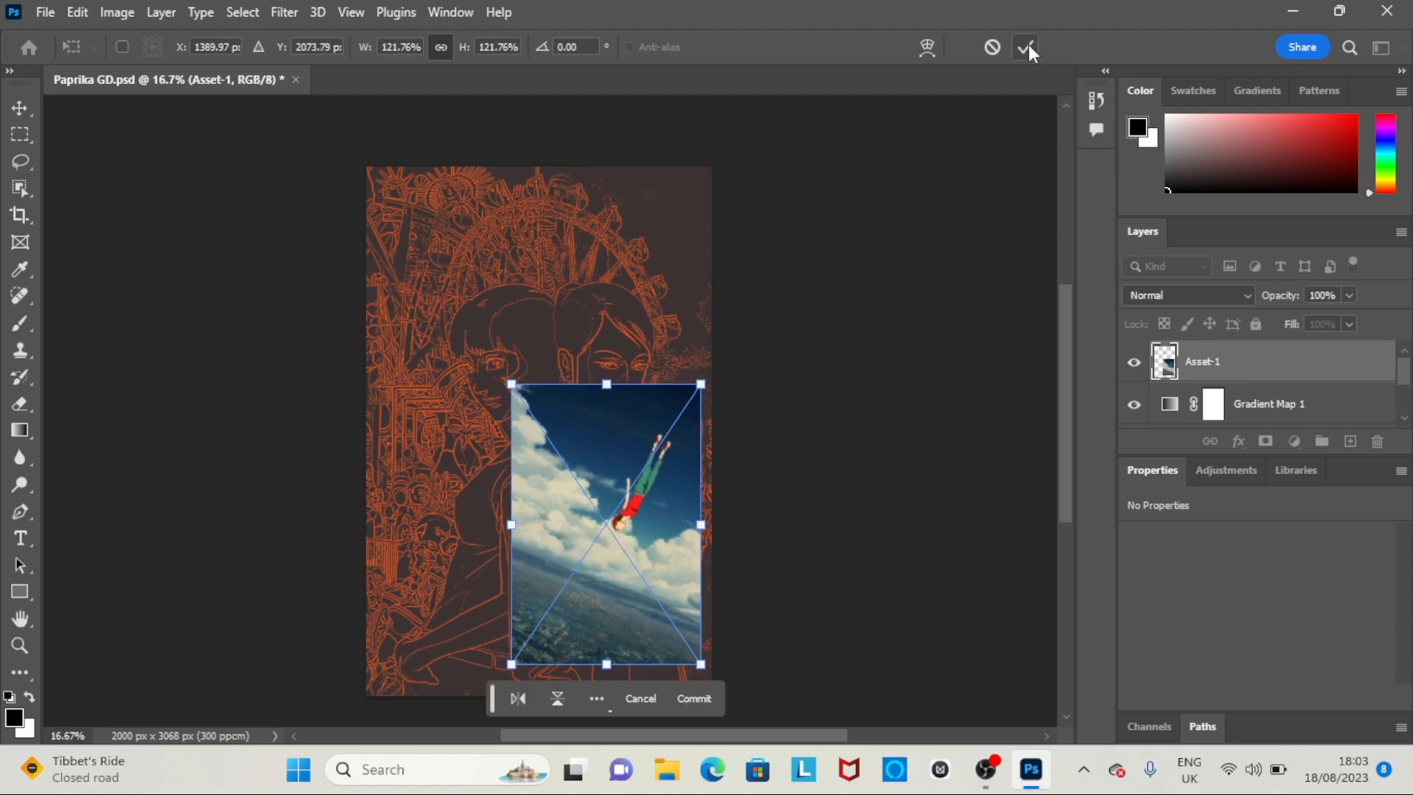
pyautogui.press('Return')
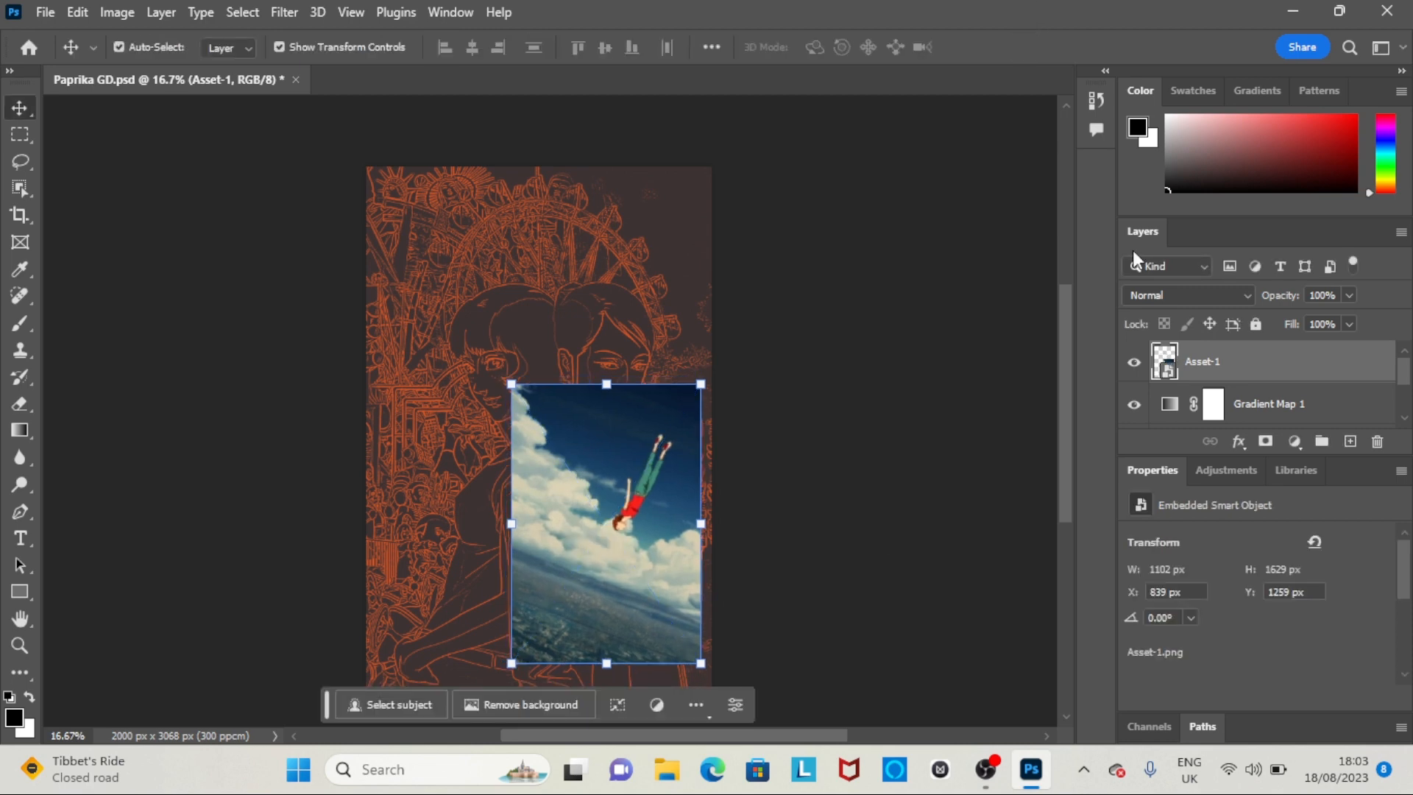
pyautogui.click(178, 426)
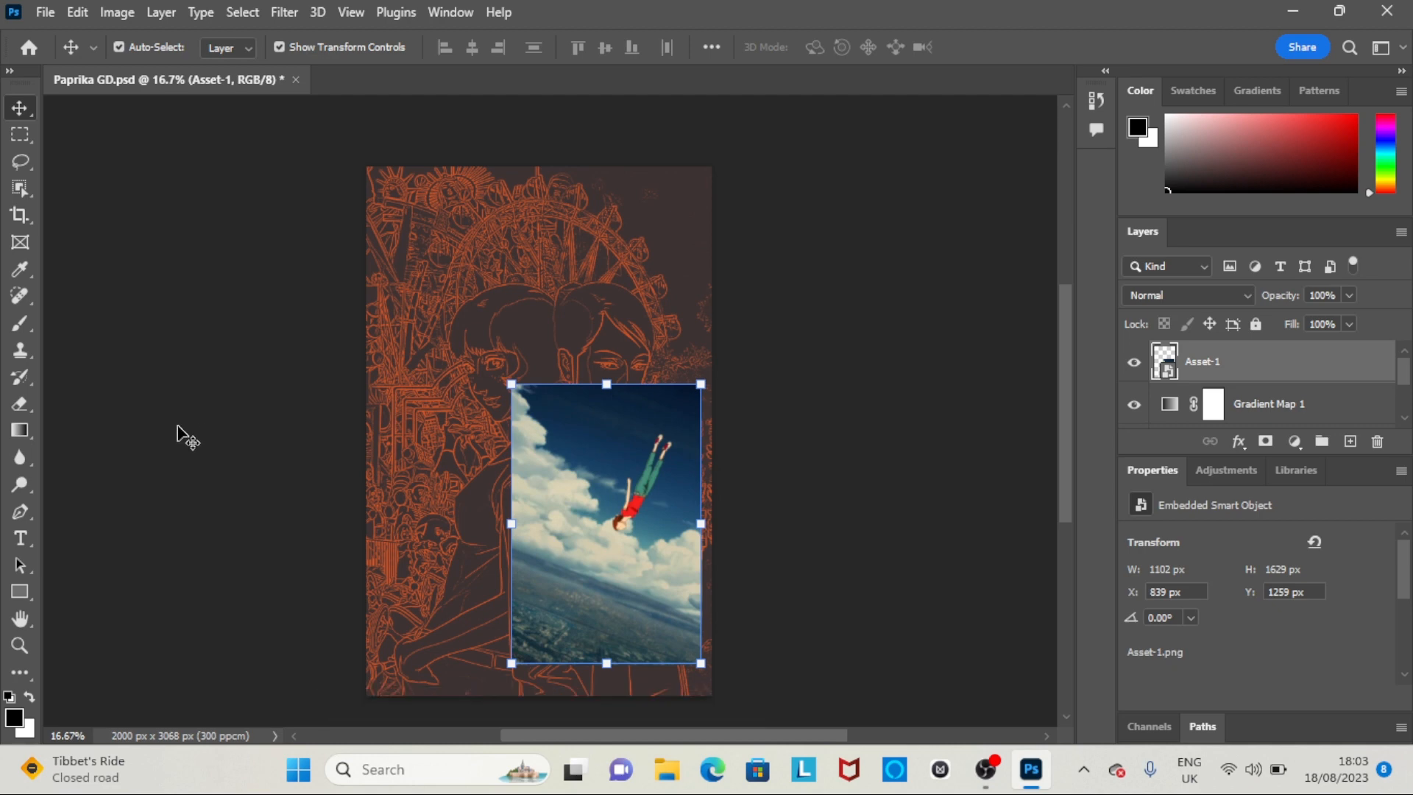
pyautogui.click(177, 427)
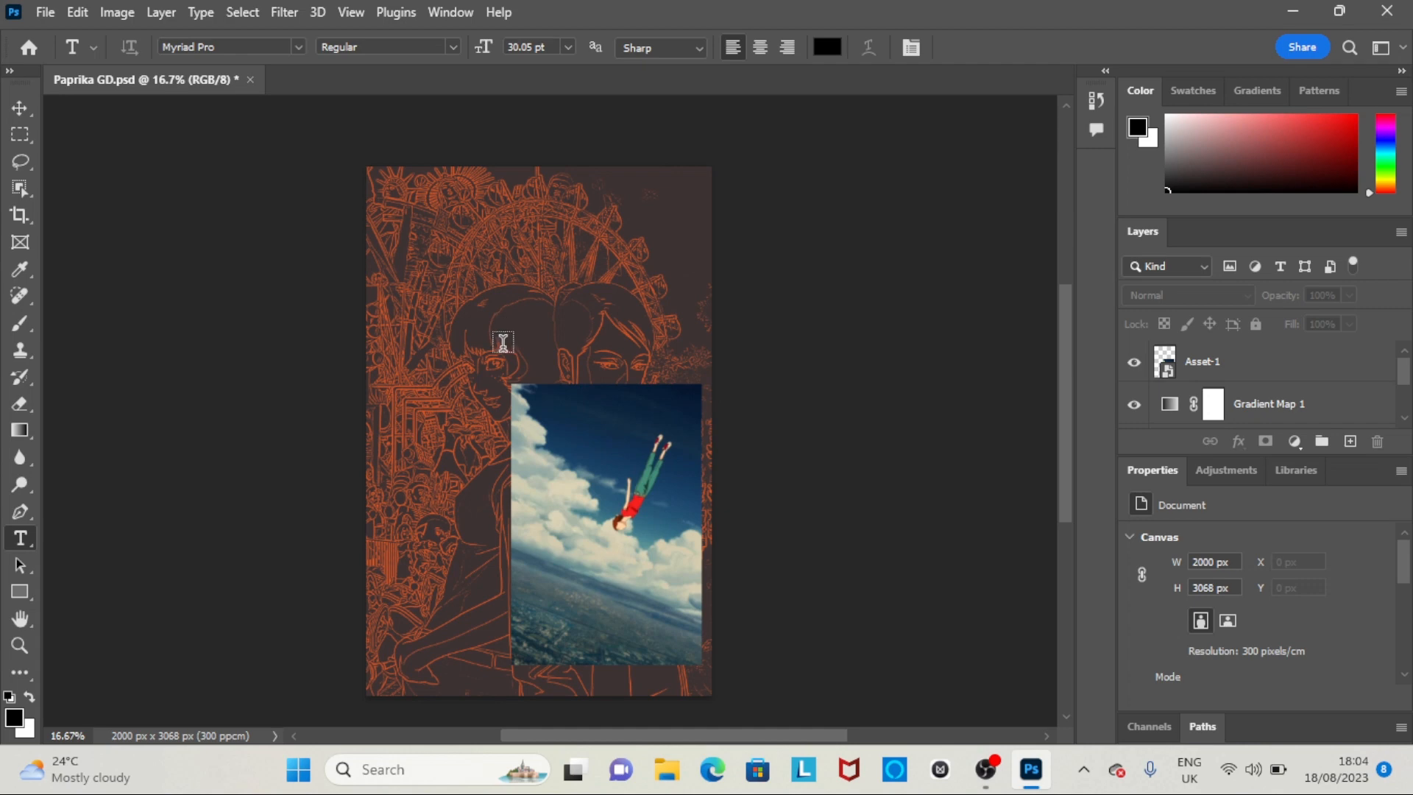
# Add the title text "Paprika" above the sky image in 30.05 pt Myriad Pro Regular
pyautogui.click(708, 378)
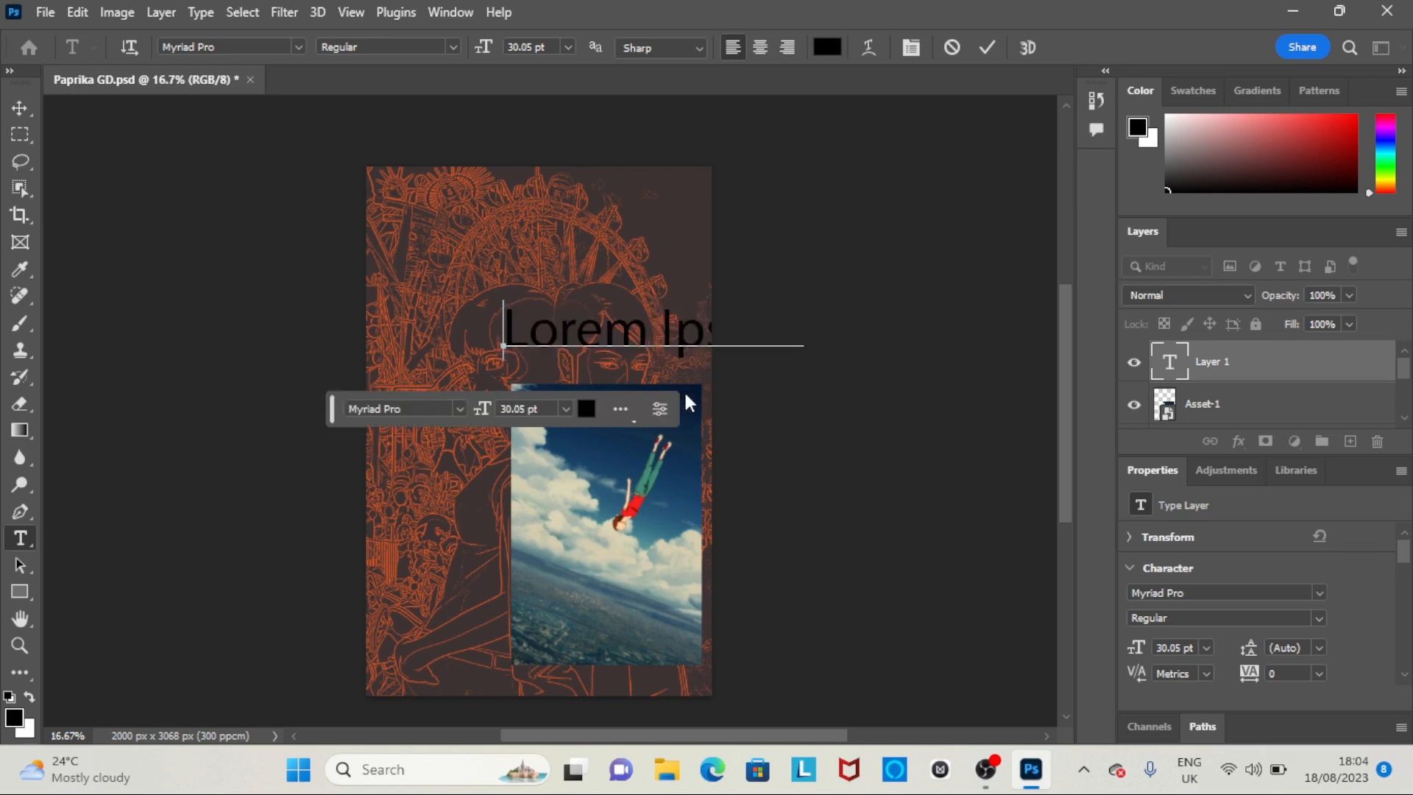
pyautogui.press('BackSpace')
pyautogui.hotkey('ctrl', '+')
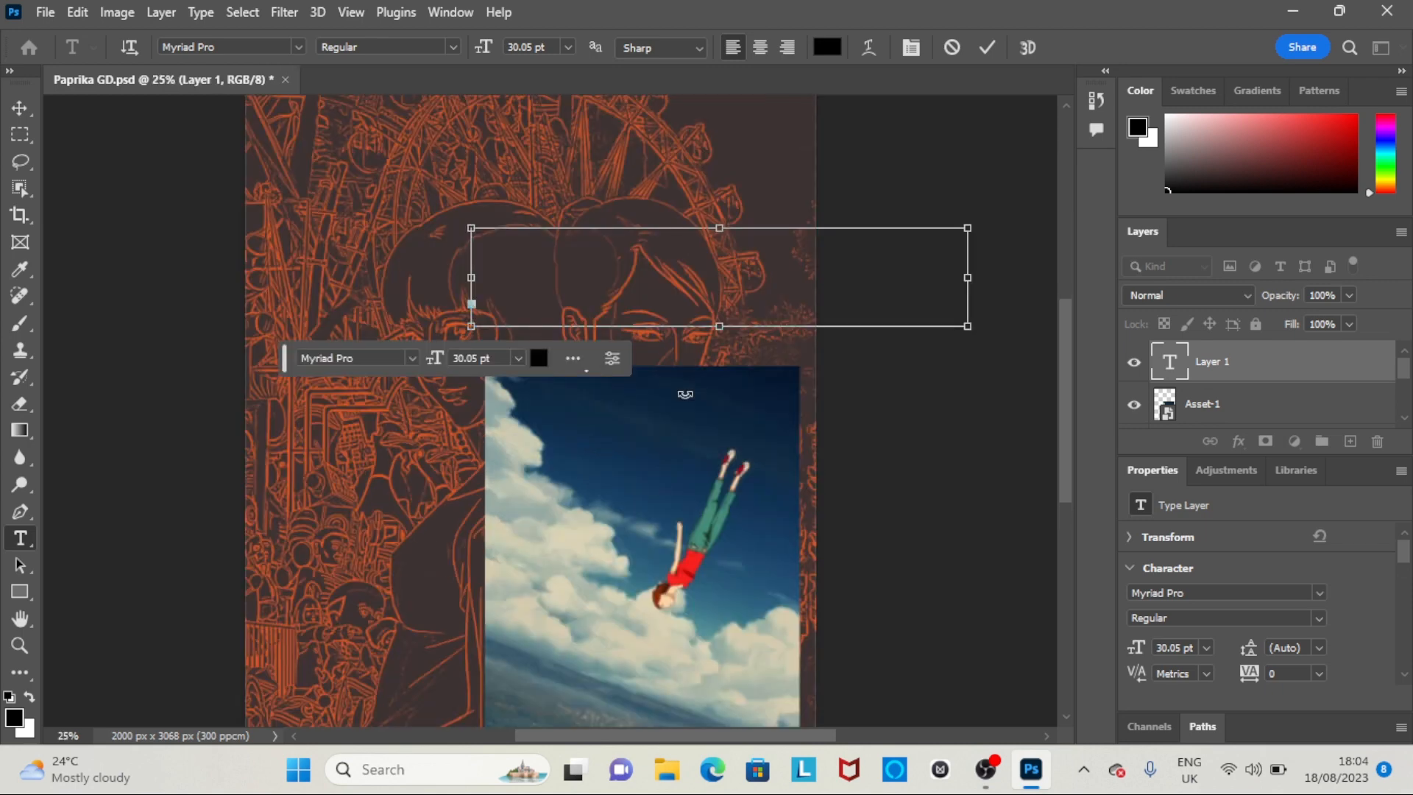
pyautogui.hotkey('ctrl', '+')
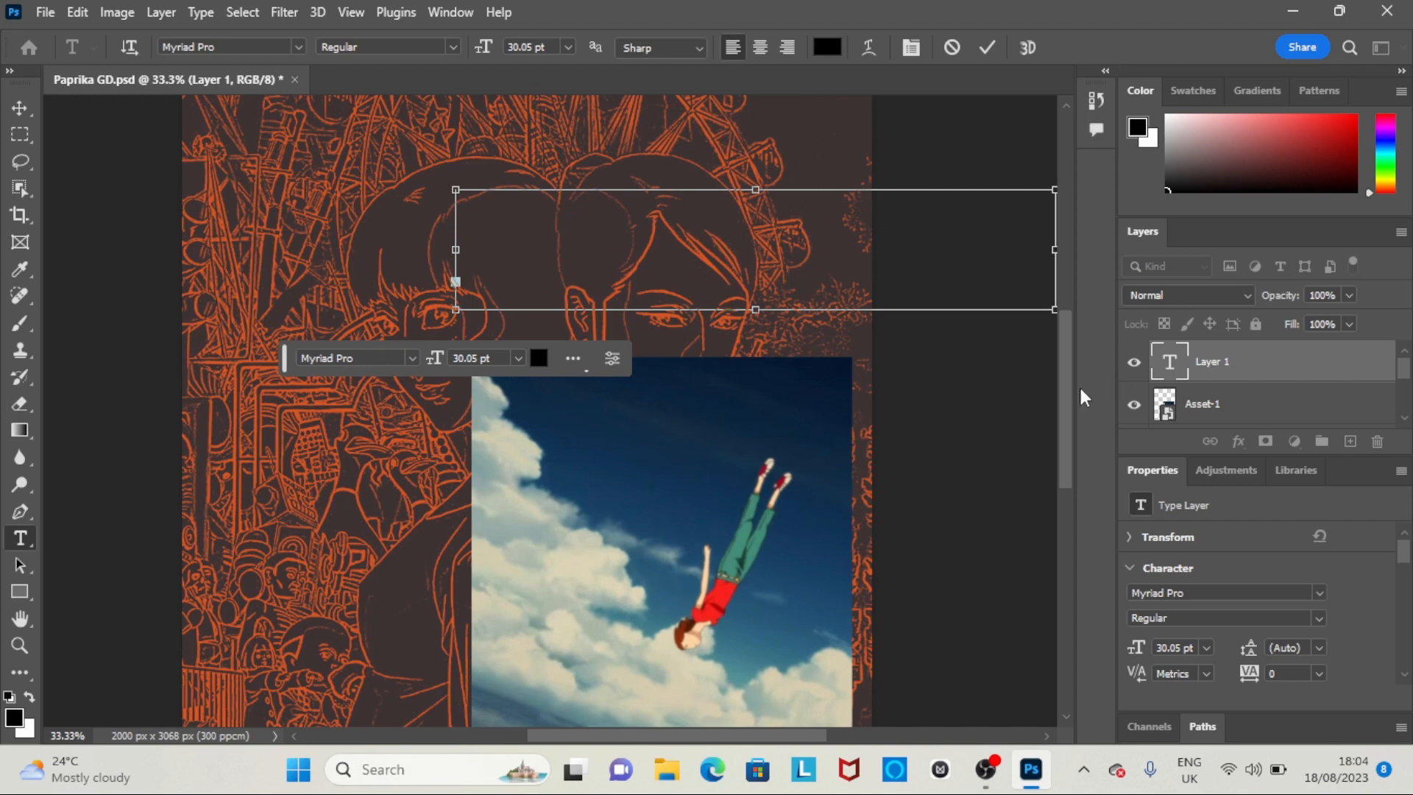
pyautogui.scroll(3, 1072, 353)
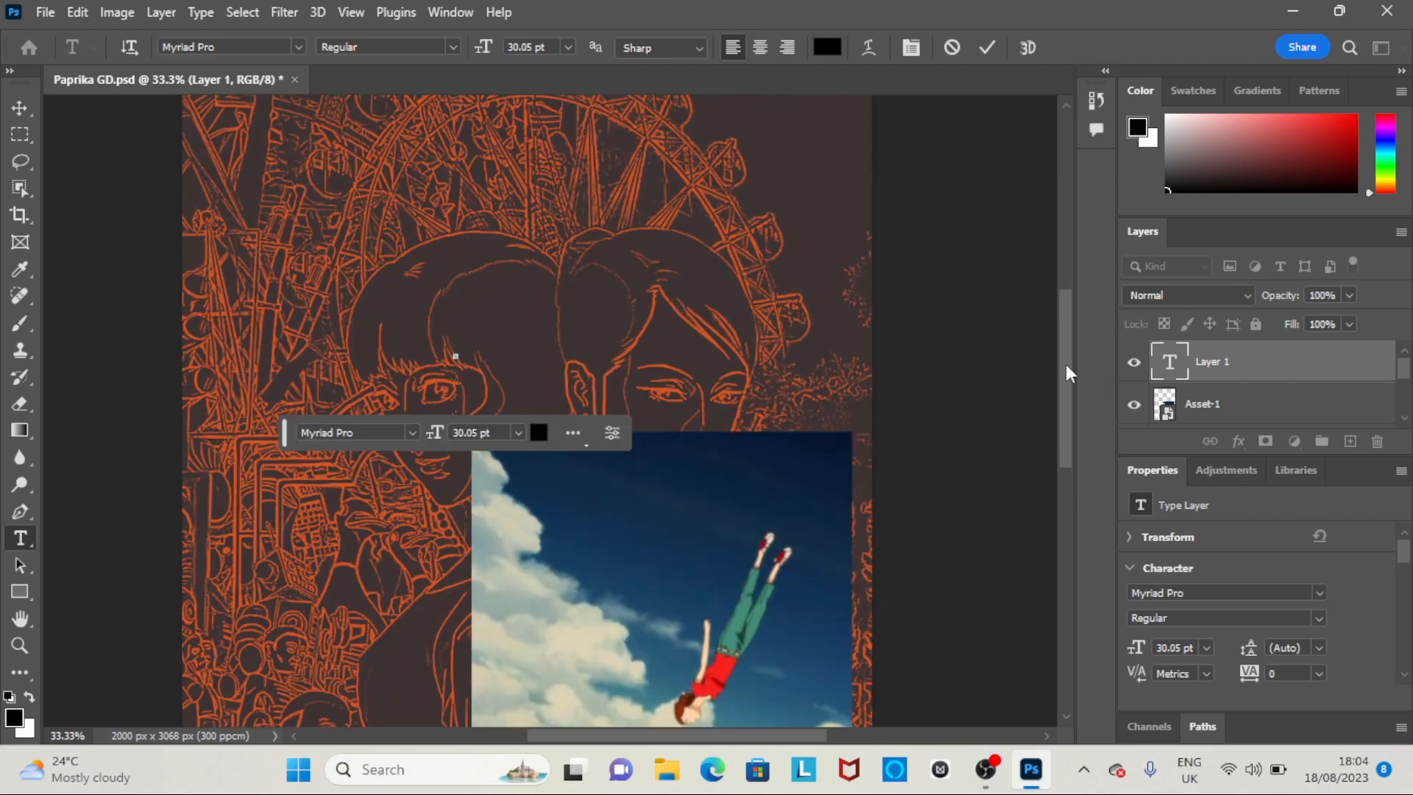
pyautogui.press('capslock')
pyautogui.write('P')
pyautogui.press('capslock')
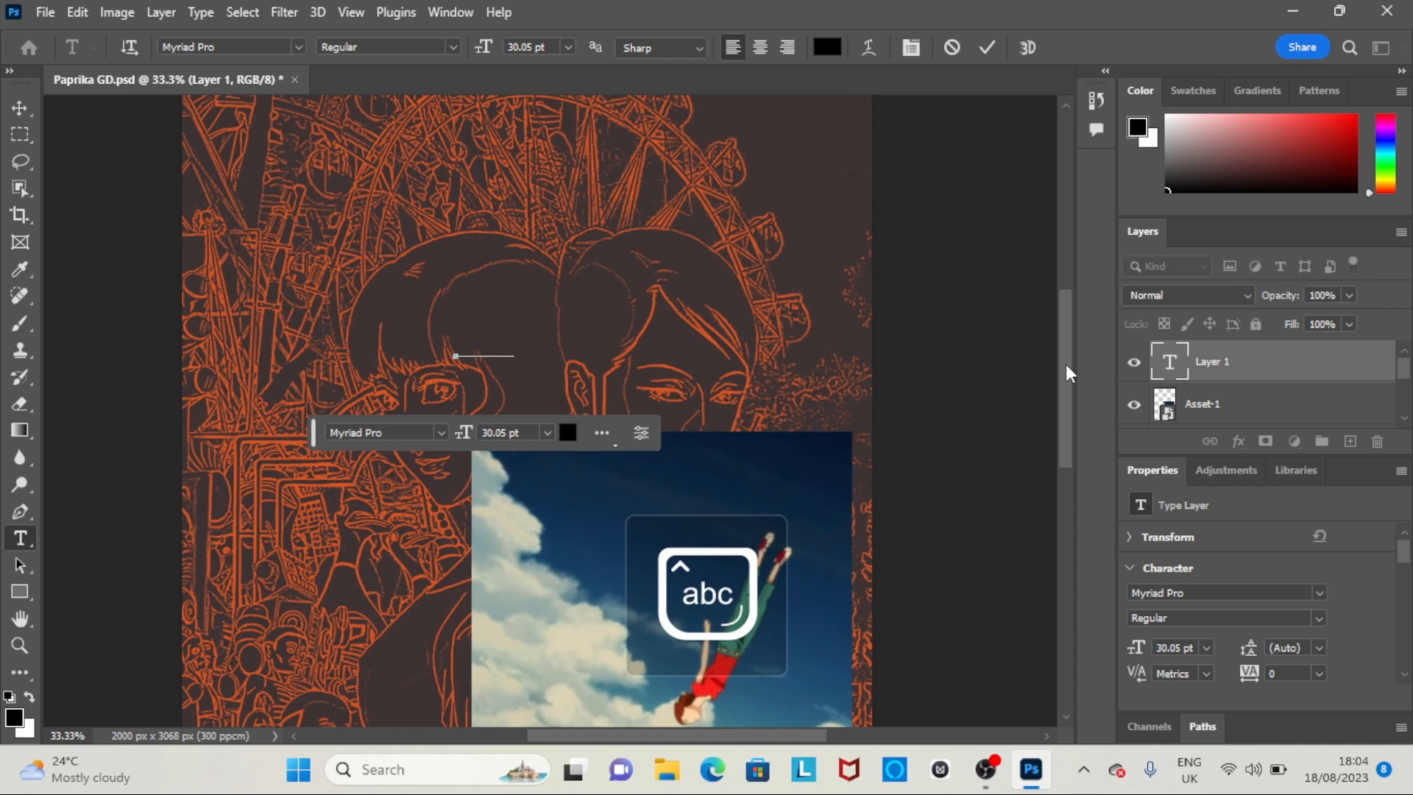
pyautogui.write('aprika')
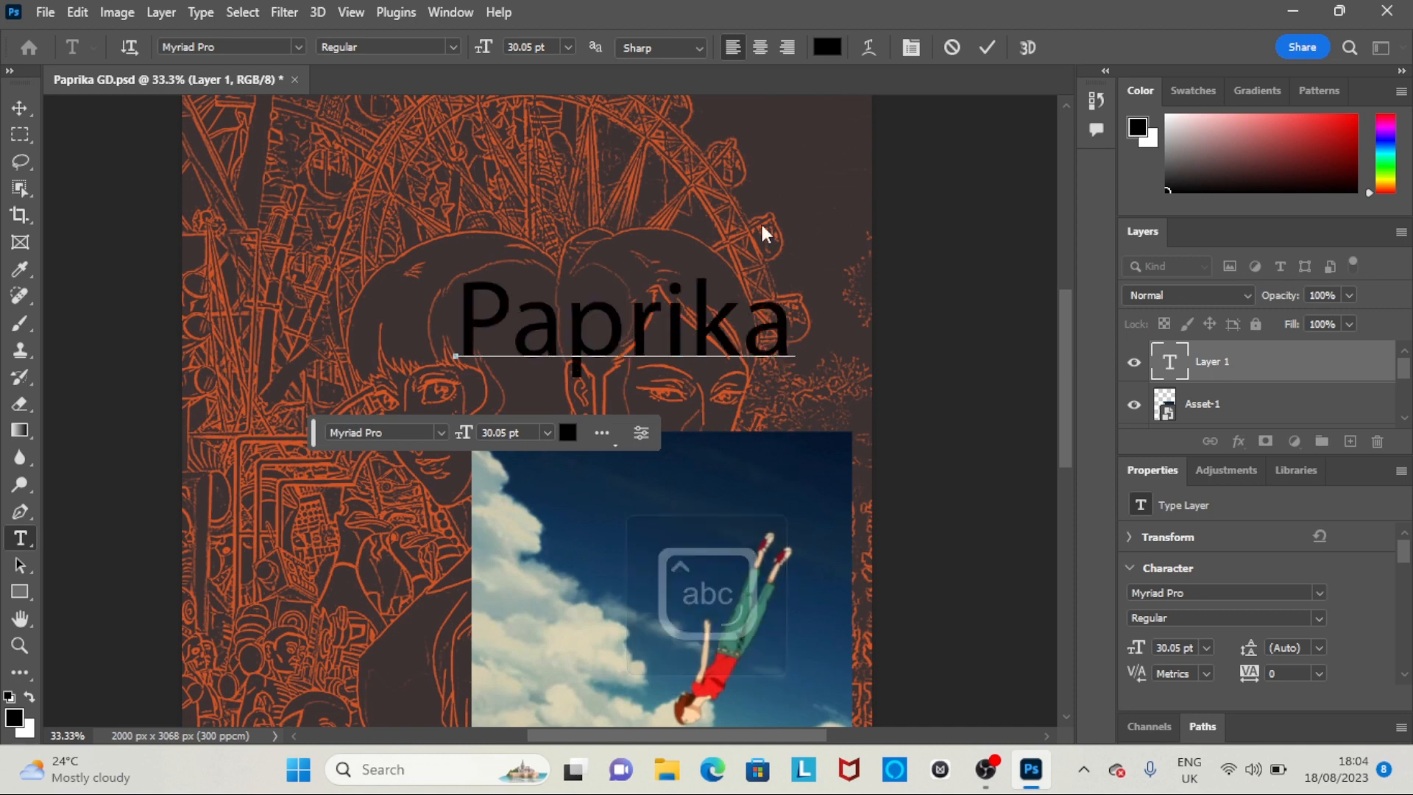
# Set the whole Paprika title's font size to 18 pt
pyautogui.moveTo(478, 321); pyautogui.dragTo(815, 315)
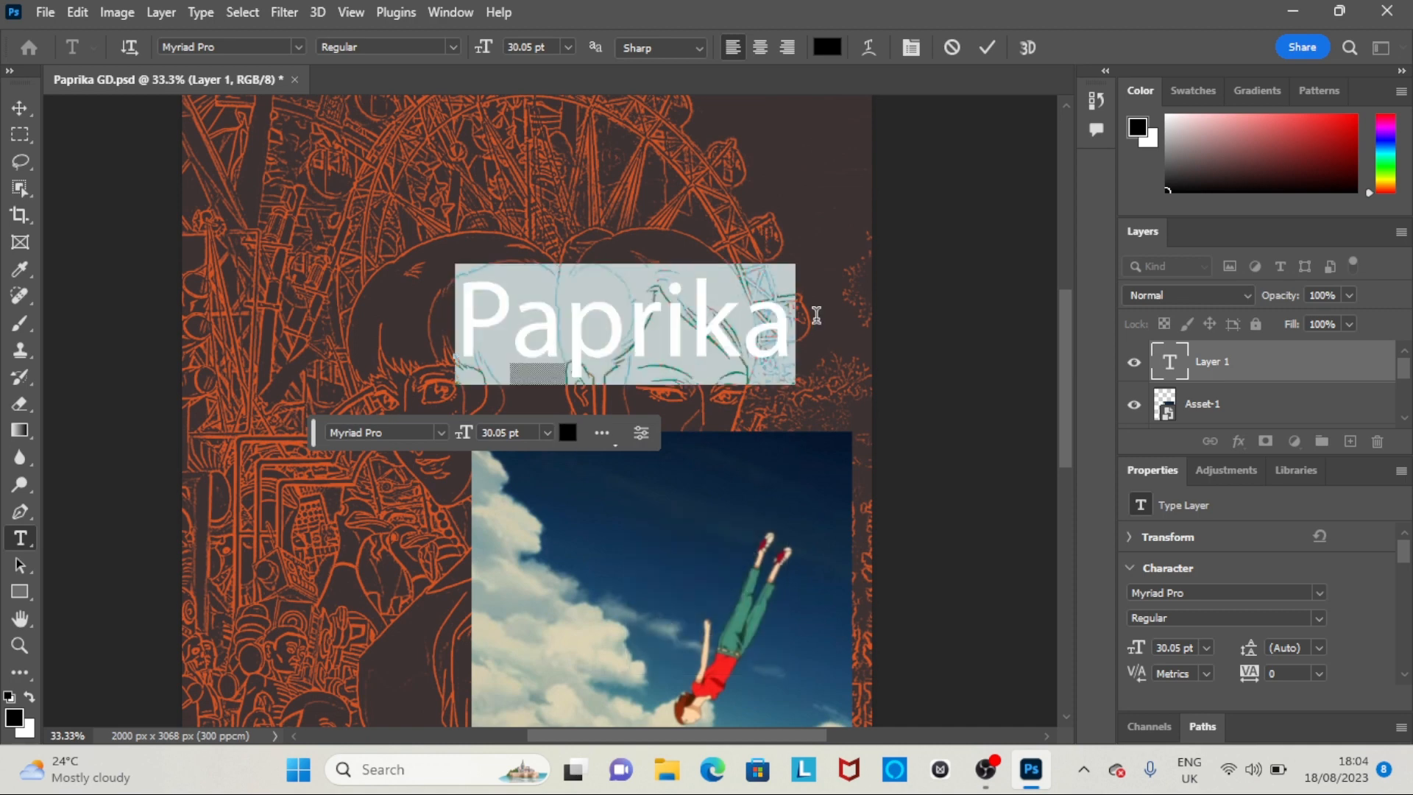
pyautogui.click(687, 433)
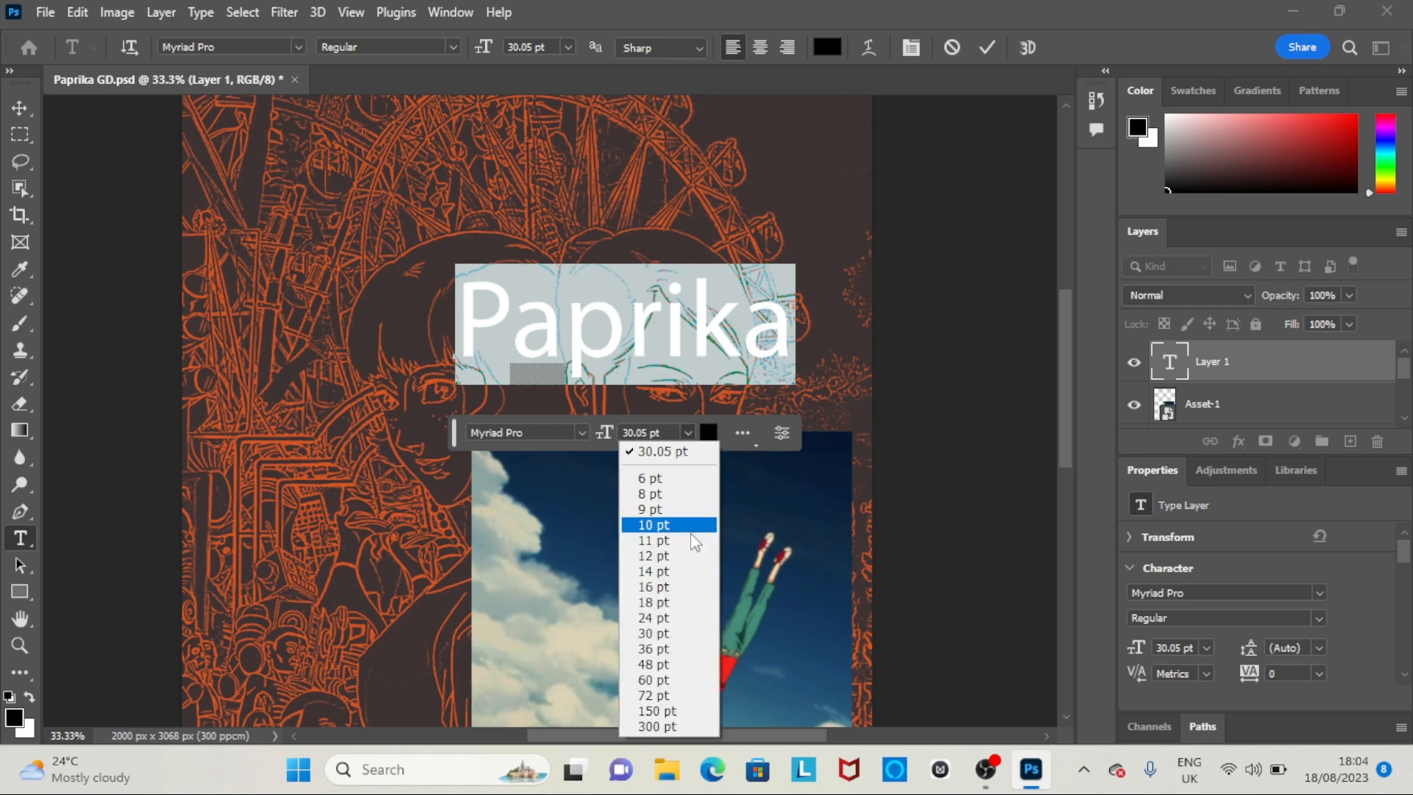
pyautogui.click(665, 603)
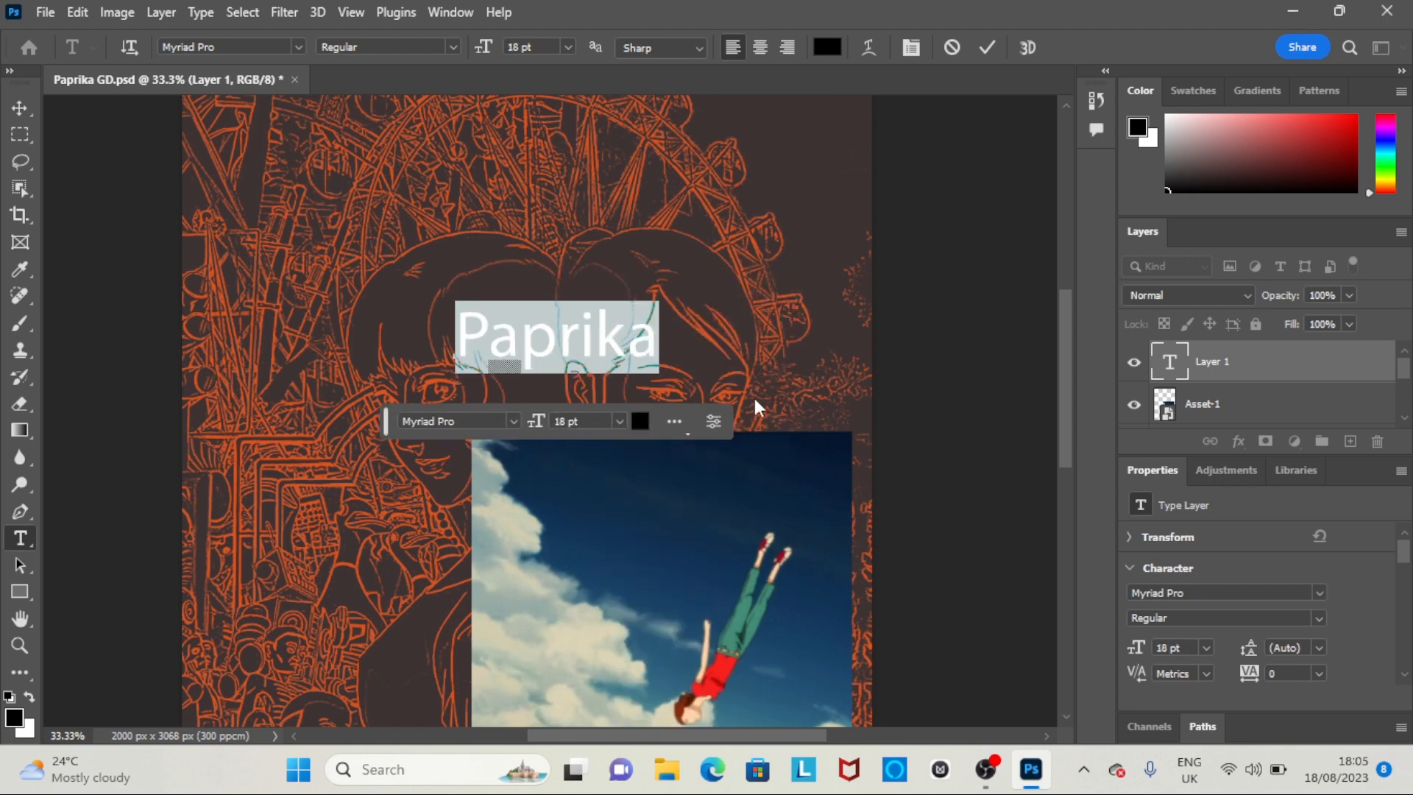
# Browse the available fonts for the Paprika title, previewing typefaces such as Gigi and High Tower Text
pyautogui.click(513, 421)
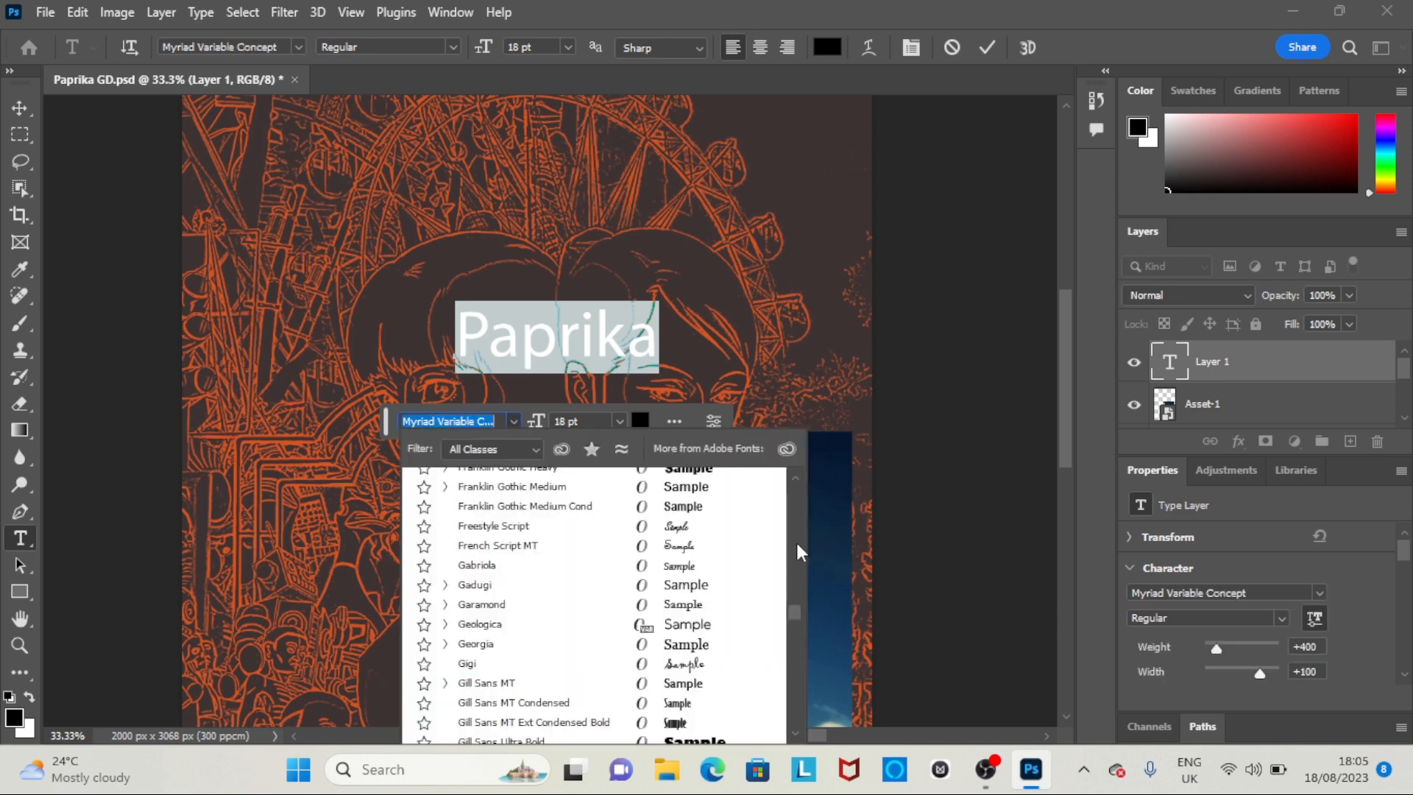
pyautogui.click(797, 732)
pyautogui.click(799, 733)
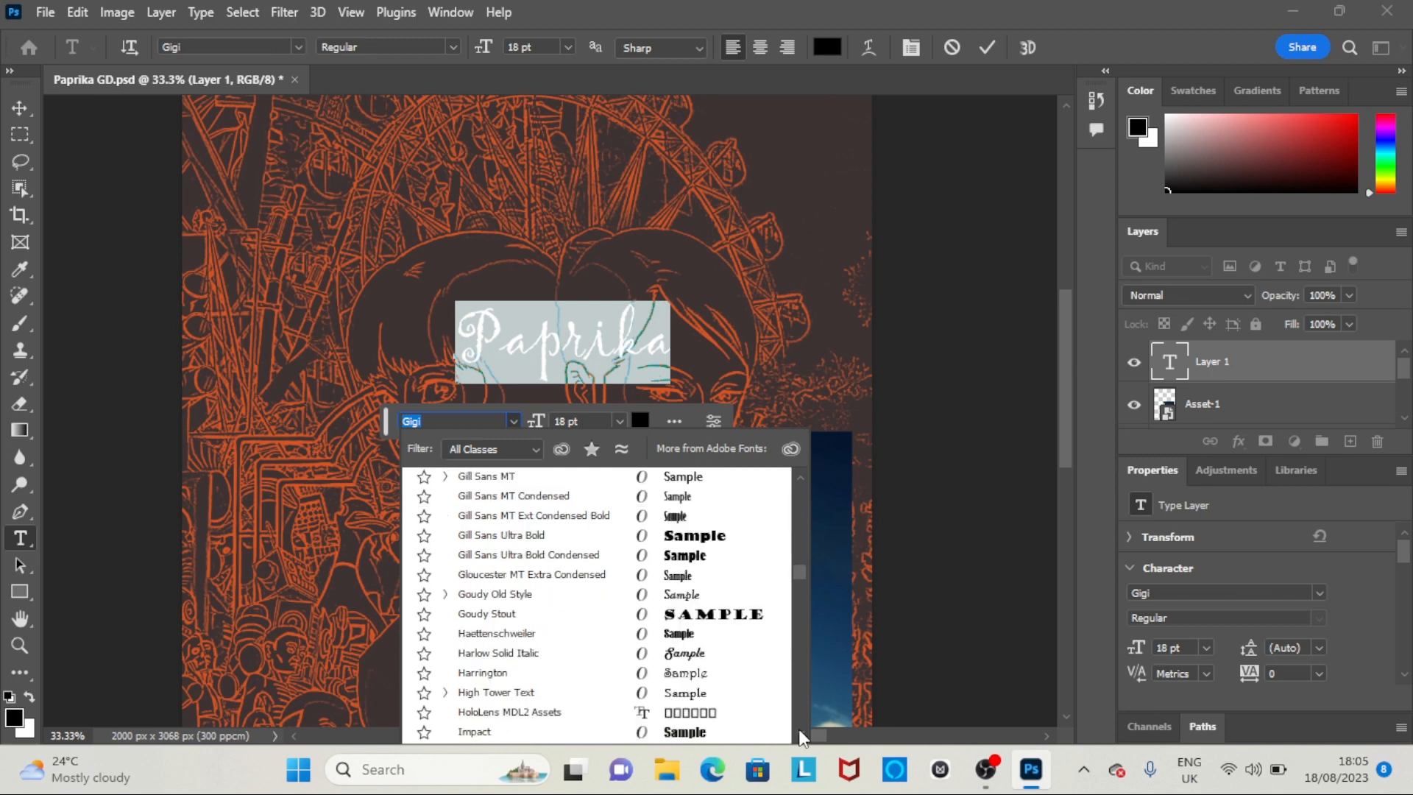
pyautogui.click(798, 478)
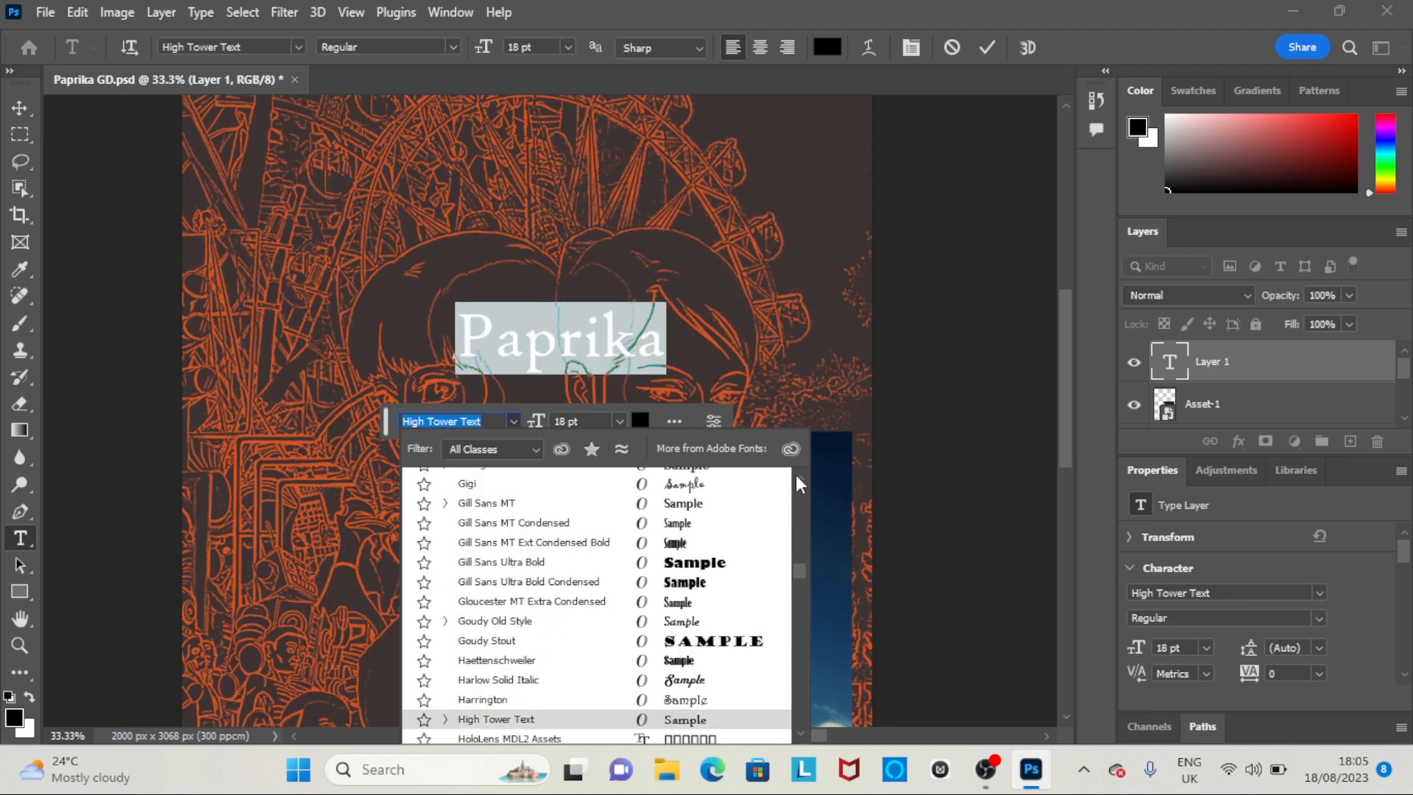
pyautogui.click(797, 474)
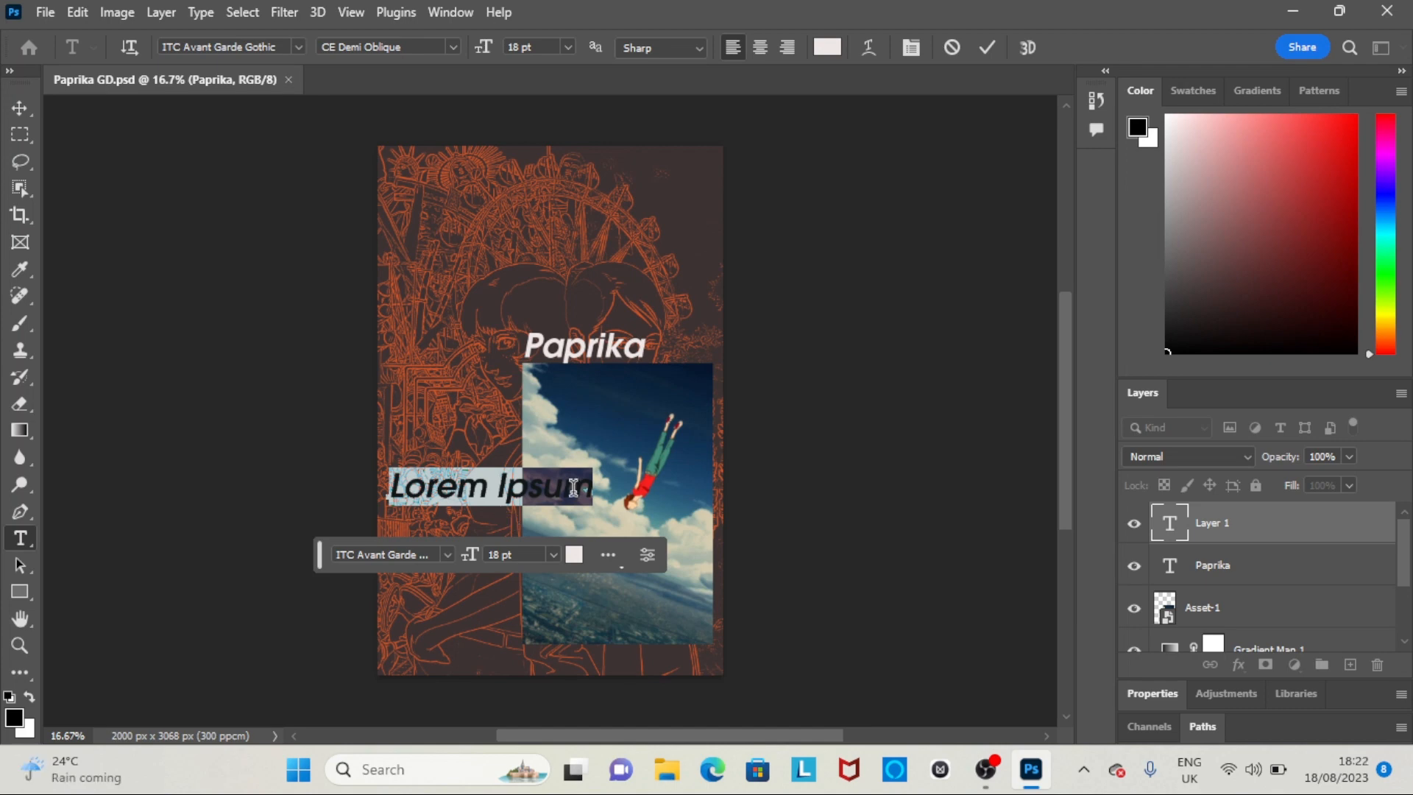
pyautogui.write('F')
pyautogui.press('capslock')
pyautogui.write('ra')
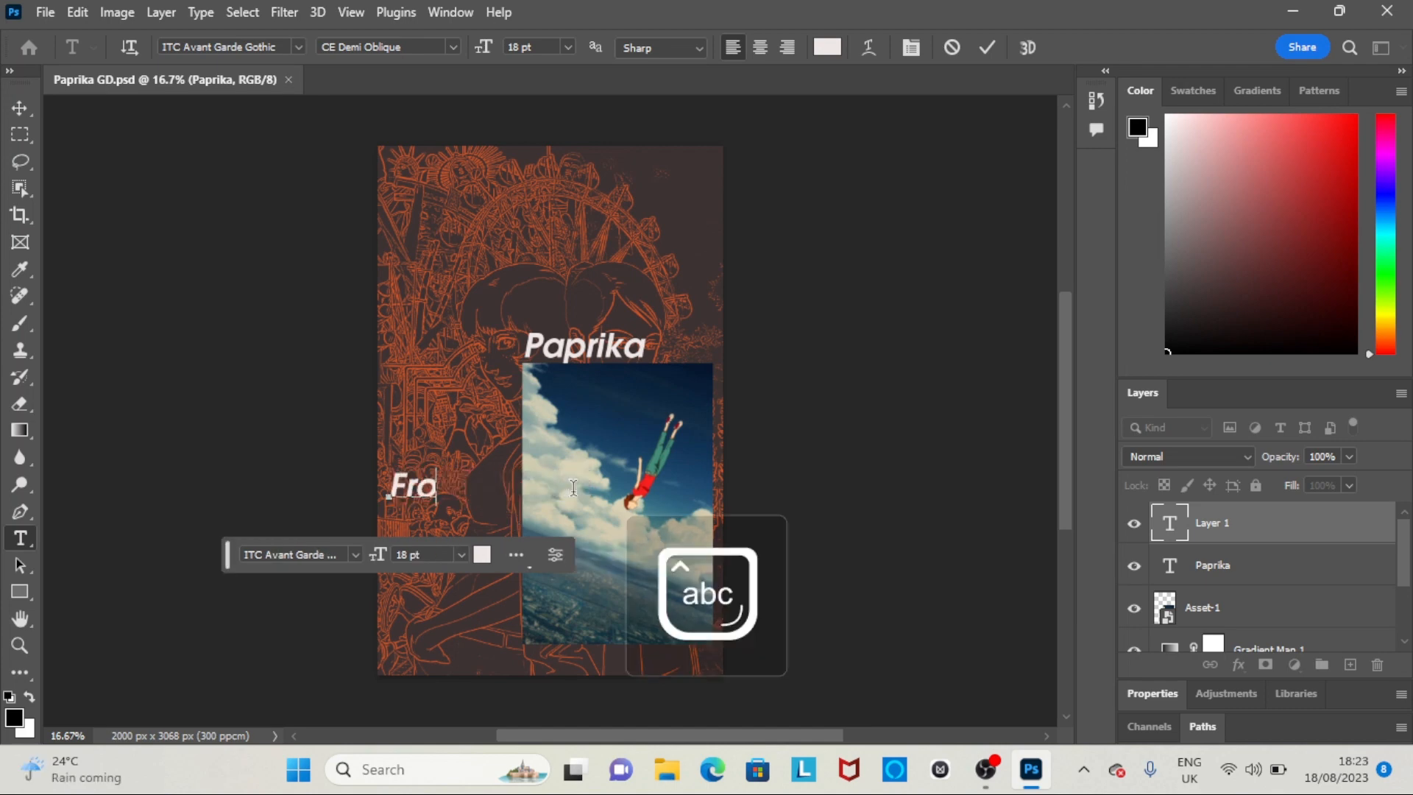
pyautogui.press('BackSpace')
pyautogui.press('BackSpace')
pyautogui.press('BackSpace')
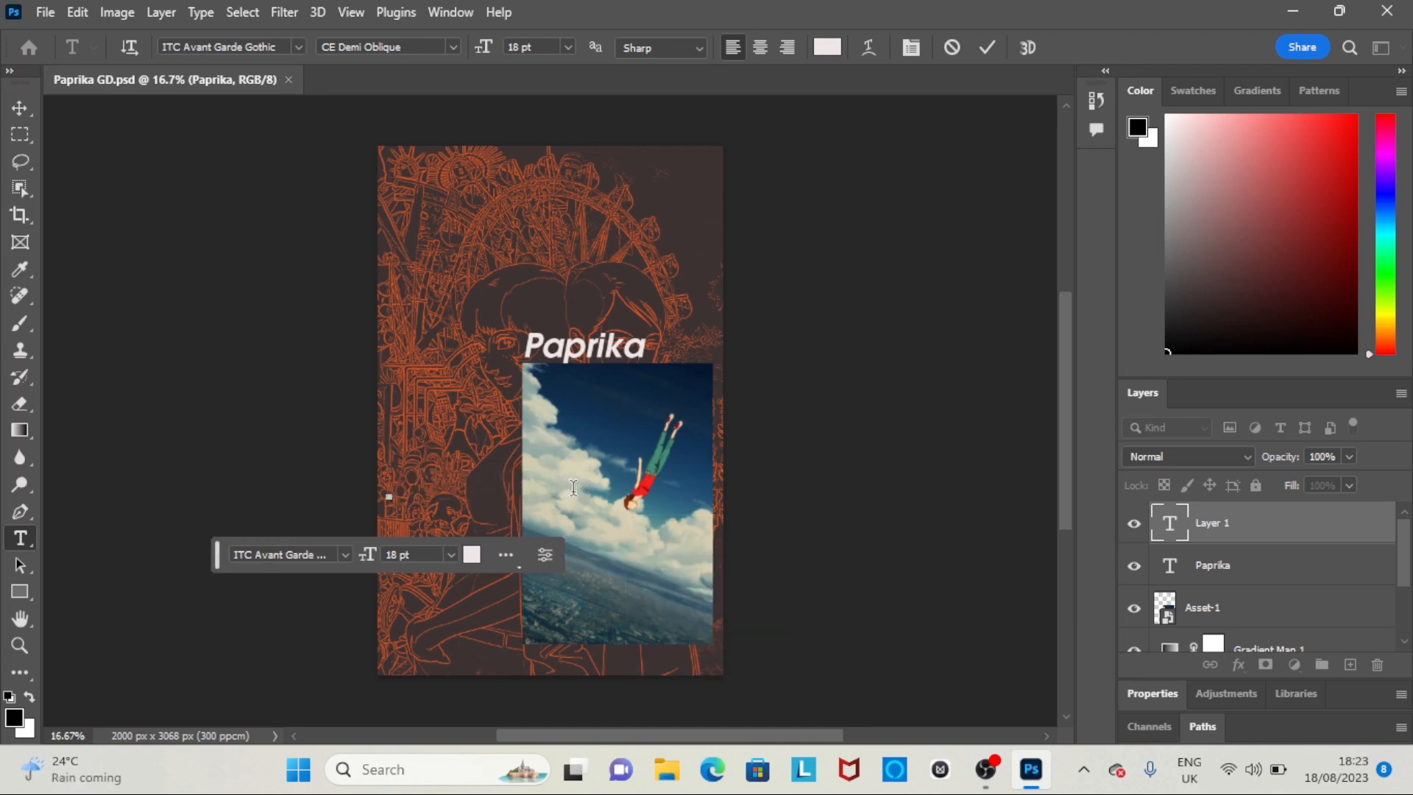
# Enter "SATOSHI KON" in capitals in the new text layer below the Paprika title
pyautogui.press('capslock')
pyautogui.write('SA')
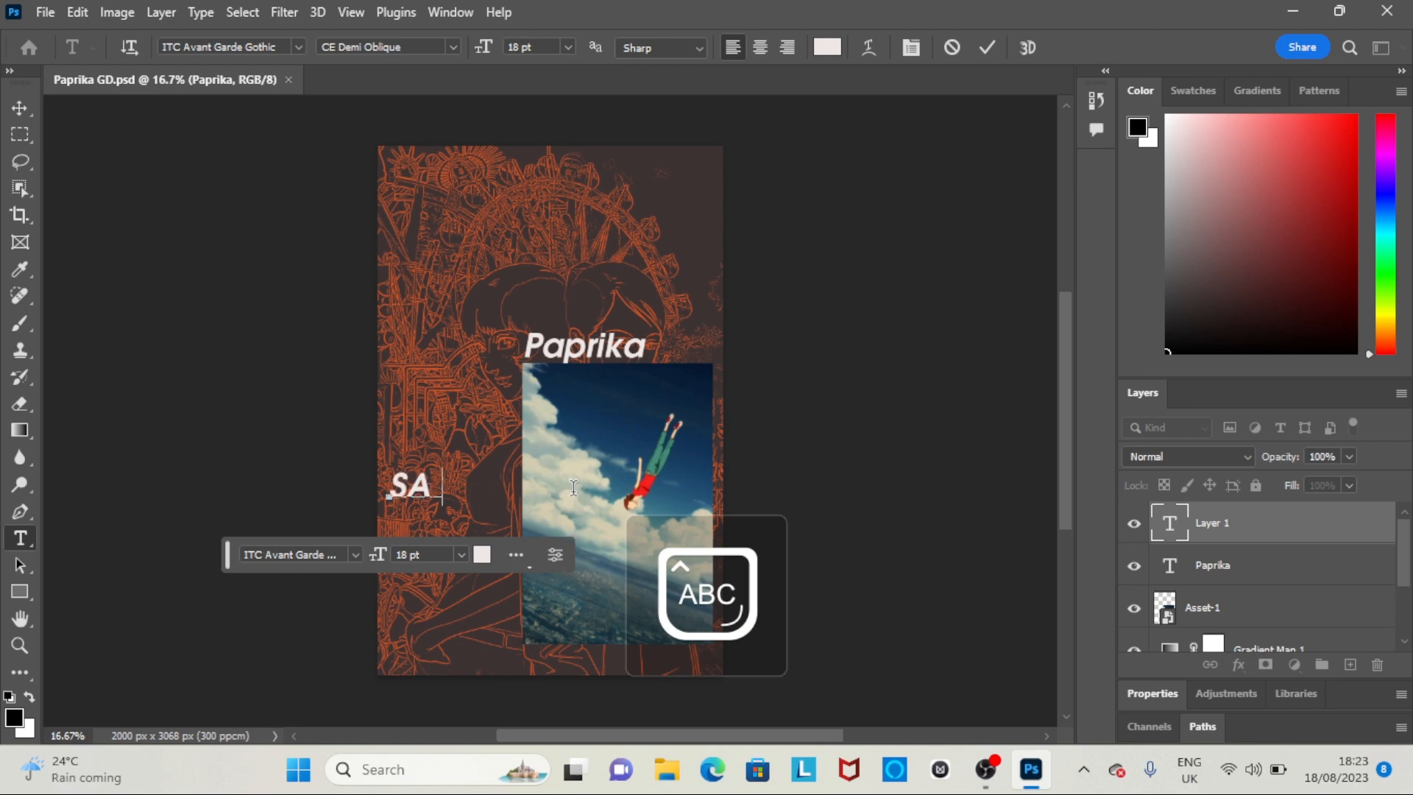
pyautogui.write('TOSHI')
pyautogui.press('capslock')
pyautogui.press('capslock')
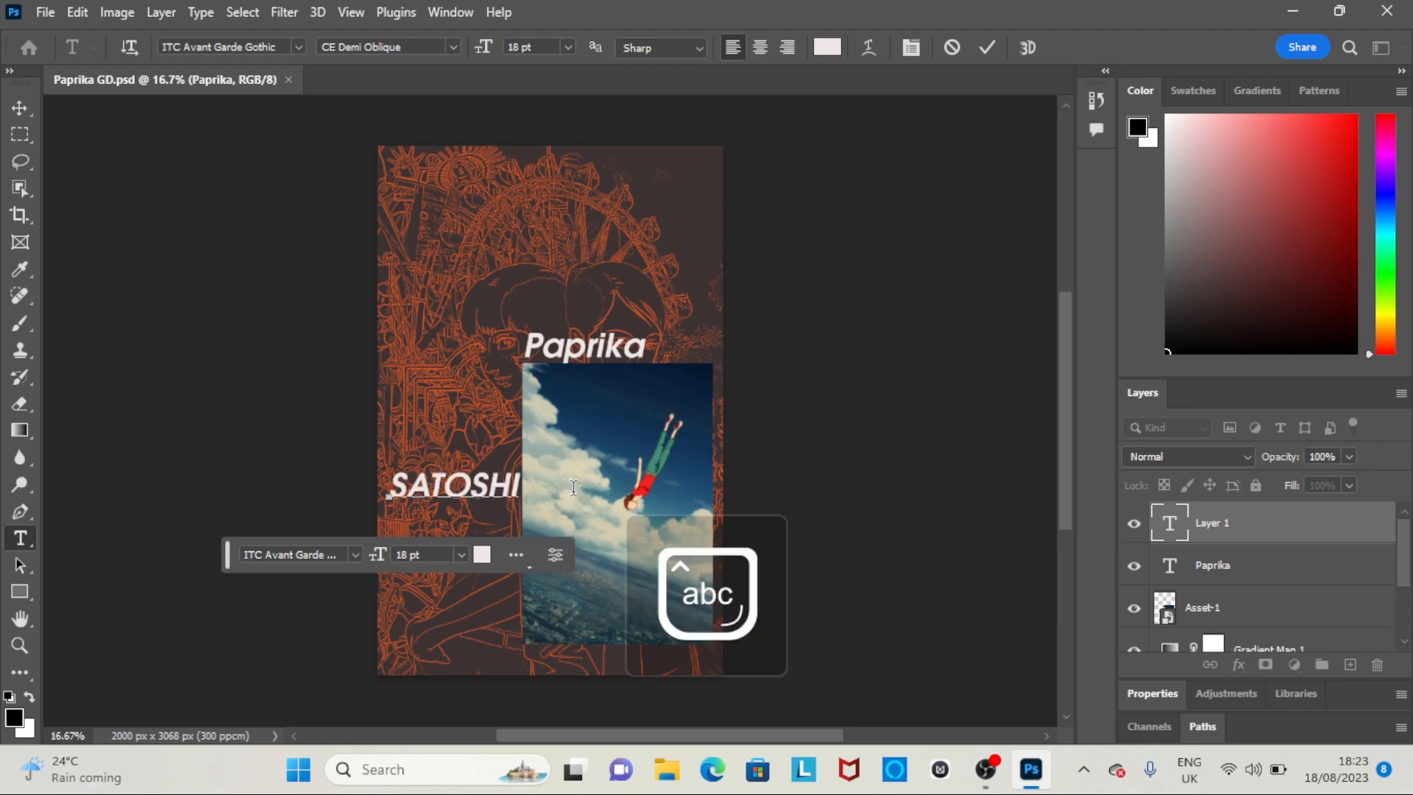
pyautogui.write('KON')
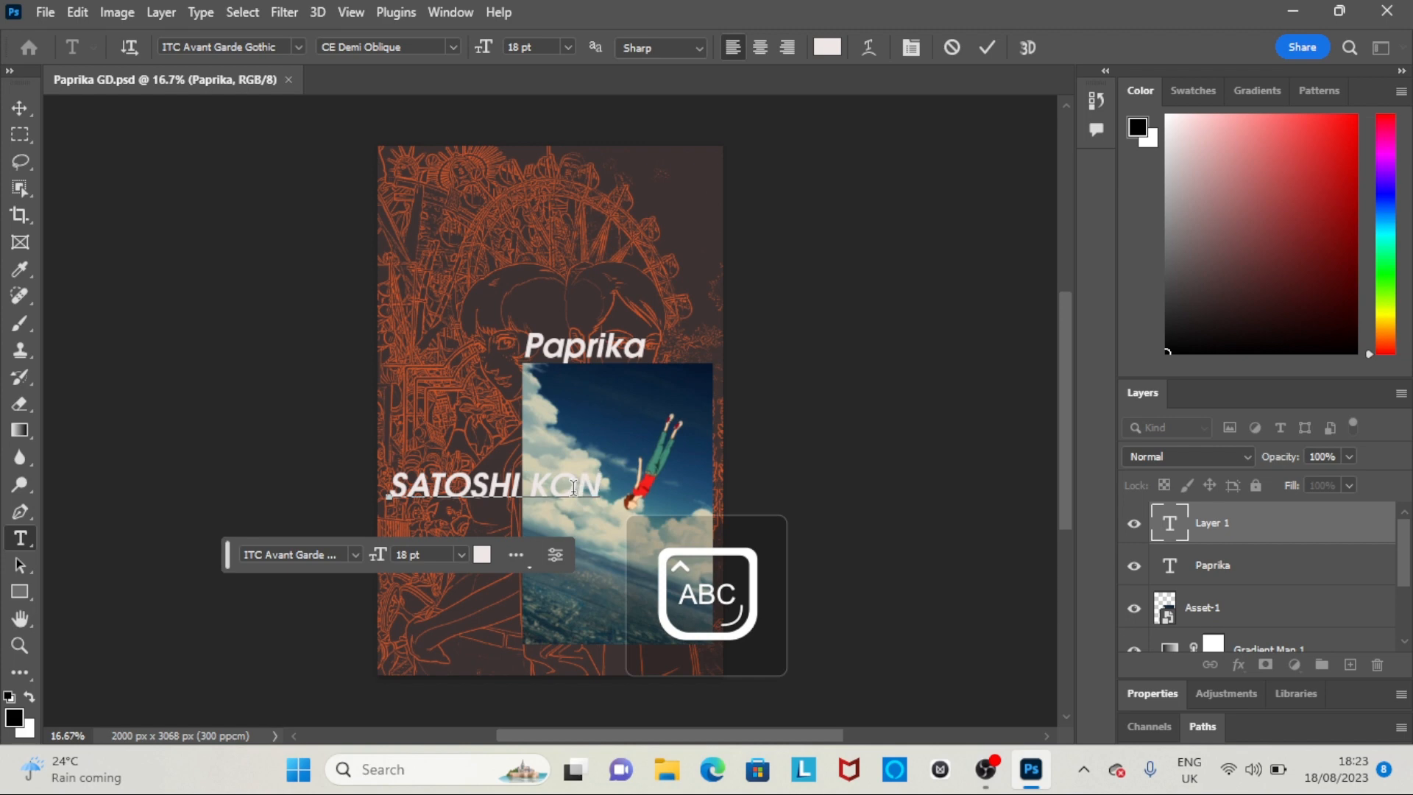
# Change the SATOSHI KON text's font to Akira Expanded Super Bold
pyautogui.click(355, 553)
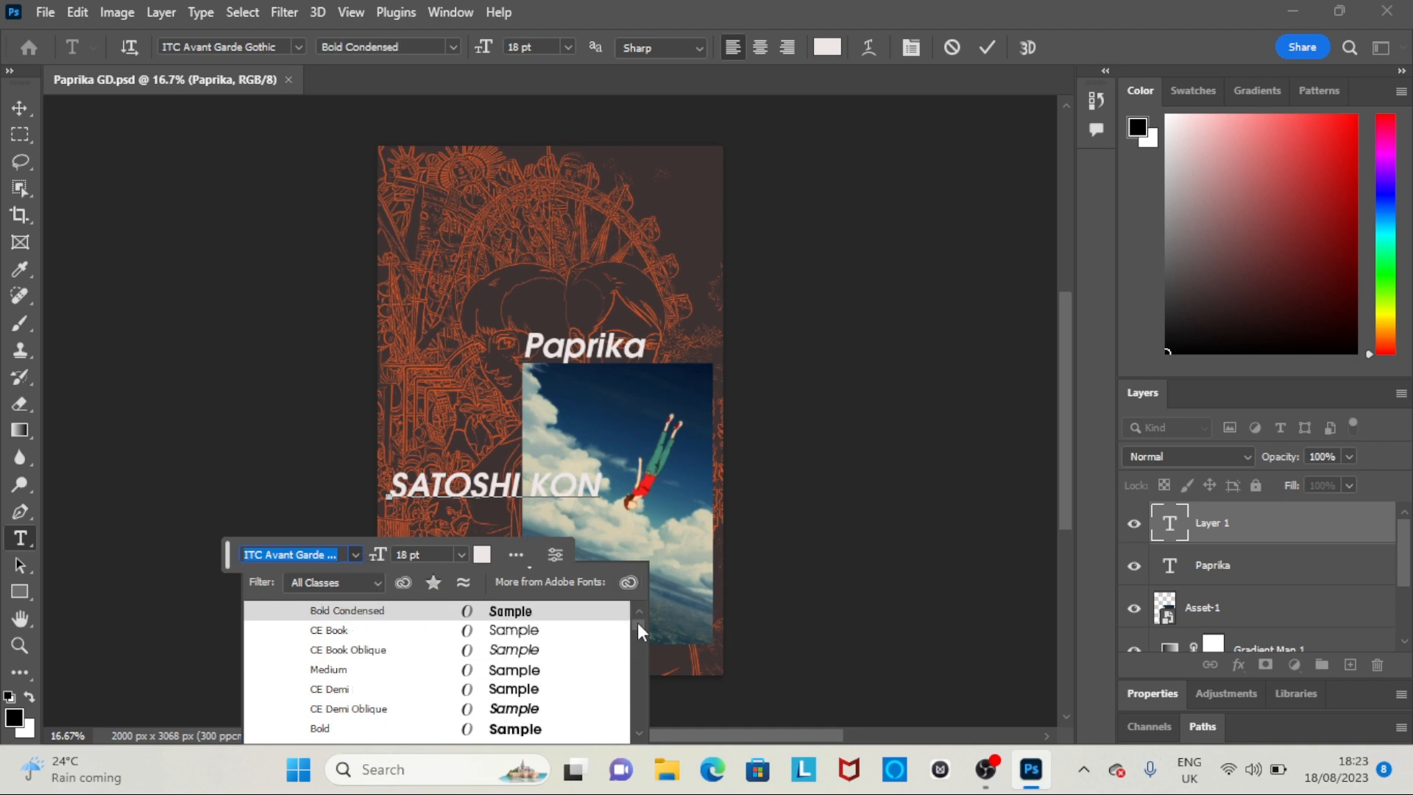
pyautogui.moveTo(638, 624)
pyautogui.mouseDown()
pyautogui.moveTo(639, 649)
pyautogui.moveTo(638, 625)
pyautogui.mouseUp()
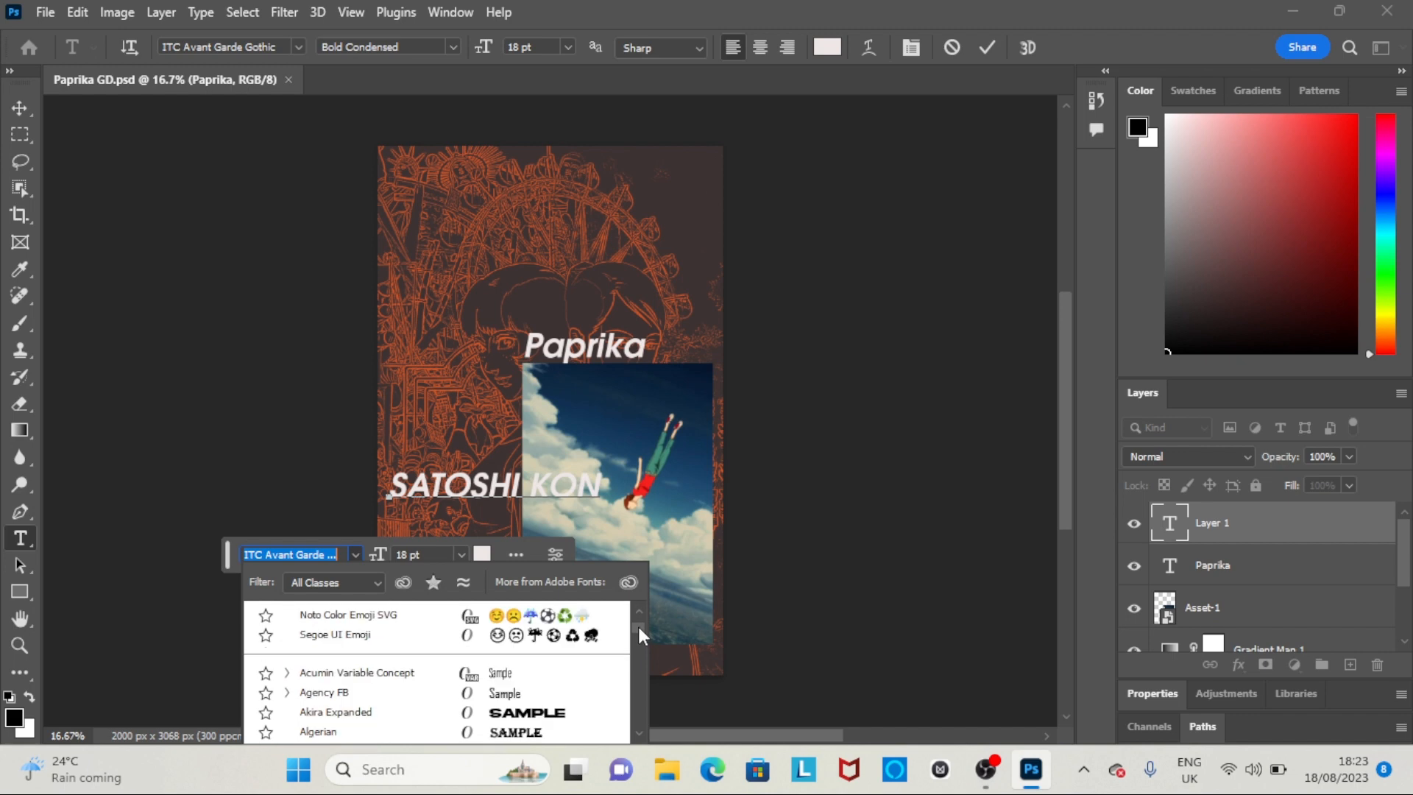
pyautogui.click(566, 711)
pyautogui.moveTo(600, 487); pyautogui.dragTo(369, 493)
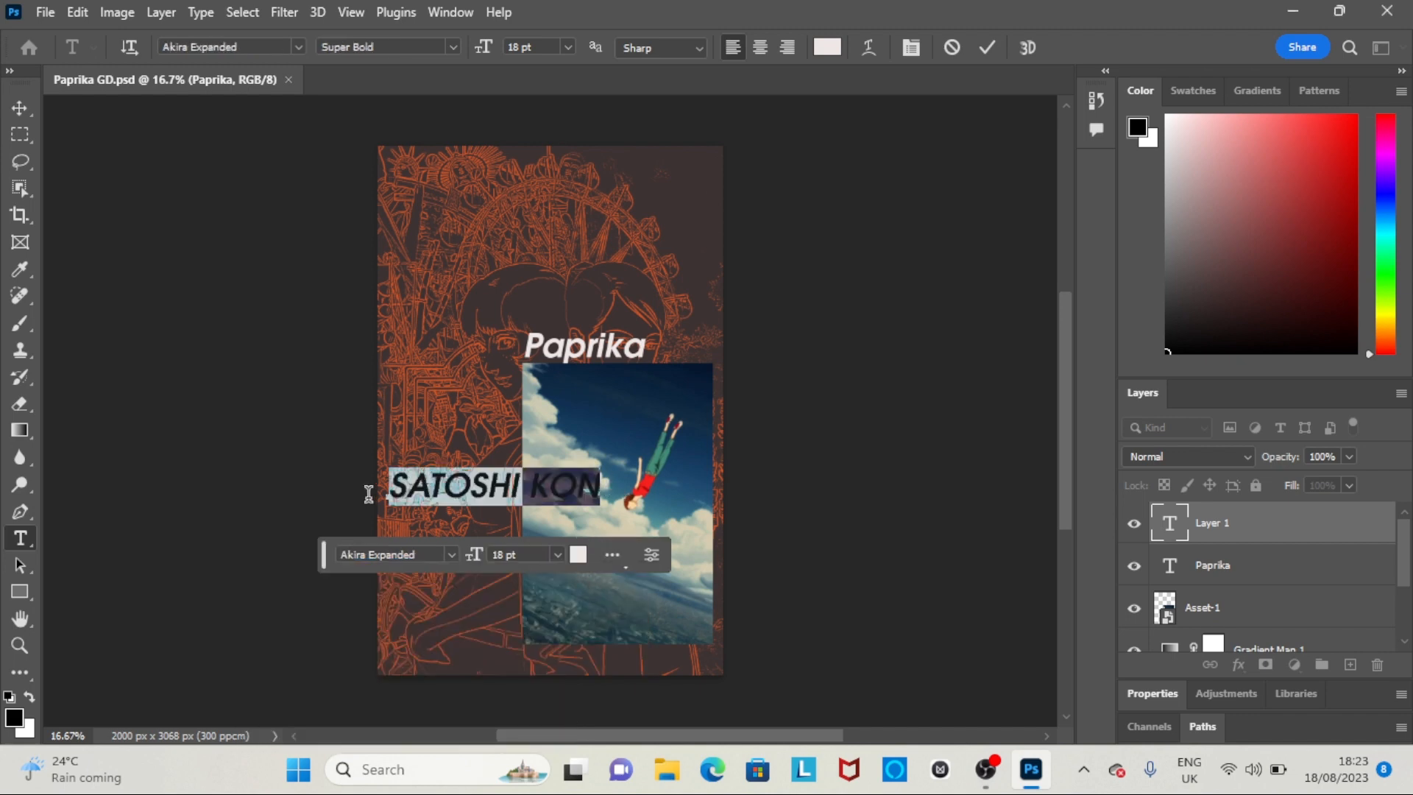
pyautogui.click(401, 554)
pyautogui.click(450, 554)
pyautogui.write('aki')
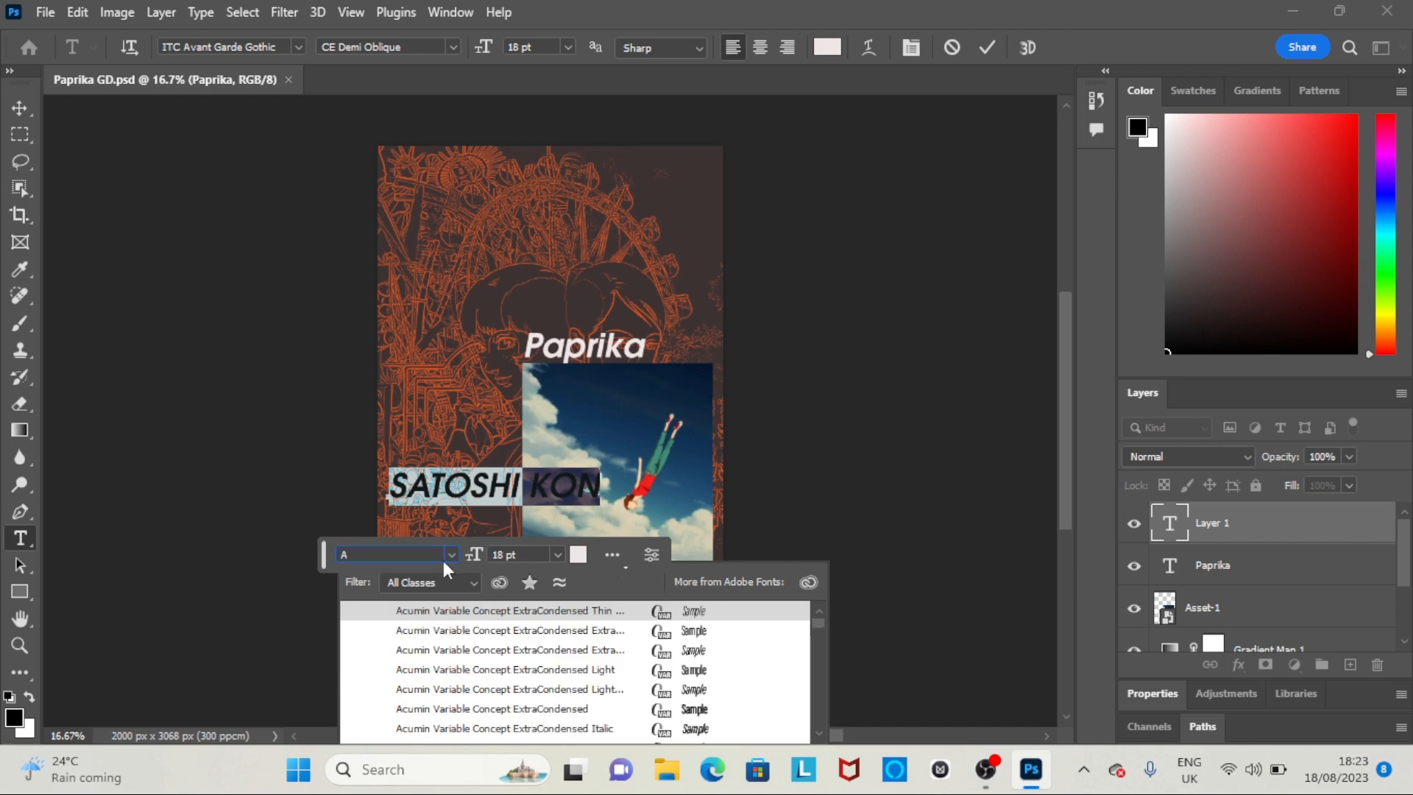
pyautogui.click(478, 611)
pyautogui.click(479, 615)
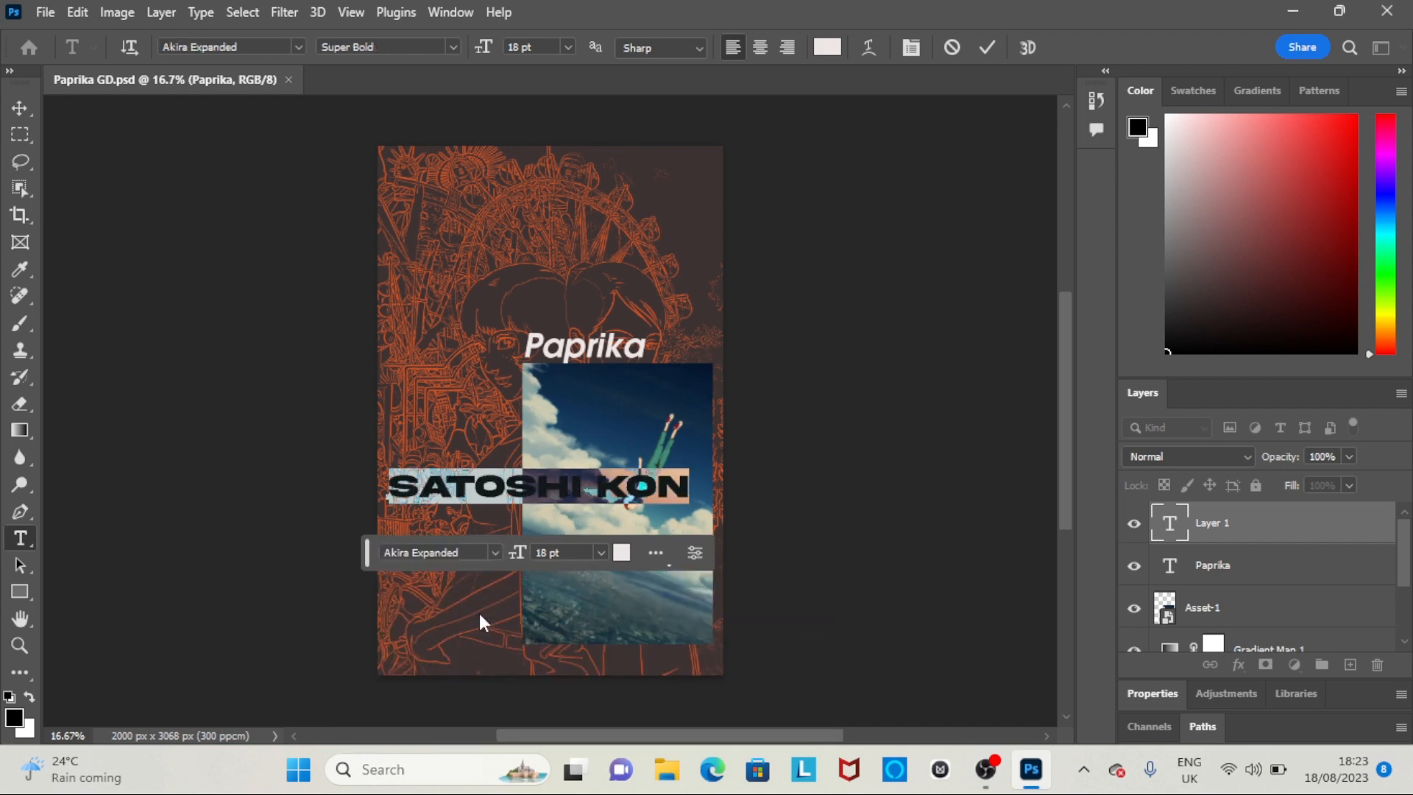
# Enlarge the SATOSHI KON text to a font size of 36 pt
pyautogui.click(604, 550)
pyautogui.click(579, 505)
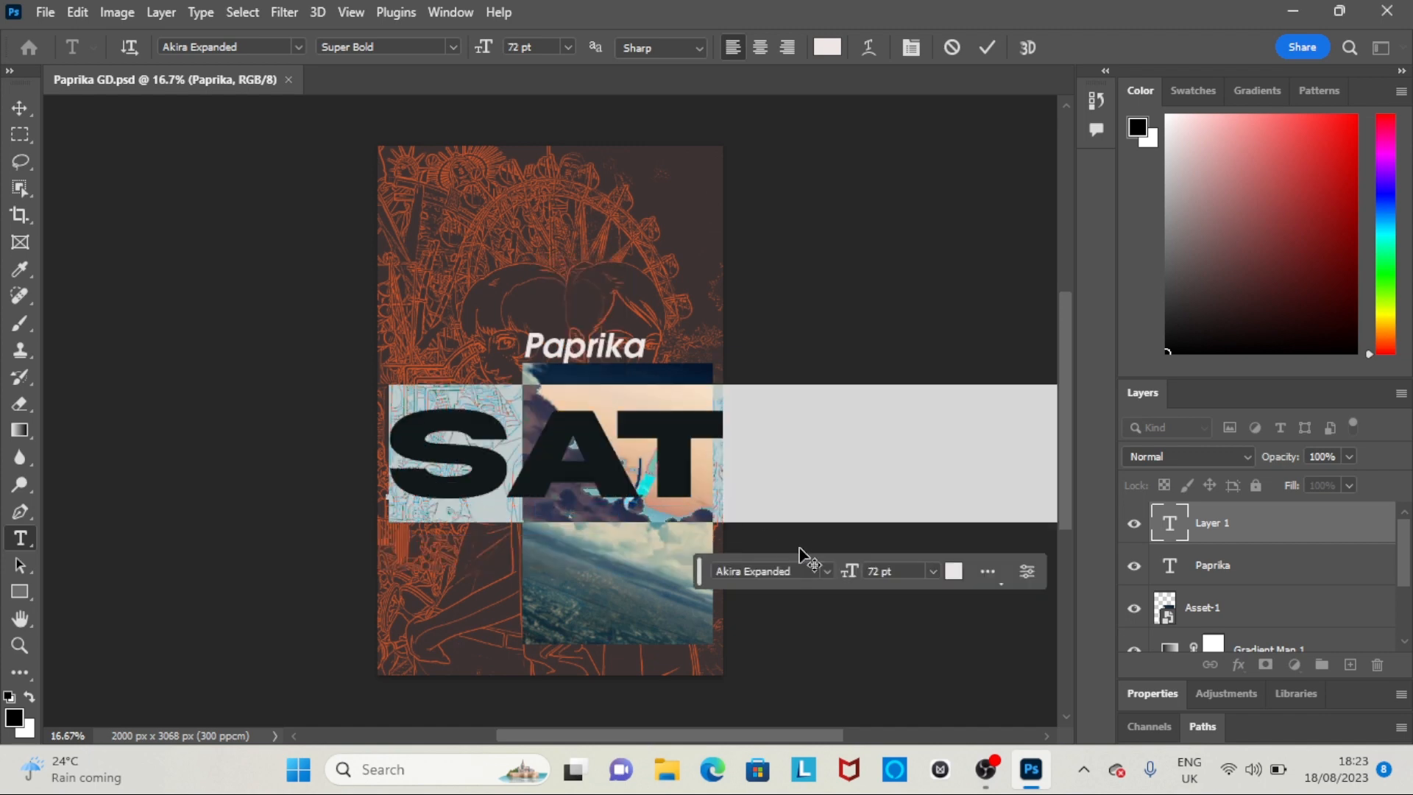
pyautogui.click(932, 571)
pyautogui.click(908, 478)
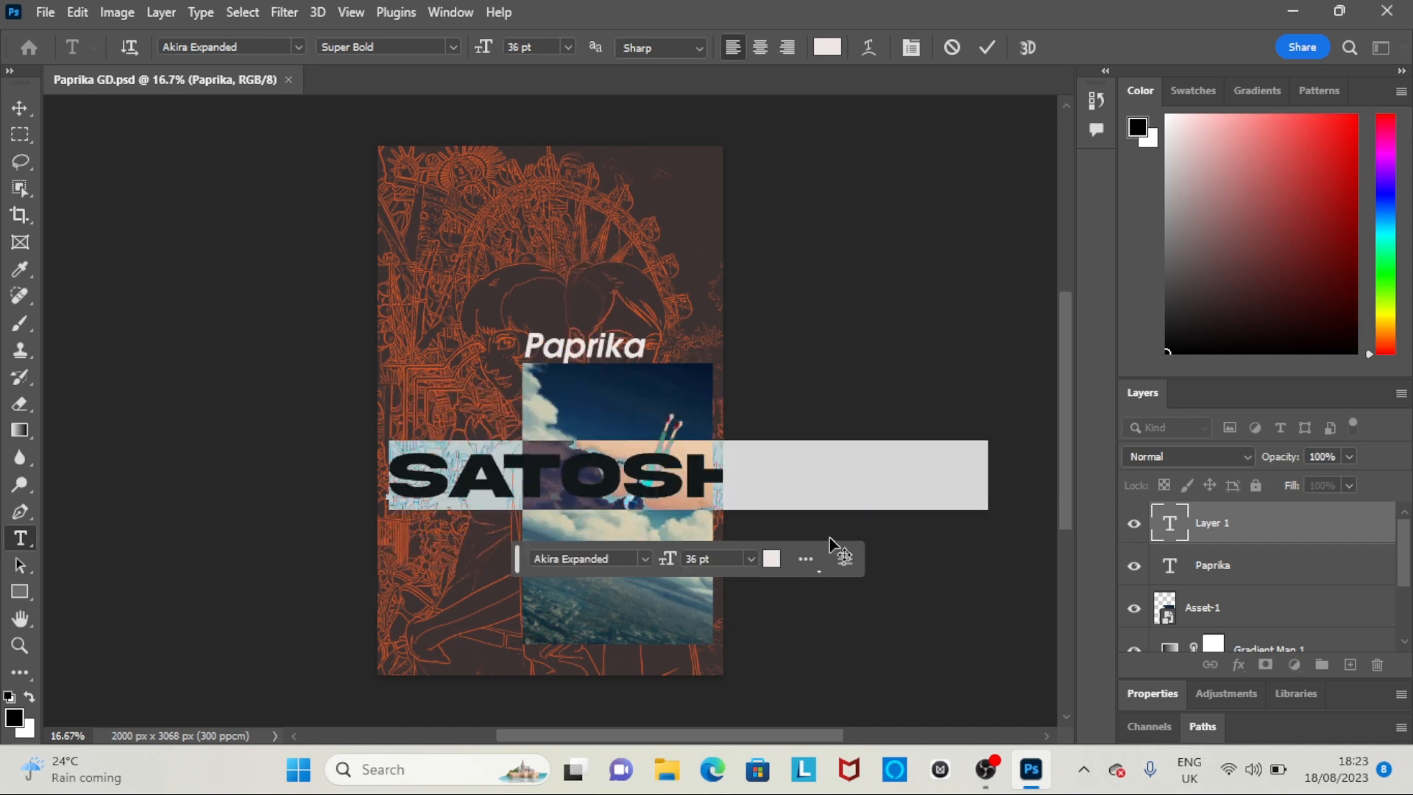
# Reduce the SATOSHI KON text's font size to 30 pt and commit the edit
pyautogui.click(749, 559)
pyautogui.click(725, 442)
pyautogui.click(702, 556)
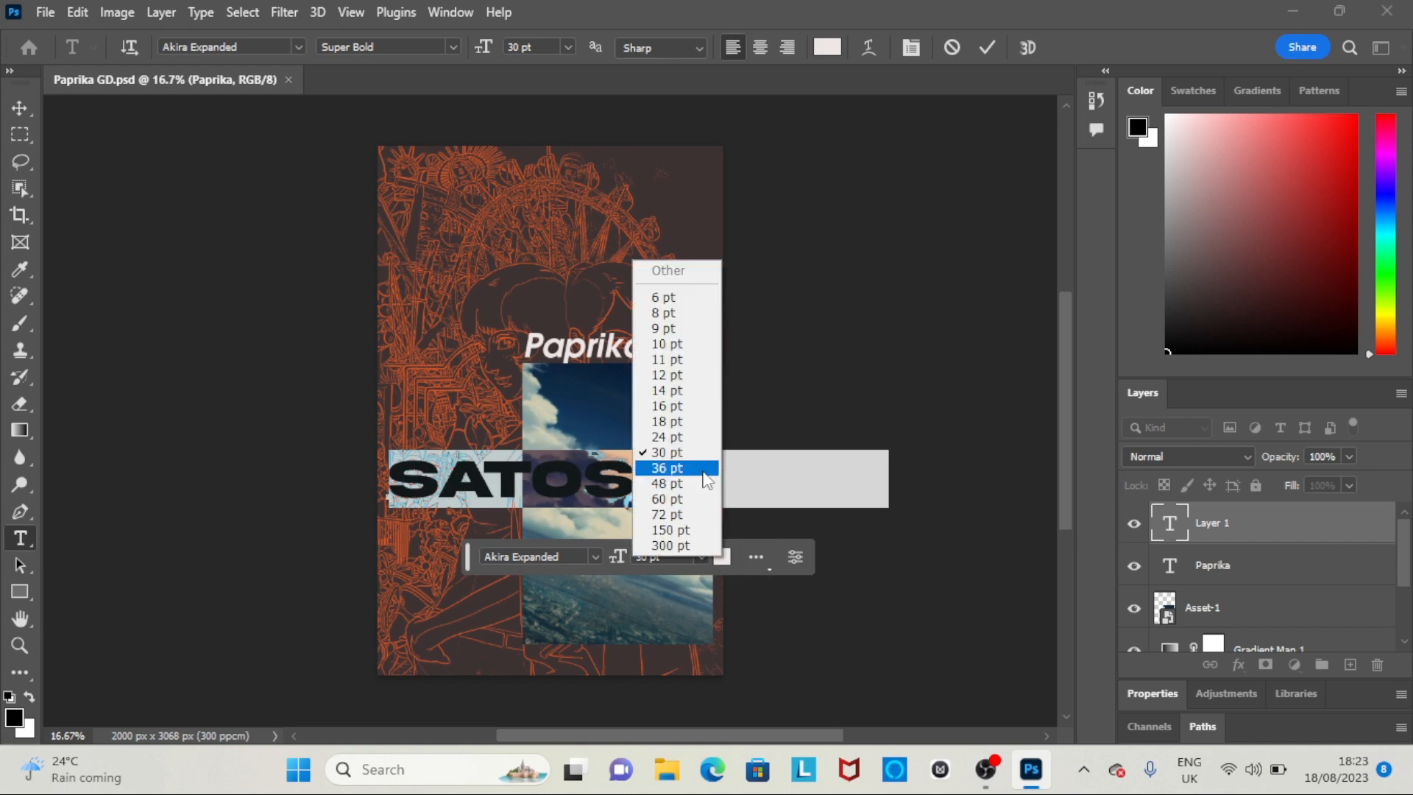
pyautogui.click(681, 441)
pyautogui.click(651, 553)
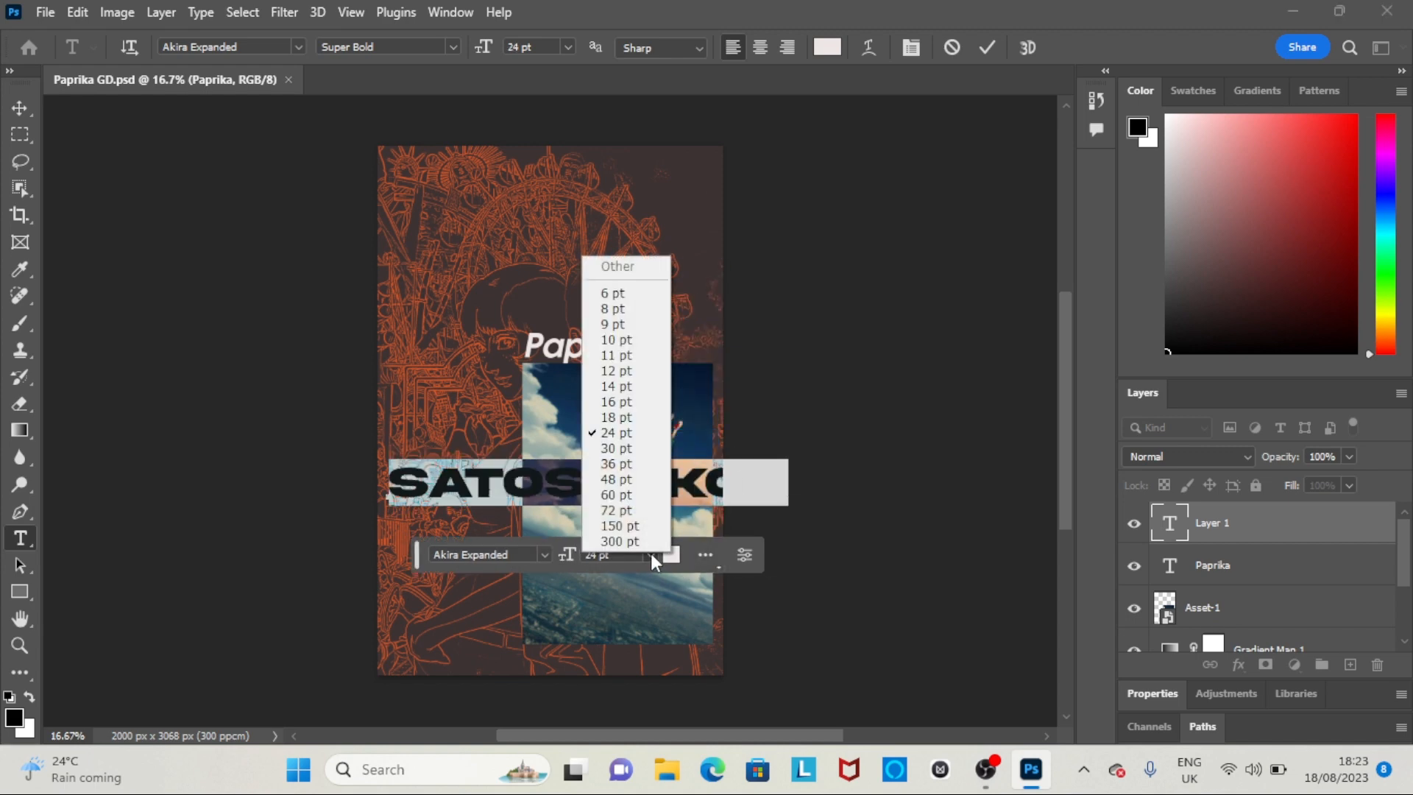
pyautogui.click(629, 443)
pyautogui.click(601, 553)
pyautogui.click(582, 446)
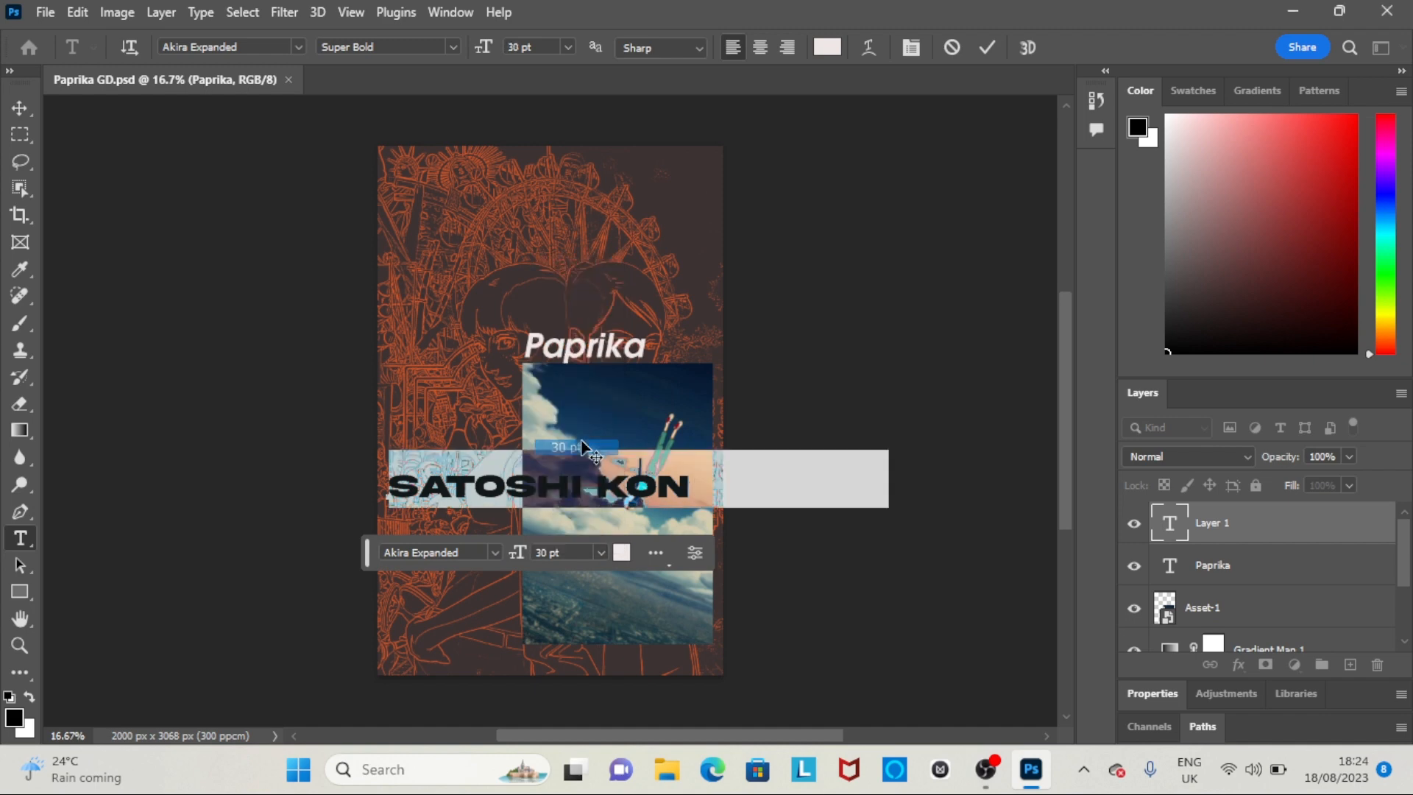
pyautogui.click(20, 109)
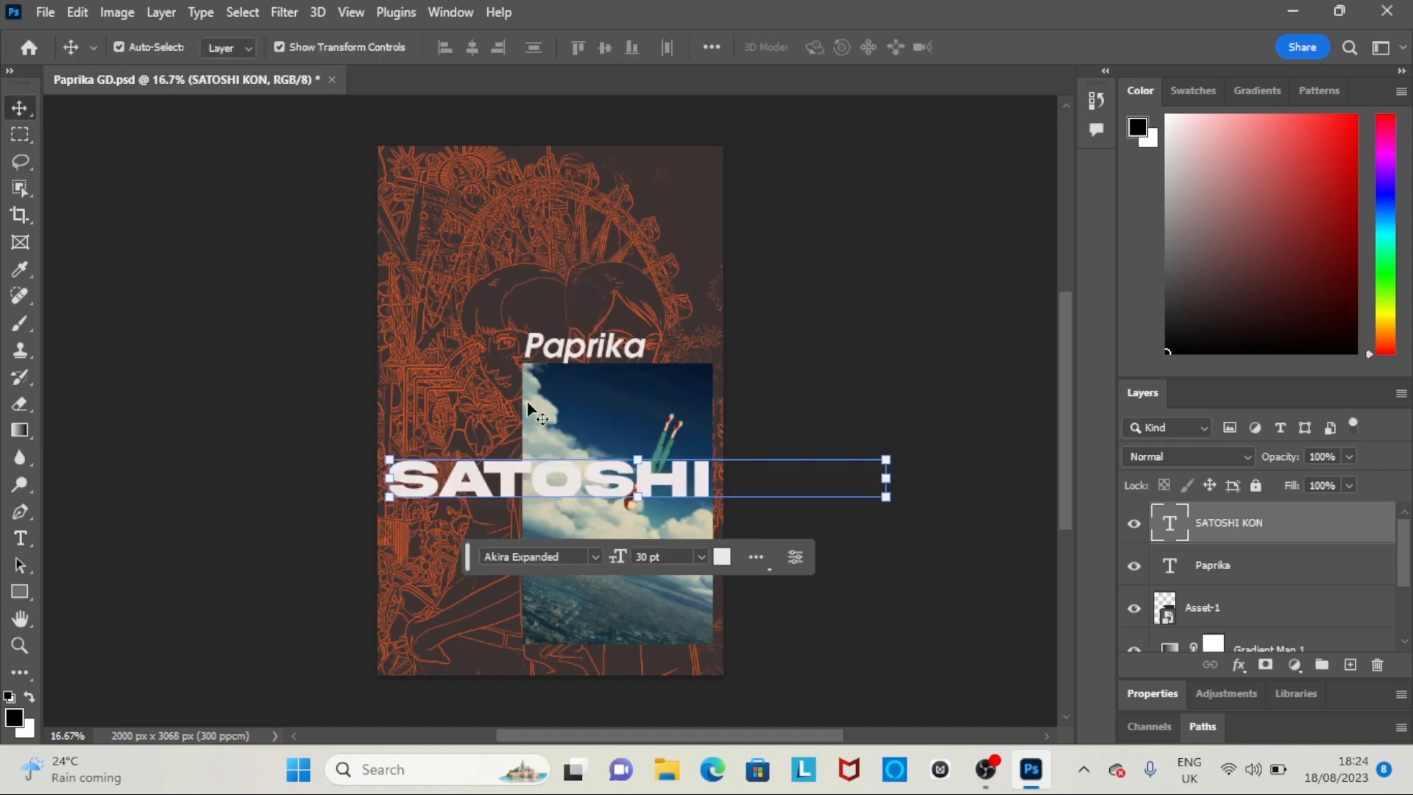
# Rotate the SATOSHI KON text about 90° counterclockwise and place it vertically near the poster's left edge
pyautogui.moveTo(892, 450); pyautogui.dragTo(597, 294)
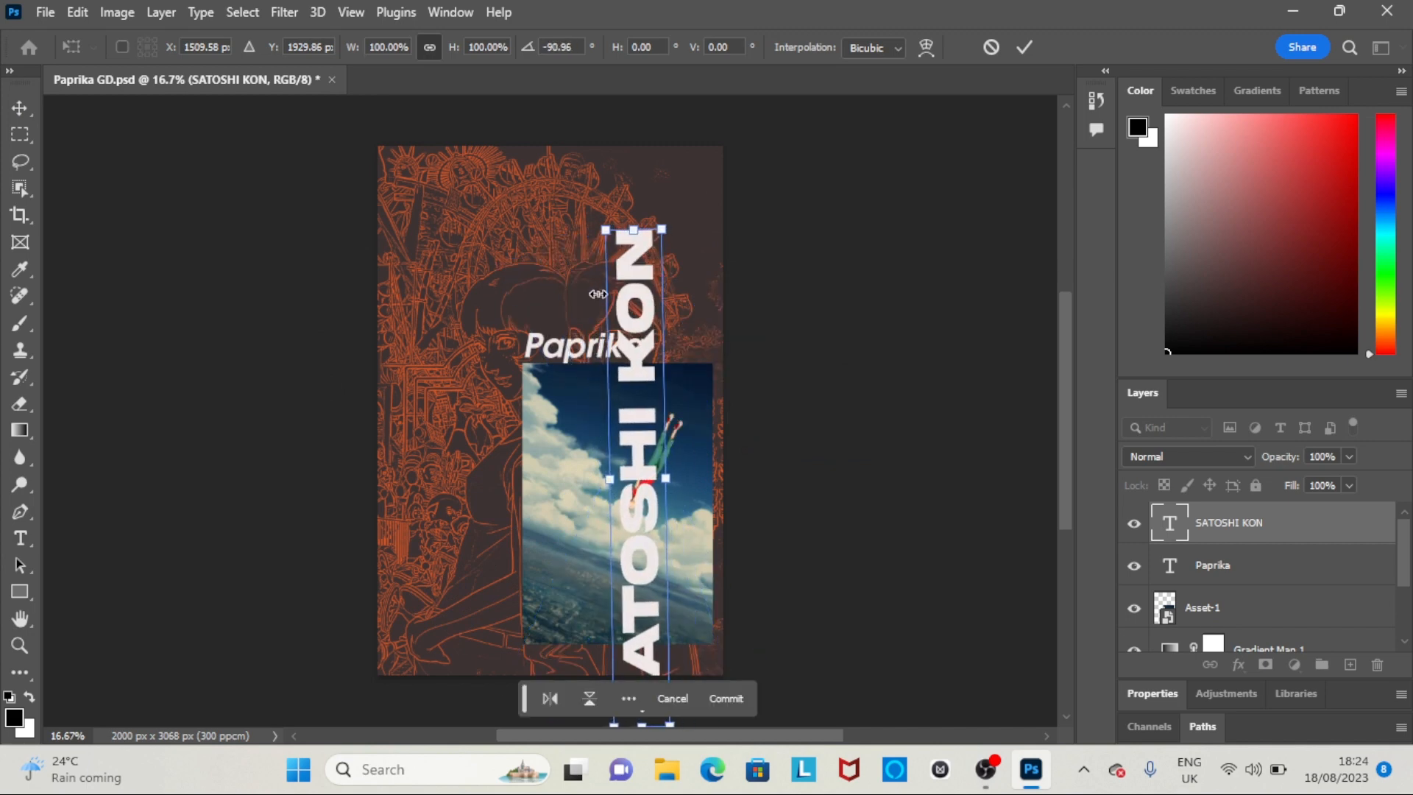
pyautogui.moveTo(642, 482); pyautogui.dragTo(475, 412)
pyautogui.moveTo(466, 143); pyautogui.dragTo(468, 140)
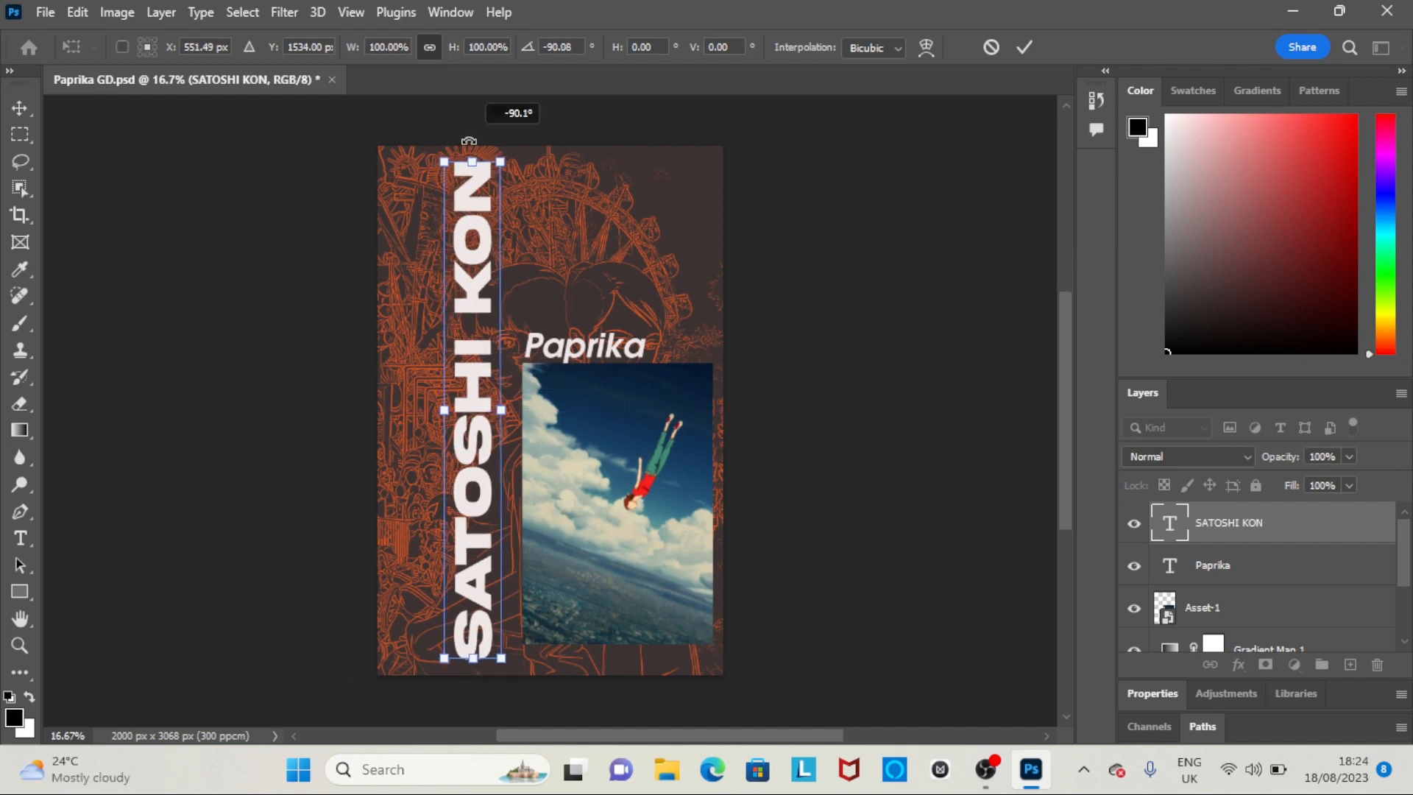
pyautogui.moveTo(469, 140); pyautogui.dragTo(470, 140)
pyautogui.moveTo(477, 312); pyautogui.dragTo(448, 296)
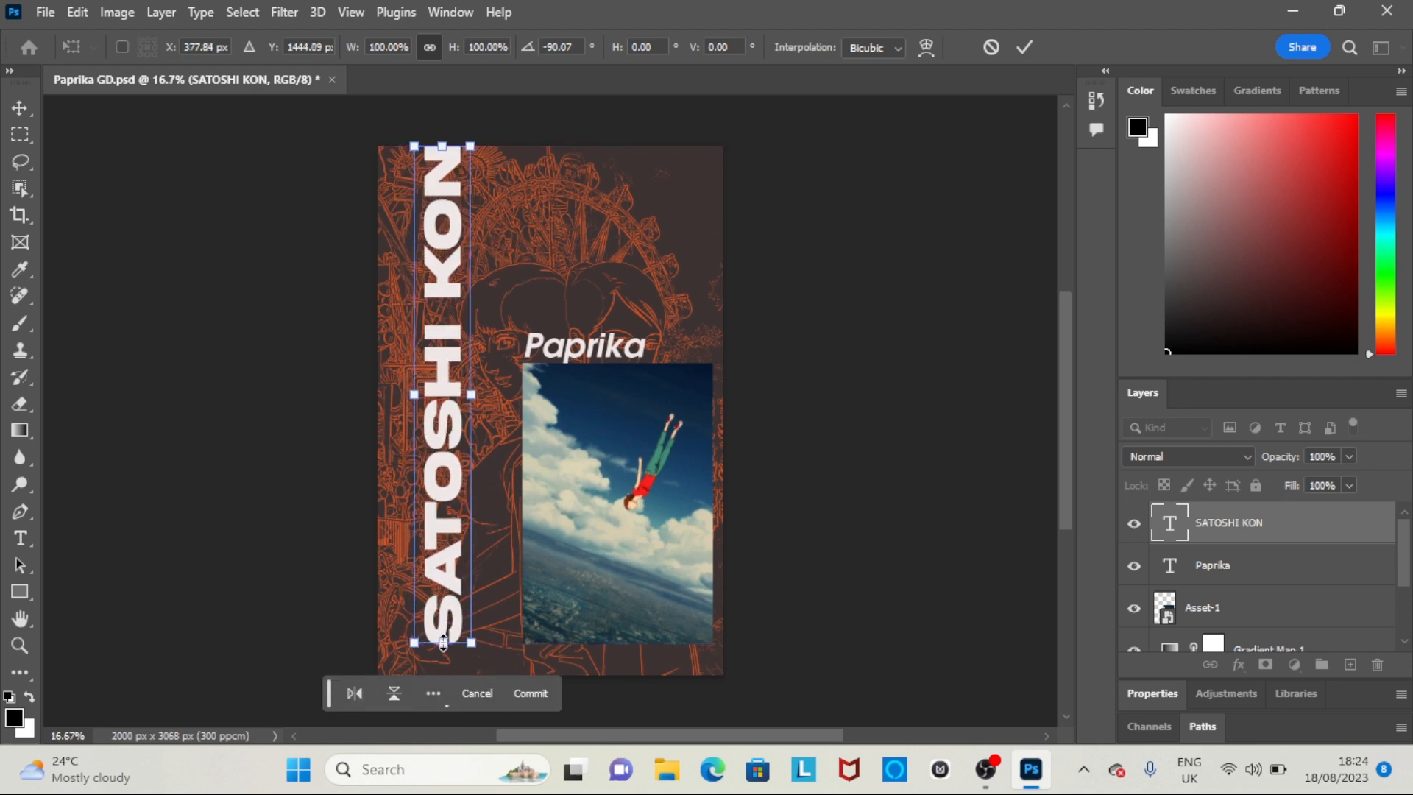
# Scale the vertical SATOSHI KON text down to about 77% and reposition it beside the poster's left edge
pyautogui.moveTo(443, 642); pyautogui.dragTo(442, 560)
pyautogui.moveTo(446, 445)
pyautogui.mouseDown()
pyautogui.moveTo(430, 471)
pyautogui.moveTo(426, 442)
pyautogui.moveTo(433, 462)
pyautogui.mouseUp()
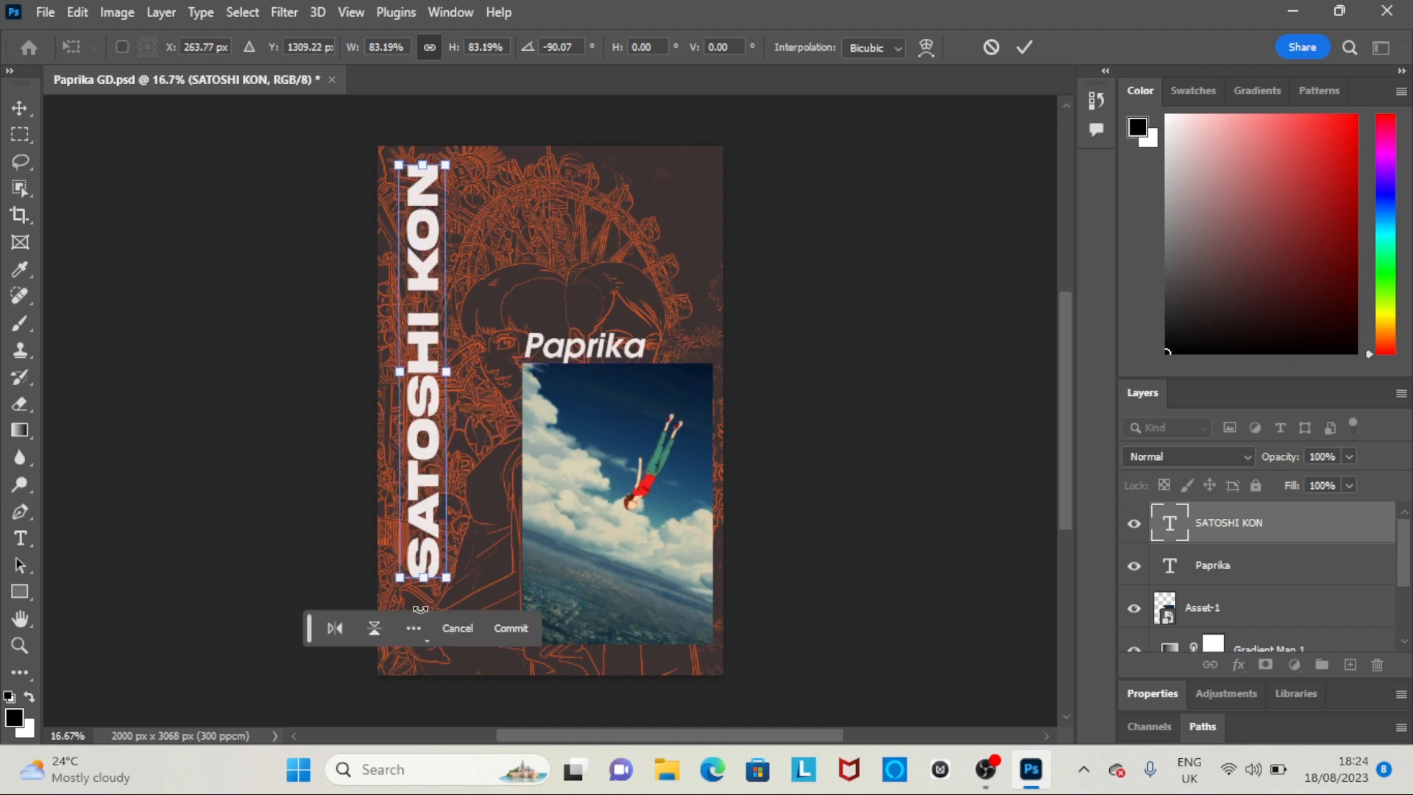
pyautogui.moveTo(423, 575); pyautogui.dragTo(422, 546)
pyautogui.moveTo(436, 489); pyautogui.dragTo(433, 517)
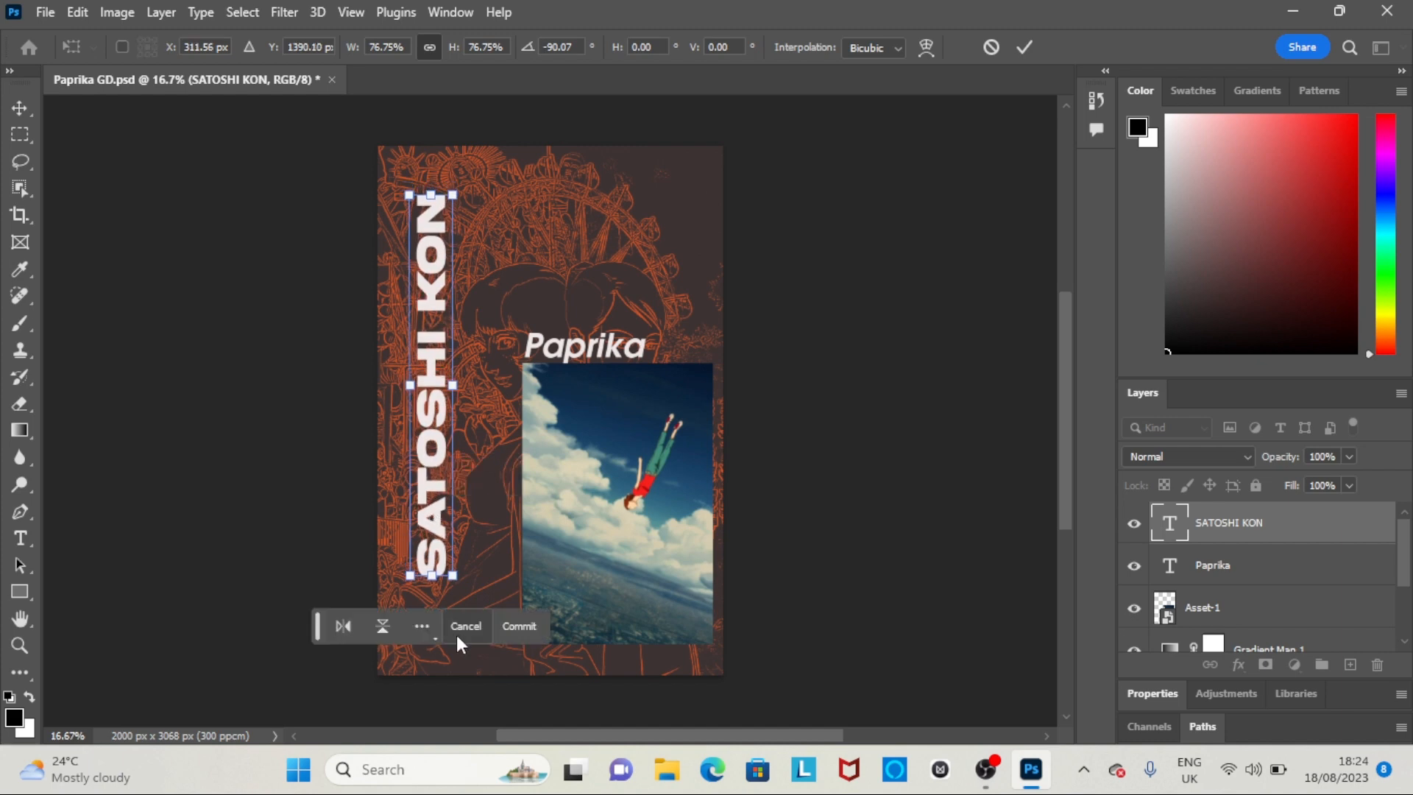
# Try horizontal and vertical flips on the vertical SATOSHI KON text and enlarge it to about 89%
pyautogui.click(421, 623)
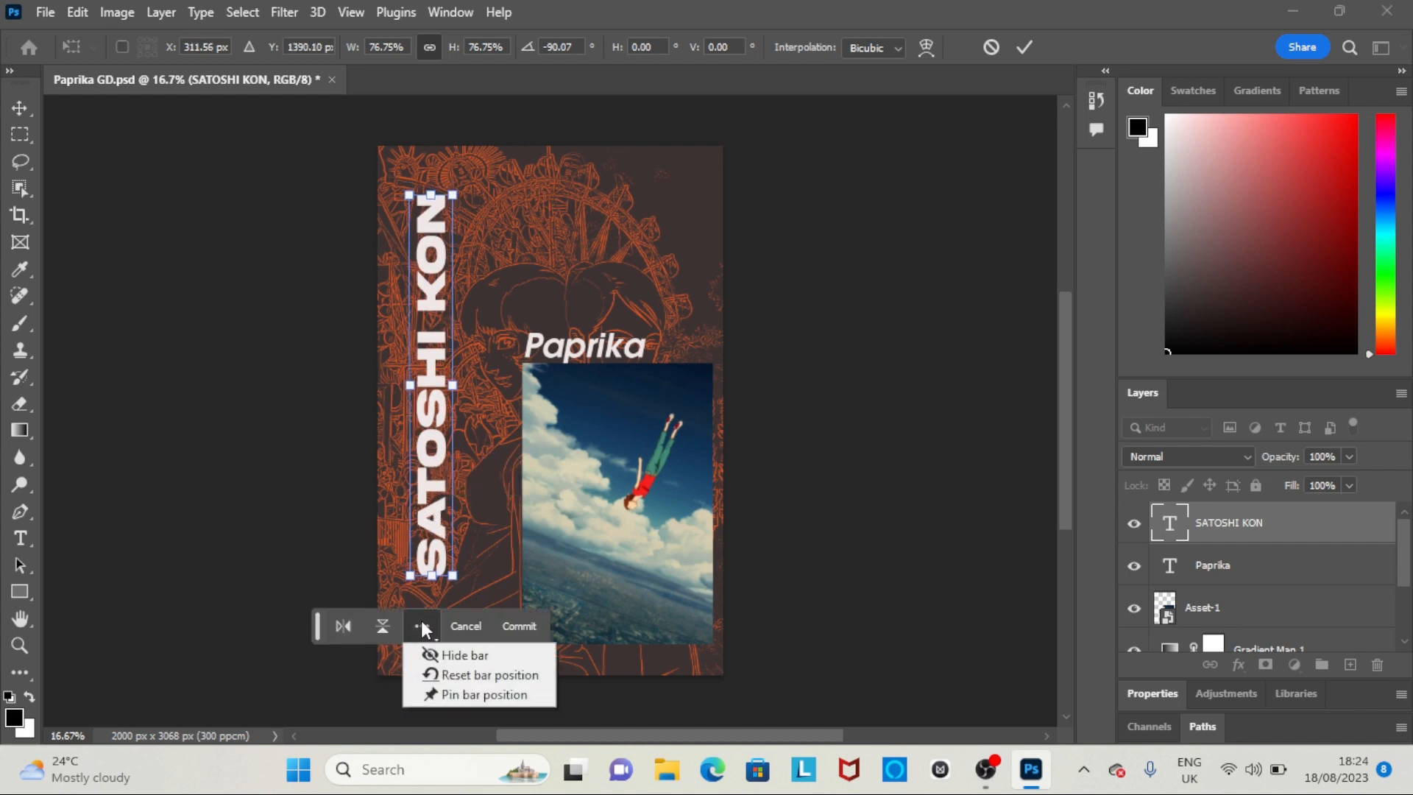
pyautogui.click(421, 623)
pyautogui.click(343, 628)
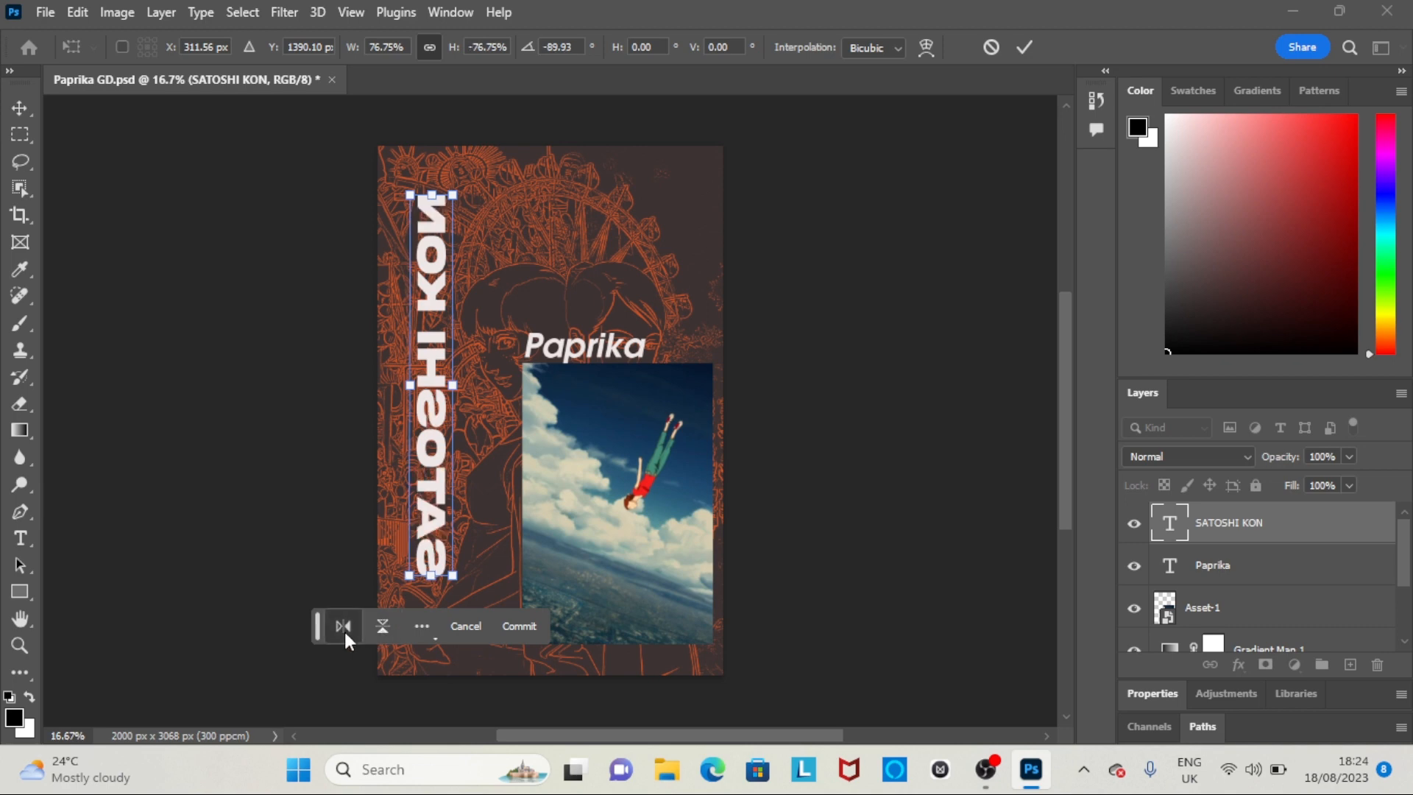
pyautogui.click(343, 629)
pyautogui.click(383, 626)
pyautogui.click(385, 624)
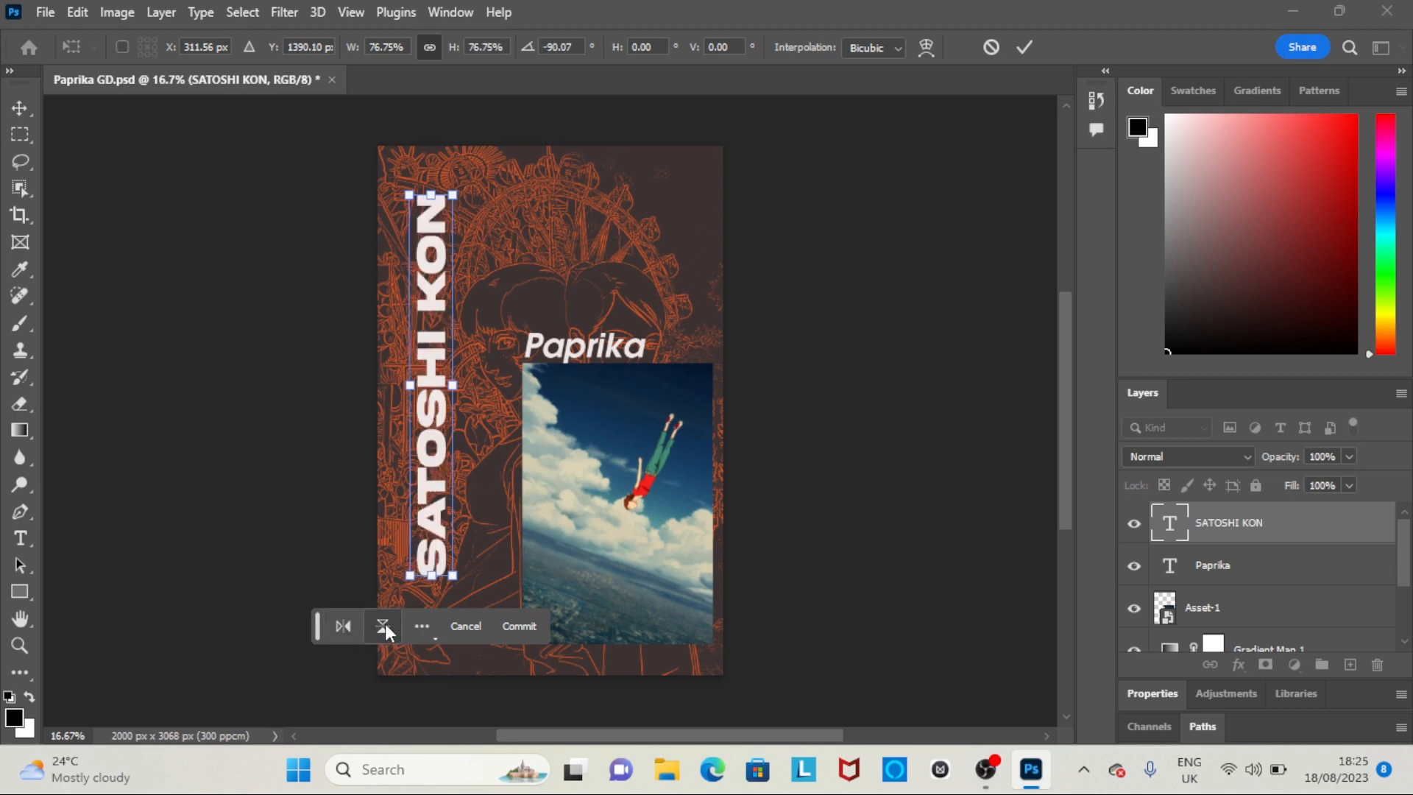
pyautogui.click(387, 624)
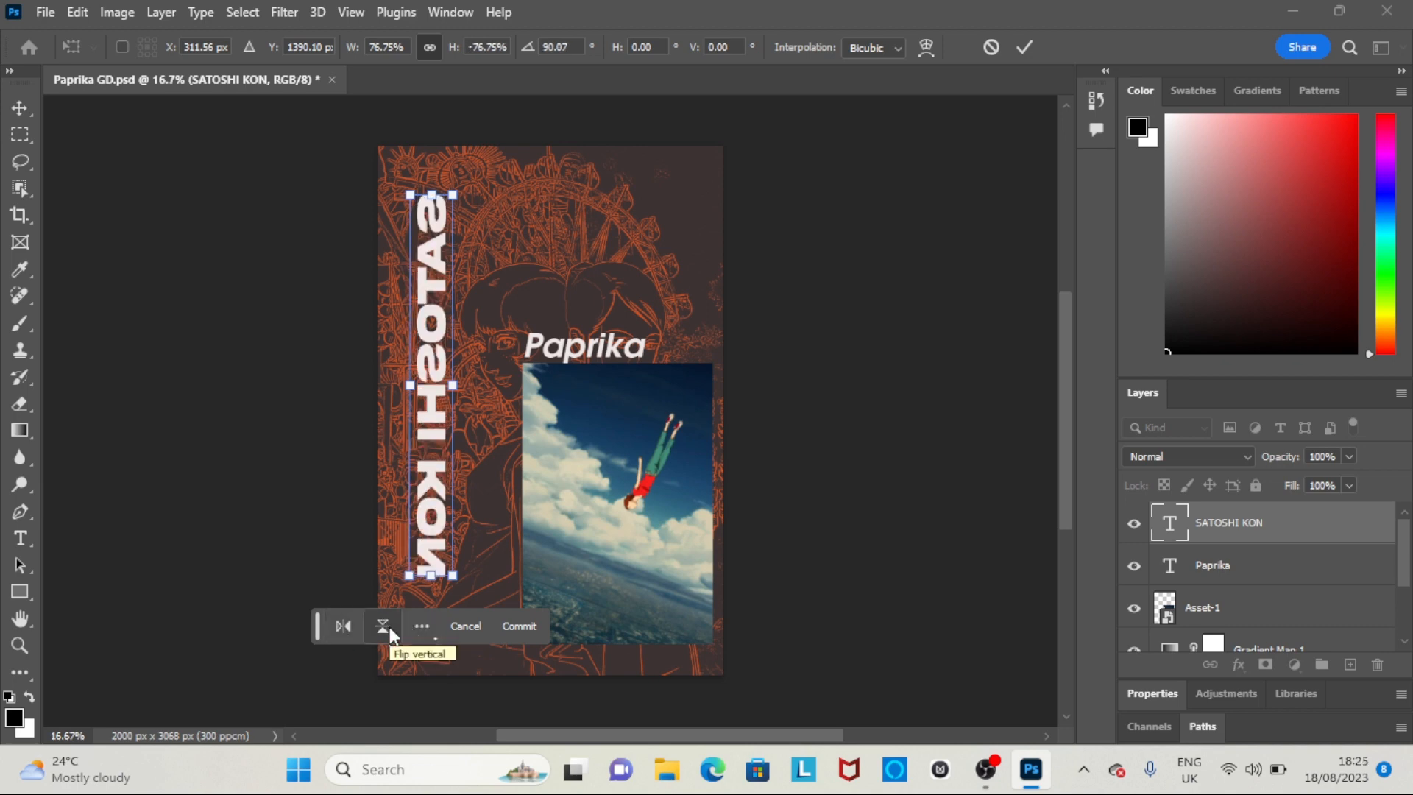
pyautogui.click(377, 624)
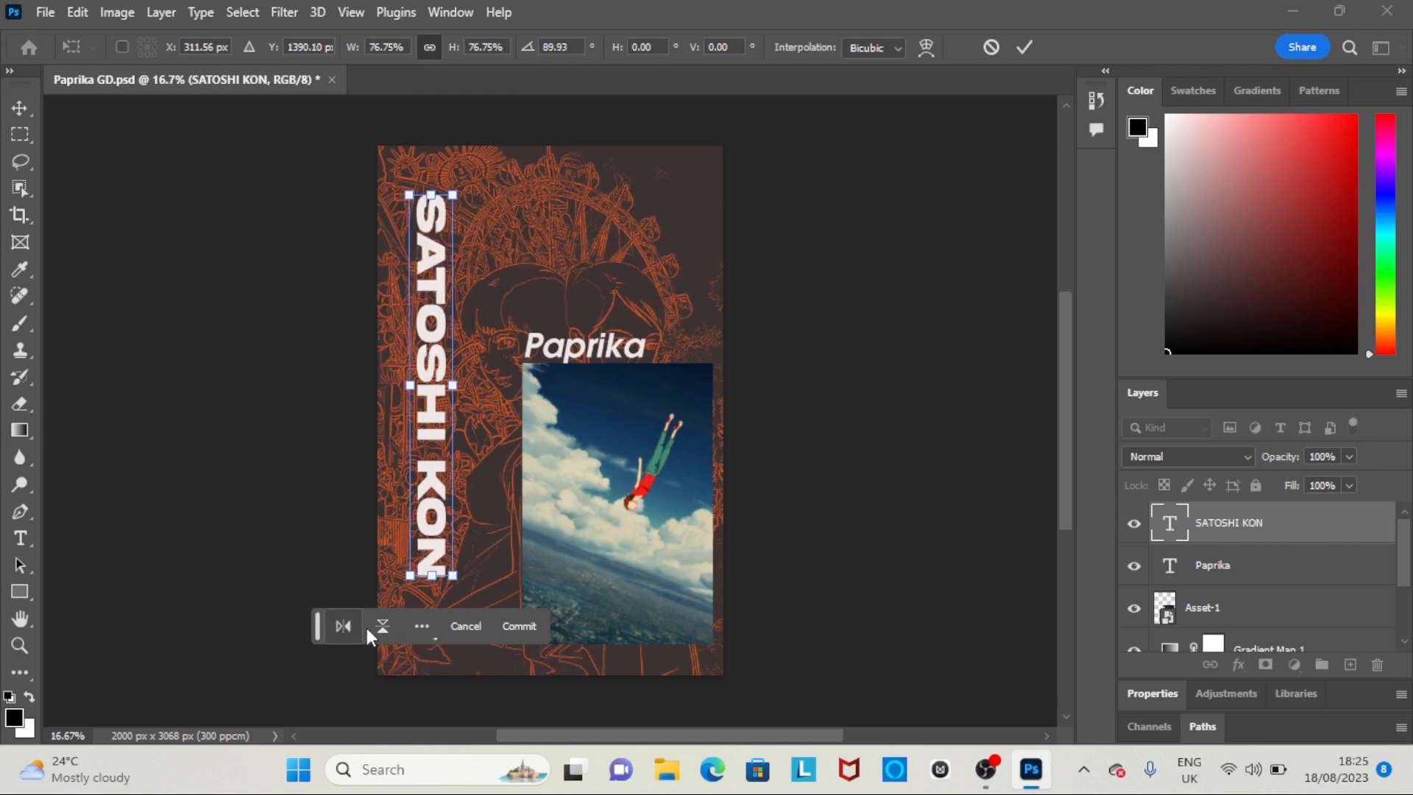
pyautogui.click(368, 630)
pyautogui.click(369, 631)
pyautogui.click(335, 628)
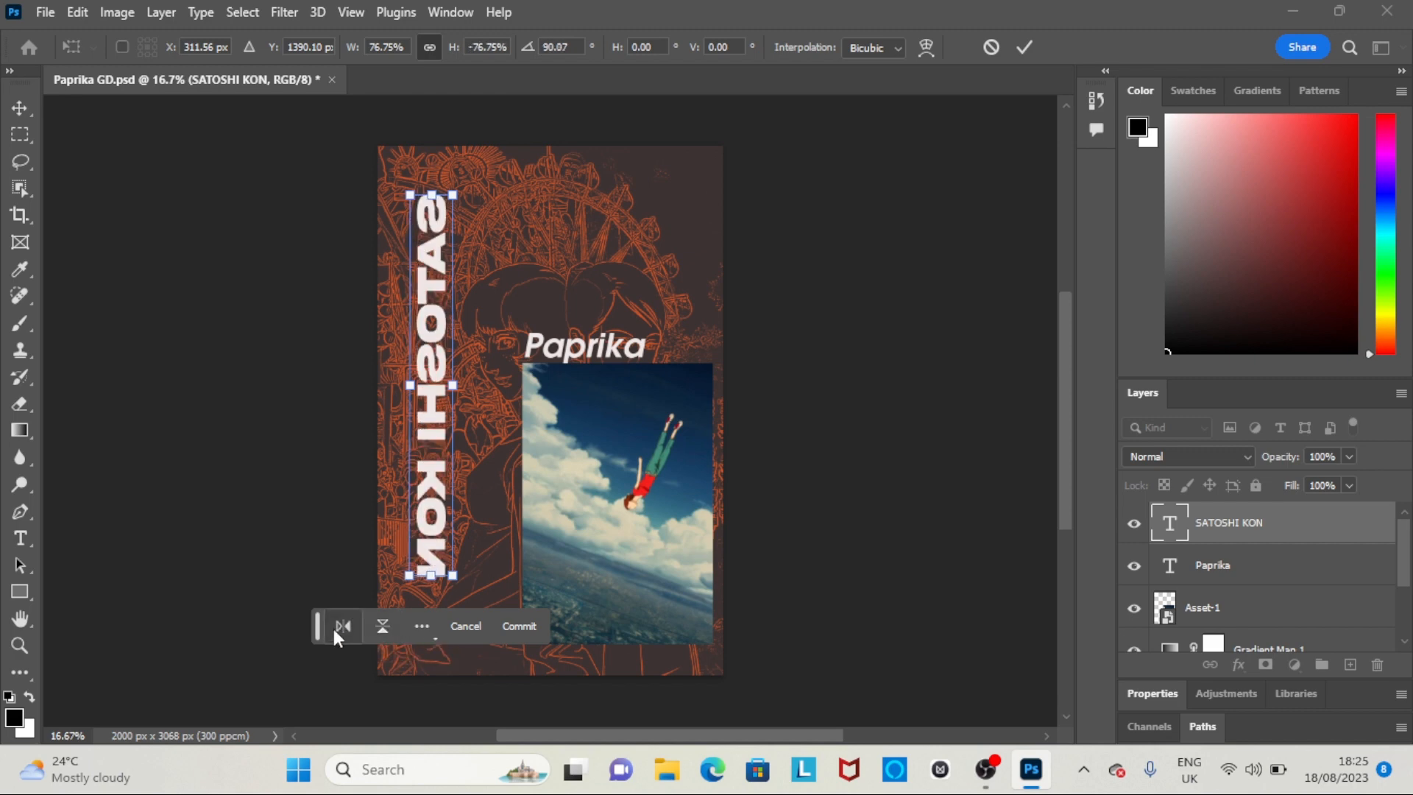
pyautogui.click(333, 629)
pyautogui.click(381, 626)
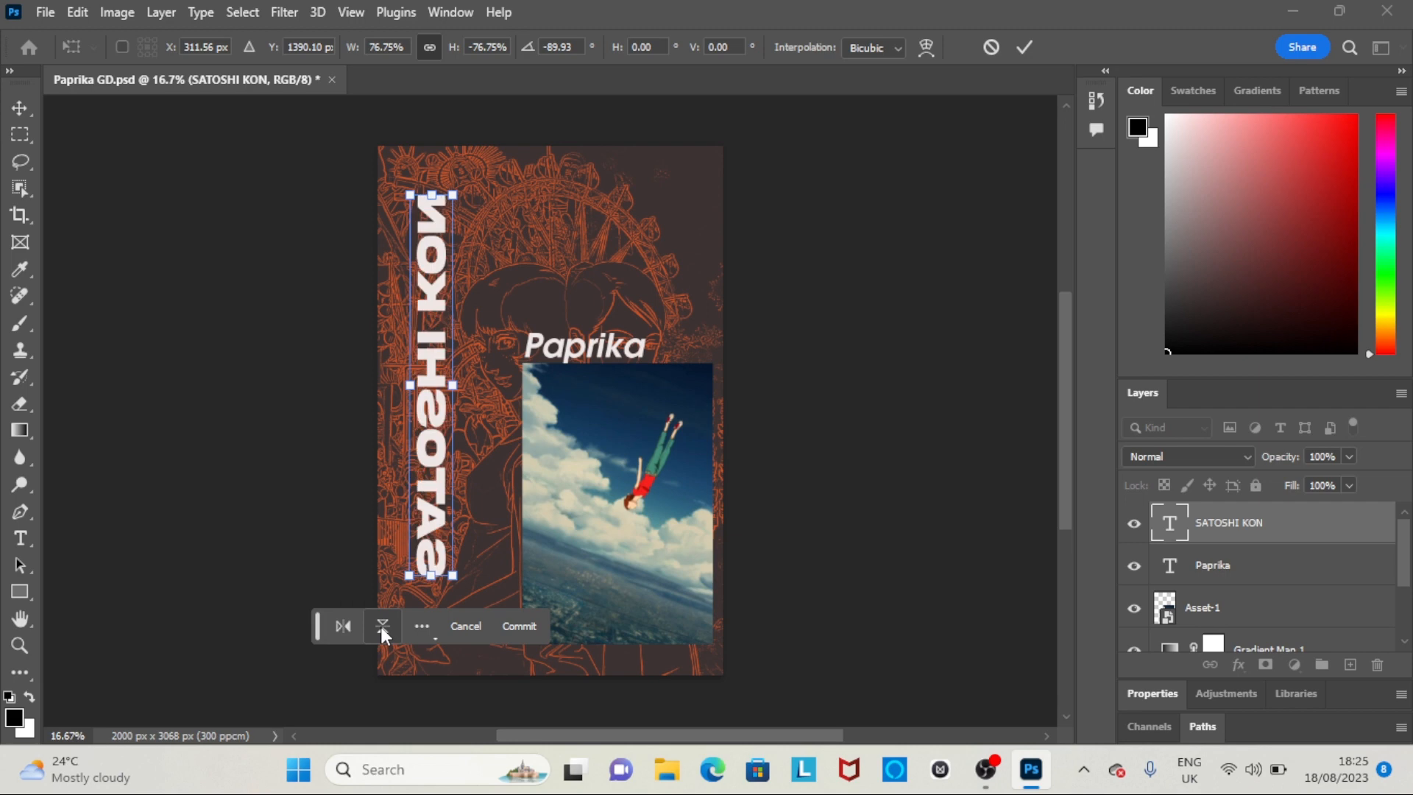
pyautogui.click(382, 625)
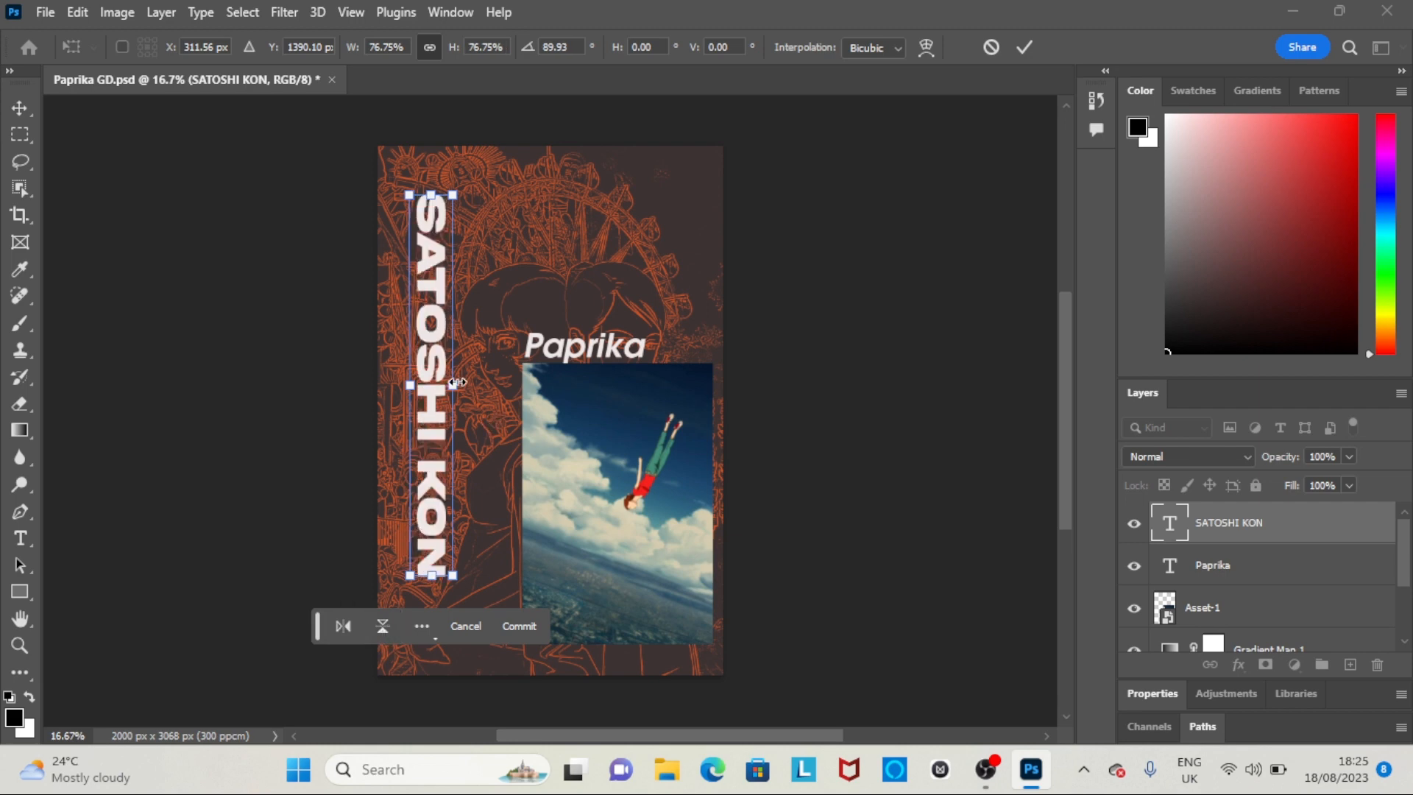
pyautogui.moveTo(456, 382)
pyautogui.mouseDown()
pyautogui.moveTo(473, 355)
pyautogui.moveTo(465, 377)
pyautogui.mouseUp()
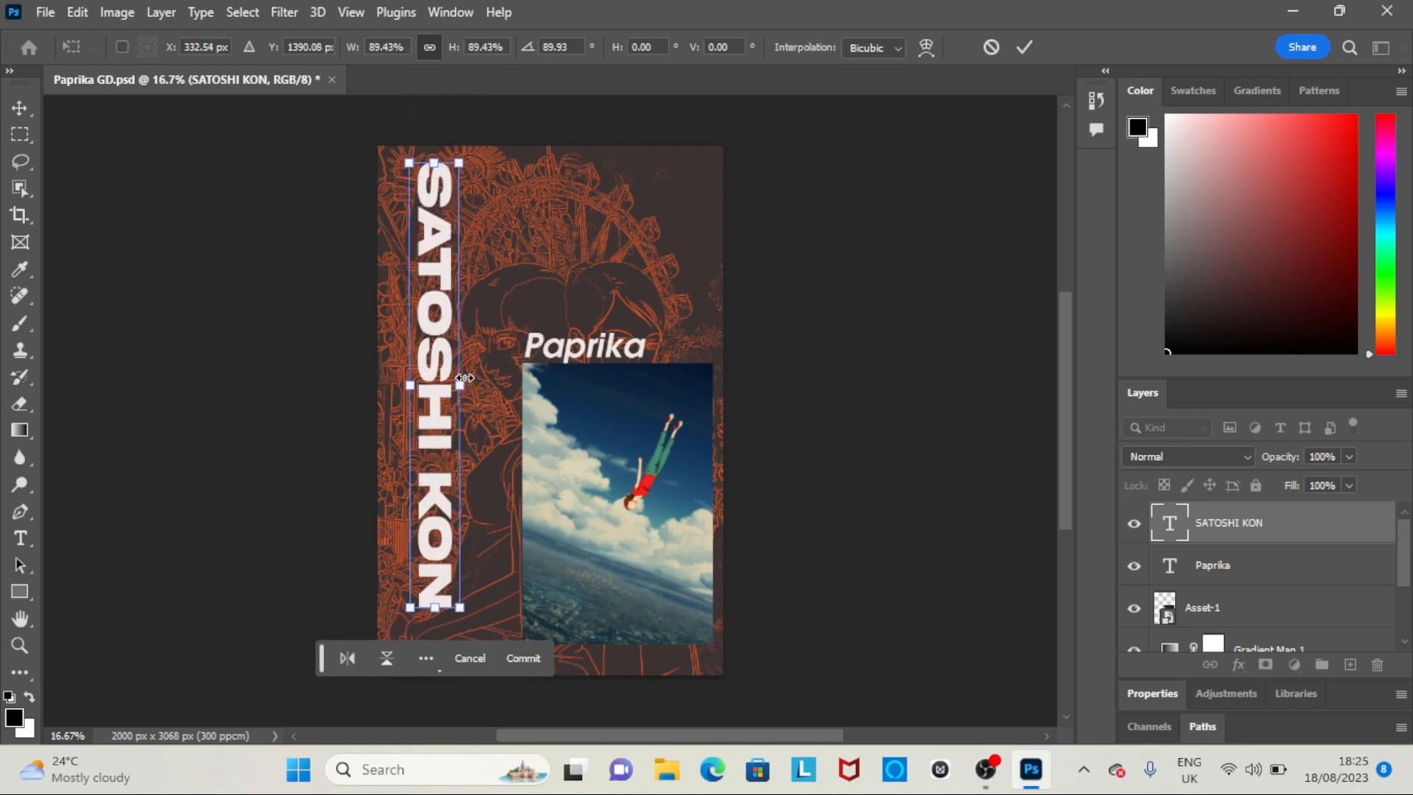
# Undo the flips and scaling to restore the SATOSHI KON text reading upward at about 83% scale
pyautogui.hotkey('ctrl', 'z')
pyautogui.hotkey('ctrl', 'z')
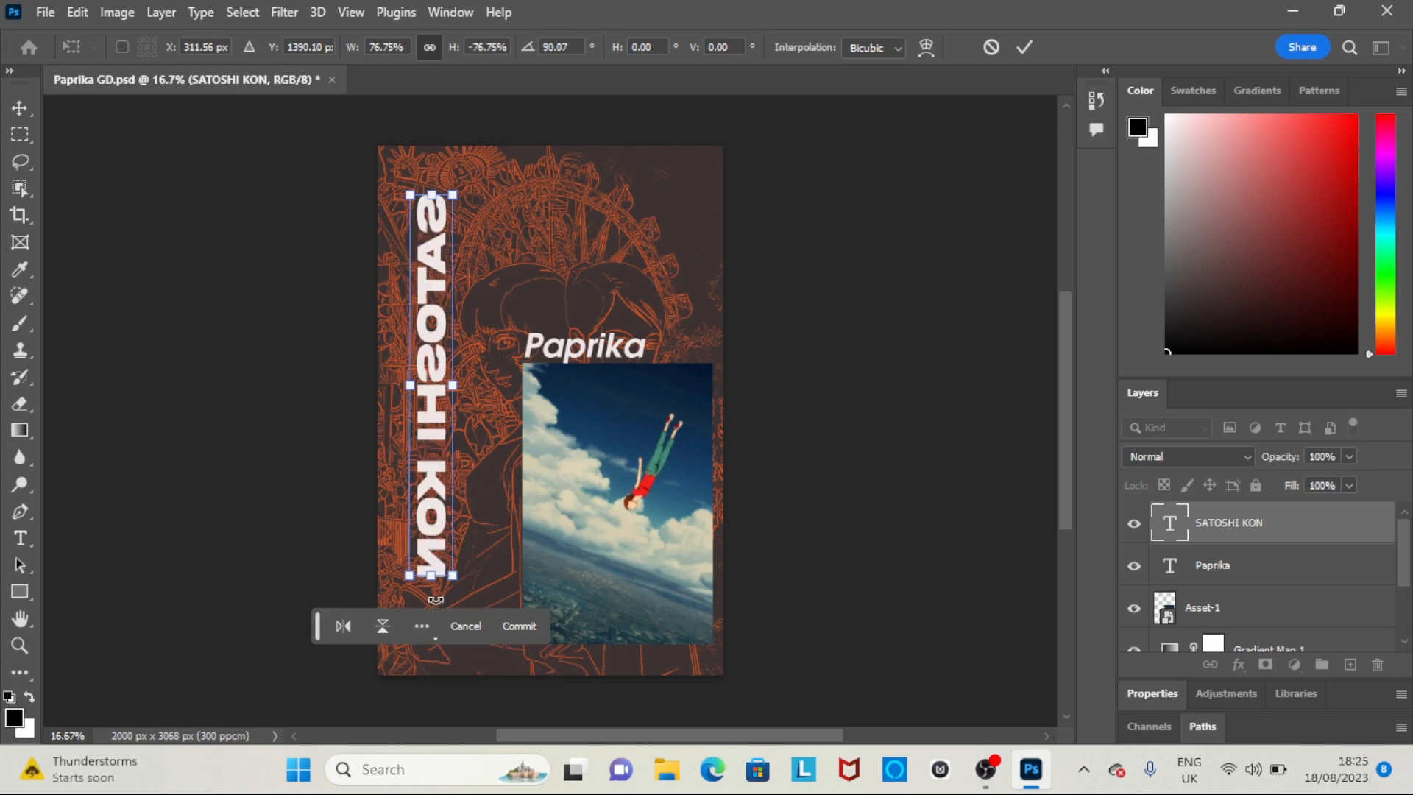
pyautogui.hotkey('ctrl', 'z')
pyautogui.hotkey('ctrl', 'z')
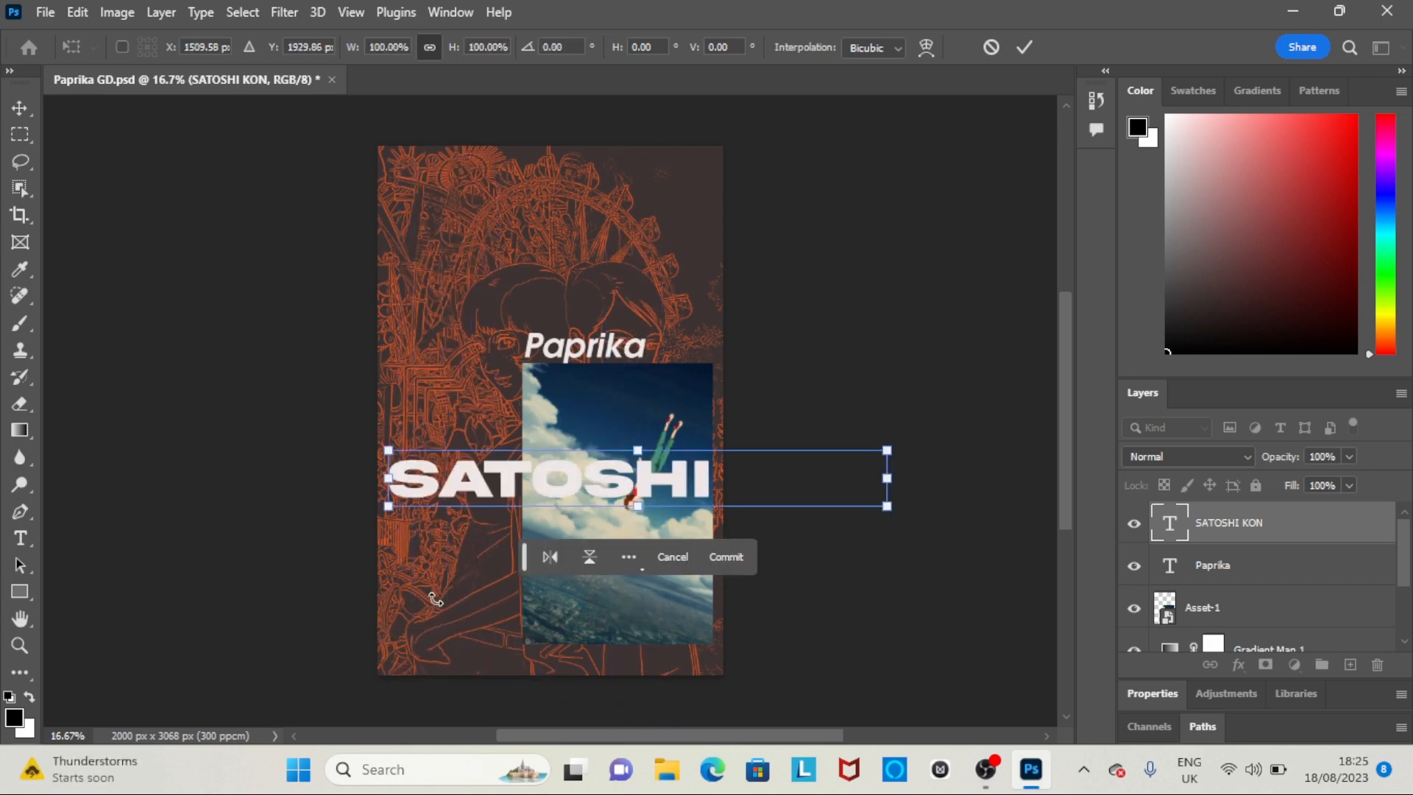
pyautogui.click(589, 557)
pyautogui.click(550, 557)
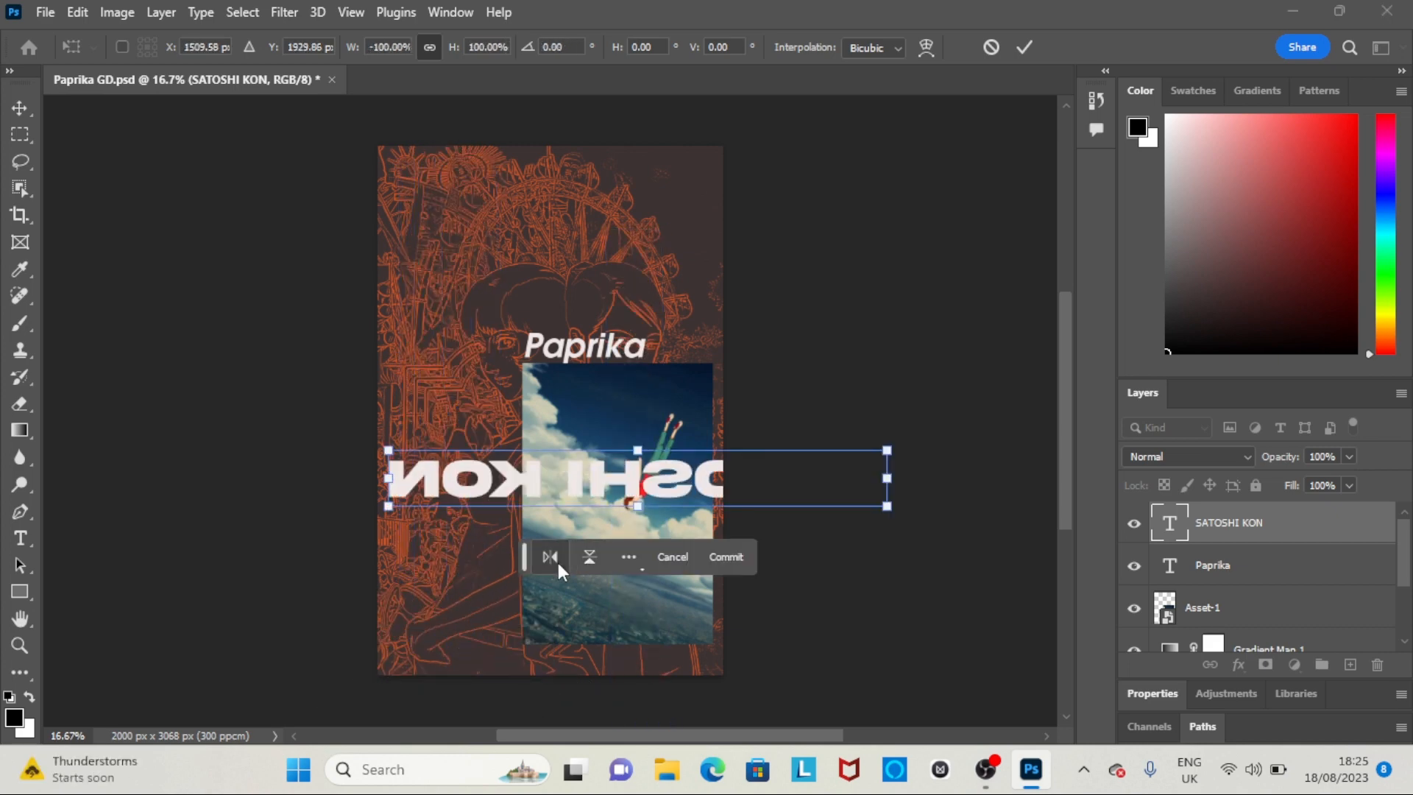
pyautogui.hotkey('ctrl', 'z')
pyautogui.hotkey('ctrl', 'z')
pyautogui.hotkey('ctrl', 'z')
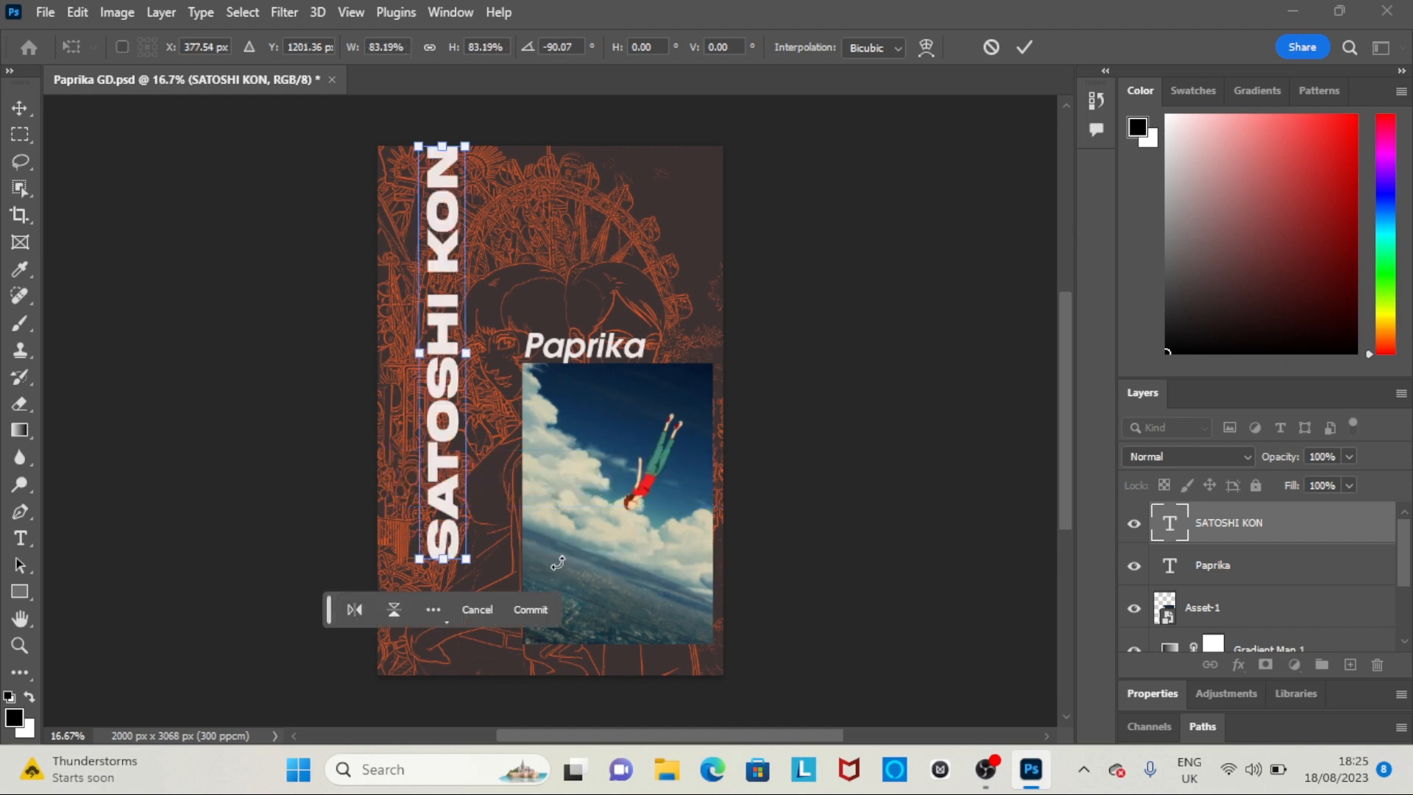
# Scale the vertical SATOSHI KON text to about 103% so it spans the poster's height along the left edge
pyautogui.moveTo(452, 495); pyautogui.dragTo(428, 457)
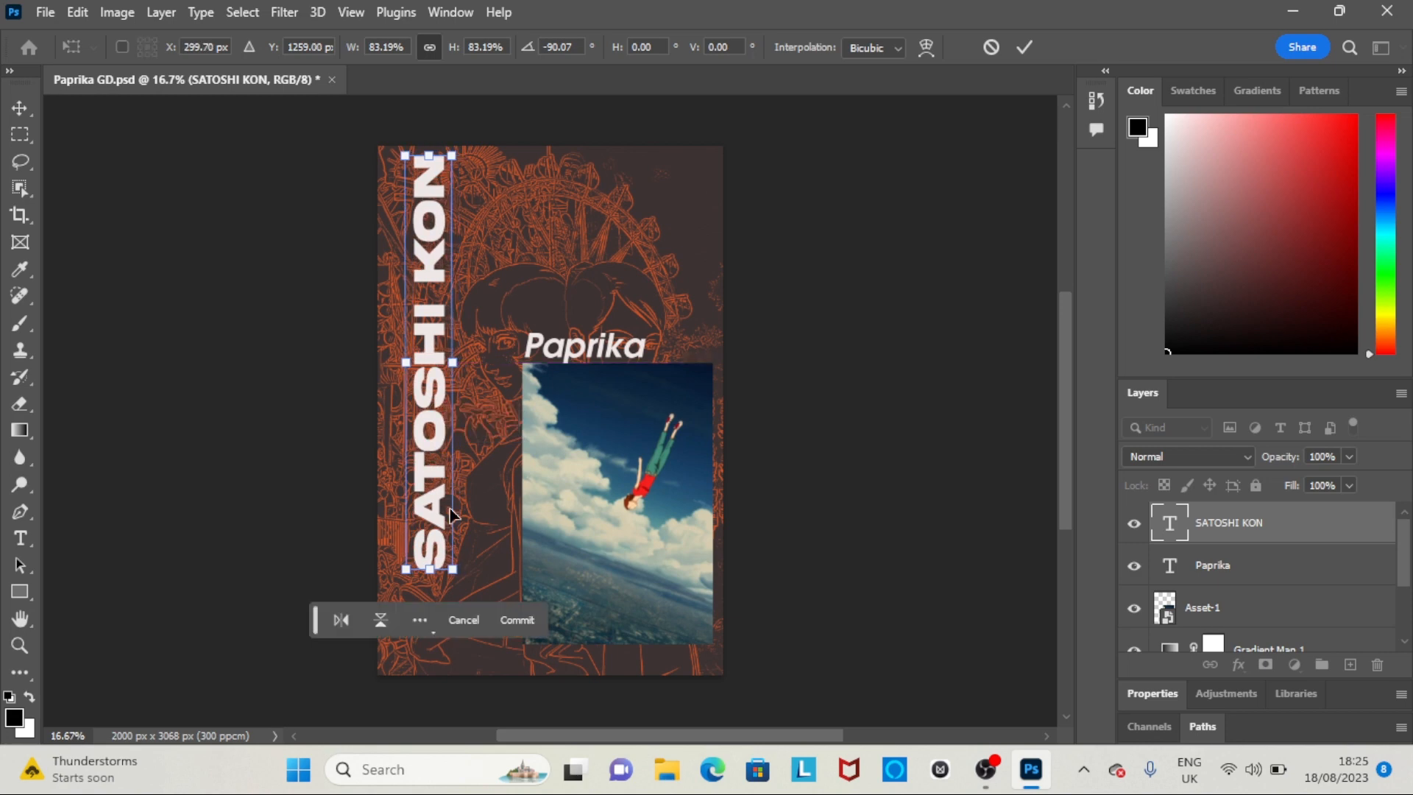
pyautogui.moveTo(453, 568); pyautogui.dragTo(510, 664)
pyautogui.moveTo(423, 362); pyautogui.dragTo(404, 364)
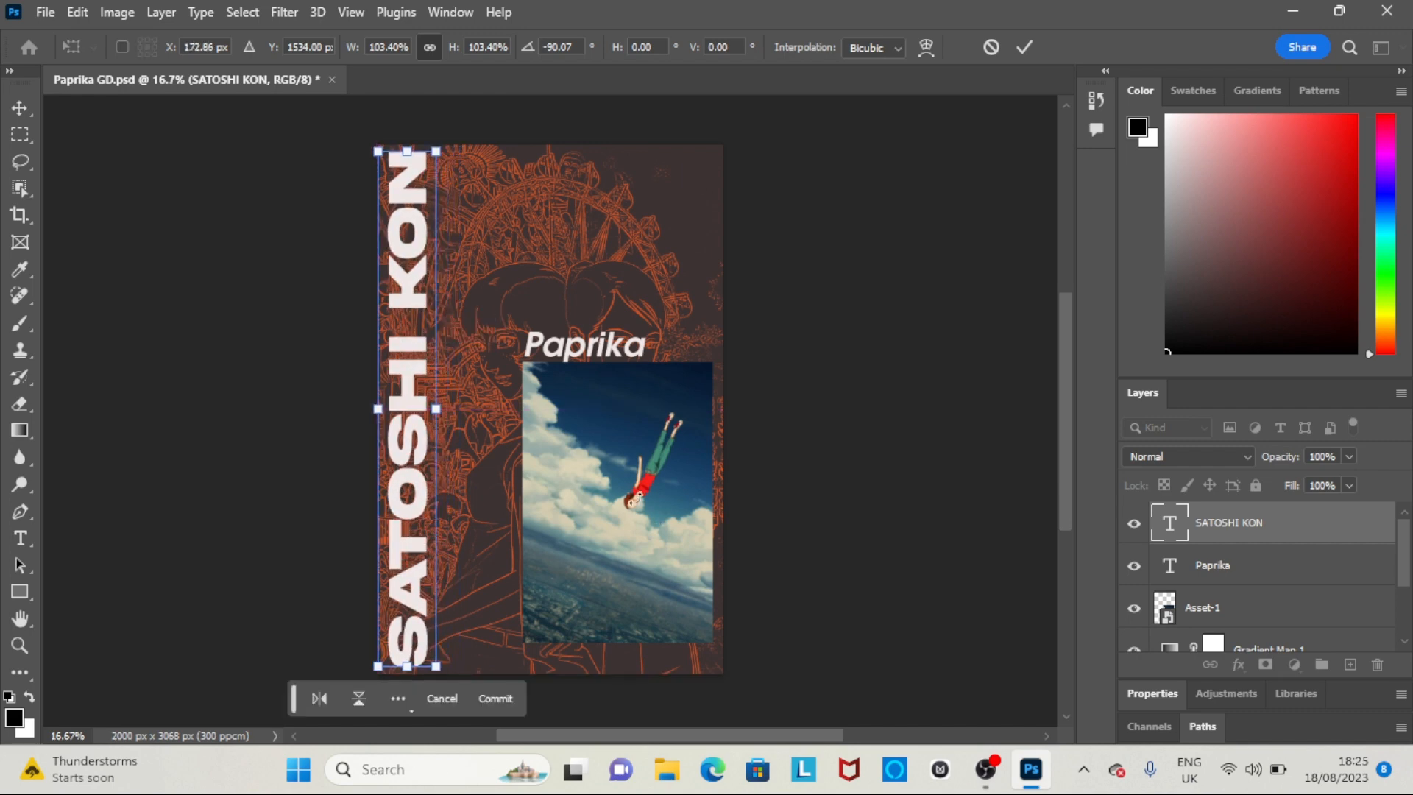
pyautogui.press('Return')
# Shrink the sky image to about 99% scale near the poster's lower right and move the Paprika title onto its upper edge
pyautogui.click(646, 539)
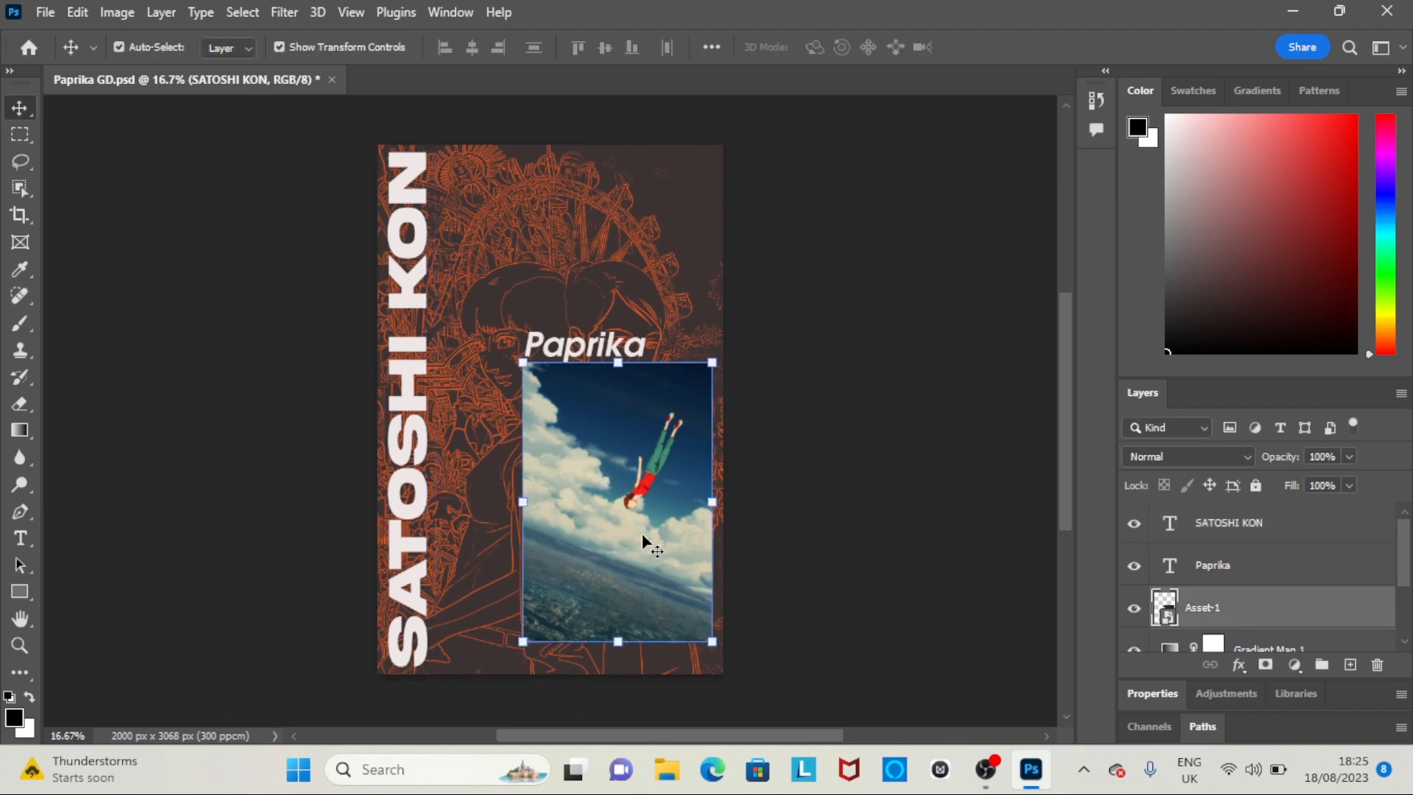
pyautogui.moveTo(520, 642); pyautogui.dragTo(558, 589)
pyautogui.moveTo(665, 474); pyautogui.dragTo(660, 516)
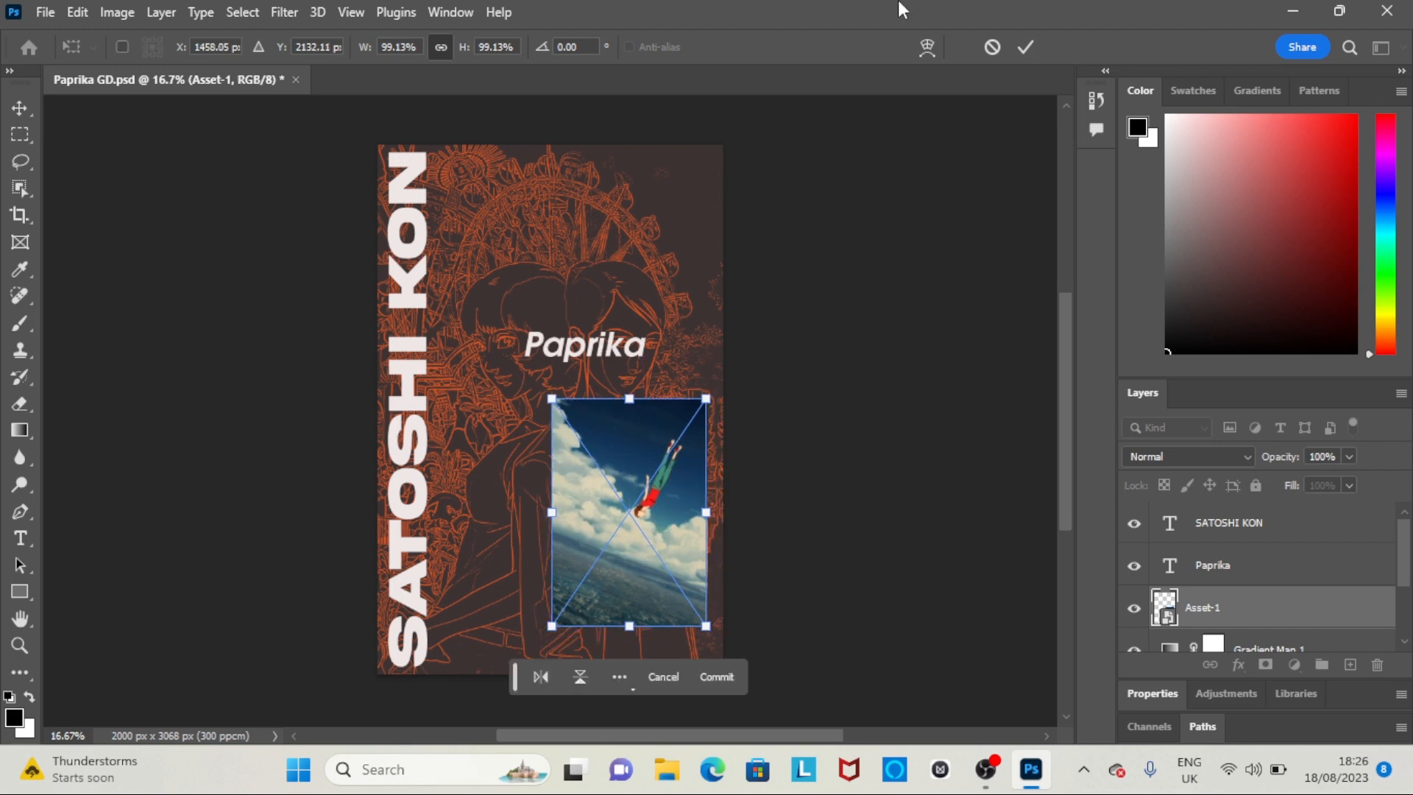
pyautogui.click(1024, 46)
pyautogui.moveTo(624, 356); pyautogui.dragTo(637, 380)
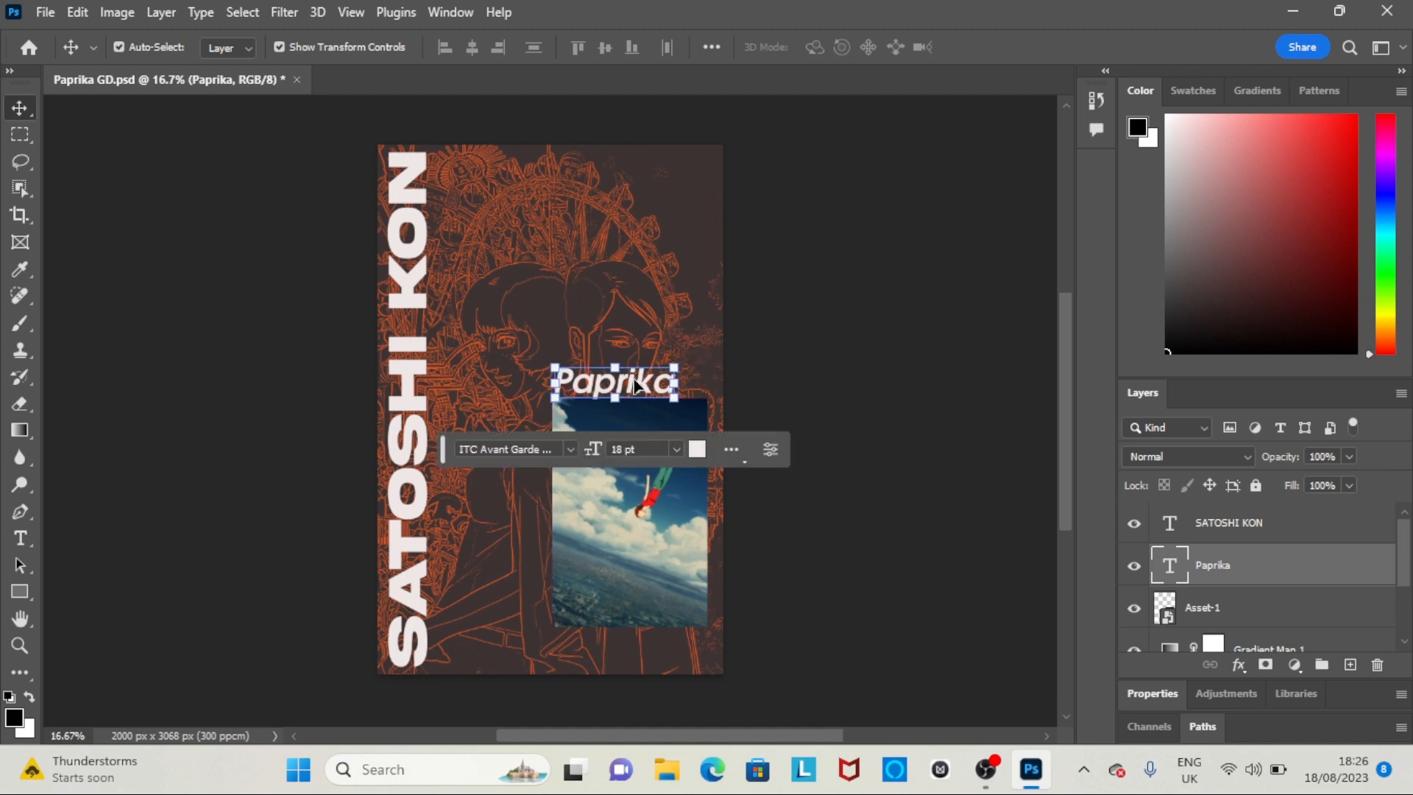
pyautogui.click(896, 362)
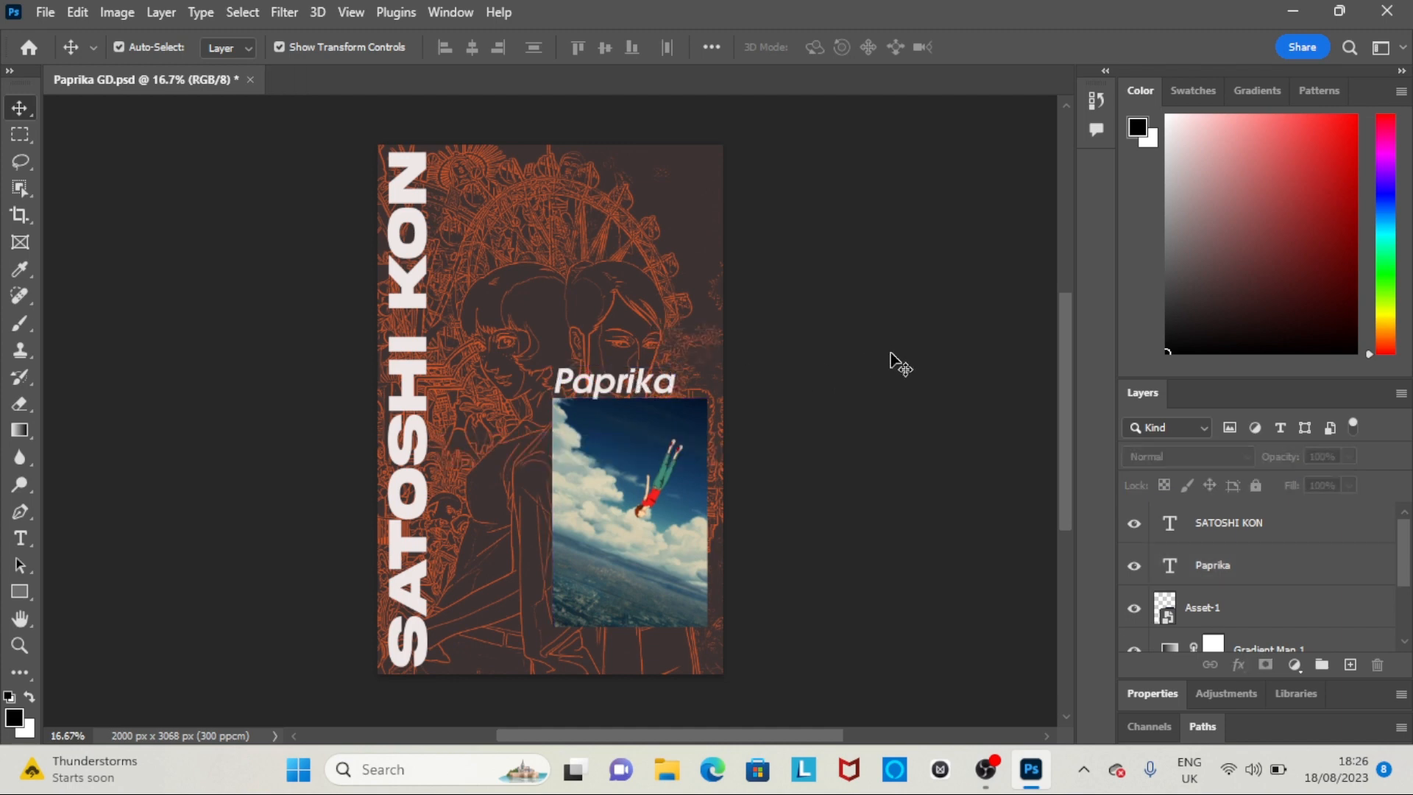
# Recolour the whole SATOSHI KON text to a muted dark red
pyautogui.click(22, 541)
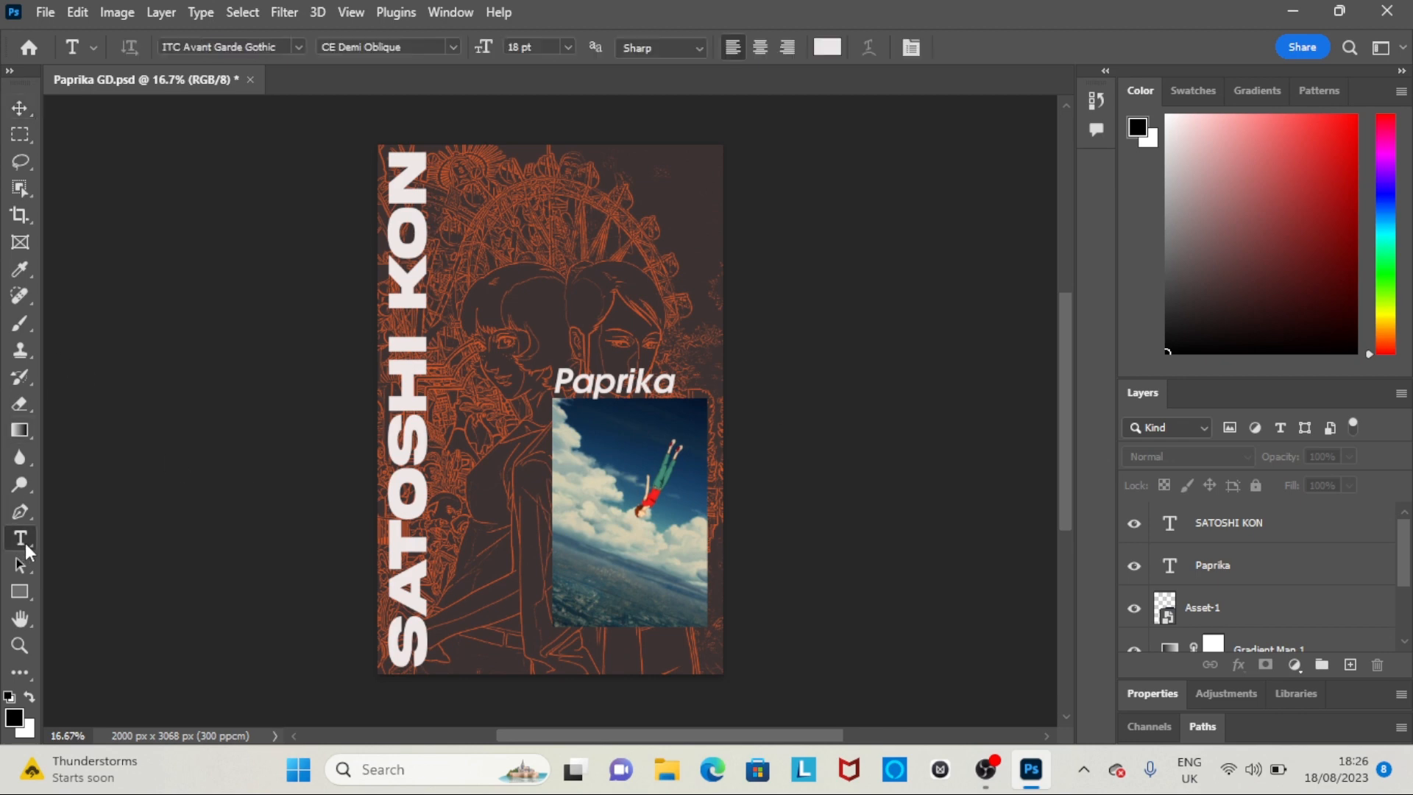
pyautogui.tripleClick(435, 639)
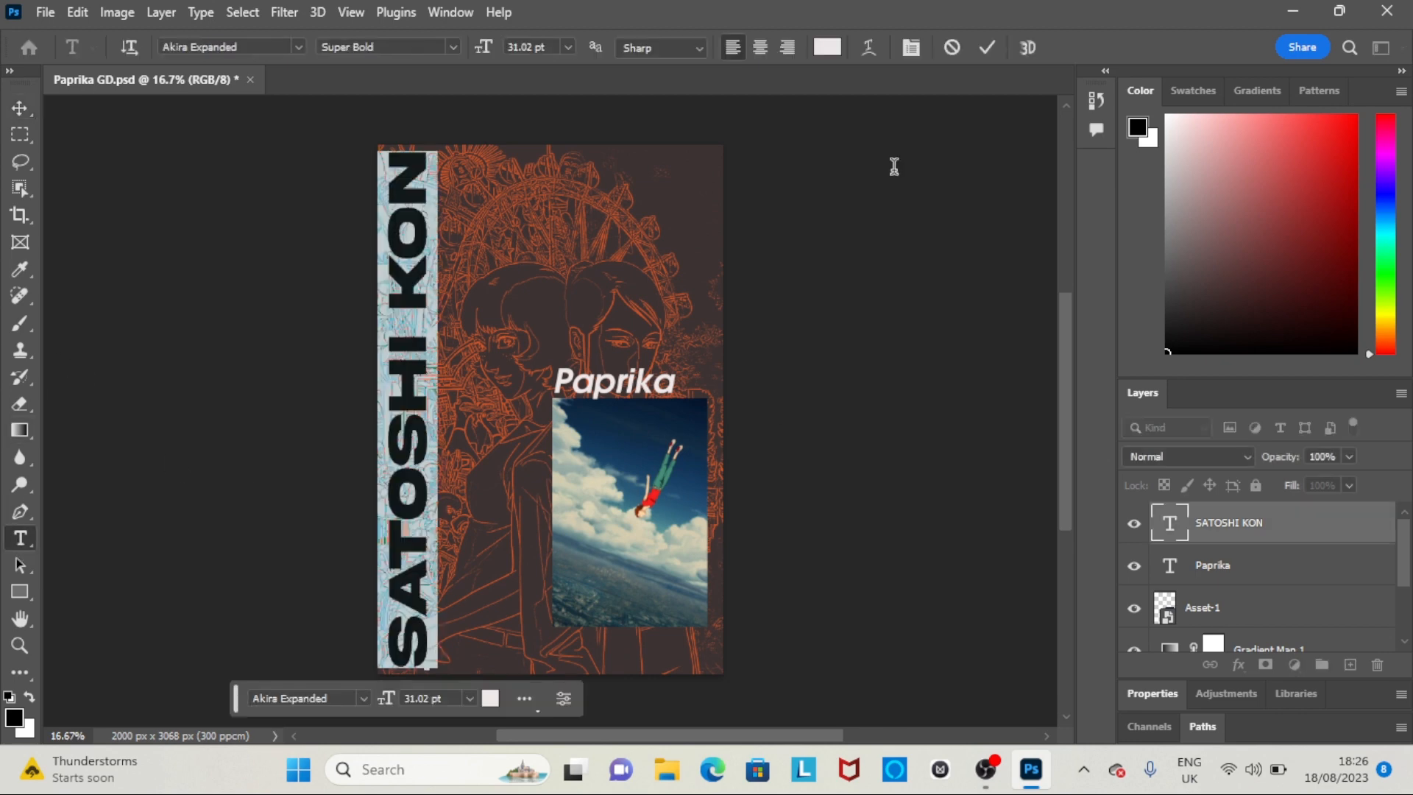
pyautogui.click(1316, 280)
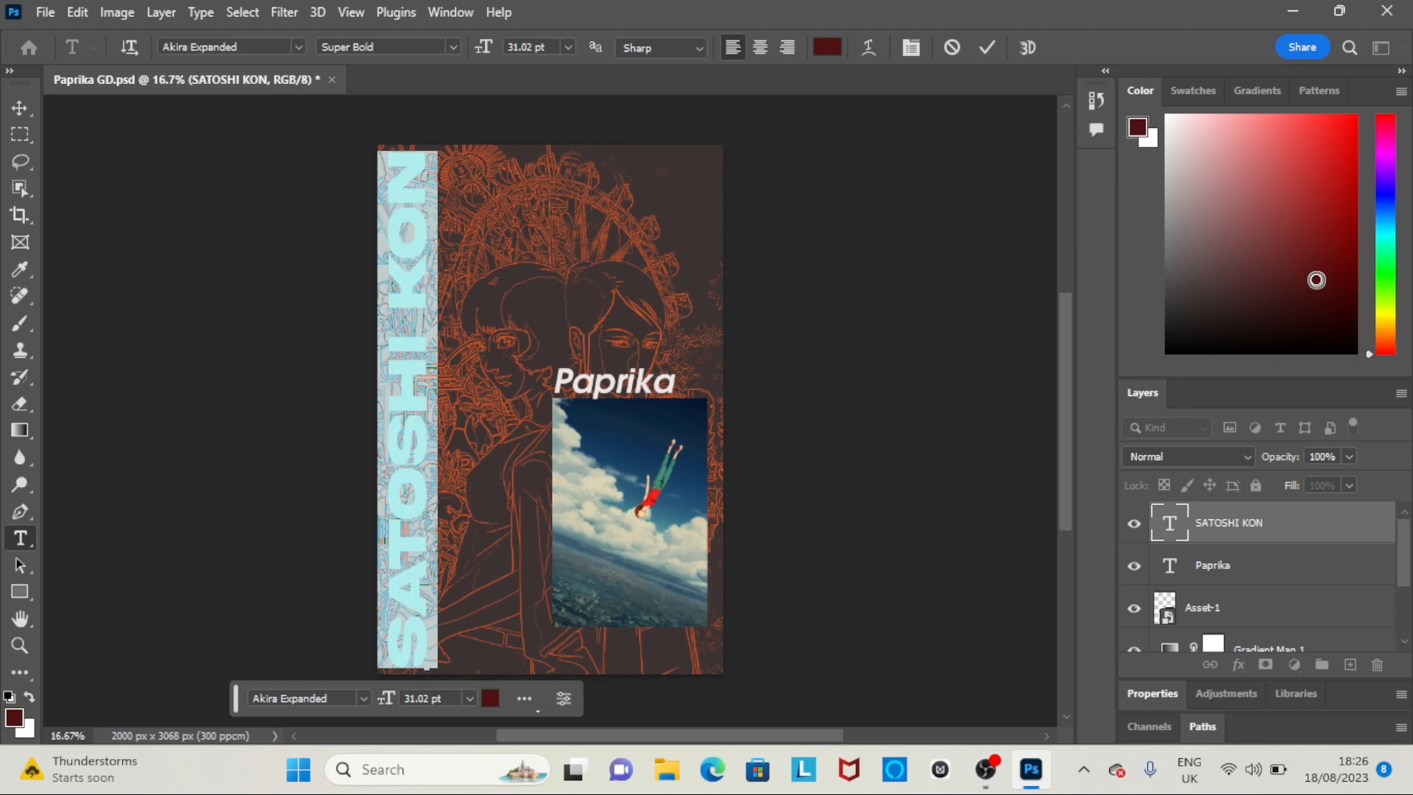
pyautogui.click(1268, 269)
pyautogui.click(1280, 238)
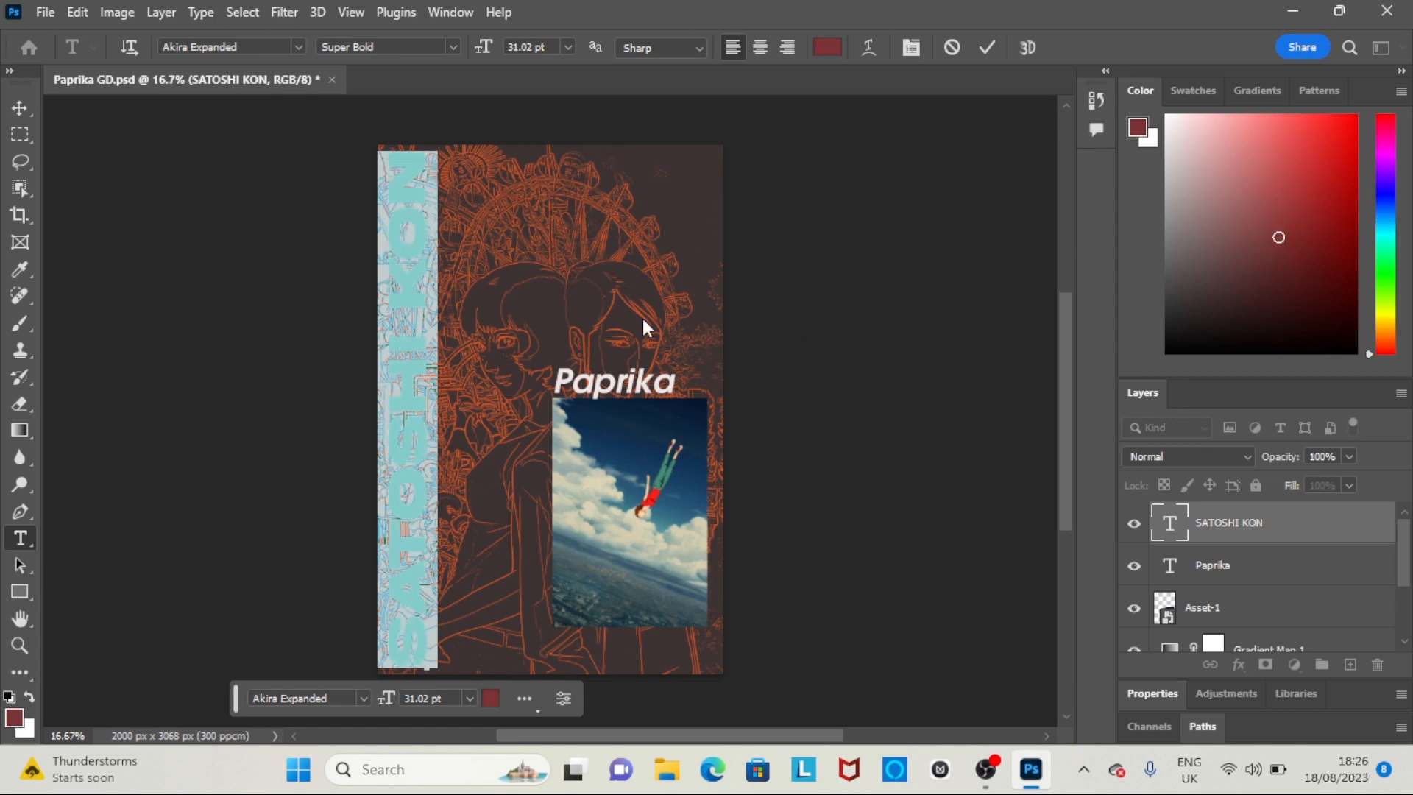
pyautogui.click(986, 49)
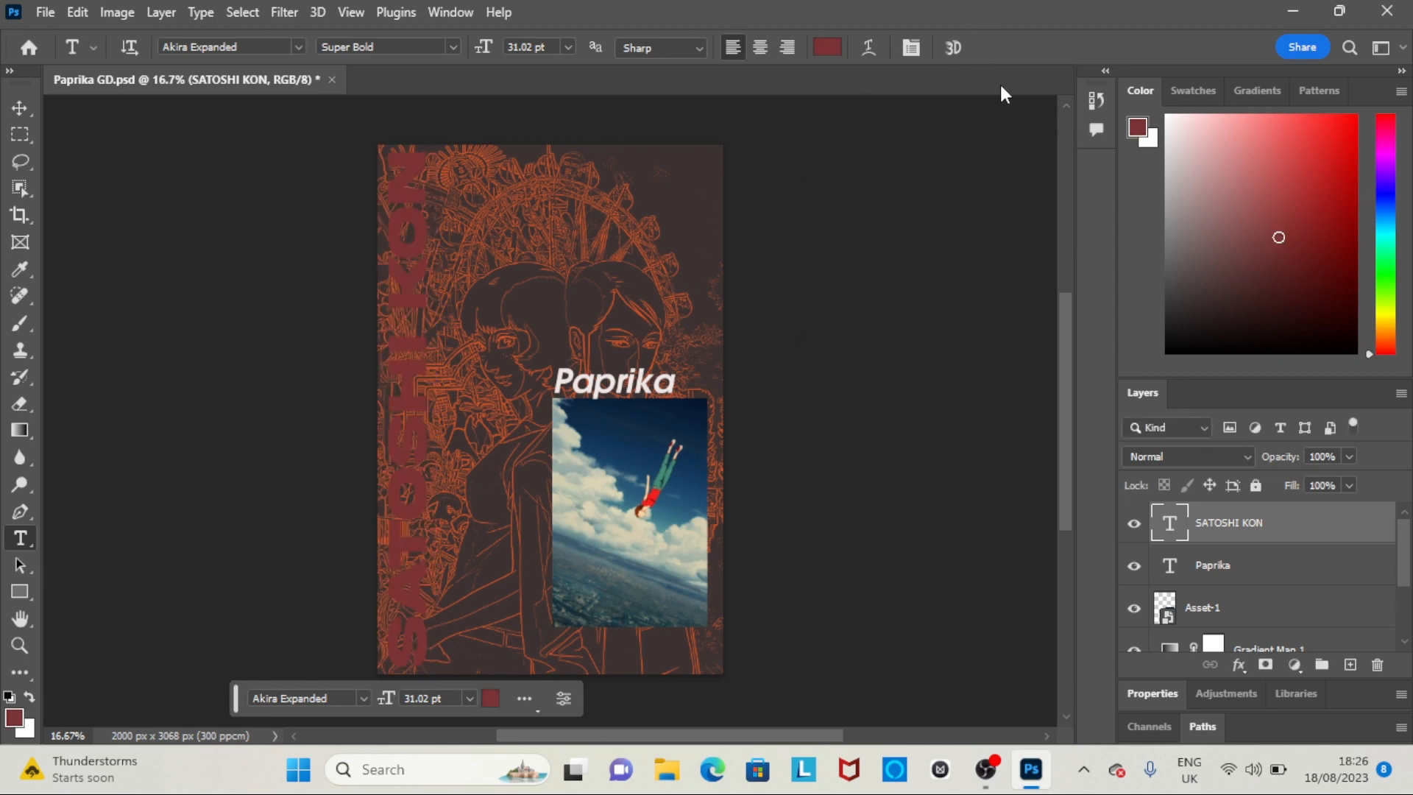
# Try a muted green colour for the SATOSHI KON text by changing the foreground colour
pyautogui.click(1228, 200)
pyautogui.click(1215, 195)
pyautogui.moveTo(1390, 249)
pyautogui.mouseDown()
pyautogui.moveTo(1393, 289)
pyautogui.moveTo(1385, 273)
pyautogui.mouseUp()
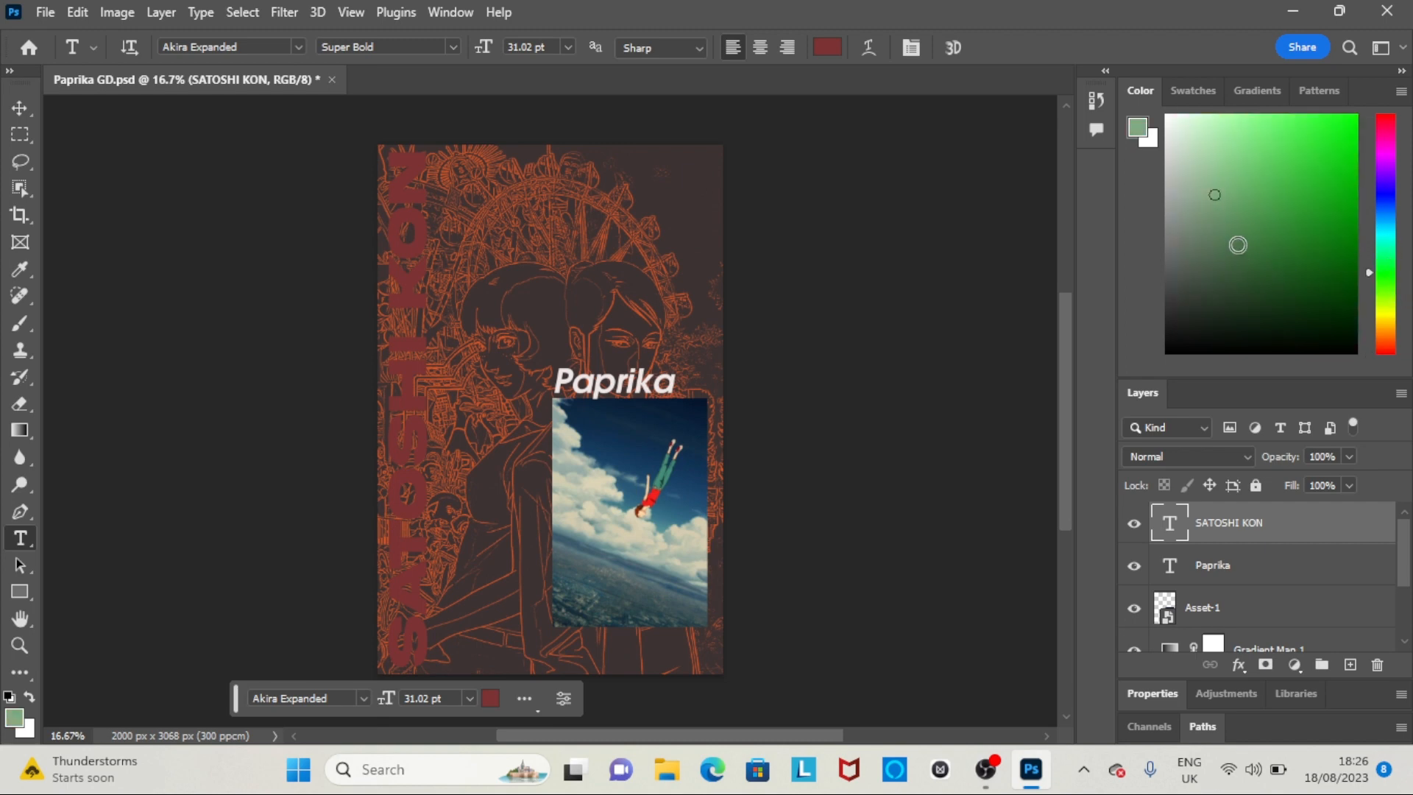
pyautogui.moveTo(1262, 236); pyautogui.dragTo(1238, 230)
# Recolour the vertical SATOSHI KON text to a muted dark blue, hex 304f66
pyautogui.click(491, 699)
pyautogui.click(735, 302)
pyautogui.moveTo(589, 280)
pyautogui.mouseDown()
pyautogui.moveTo(576, 286)
pyautogui.moveTo(551, 260)
pyautogui.moveTo(590, 218)
pyautogui.moveTo(599, 321)
pyautogui.moveTo(556, 364)
pyautogui.mouseUp()
pyautogui.click(721, 252)
pyautogui.click(563, 290)
pyautogui.click(518, 313)
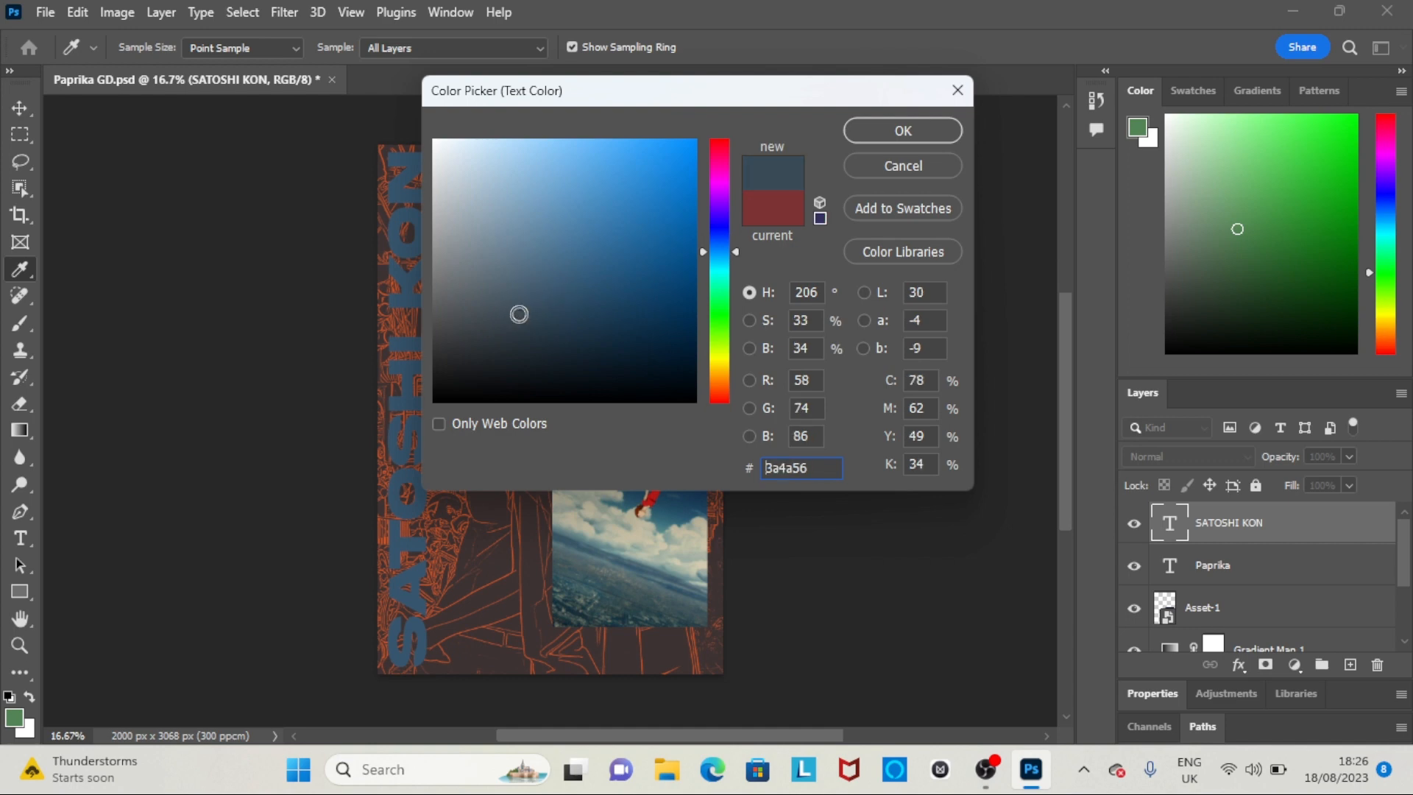
pyautogui.click(572, 297)
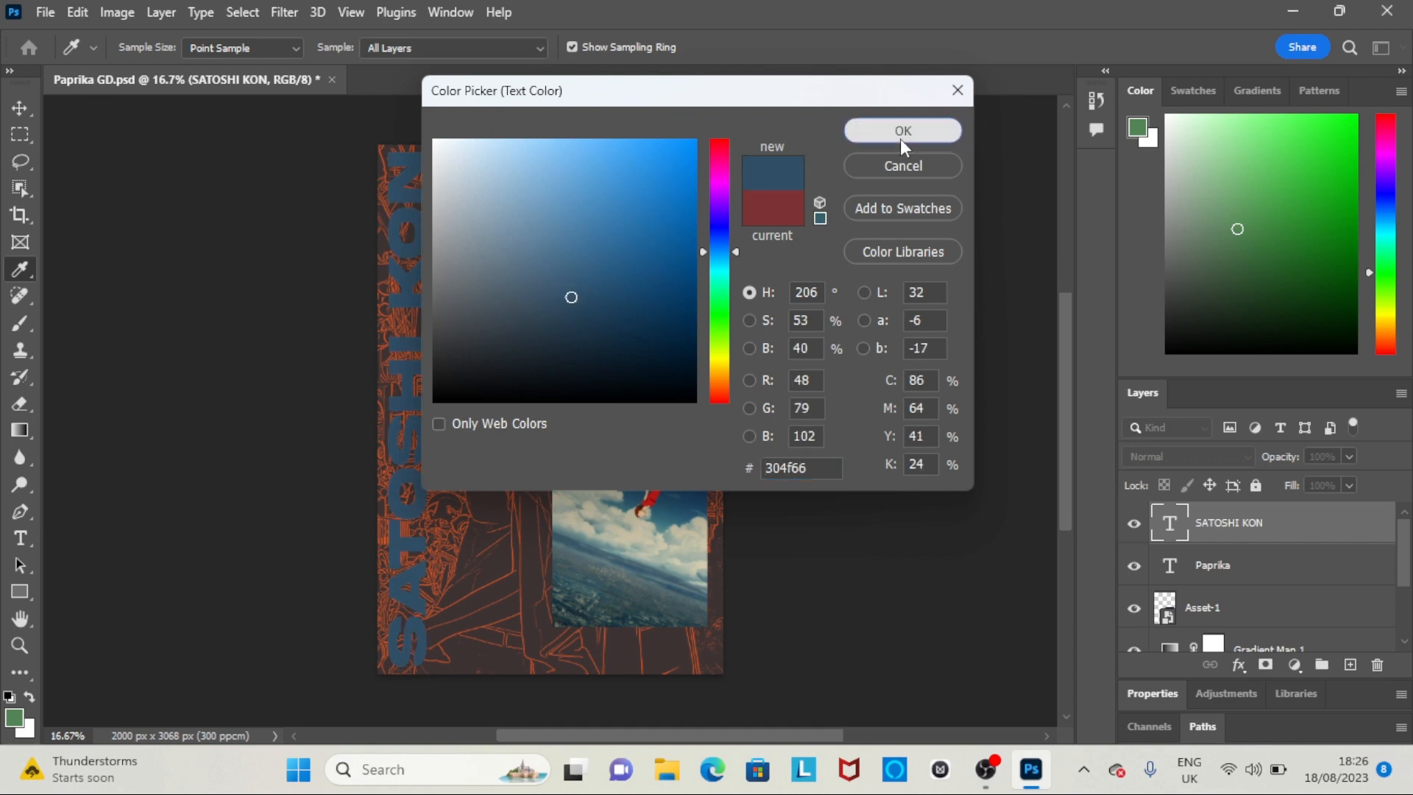
pyautogui.click(899, 139)
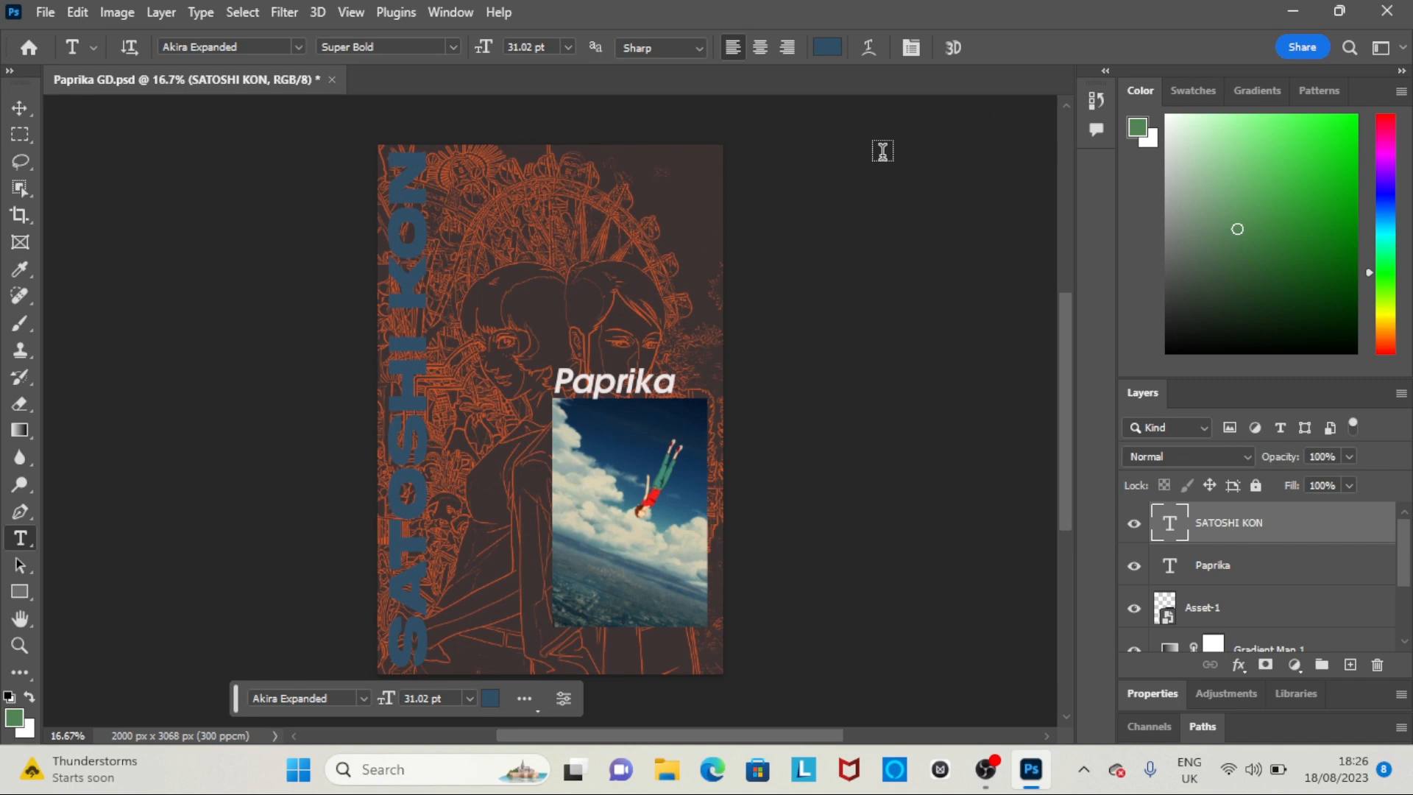
# Add a new horizontal text line reading 25 NOVEMBER beside the lower half of the SATOSHI KON text
pyautogui.click(443, 541)
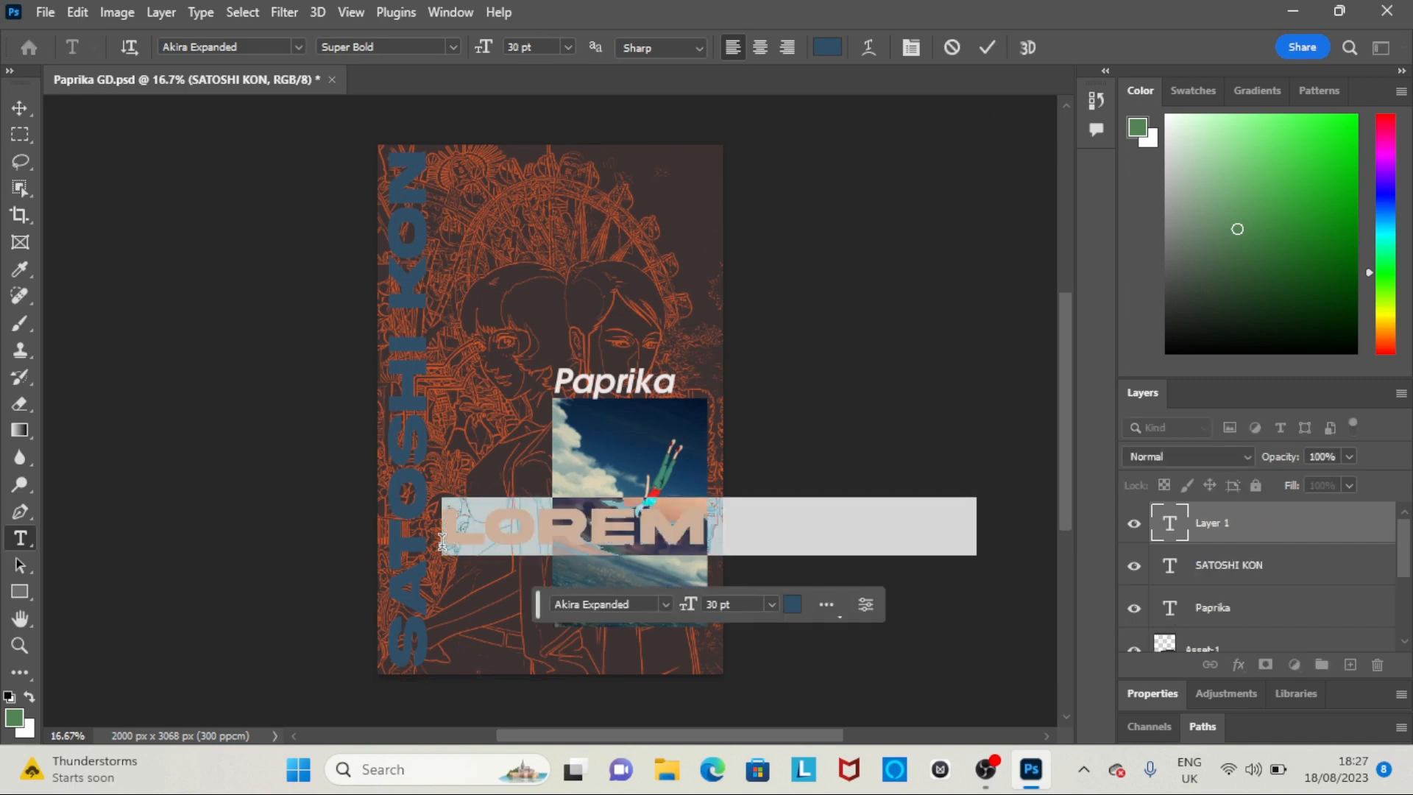
pyautogui.write('P')
pyautogui.press('BackSpace')
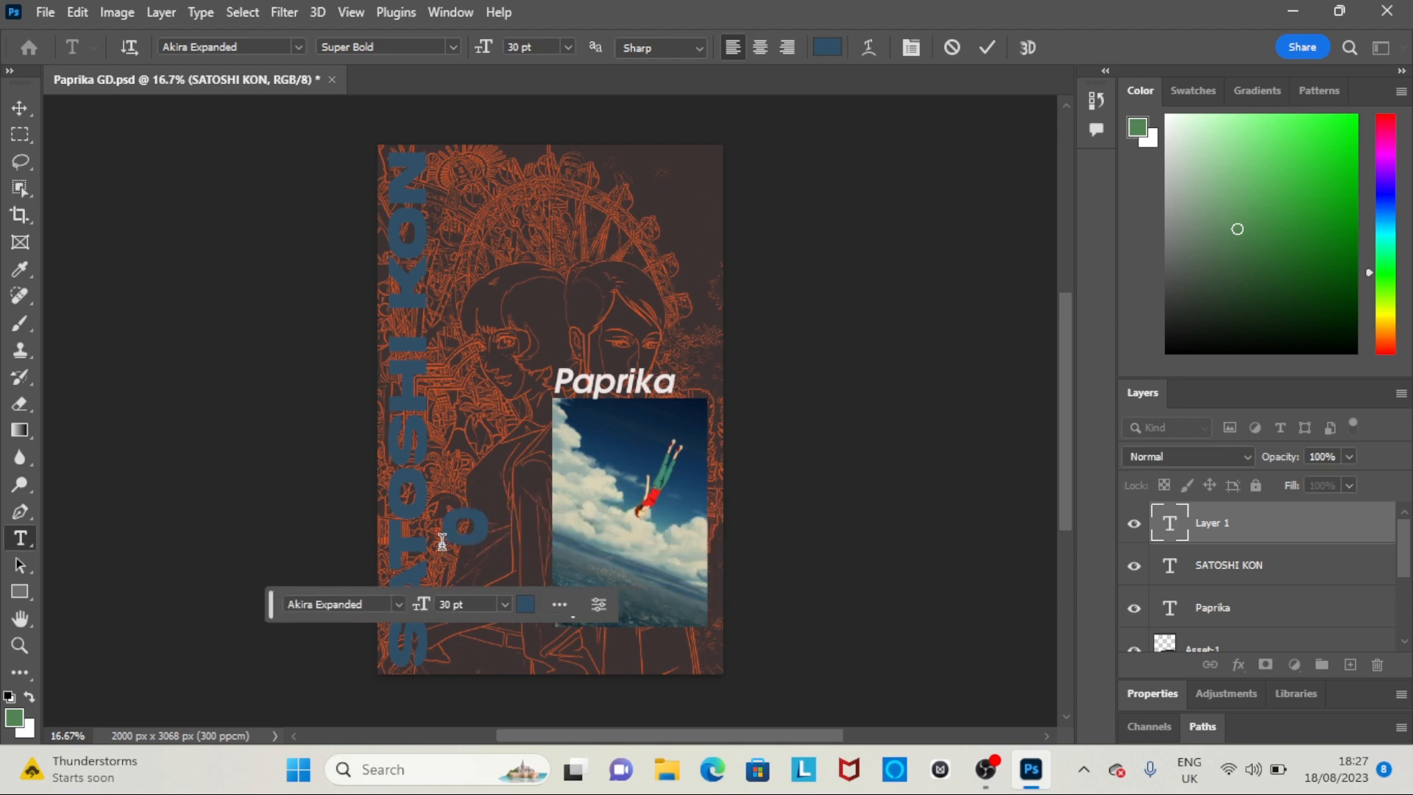
pyautogui.write('25')
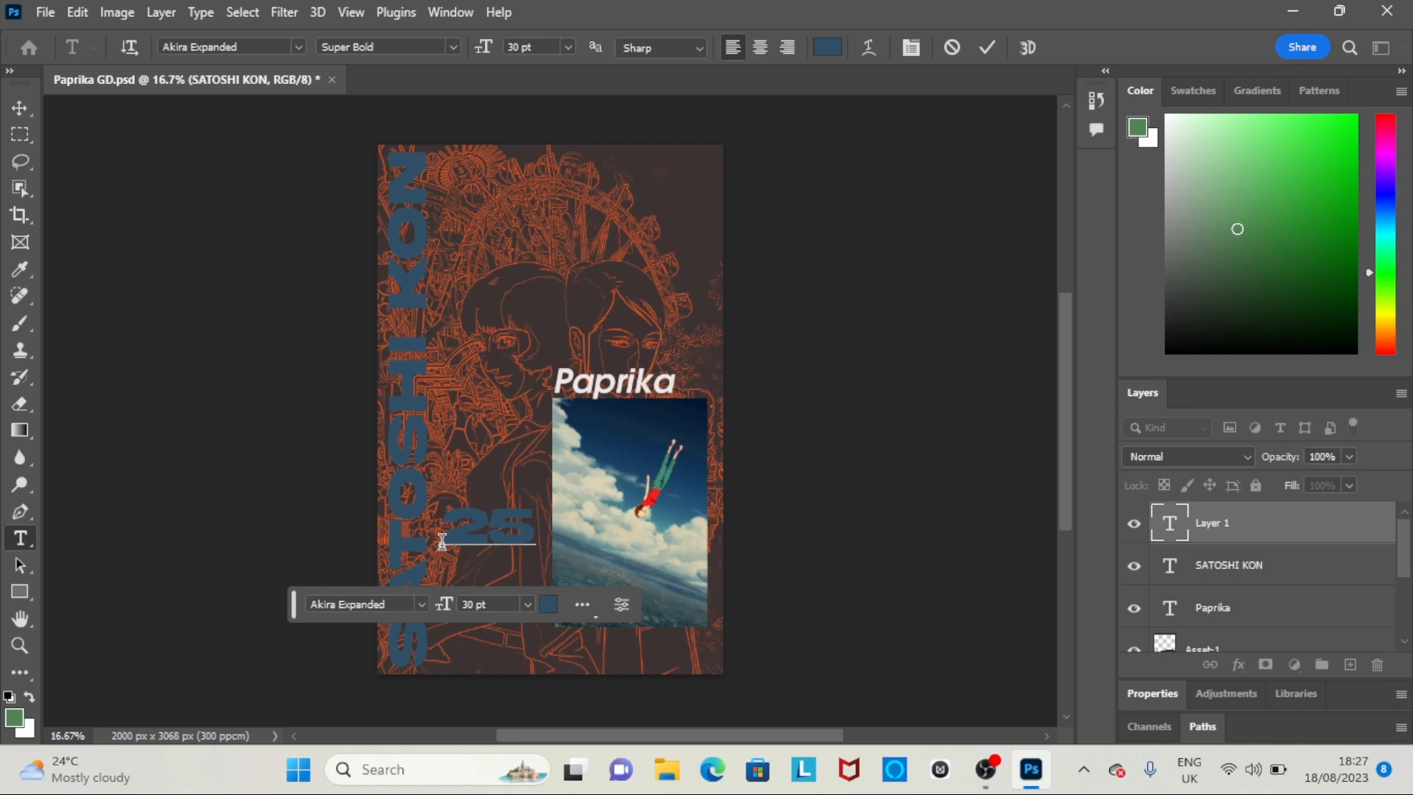
pyautogui.press('capslock')
pyautogui.write('N')
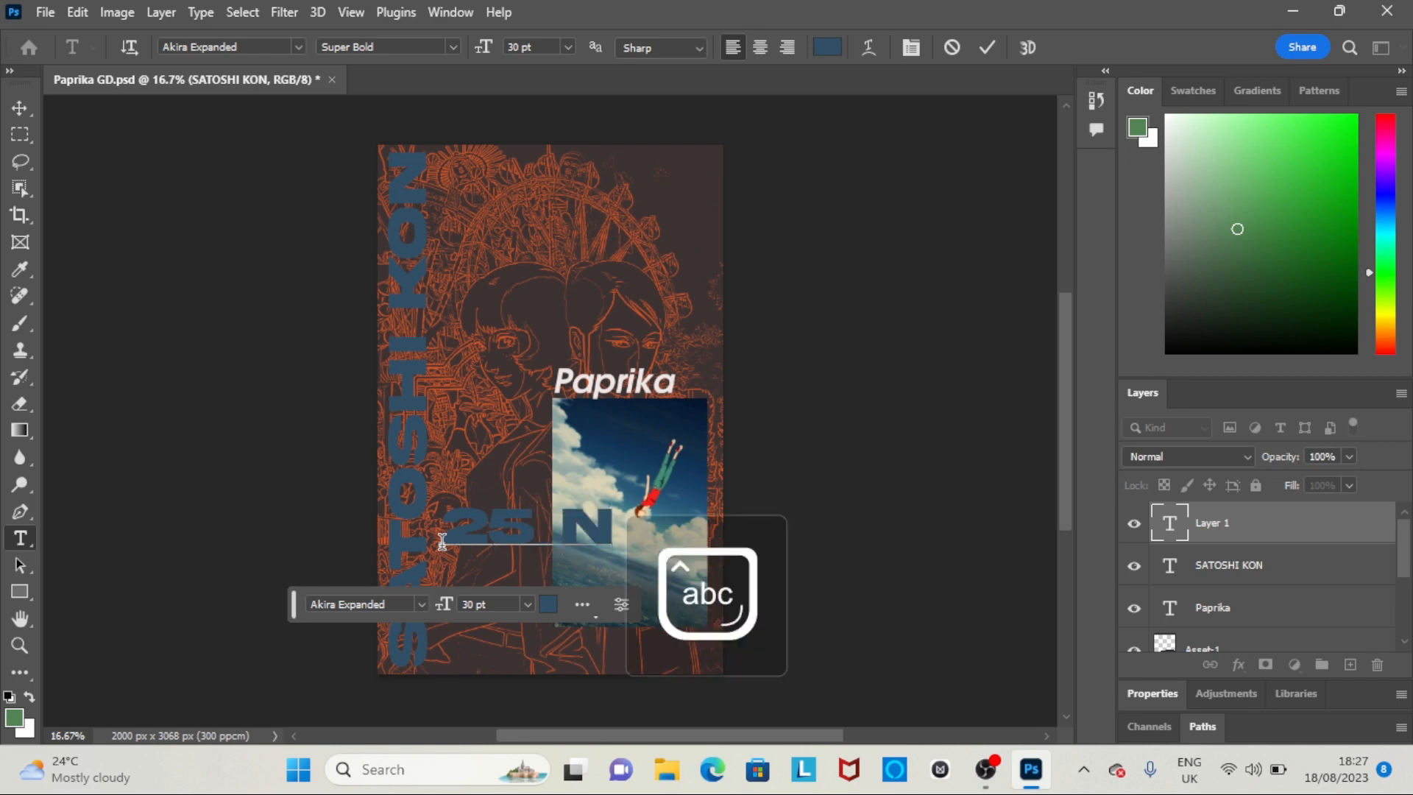
pyautogui.press('capslock')
pyautogui.write('OVEMBER')
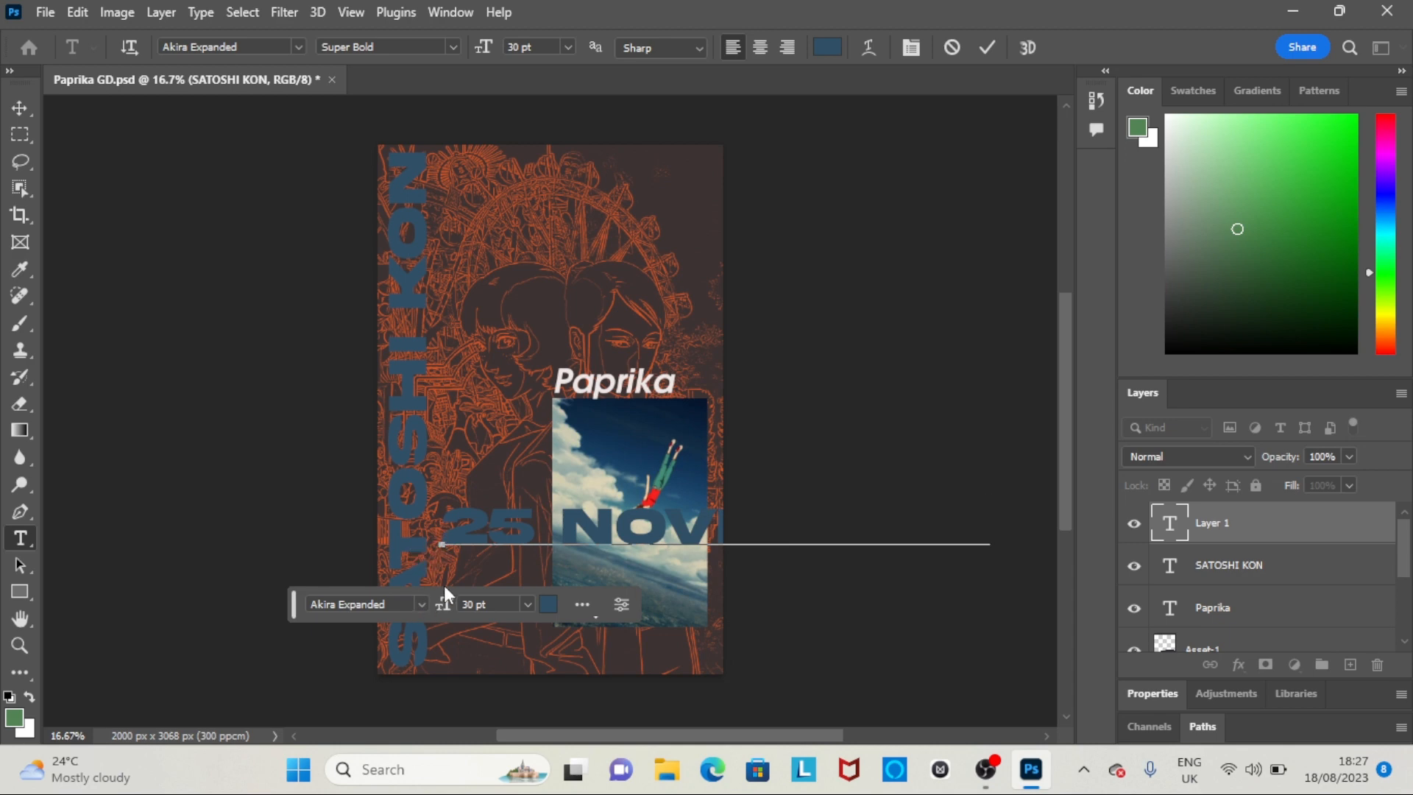
# Reduce the whole 25 NOVEMBER text to a font size of 6 pt and commit the text edit
pyautogui.moveTo(440, 519); pyautogui.dragTo(1001, 537)
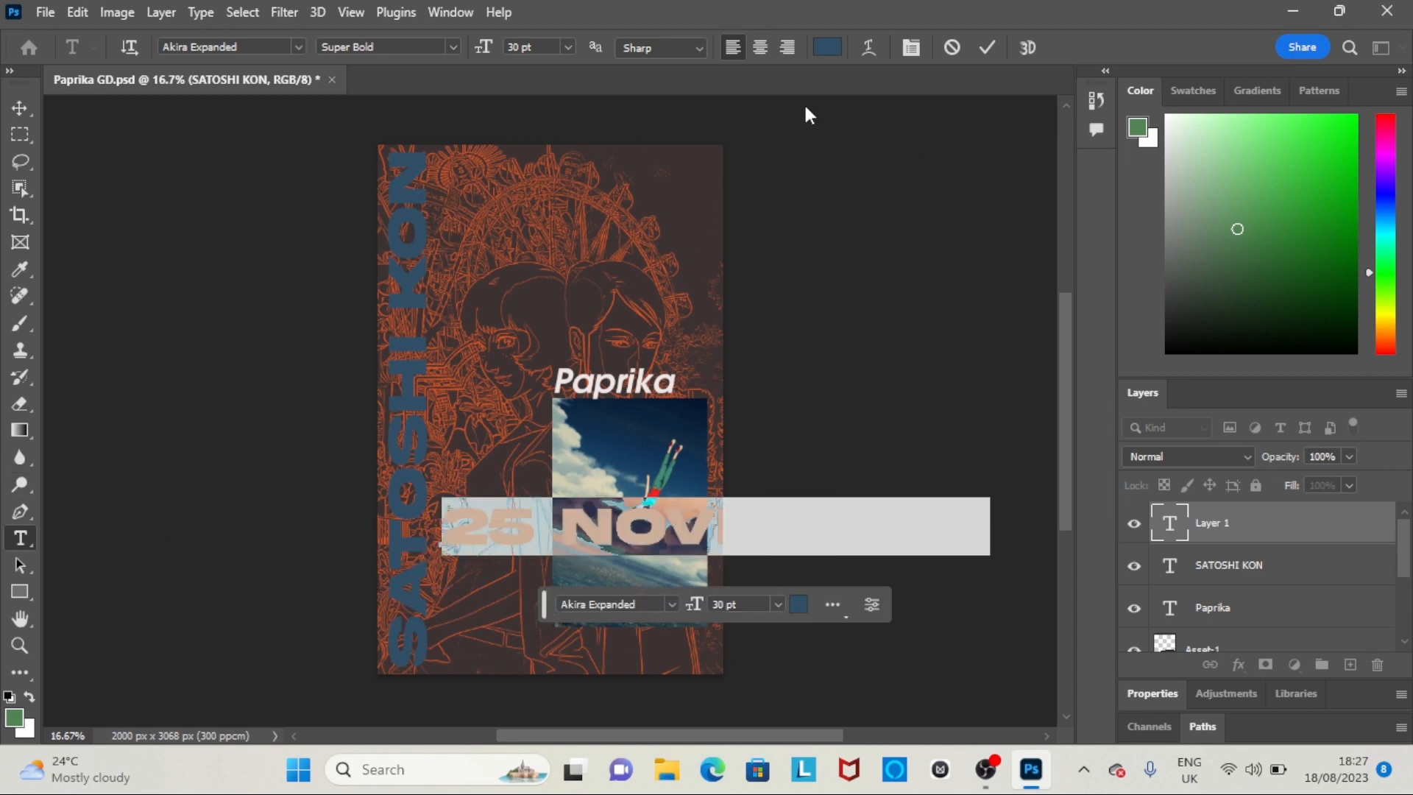
pyautogui.click(568, 45)
pyautogui.click(561, 234)
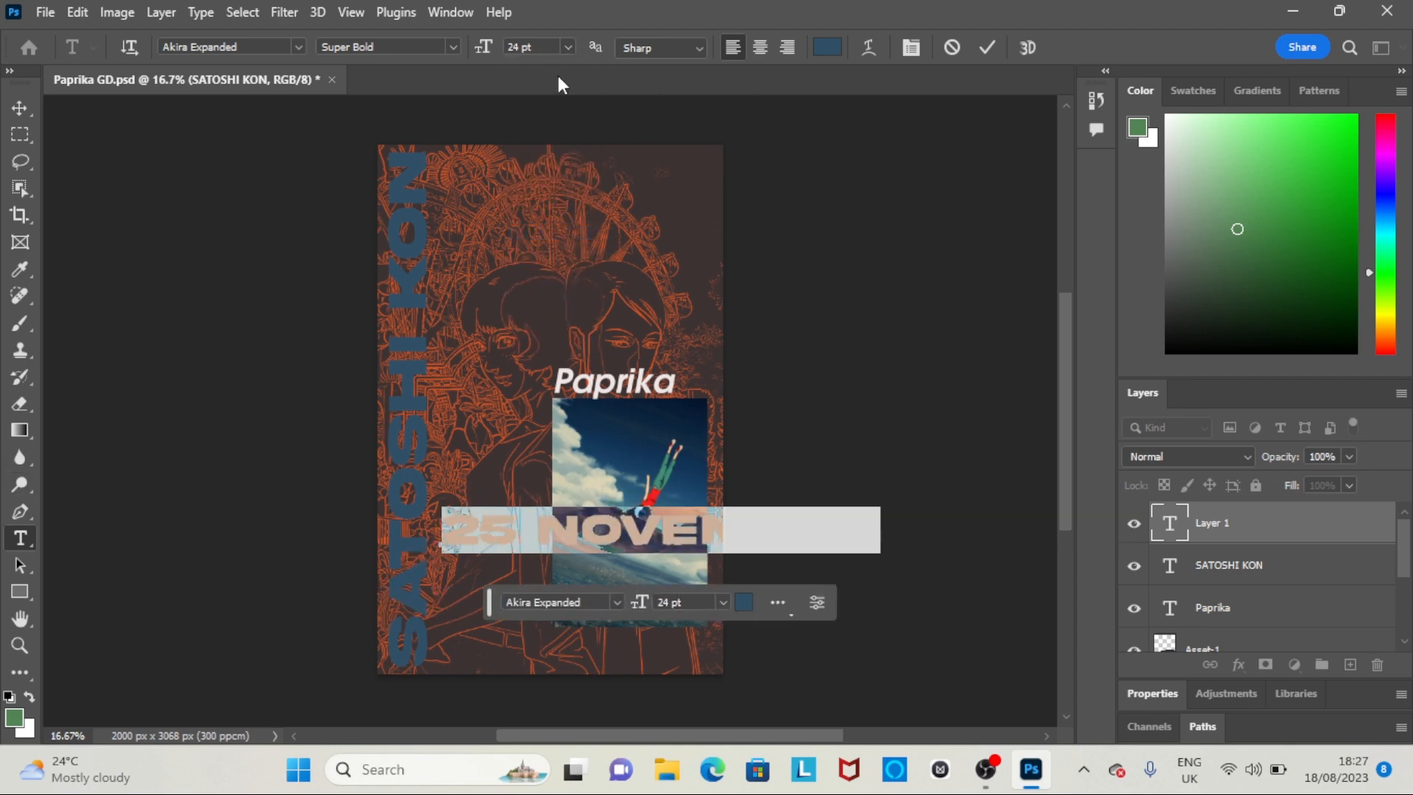
pyautogui.click(567, 46)
pyautogui.click(537, 175)
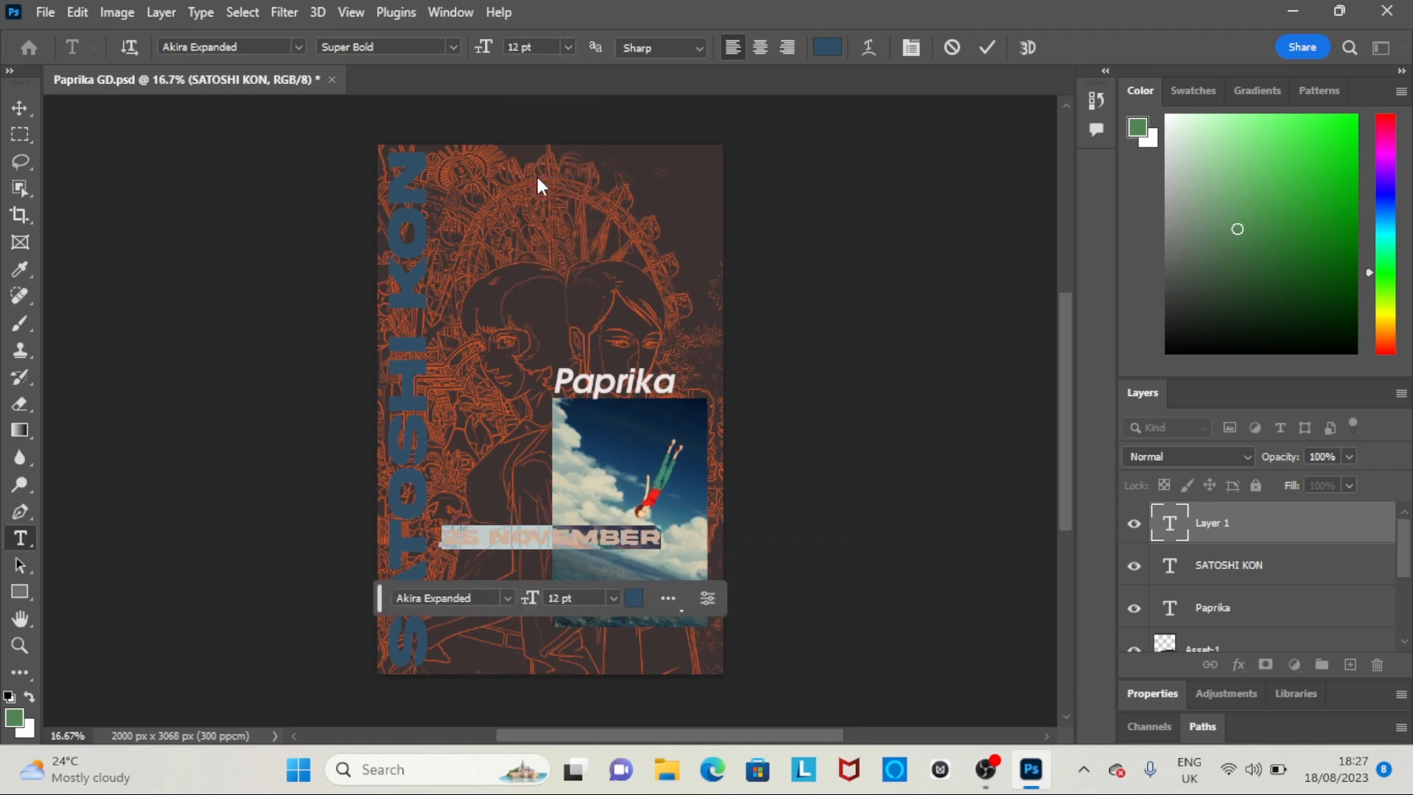
pyautogui.click(568, 46)
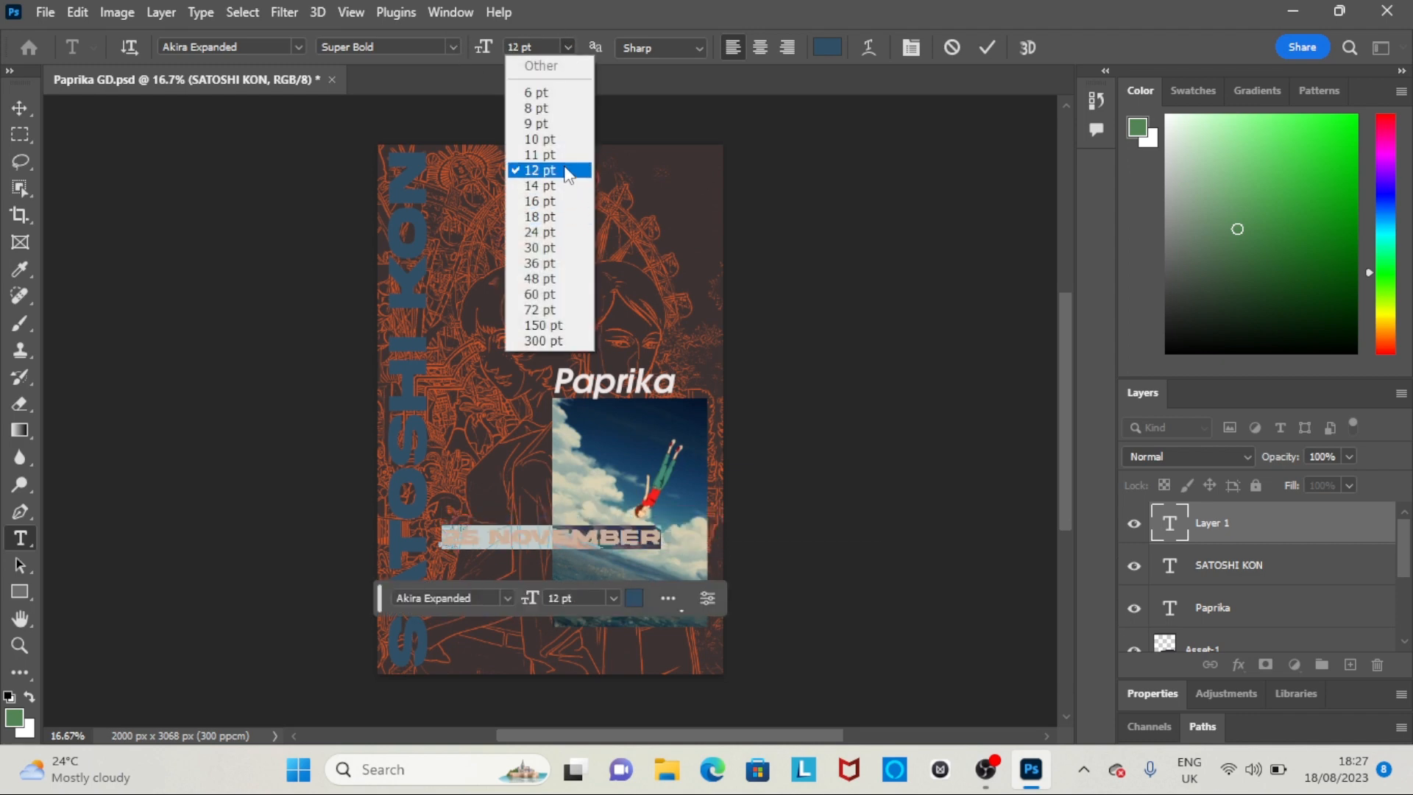
pyautogui.click(549, 131)
pyautogui.click(567, 46)
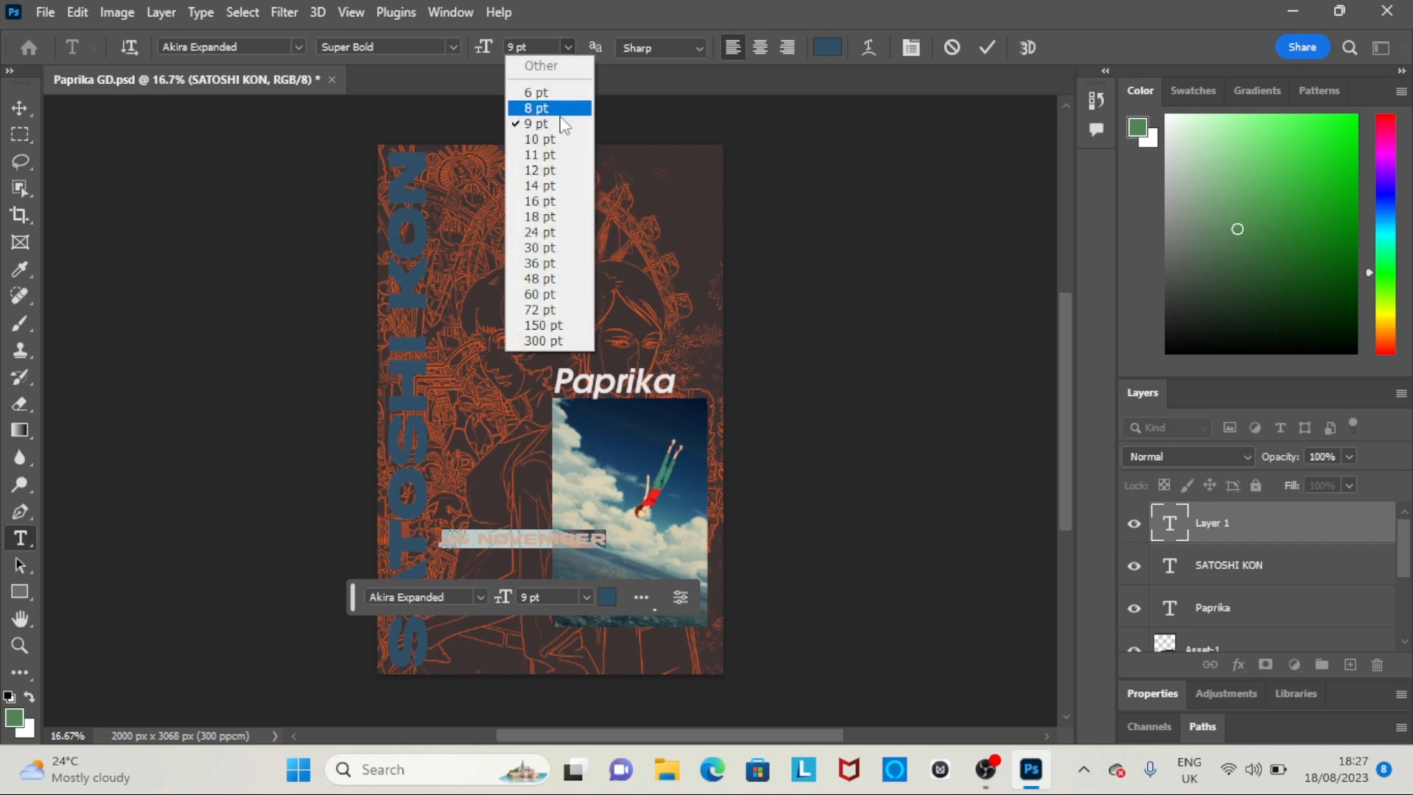
pyautogui.click(550, 115)
pyautogui.click(567, 45)
pyautogui.click(555, 87)
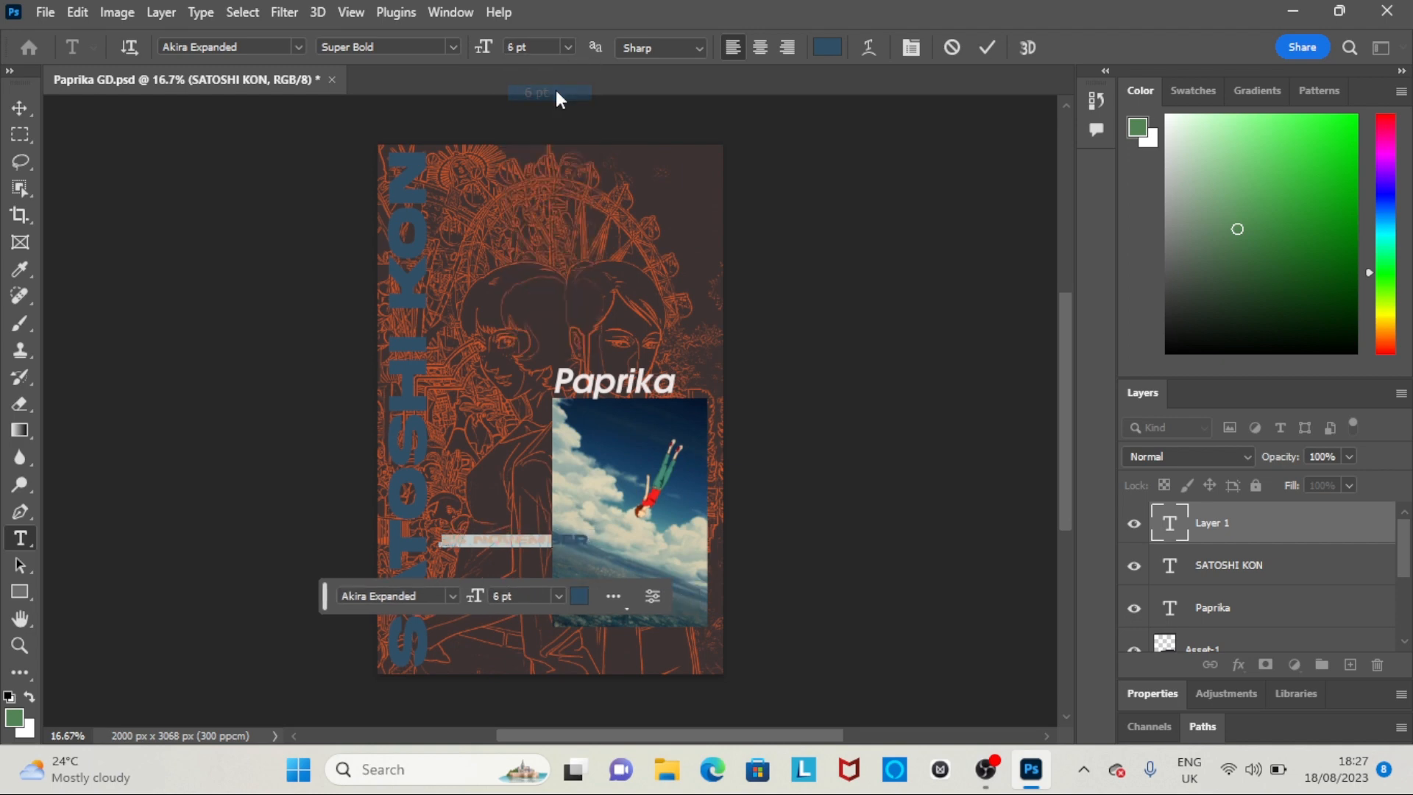
pyautogui.click(988, 48)
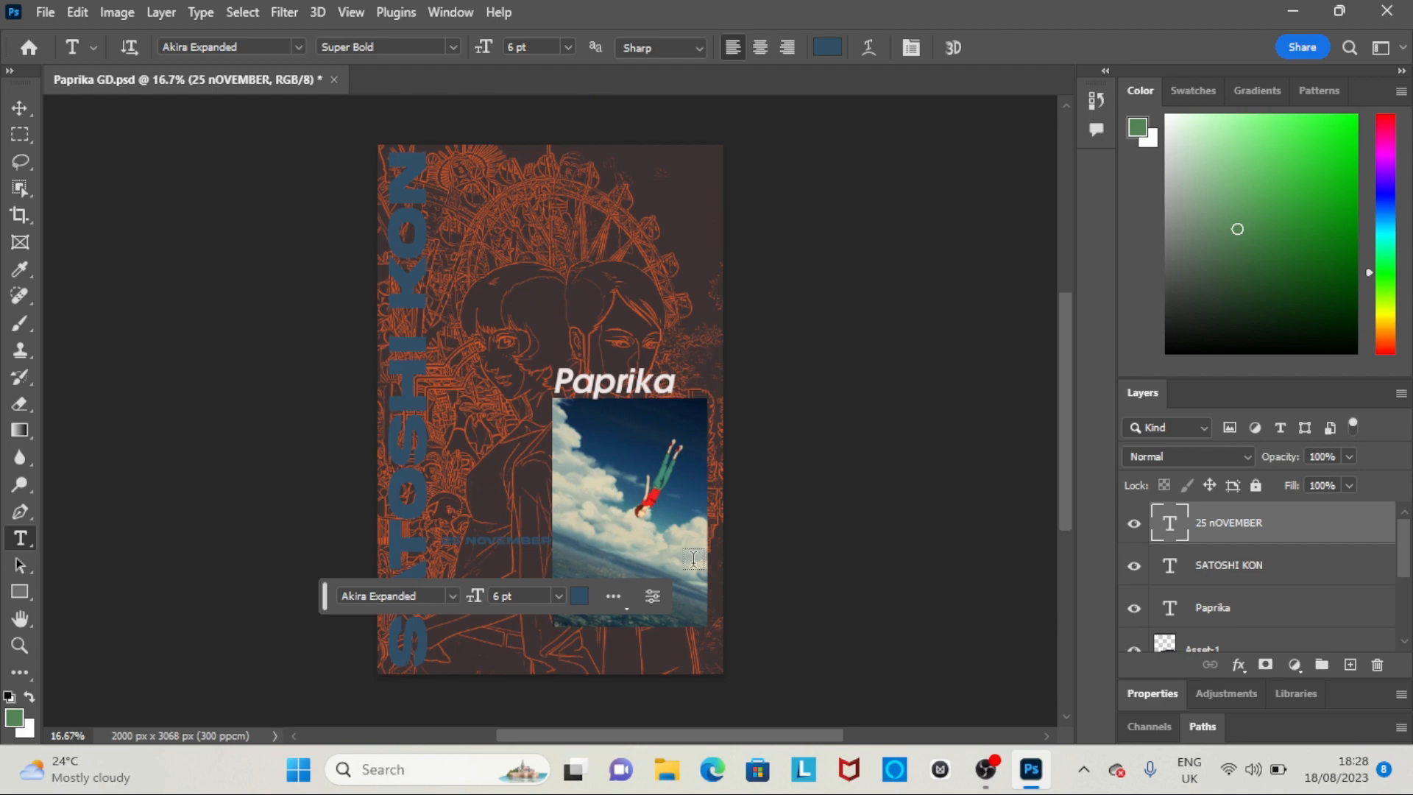
pyautogui.hotkey('ctrl', '+')
pyautogui.hotkey('ctrl', '+')
pyautogui.hotkey('ctrl', '+')
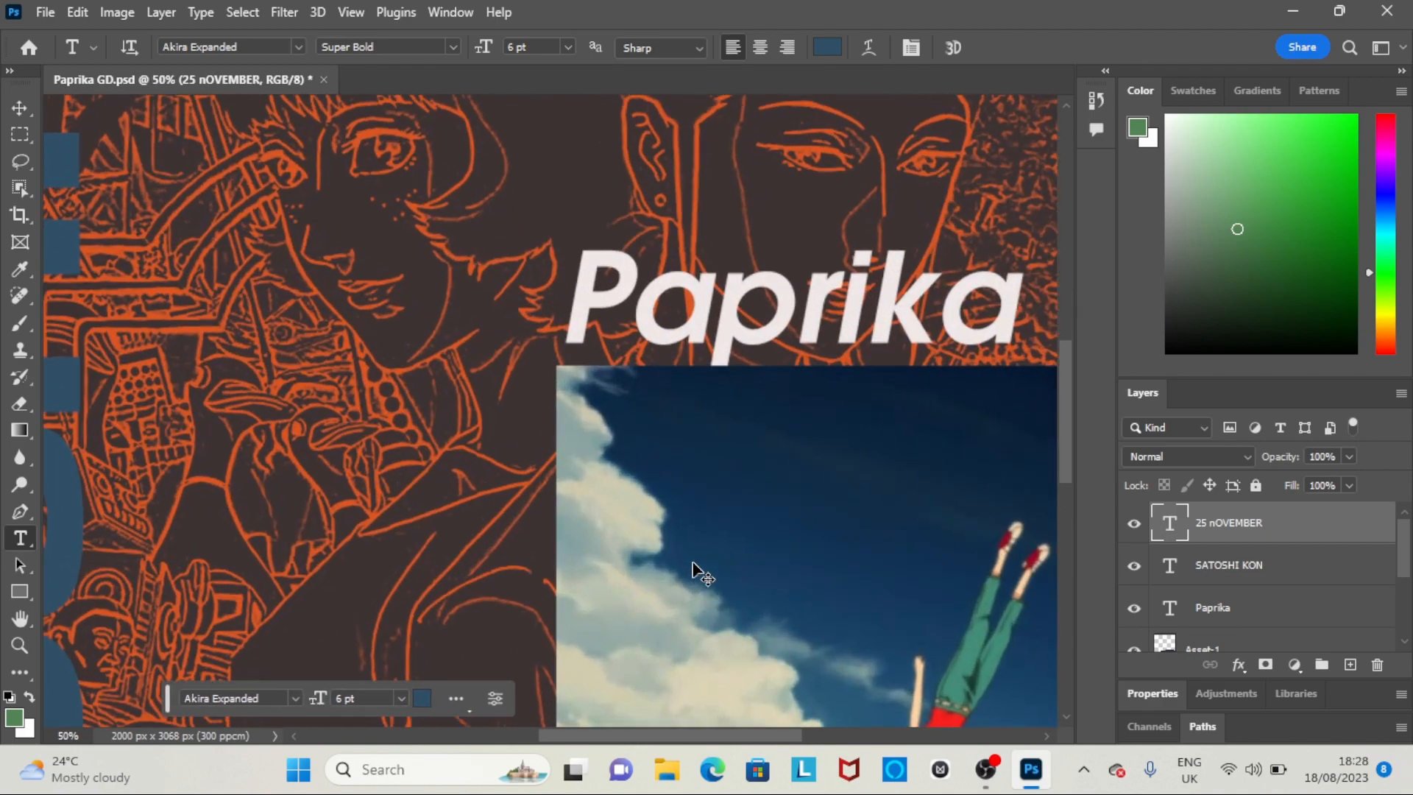
pyautogui.hotkey('ctrl', '+')
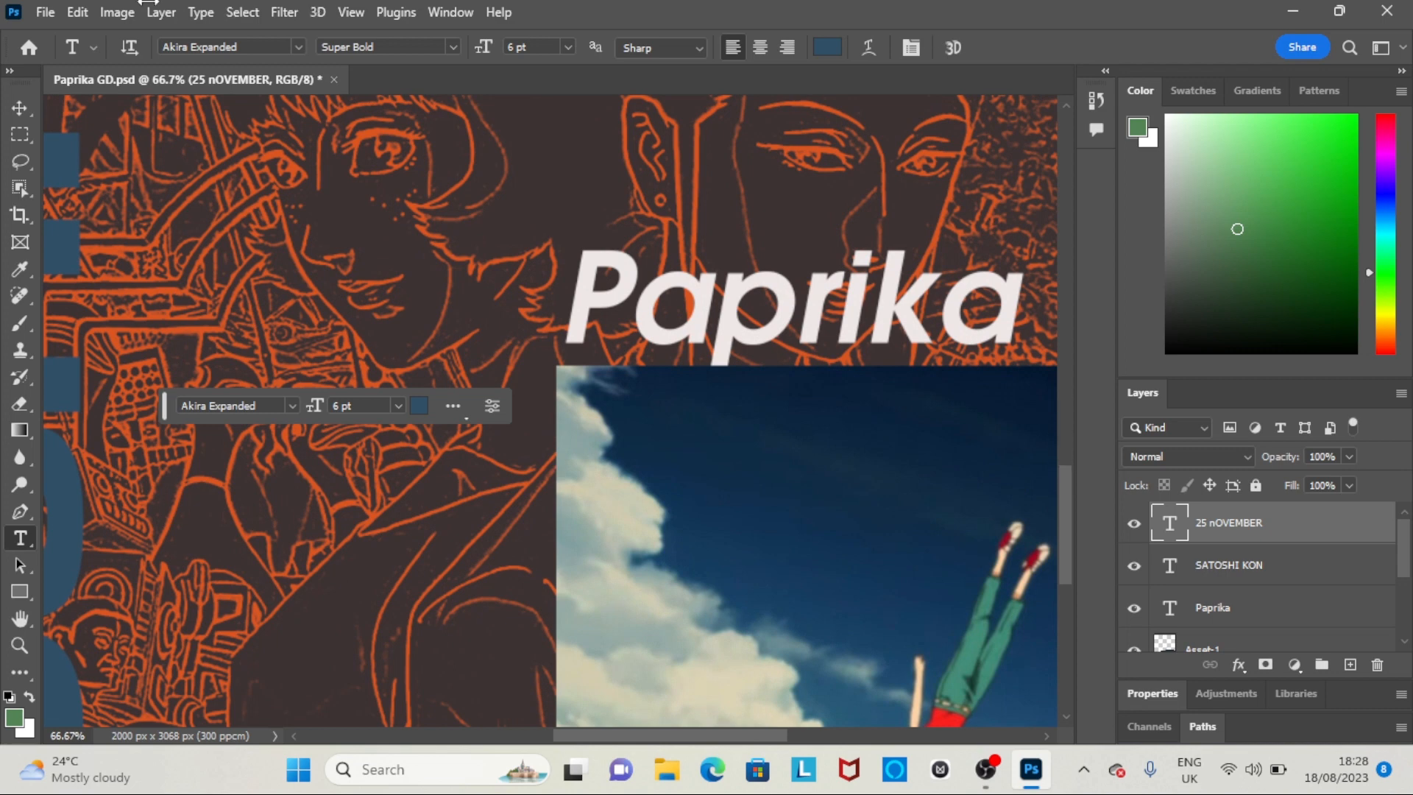
pyautogui.scroll(-5, 366, 390)
pyautogui.moveTo(115, 335); pyautogui.dragTo(431, 146)
pyautogui.click(419, 411)
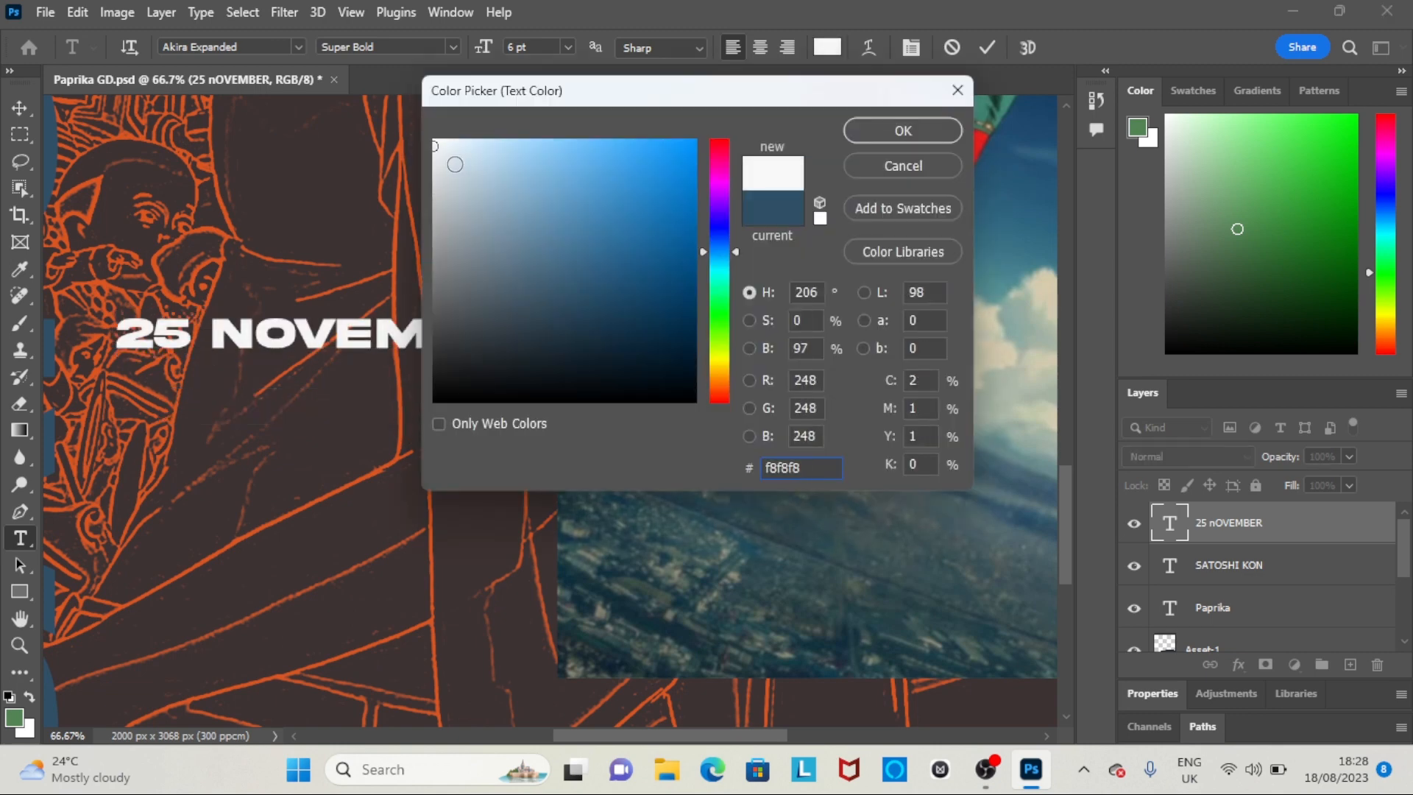
pyautogui.click(959, 87)
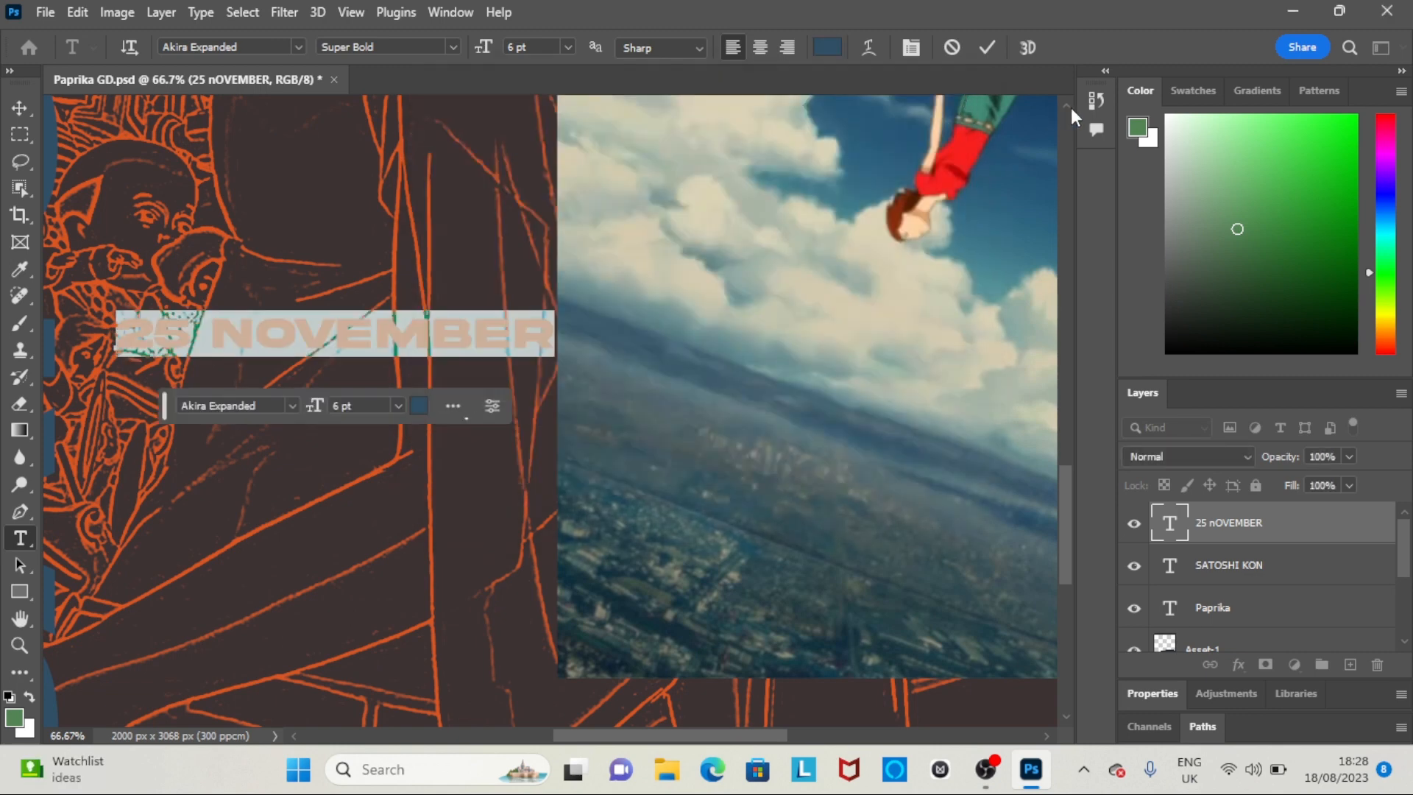
# Look up the hex colour code of the Paprika title text without changing it
pyautogui.scroll(5, 1067, 108)
pyautogui.scroll(6, 1066, 108)
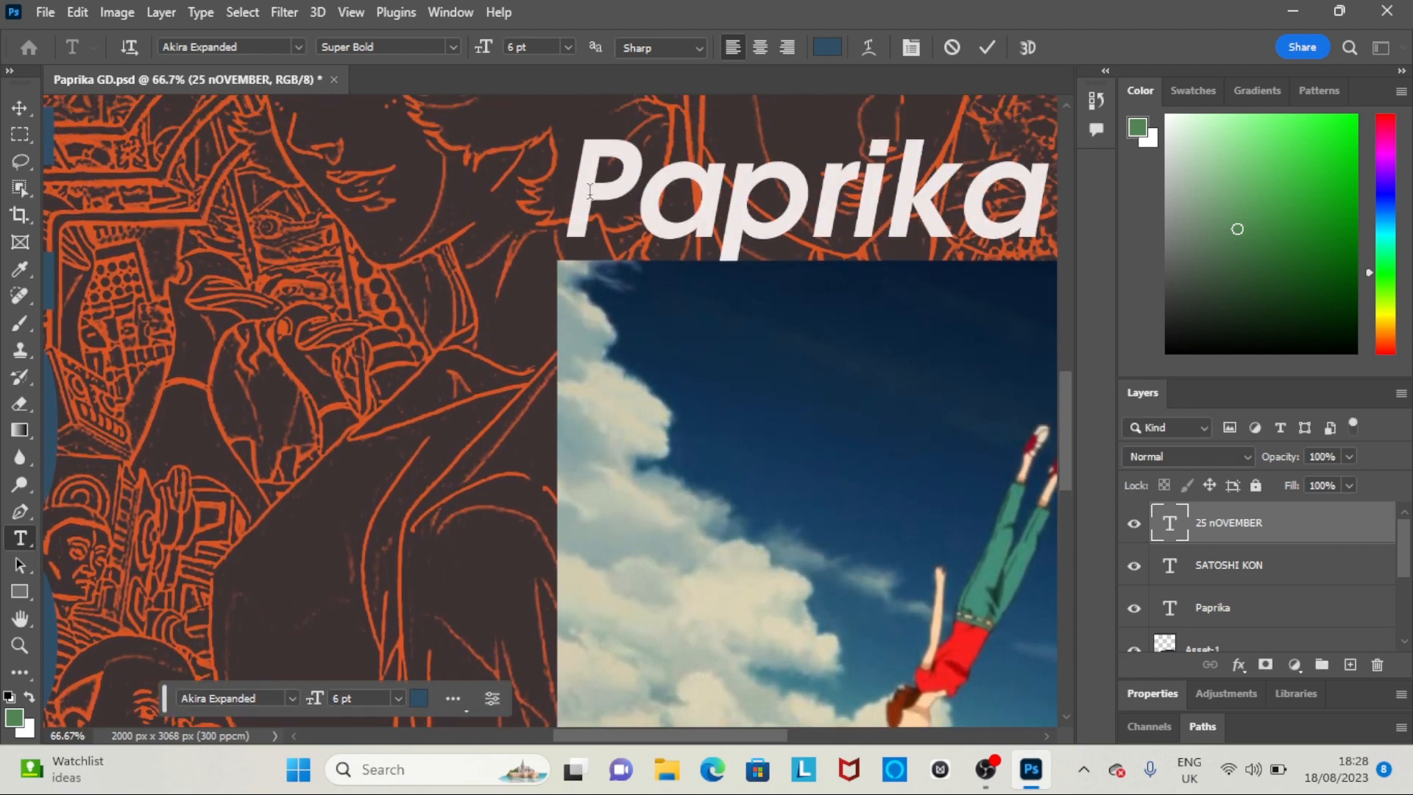
pyautogui.click(590, 193)
pyautogui.moveTo(576, 192); pyautogui.dragTo(639, 195)
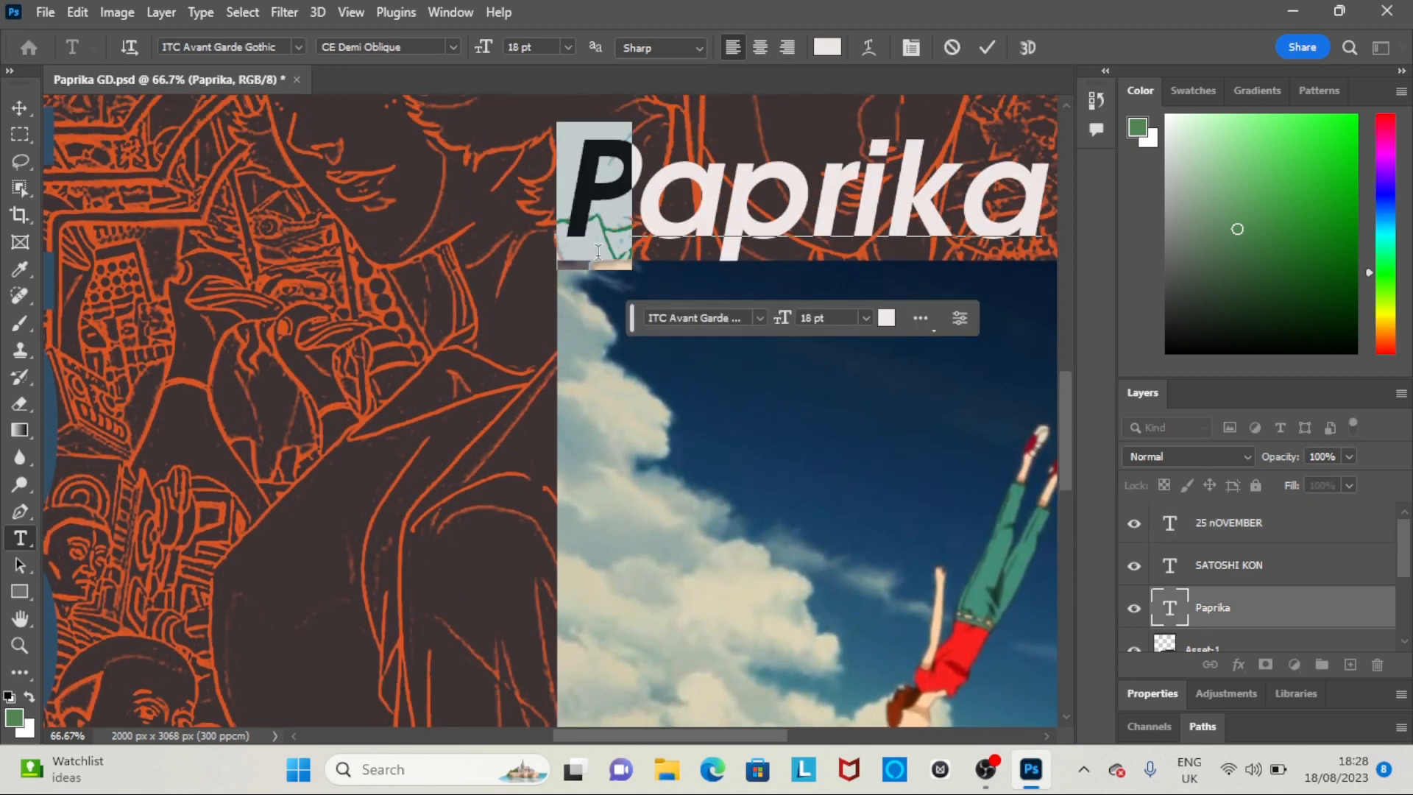
pyautogui.click(887, 318)
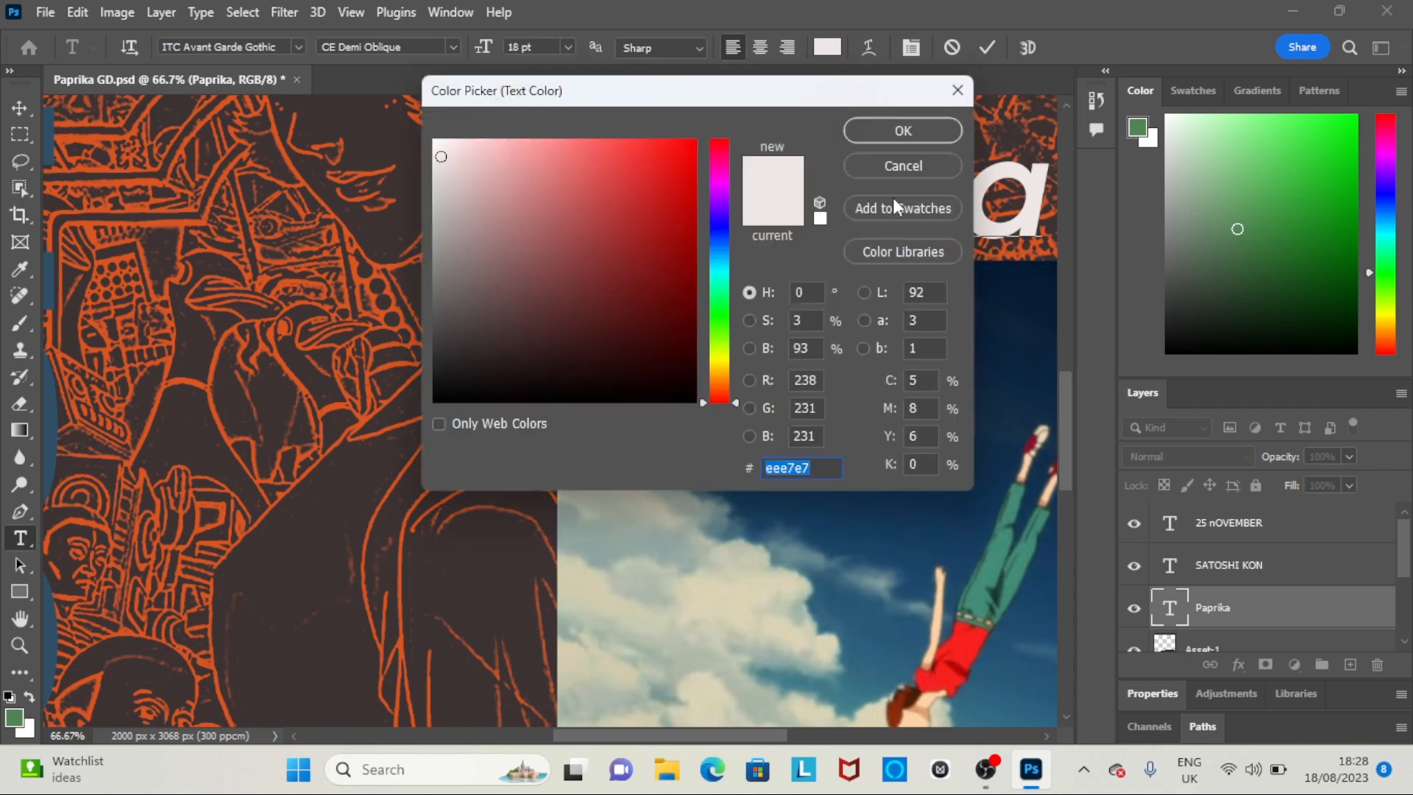
pyautogui.click(958, 89)
# Recolour the whole 25 NOVEMBER text to the off-white hex value eee7e7
pyautogui.moveTo(1067, 381); pyautogui.dragTo(1067, 470)
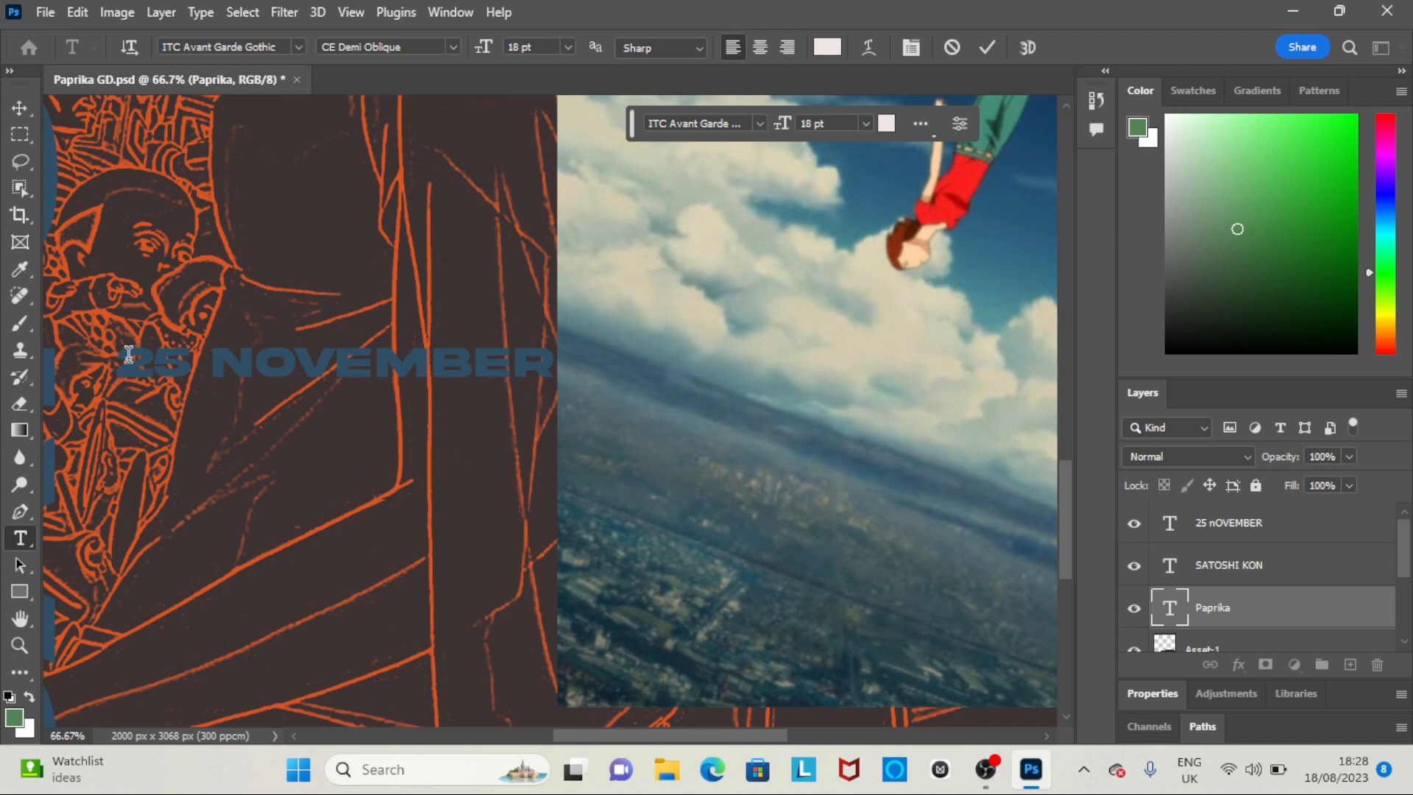
pyautogui.moveTo(128, 354); pyautogui.dragTo(602, 357)
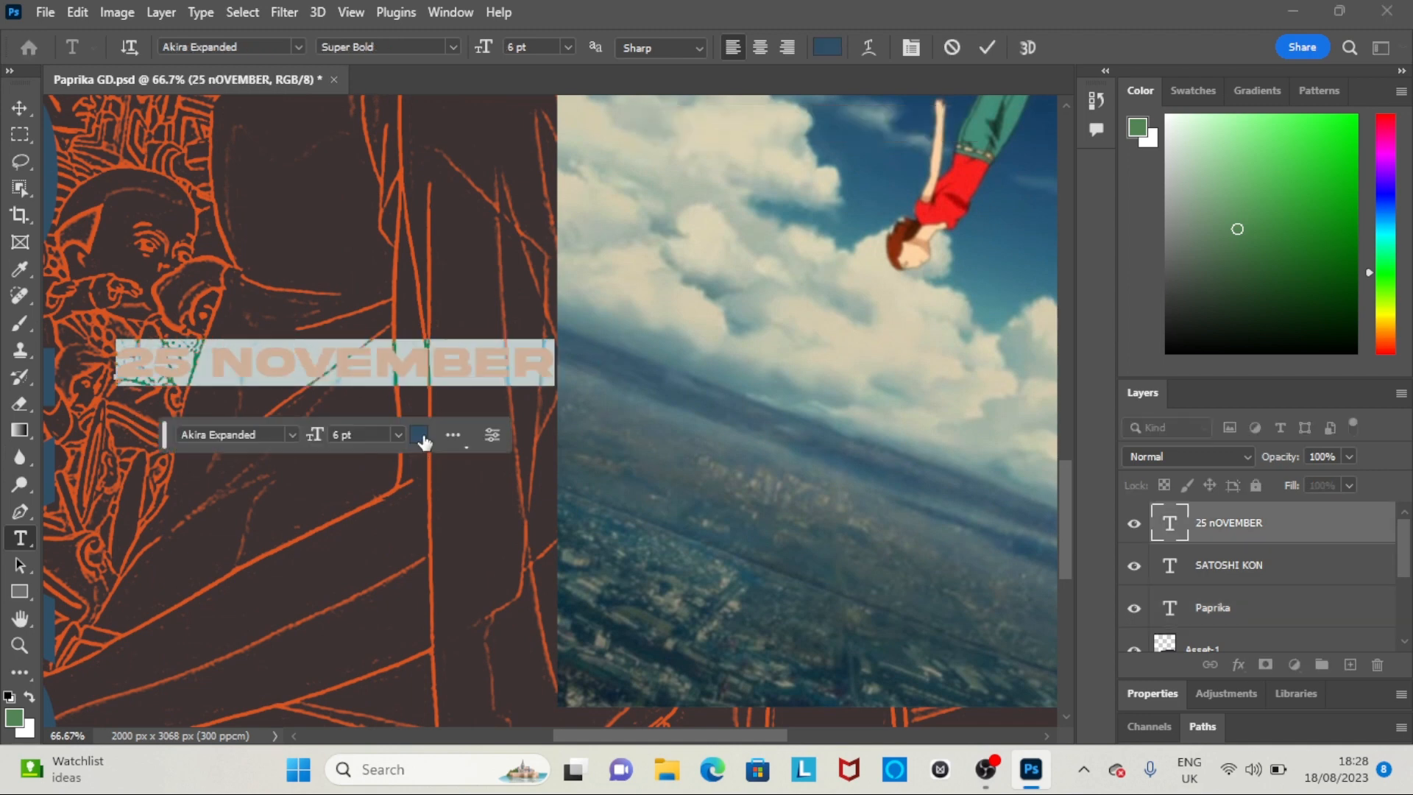
pyautogui.click(423, 436)
pyautogui.write('eee7e7')
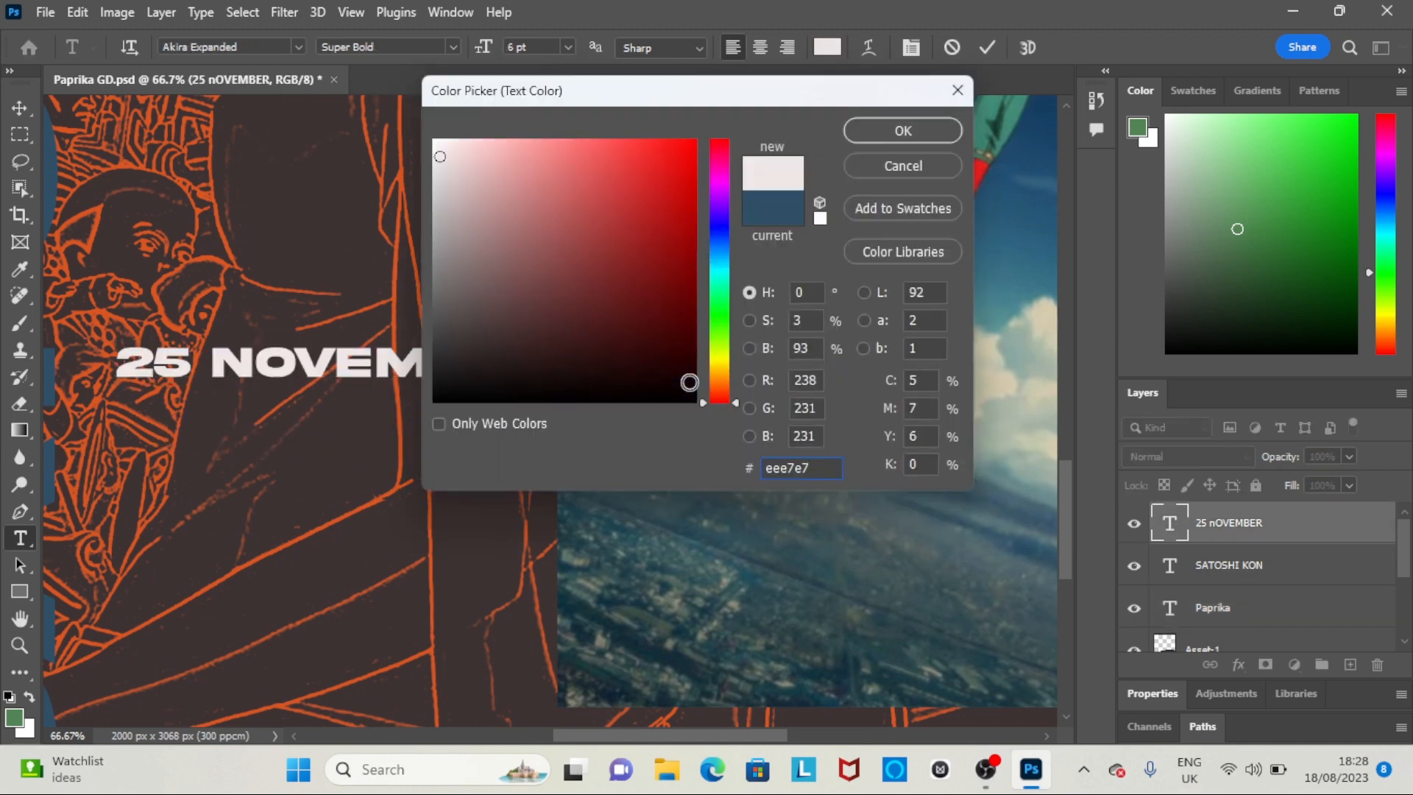
pyautogui.press('Return')
# Scale the 25 NOVEMBER text down to about 86.6%, keeping its end against the sky image's left edge
pyautogui.click(19, 108)
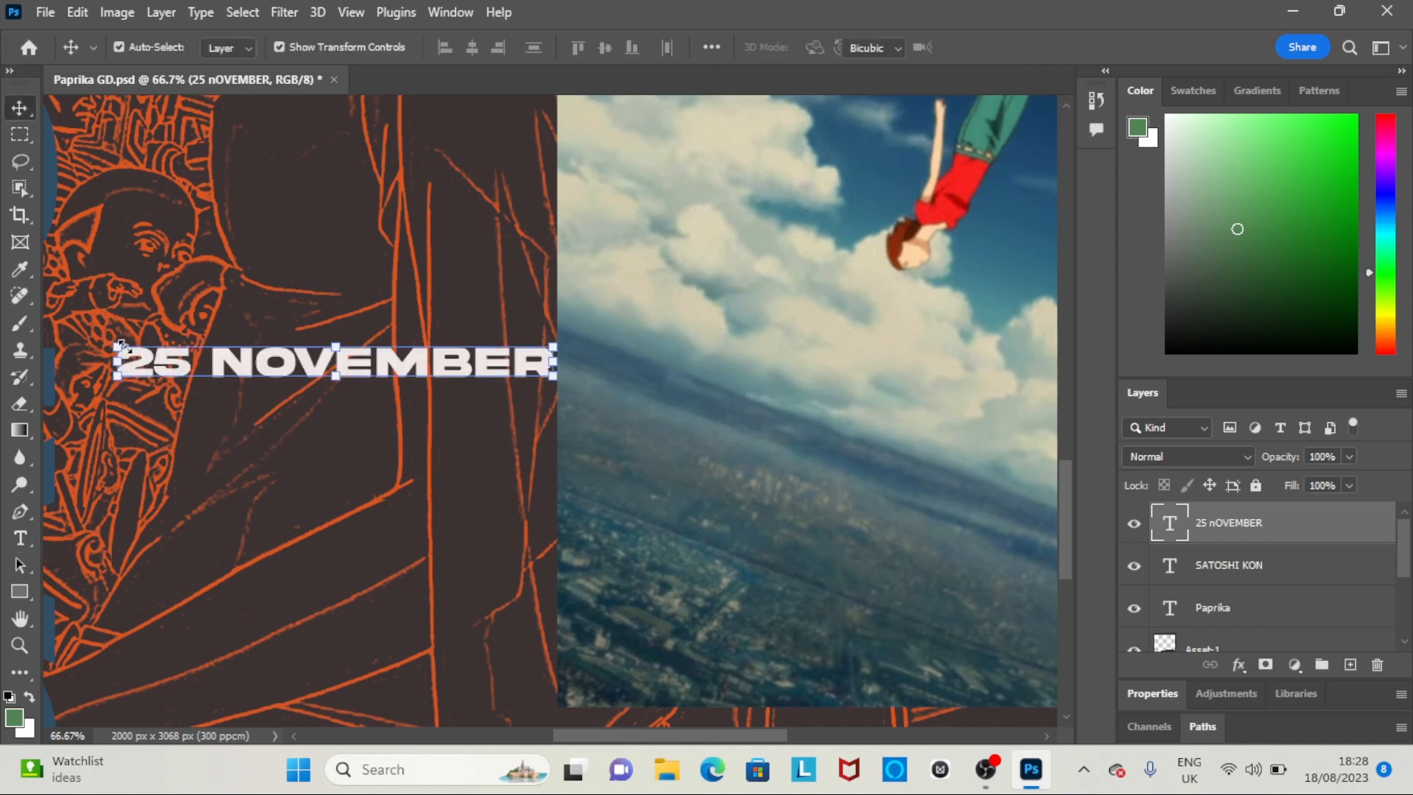
pyautogui.moveTo(115, 362); pyautogui.dragTo(151, 361)
pyautogui.moveTo(168, 358); pyautogui.dragTo(163, 358)
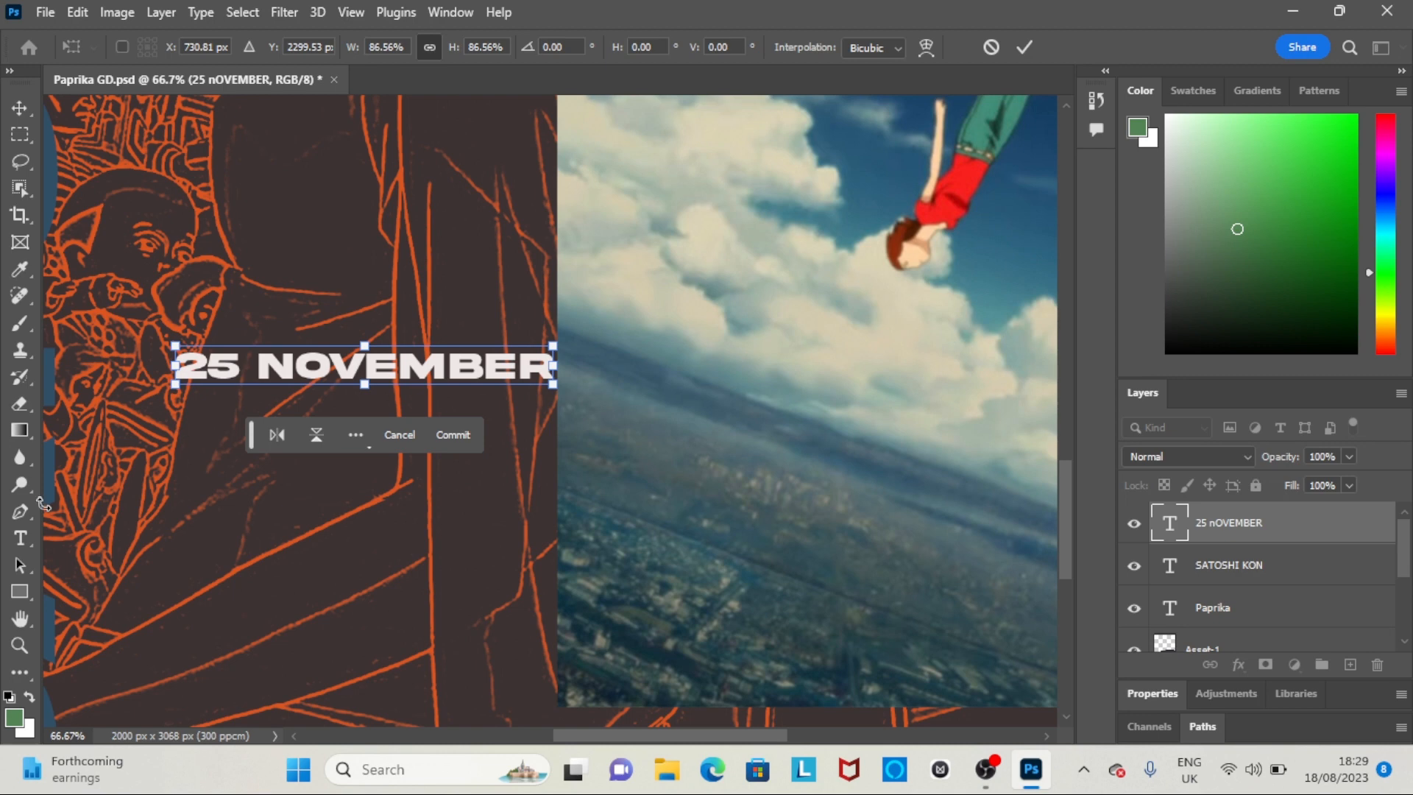
pyautogui.click(467, 437)
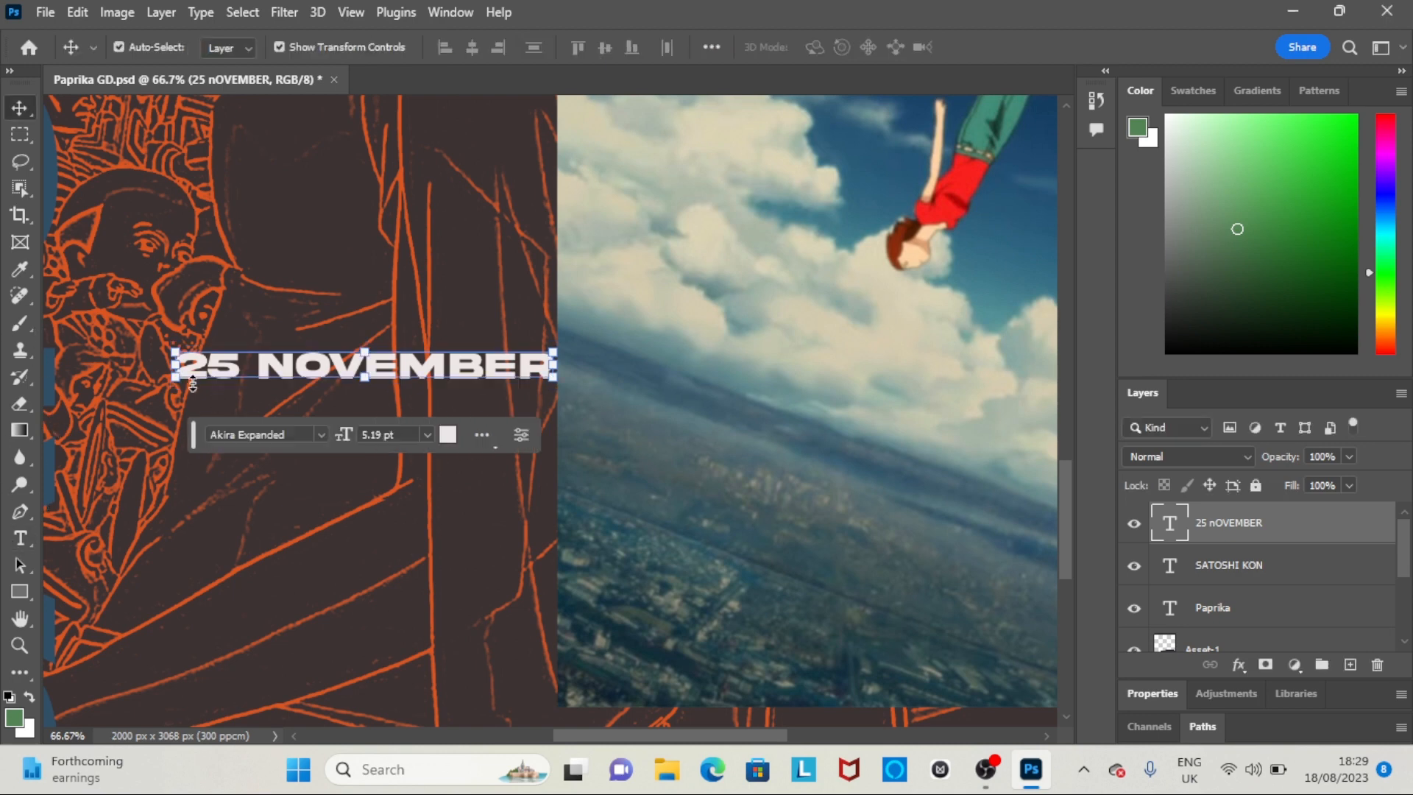
# Change the 25 NOVEMBER text's font to ITC Avant Garde Gothic Book Condensed and capitalise its lowercase n
pyautogui.click(22, 535)
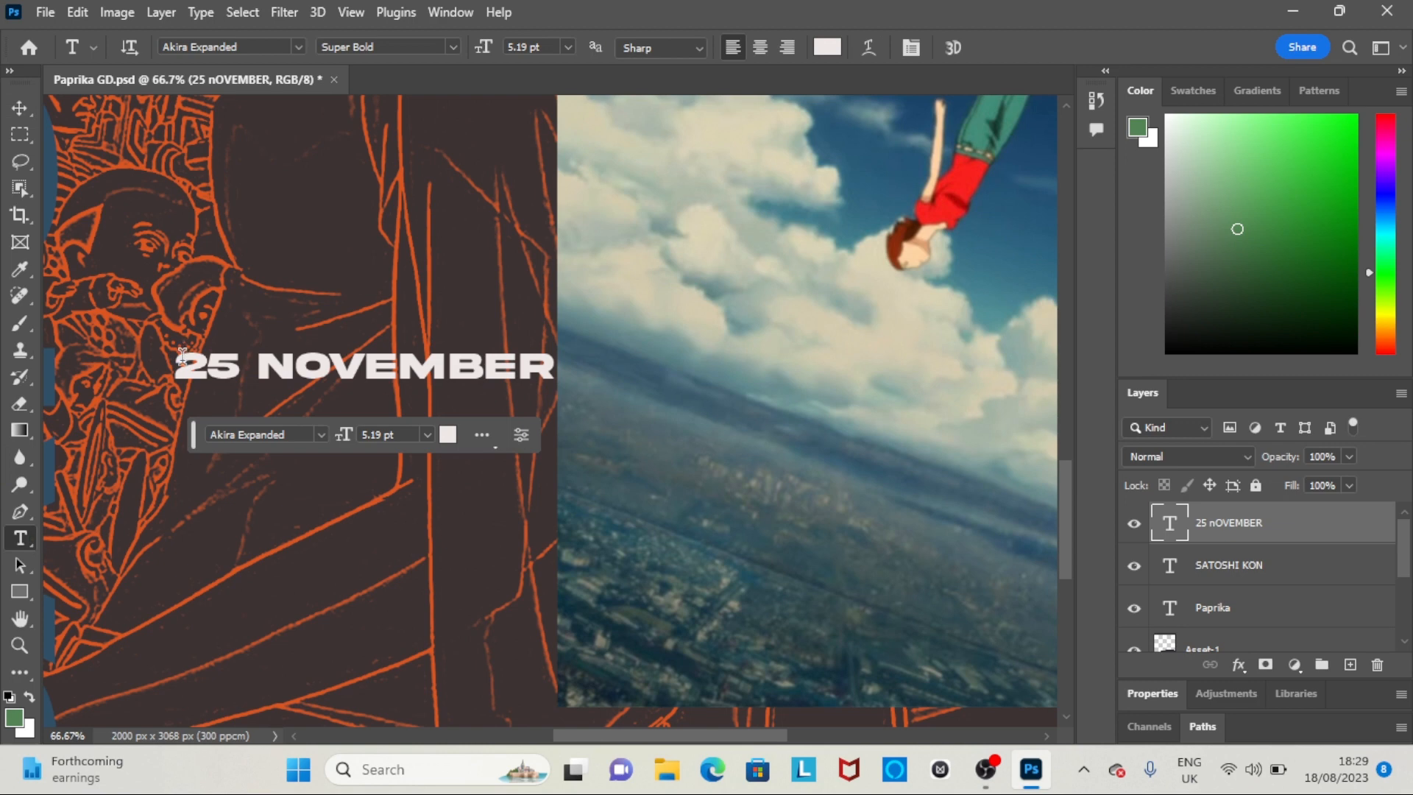
pyautogui.moveTo(182, 355); pyautogui.dragTo(571, 349)
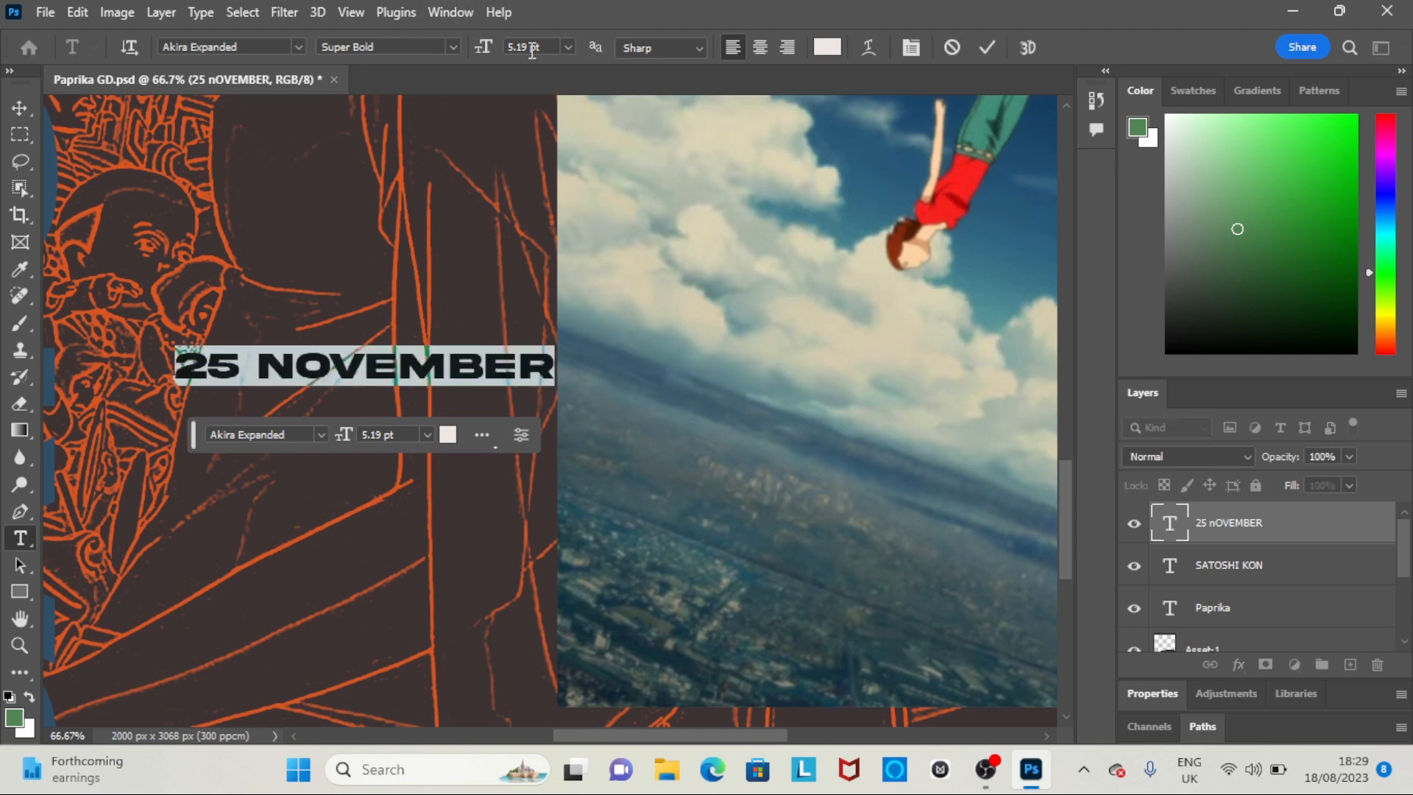
pyautogui.click(297, 46)
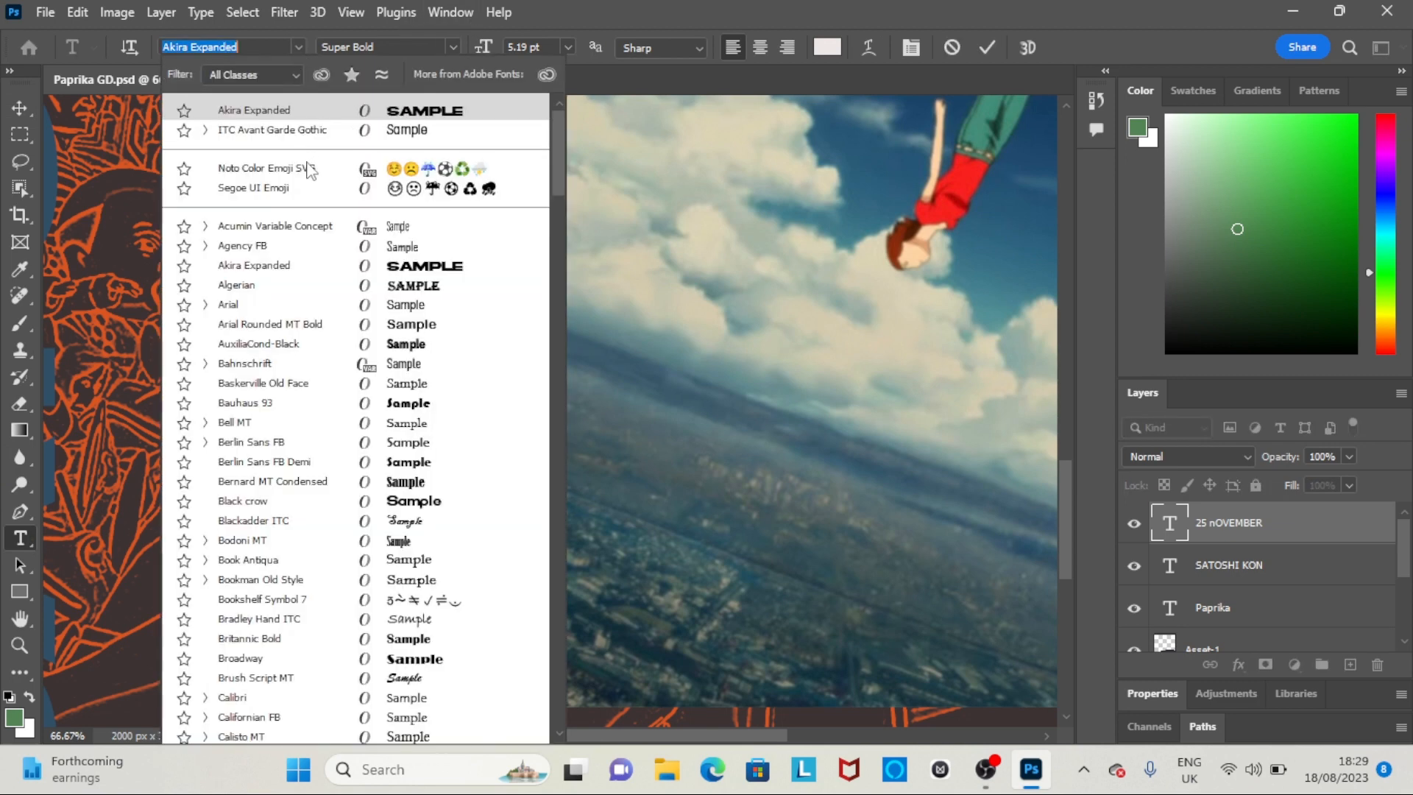
pyautogui.click(327, 131)
pyautogui.click(246, 364)
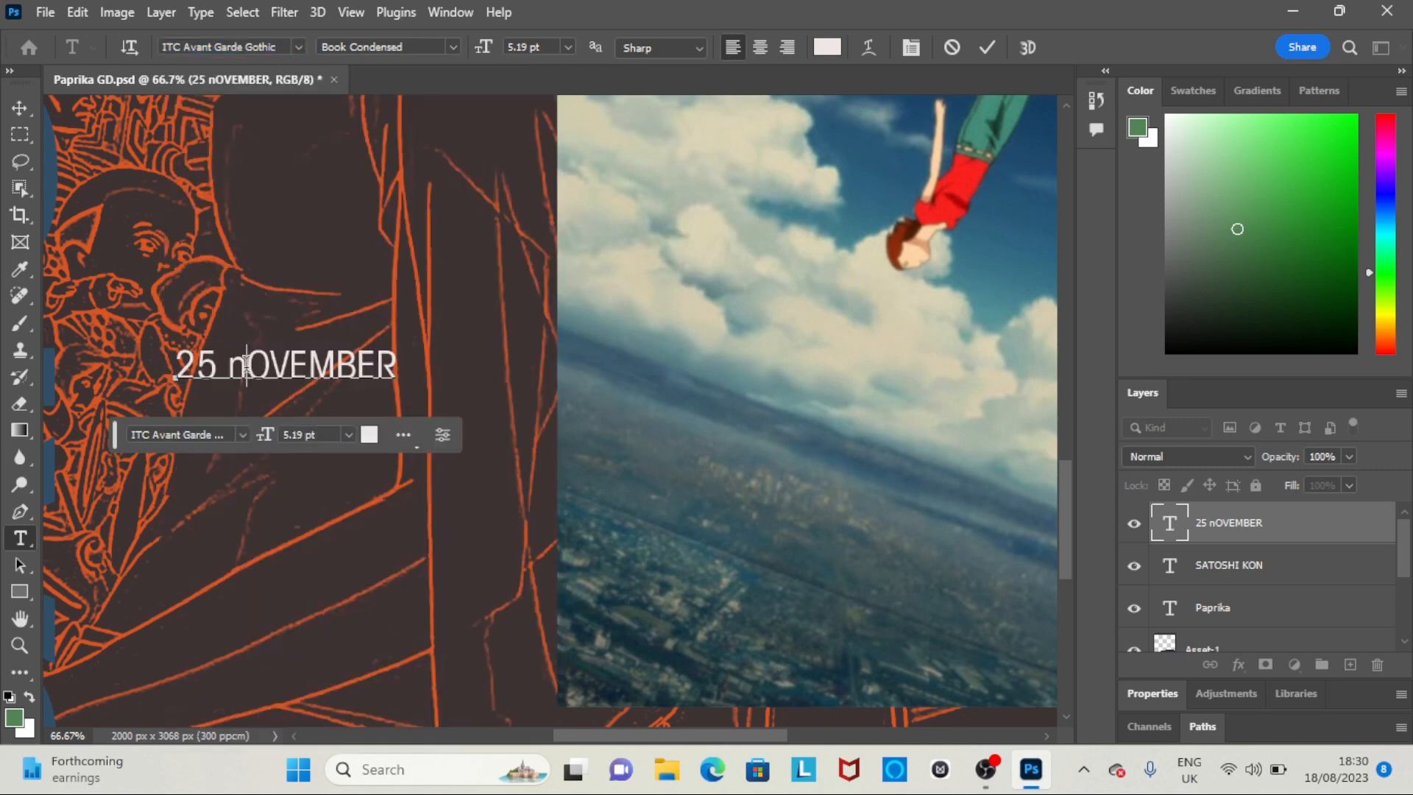
pyautogui.press('BackSpace')
pyautogui.write('N')
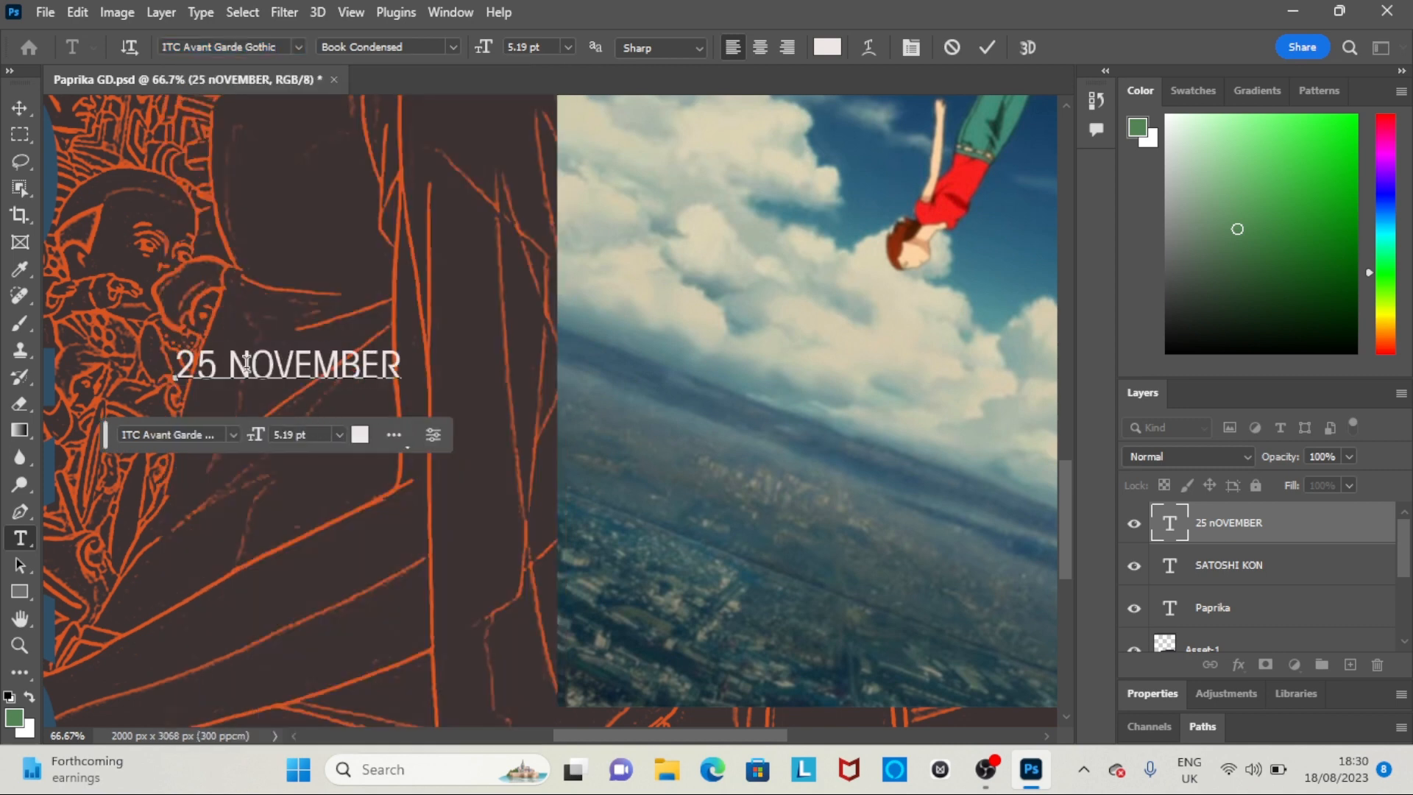
# Change the whole 25 NOVEMBER text to the CE Demi style of ITC Avant Garde Gothic
pyautogui.click(340, 436)
pyautogui.click(185, 365)
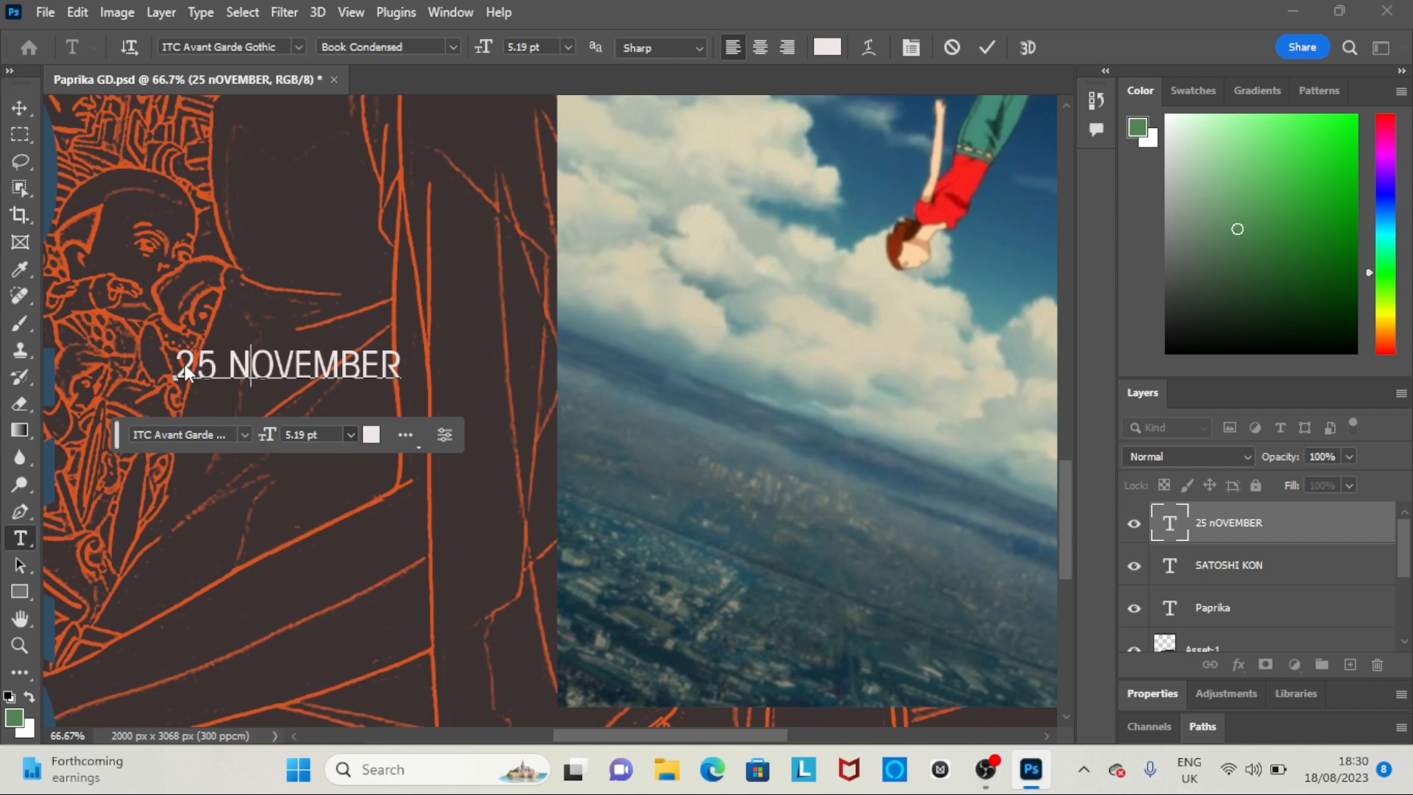
pyautogui.moveTo(184, 363); pyautogui.dragTo(451, 359)
pyautogui.click(244, 434)
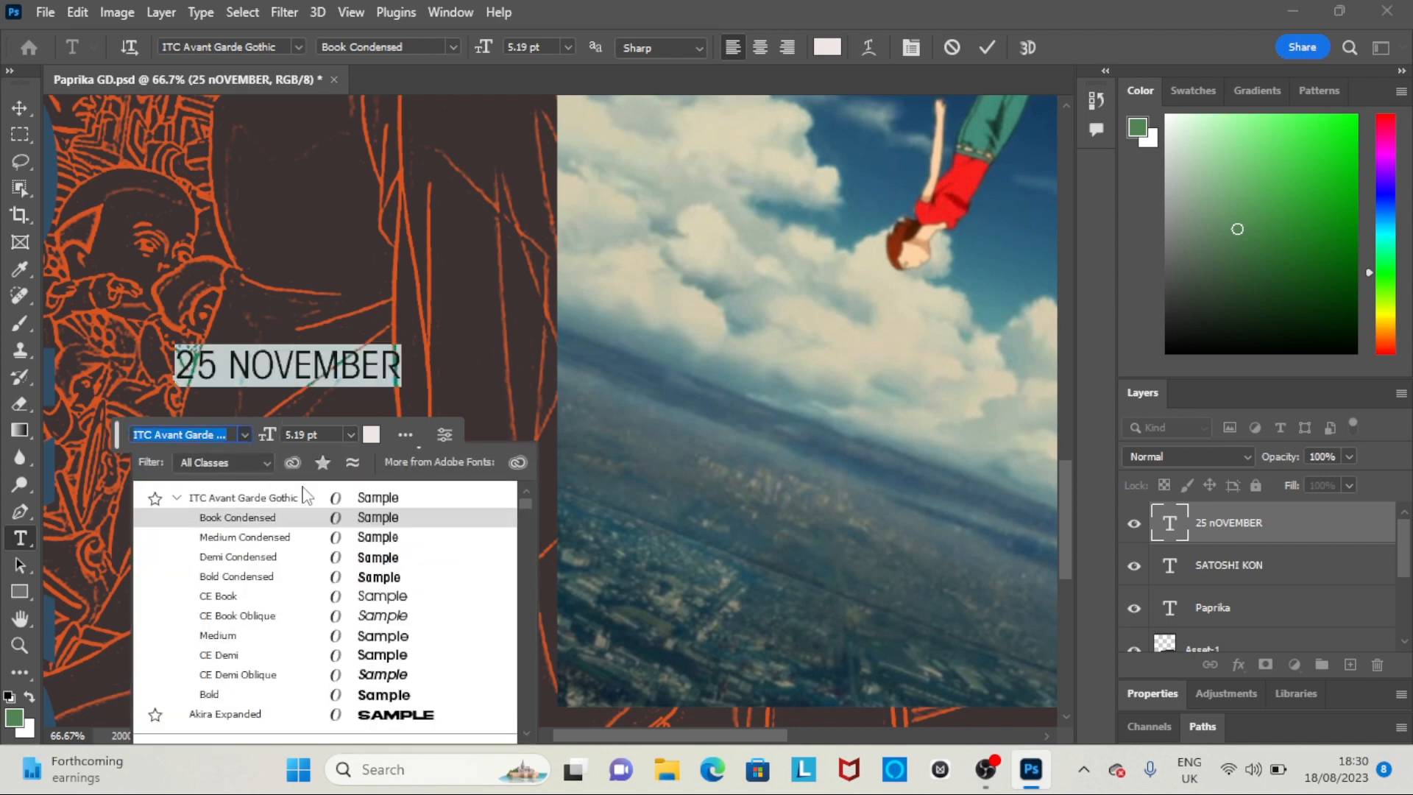
pyautogui.click(411, 656)
# Add SATURDAY as a second line beneath 25 NOVEMBER, indented with leading spaces
pyautogui.click(369, 362)
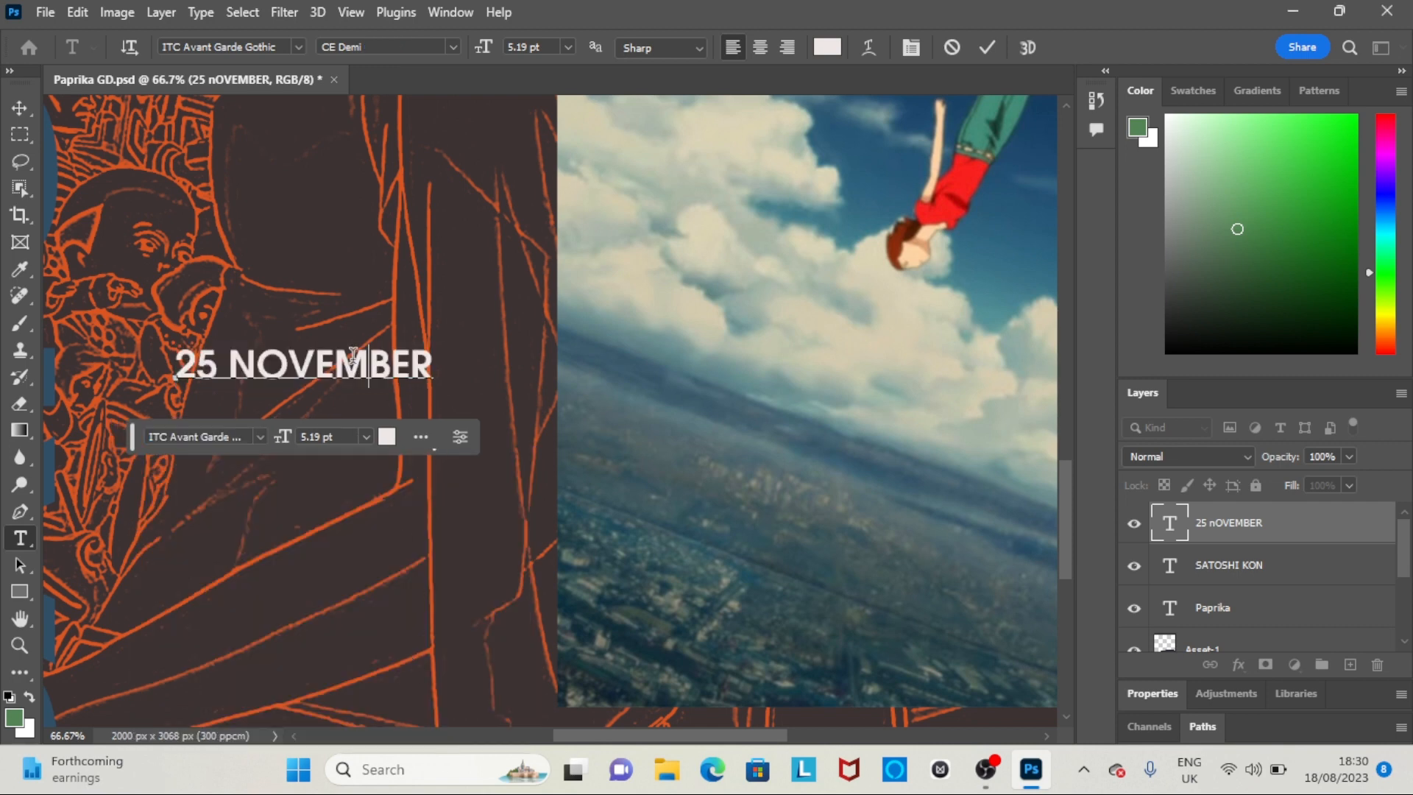
pyautogui.press('Return')
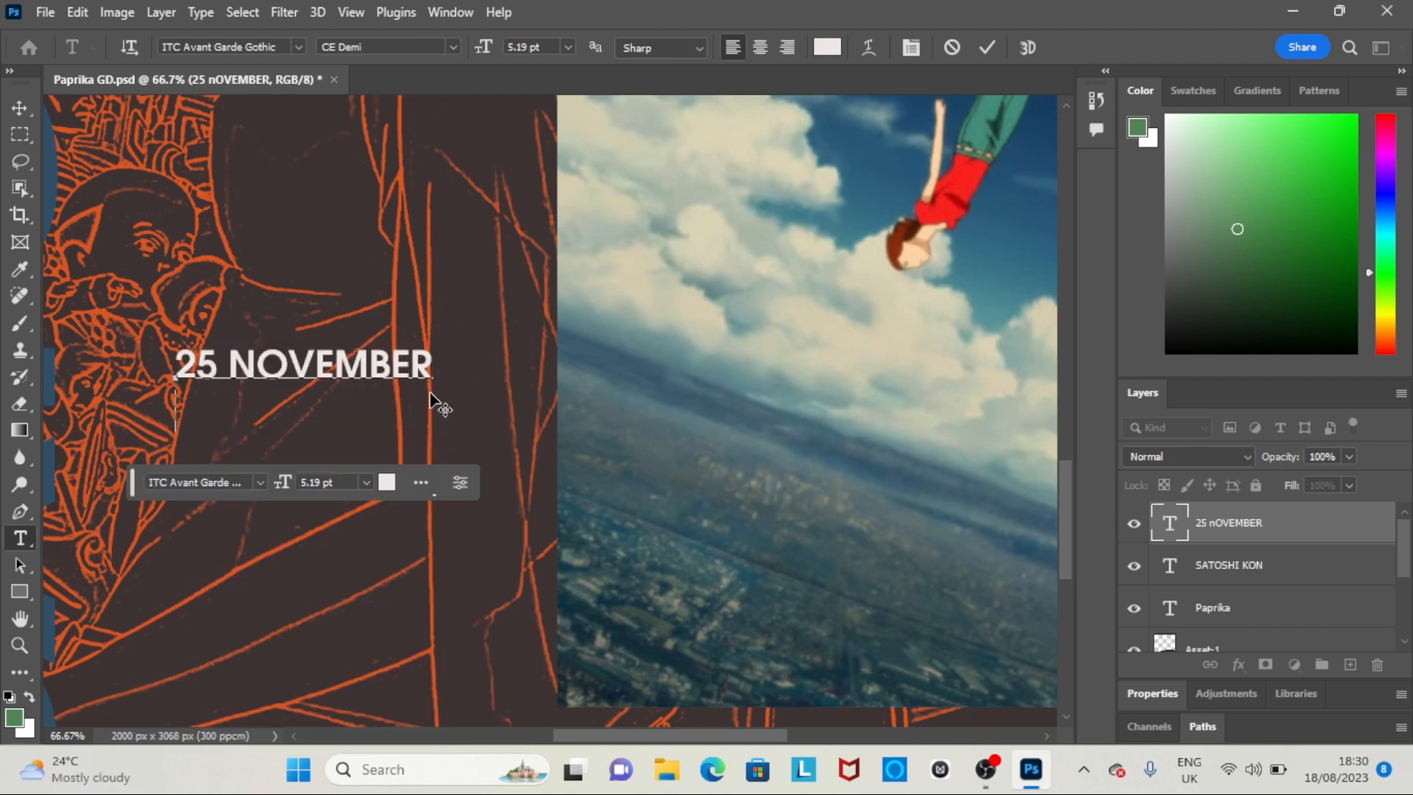
pyautogui.write('SATURDAY')
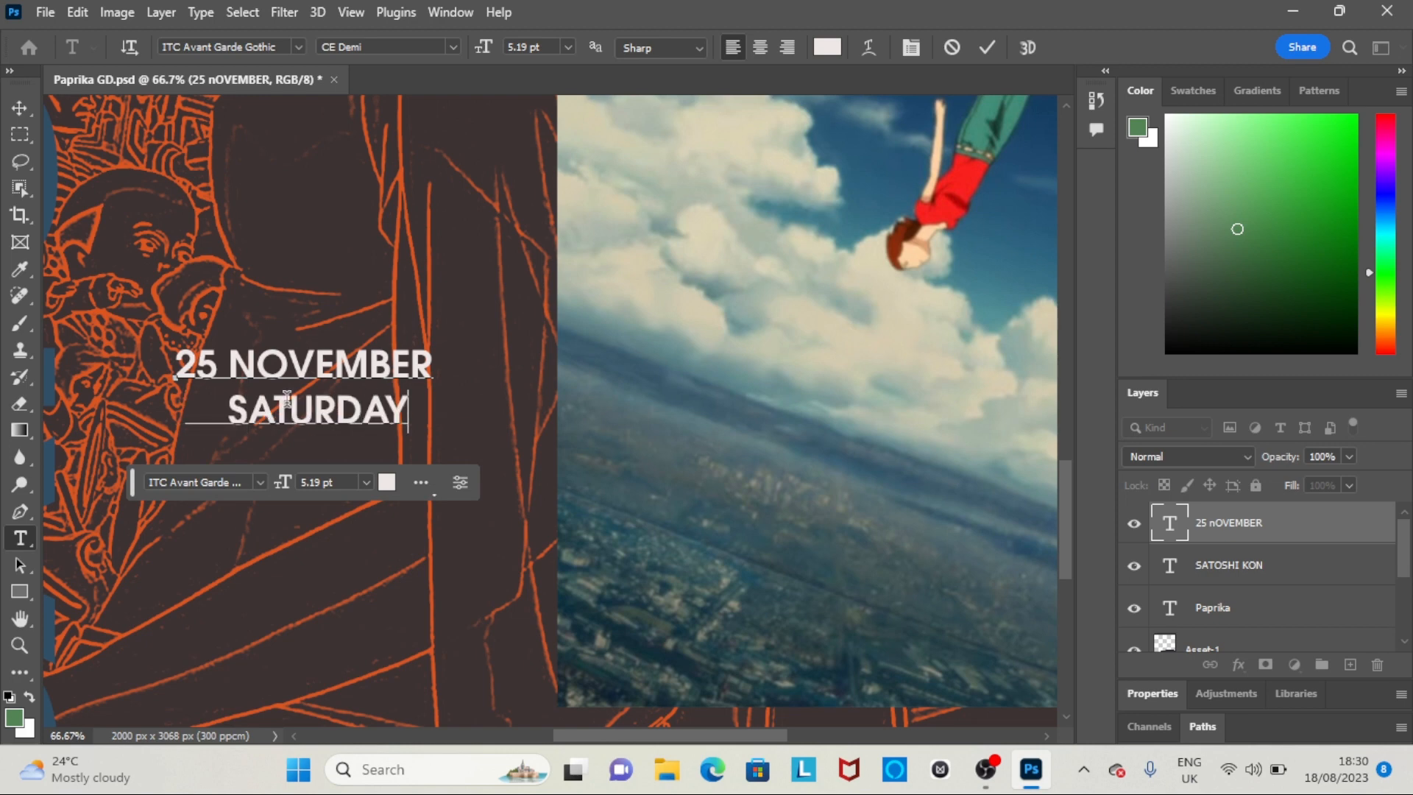
# Adjust the leading spaces before SATURDAY so its end lines up with the end of 25 NOVEMBER
pyautogui.click(233, 410)
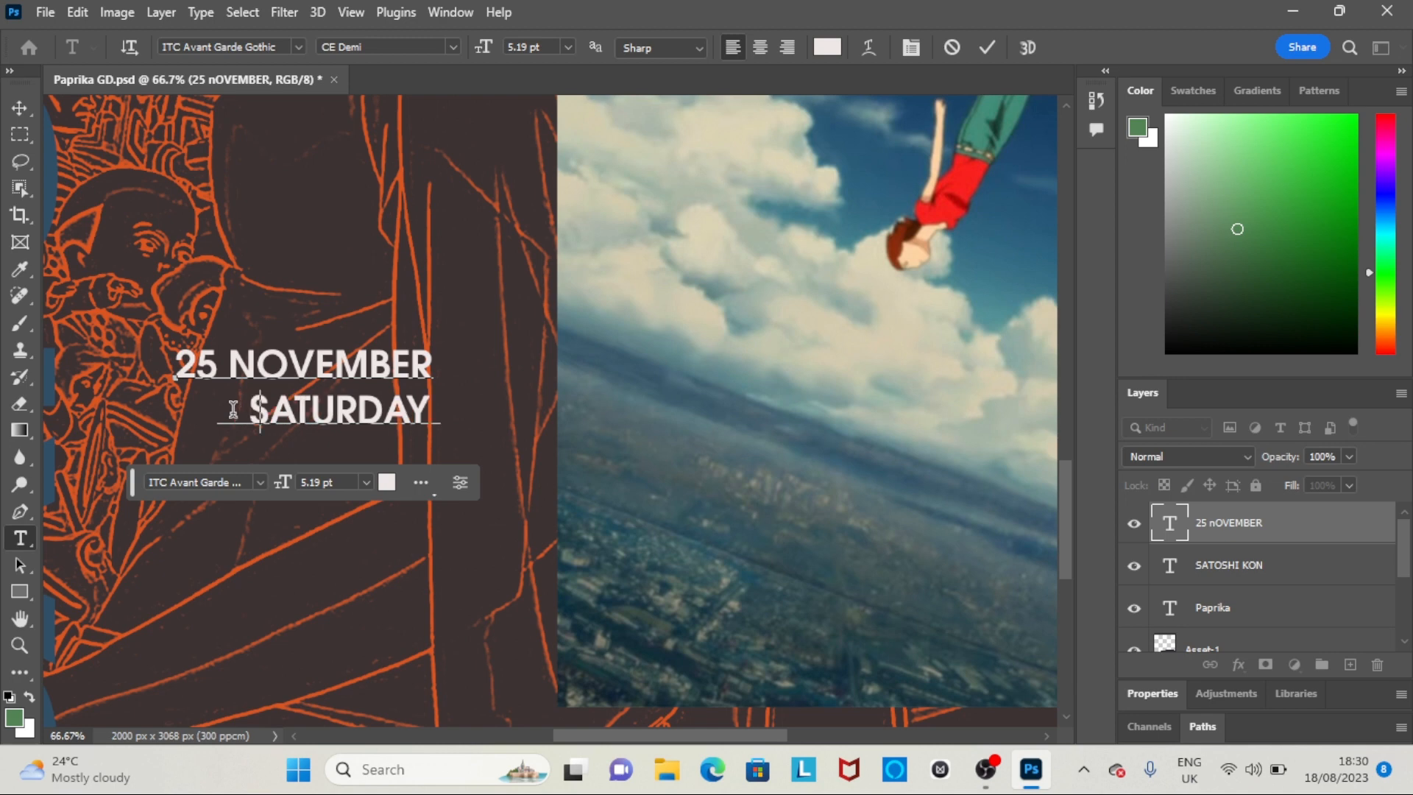
pyautogui.press('BackSpace')
pyautogui.moveTo(171, 356); pyautogui.dragTo(438, 414)
pyautogui.click(193, 394)
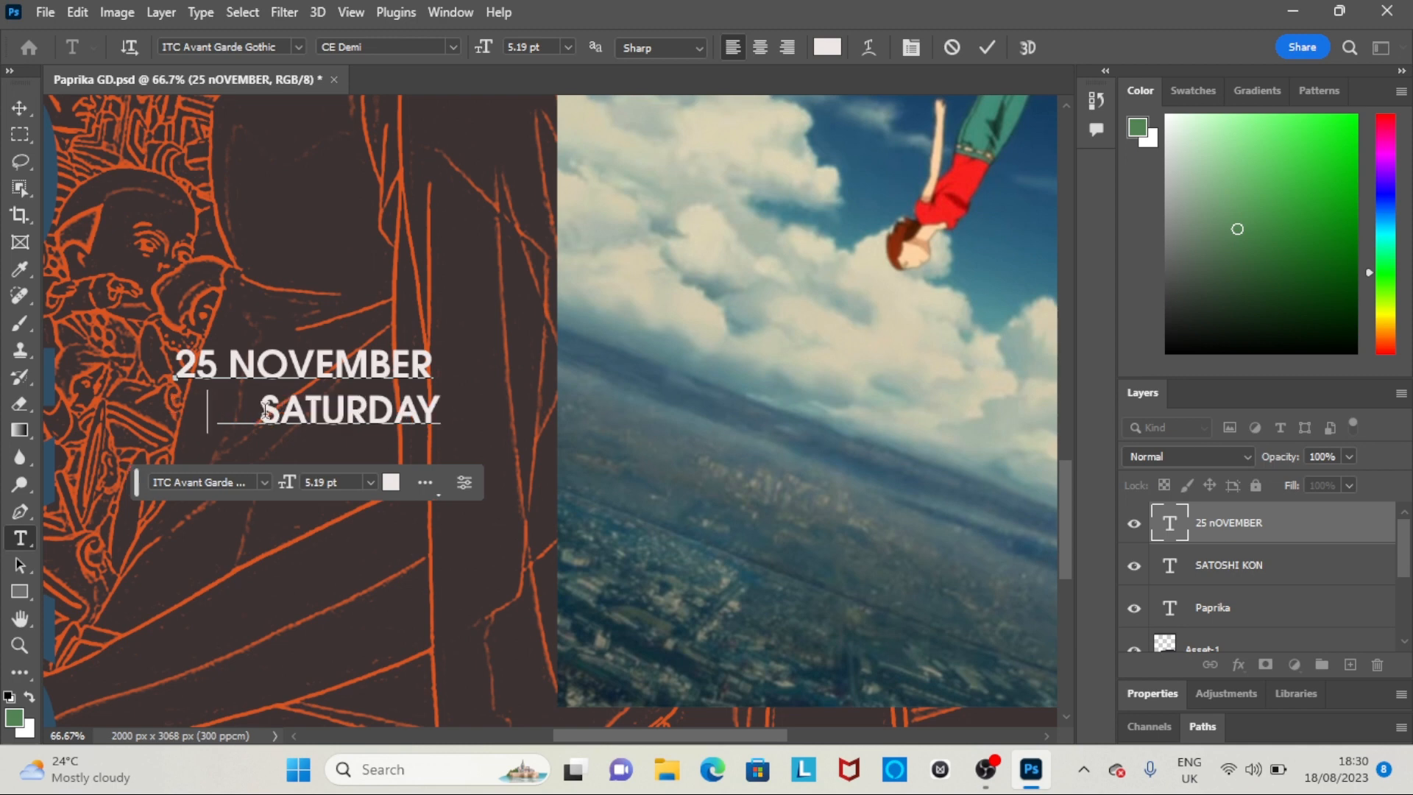
pyautogui.hotkey('ctrl', 'a')
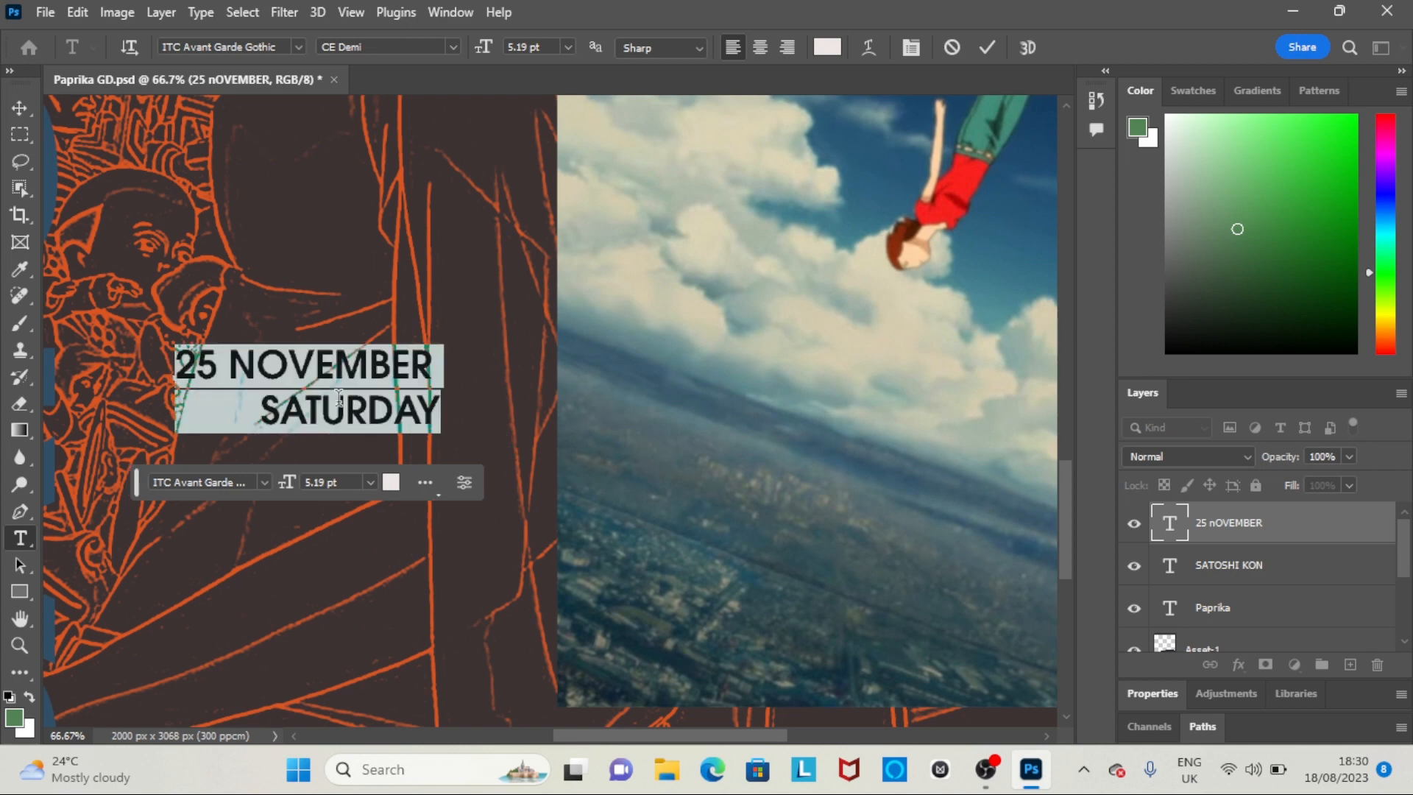
pyautogui.click(217, 409)
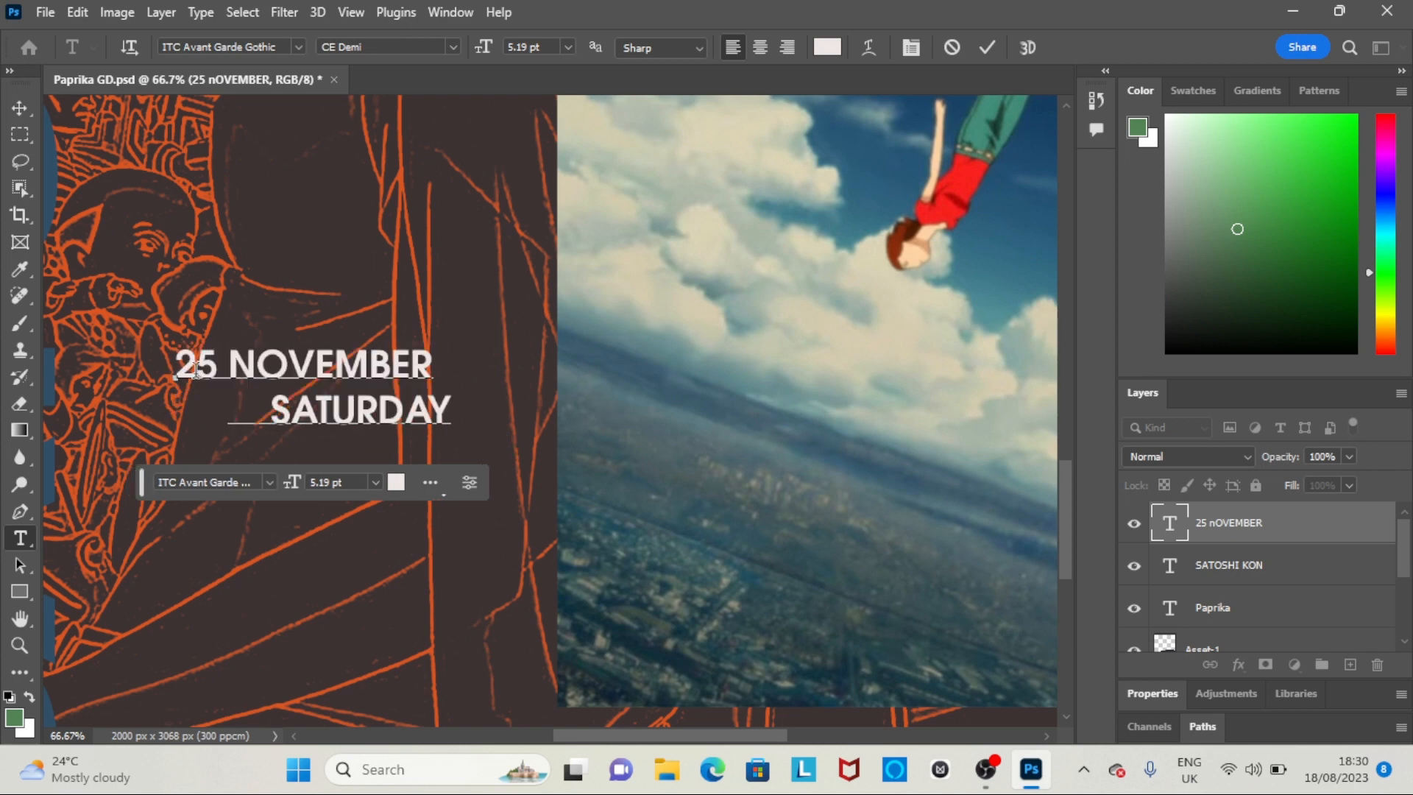
pyautogui.press('BackSpace')
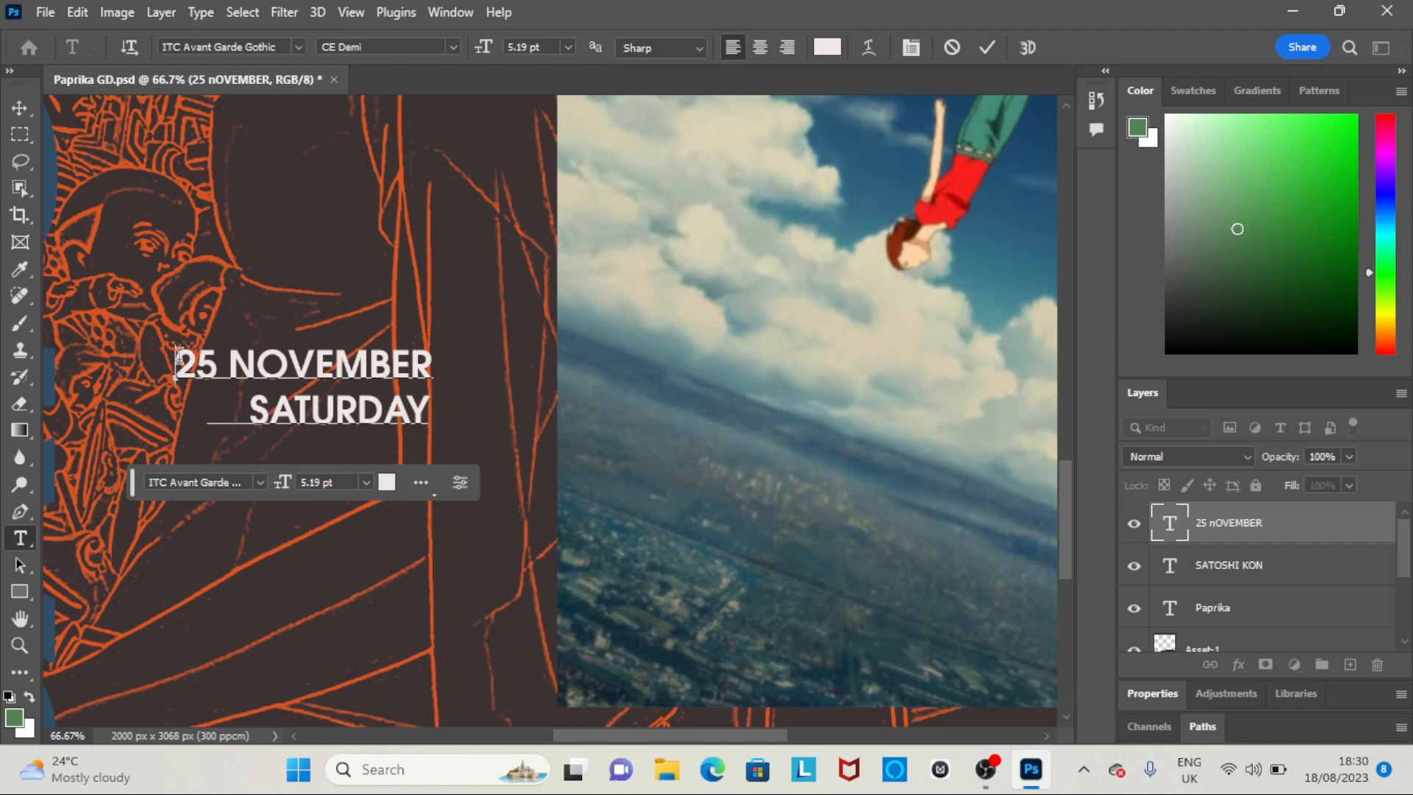
# Commit the two-line date text and move it lower, close beside the sky image's left edge
pyautogui.hotkey('ctrl', 'a')
pyautogui.hotkey('ctrl', 'Return')
pyautogui.press('v')
pyautogui.moveTo(321, 340); pyautogui.dragTo(444, 502)
# Examine the date text's size and placement against the sky image and the rest of the poster
pyautogui.hotkey('ctrl', '-')
pyautogui.hotkey('ctrl', '-')
pyautogui.hotkey('ctrl', '-')
pyautogui.hotkey('ctrl', '-')
pyautogui.hotkey('ctrl', '-')
pyautogui.hotkey('ctrl', '-')
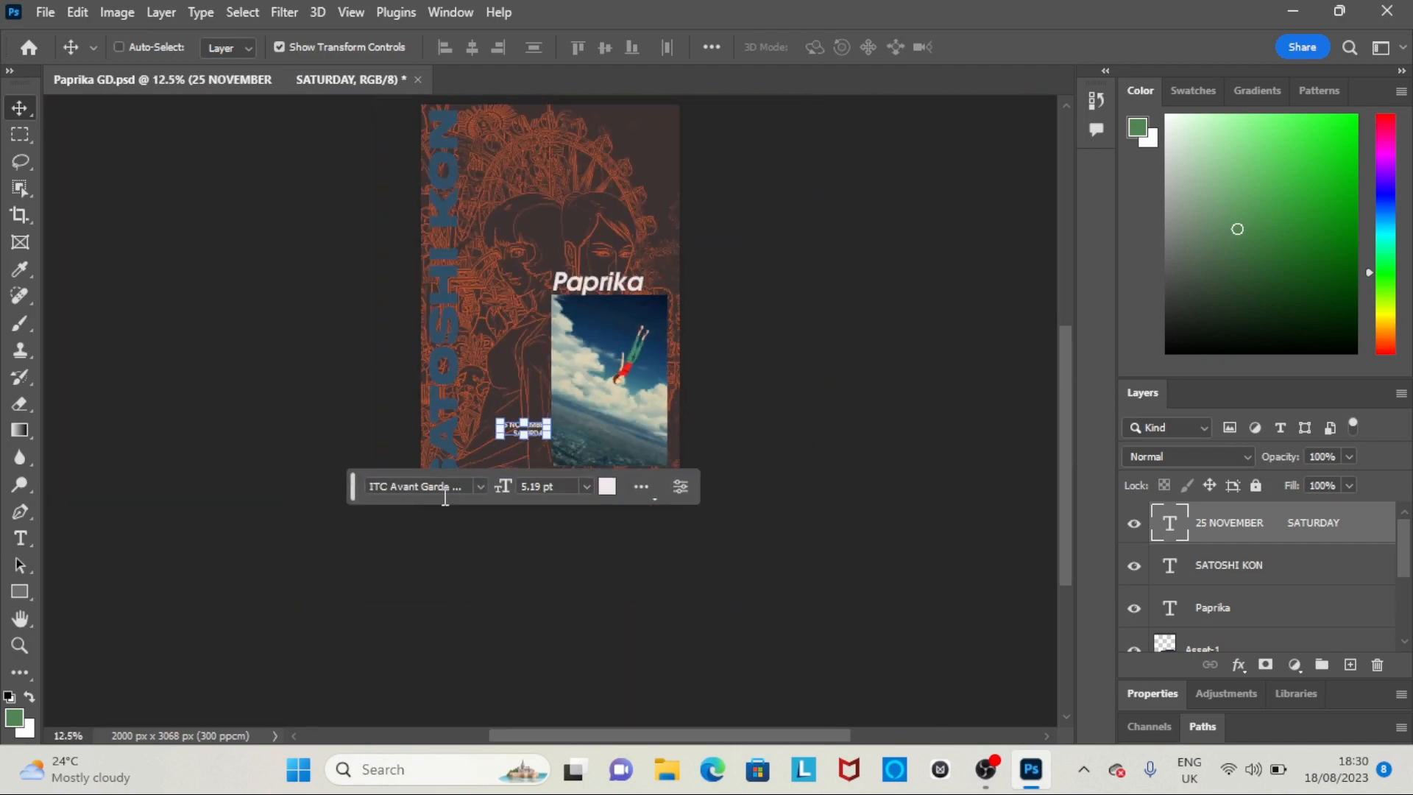
pyautogui.hotkey('ctrl', '+')
pyautogui.hotkey('ctrl', '+')
pyautogui.hotkey('ctrl', '+')
pyautogui.hotkey('ctrl', '+')
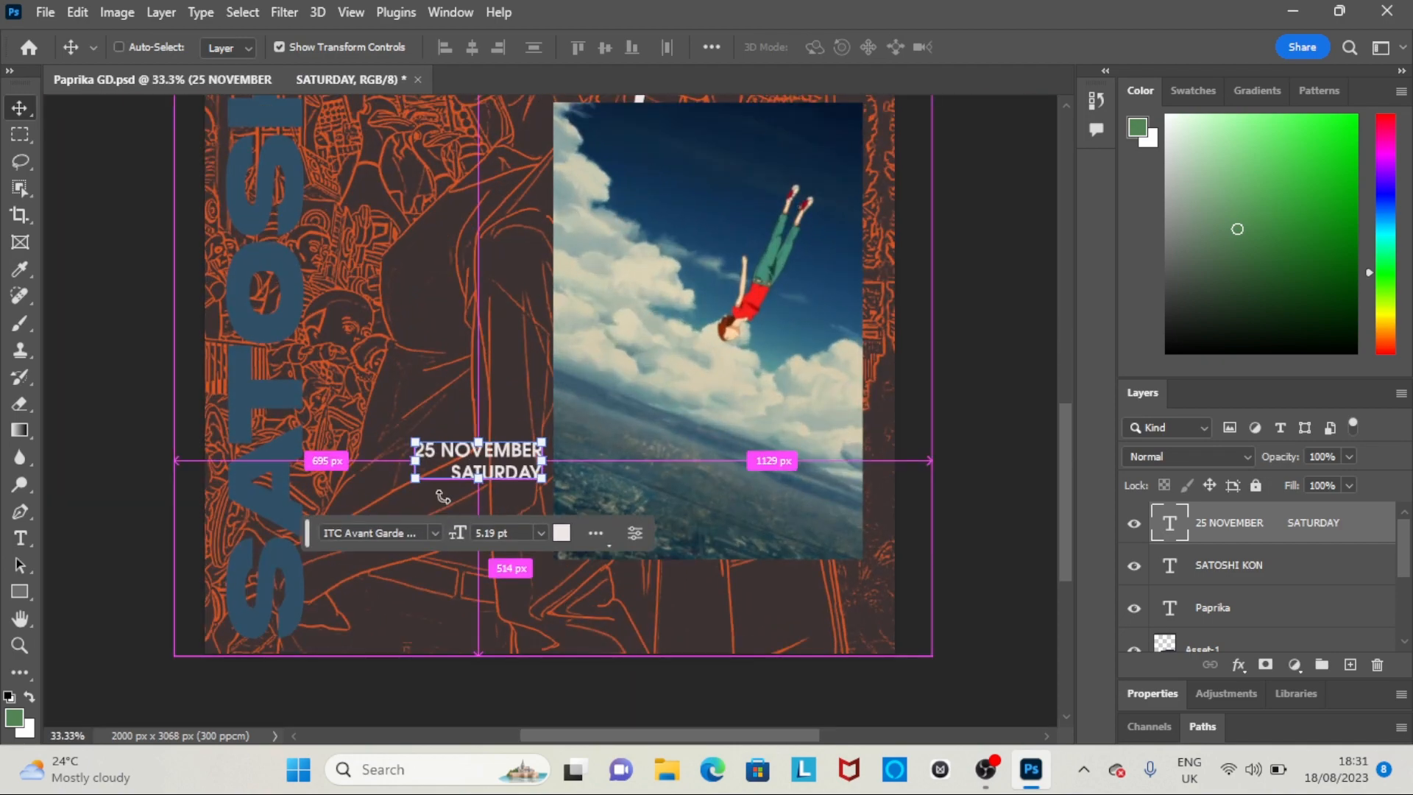
pyautogui.hotkey('ctrl', '-')
pyautogui.hotkey('ctrl', '-')
pyautogui.hotkey('ctrl', '+')
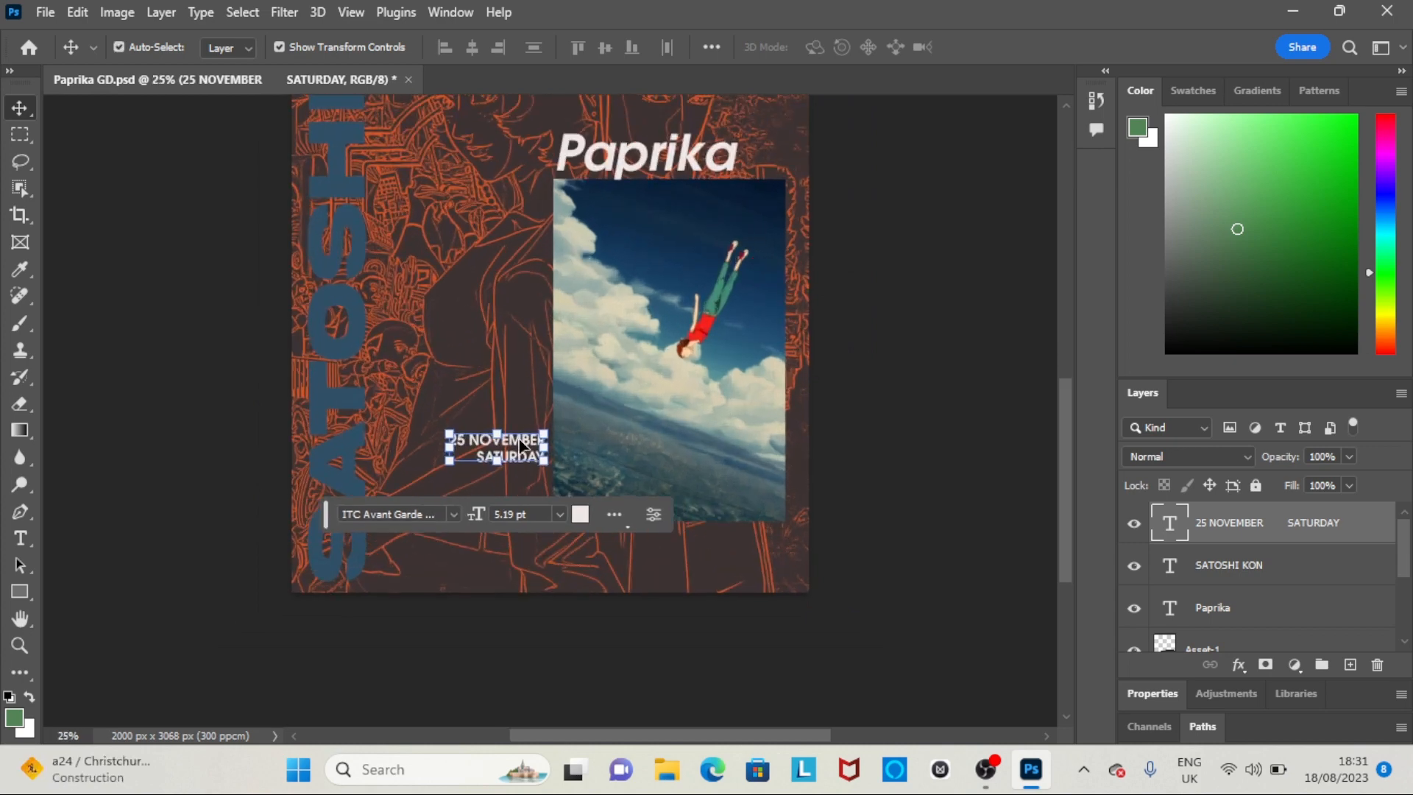
pyautogui.hotkey('ctrl', '-')
pyautogui.hotkey('ctrl', '-')
pyautogui.hotkey('ctrl', '+')
pyautogui.hotkey('ctrl', '+')
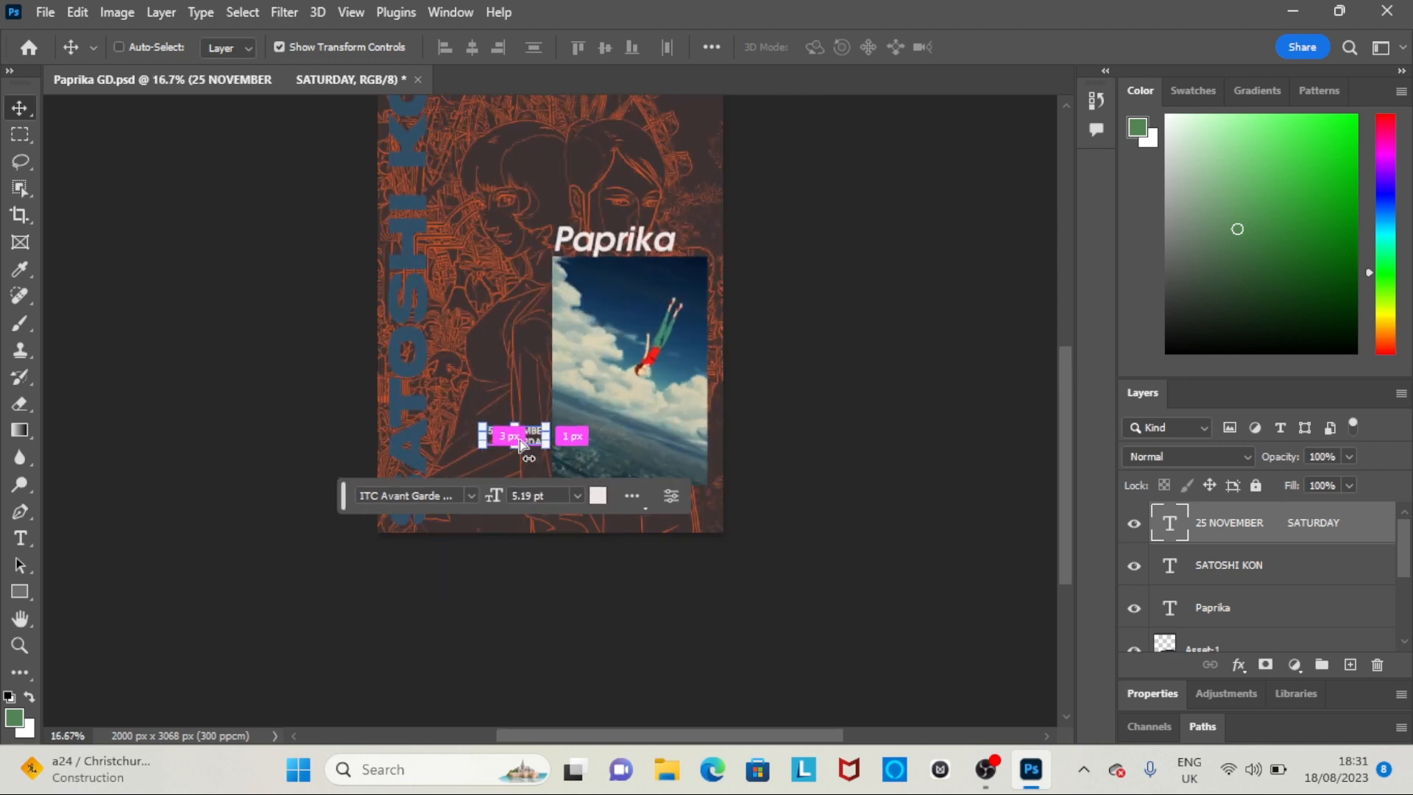
pyautogui.hotkey('ctrl', '-')
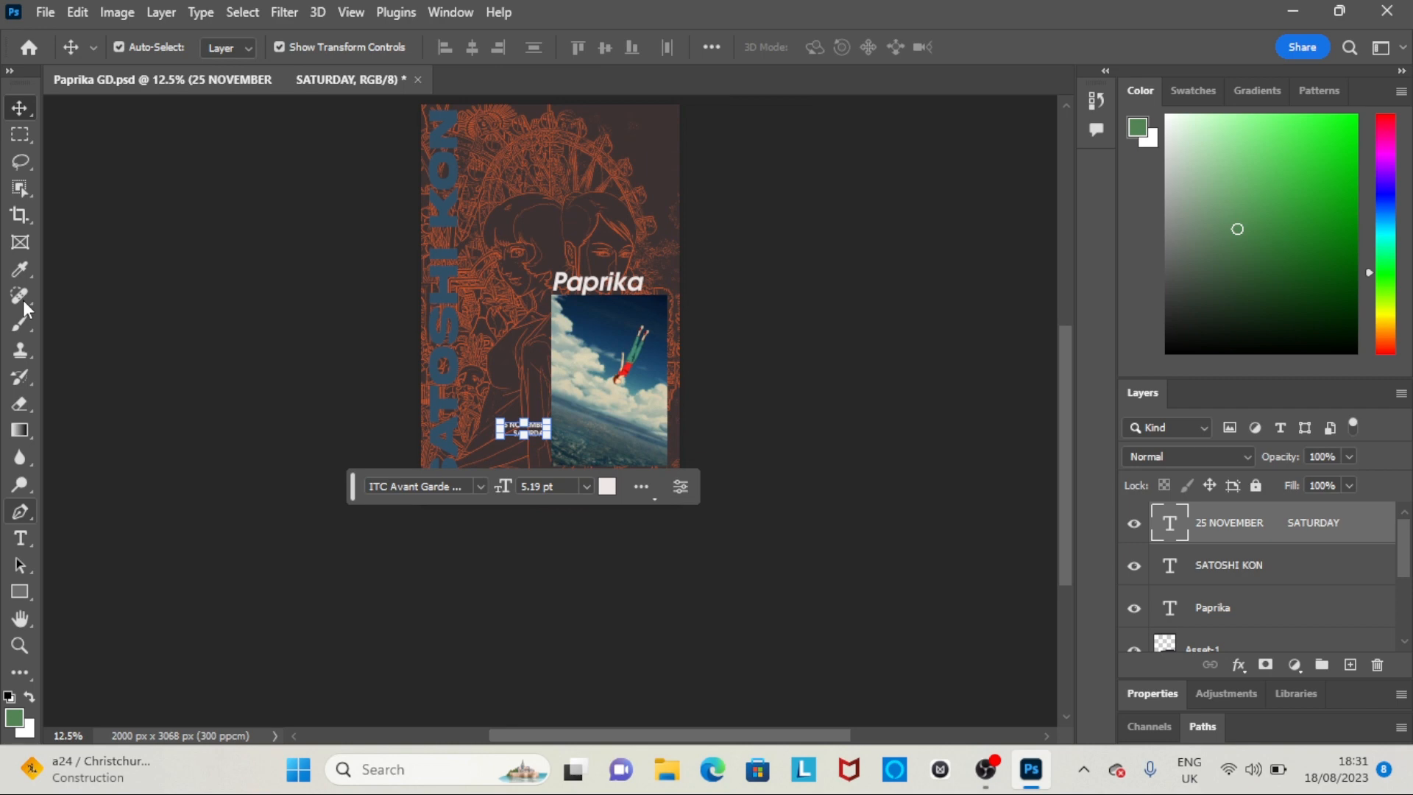
# Retype the Paprika title in capitals as PAPRIKA and commit the text
pyautogui.press('t')
pyautogui.click(650, 283)
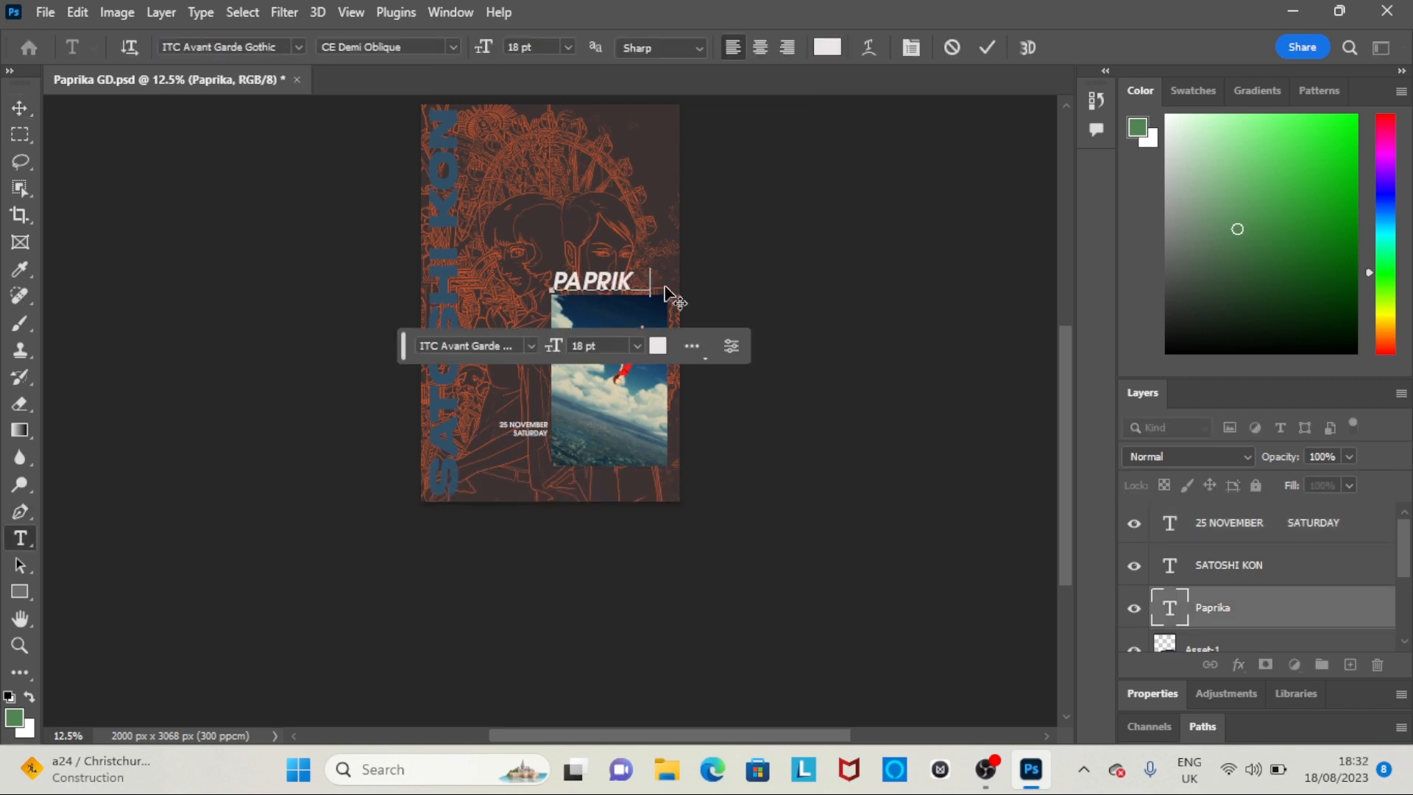
pyautogui.write('A')
pyautogui.click(997, 48)
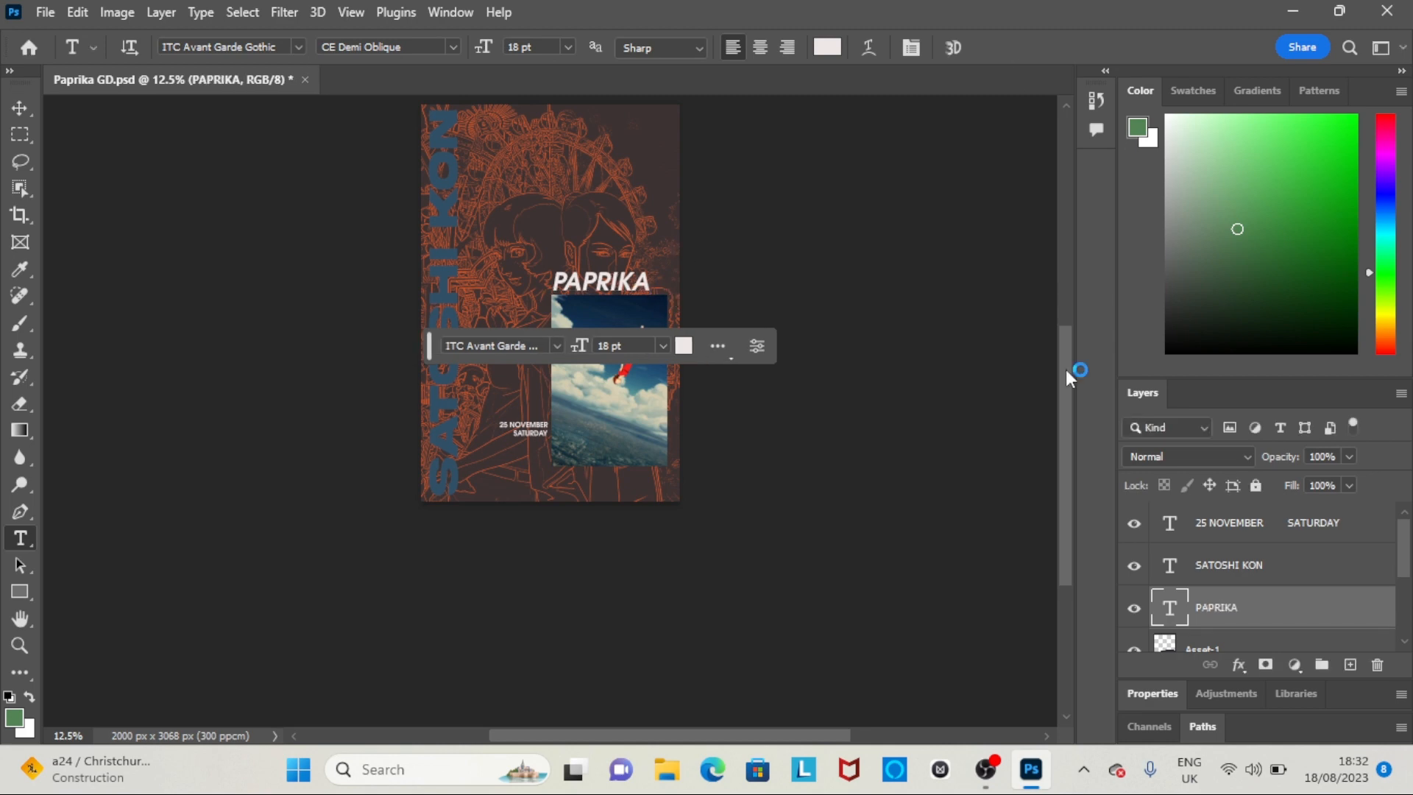
# Move the floating text options bar clear of the poster and bring the whole poster into view
pyautogui.moveTo(431, 346); pyautogui.dragTo(836, 117)
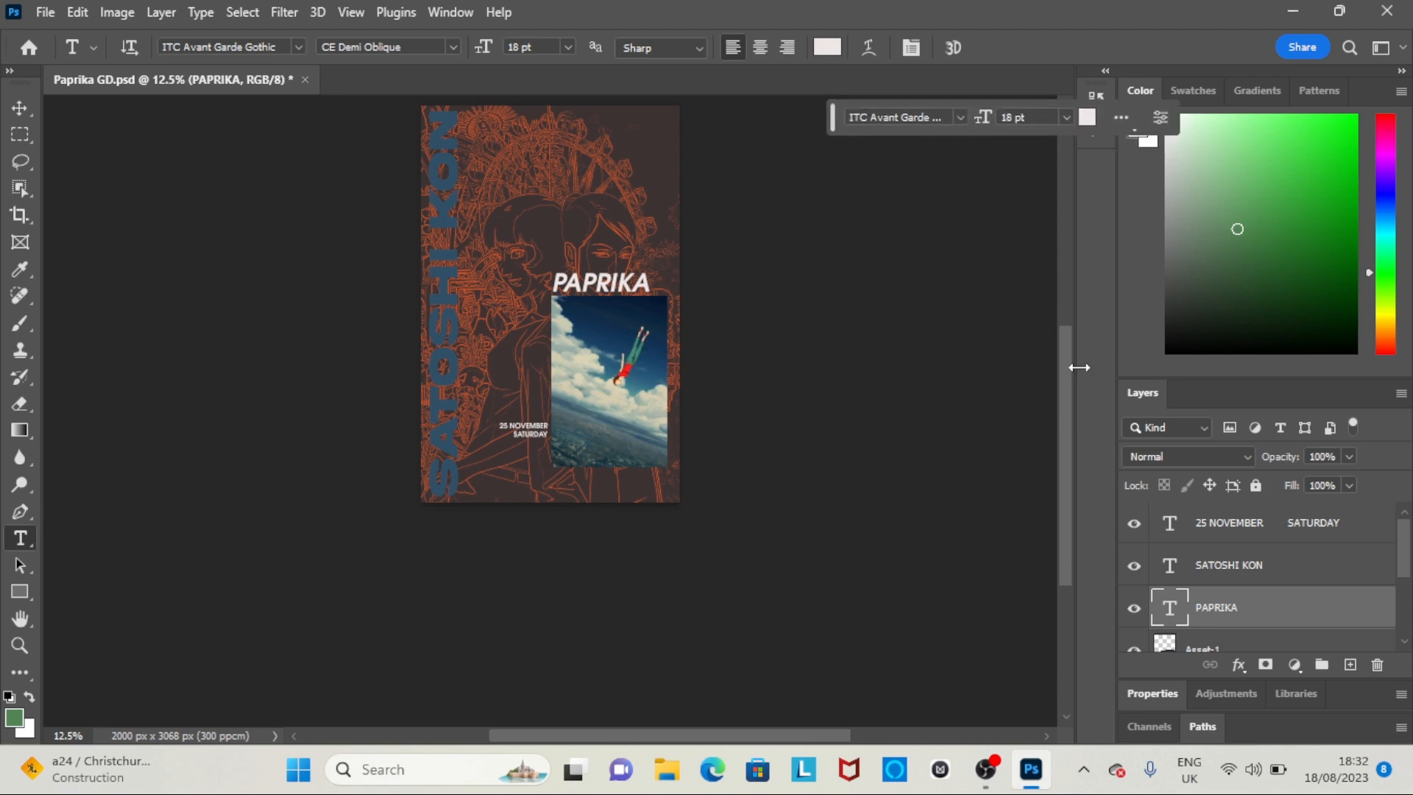
pyautogui.moveTo(1066, 368); pyautogui.dragTo(1065, 326)
pyautogui.hotkey('ctrl', '+')
pyautogui.hotkey('ctrl', '+')
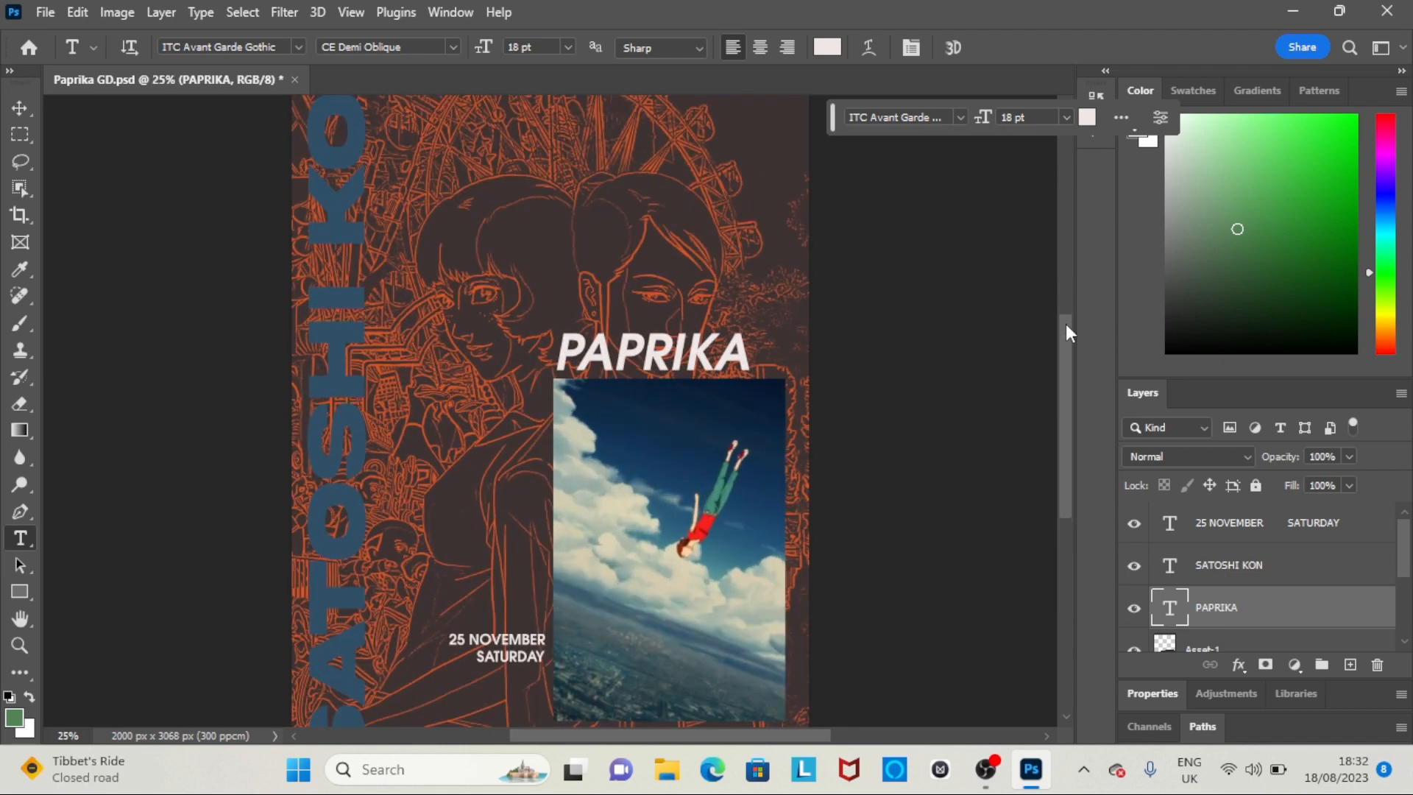
pyautogui.hotkey('ctrl', '-')
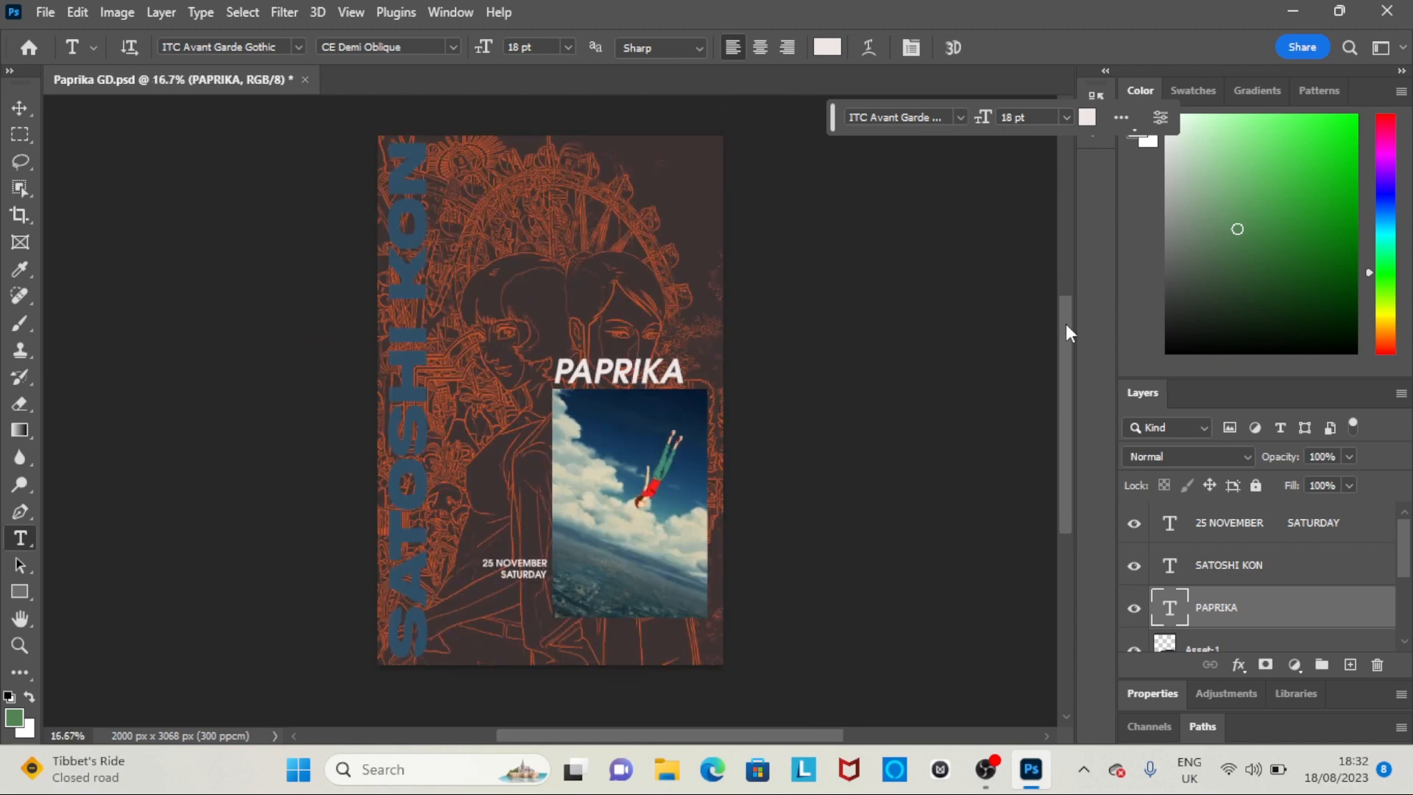